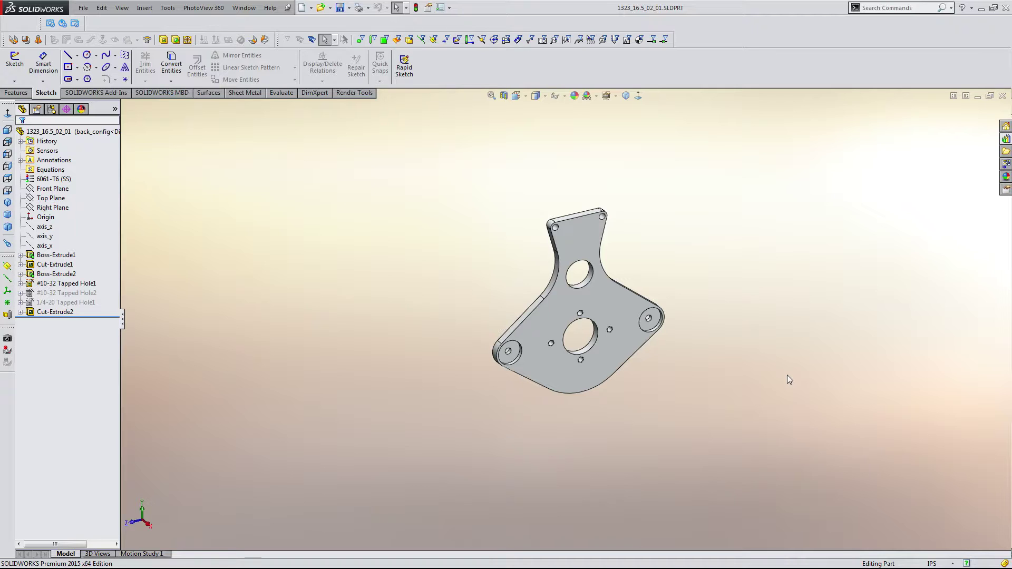
- Examine the gearbox plate's outline, holes and counterbored pockets from several angles
scroll(786, 375, "up", 2)
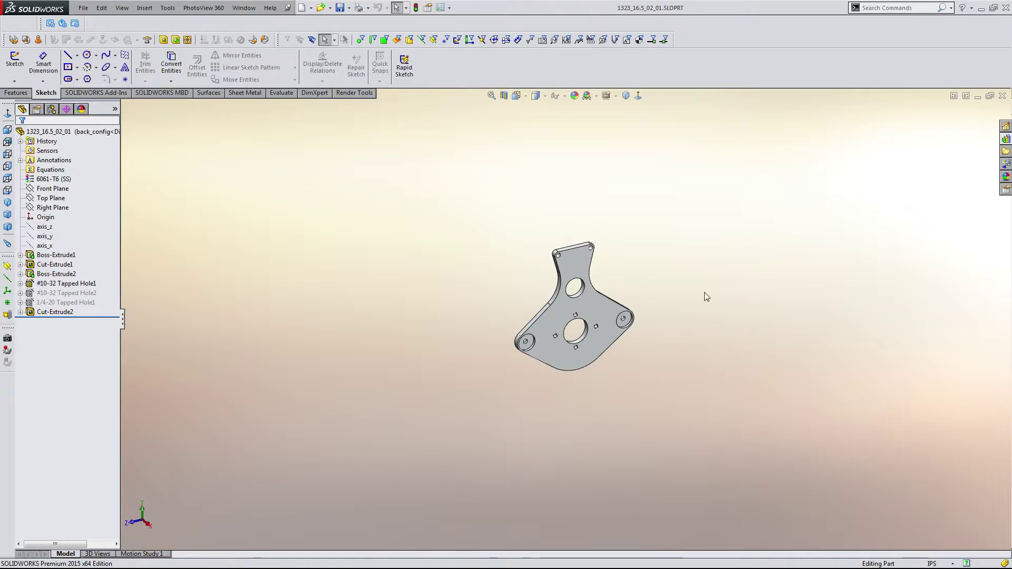
scroll(659, 290, "down", 5)
middle_click_drag(481, 282, 447, 323)
scroll(506, 324, "down", 4)
scroll(475, 325, "up", 2)
scroll(432, 324, "down", 1)
scroll(452, 319, "up", 6)
scroll(545, 319, "down", 4)
middle_click_drag(554, 323, 548, 289)
scroll(549, 291, "up", 3)
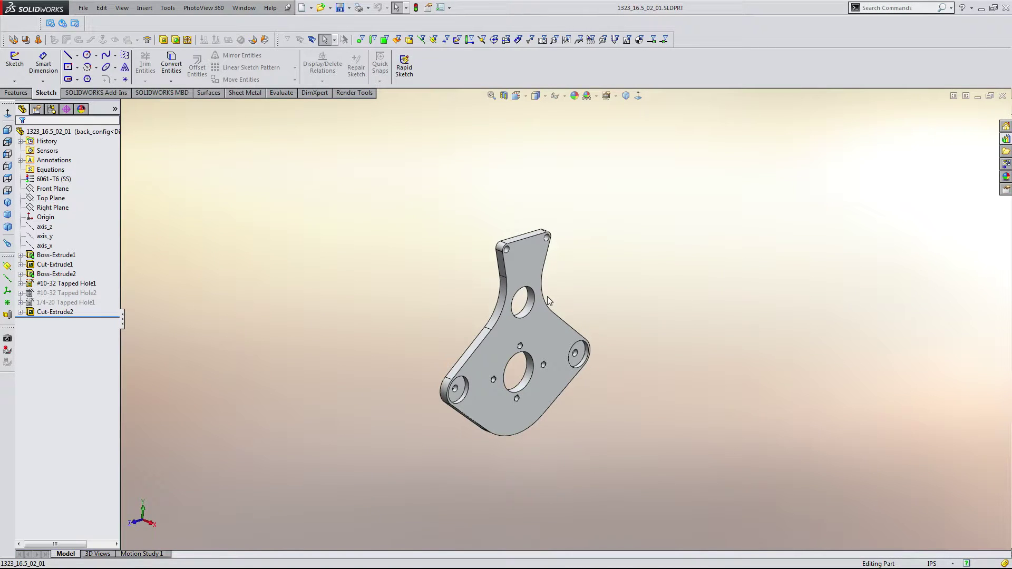
- Create a new assembly from the WCP_ASSEMBLY template and insert the open part 1323_16.5_02_01
left_click(83, 7)
left_click(98, 22)
left_click(336, 227)
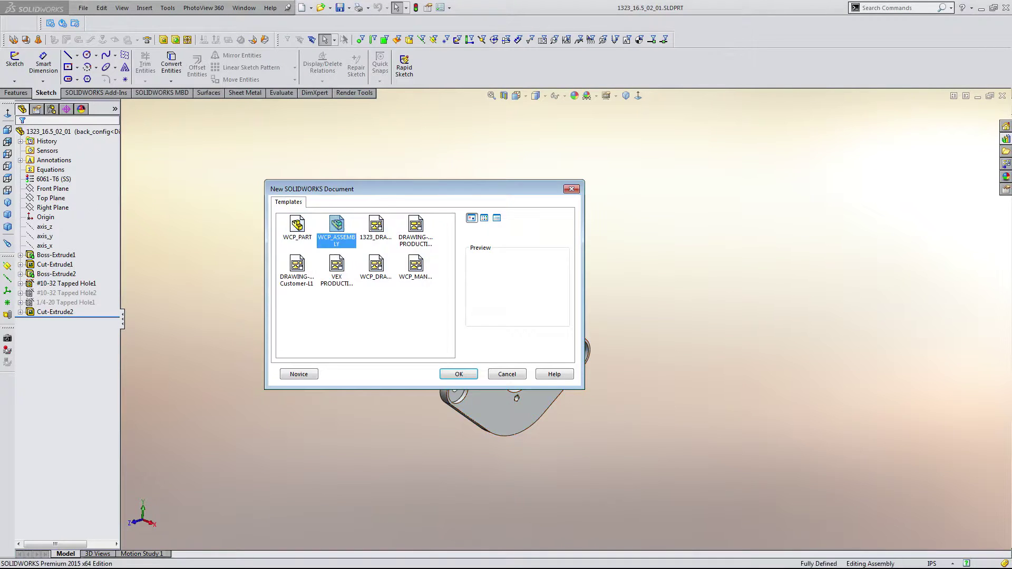
double_click(337, 224)
left_click(47, 193)
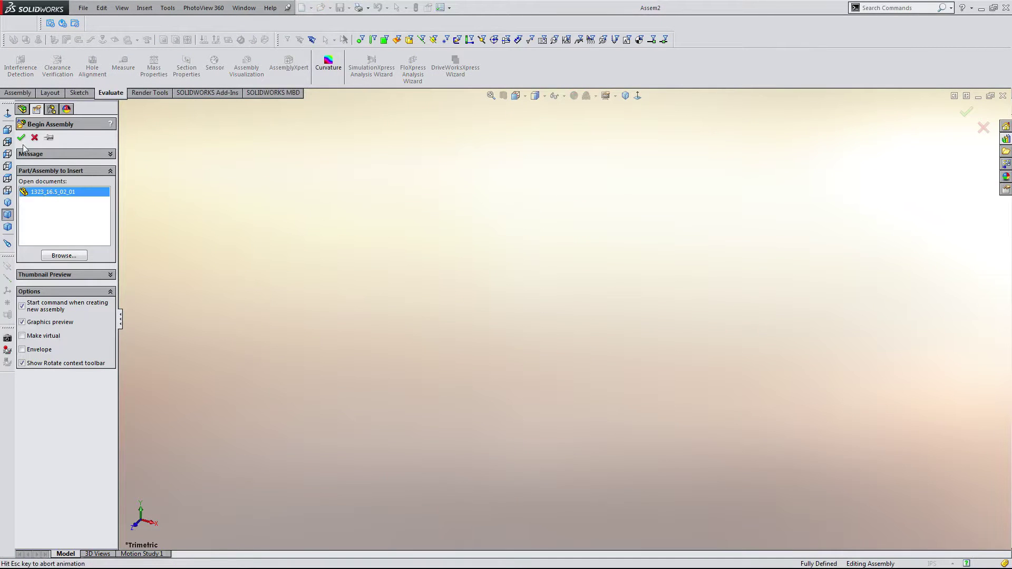
left_click(380, 315)
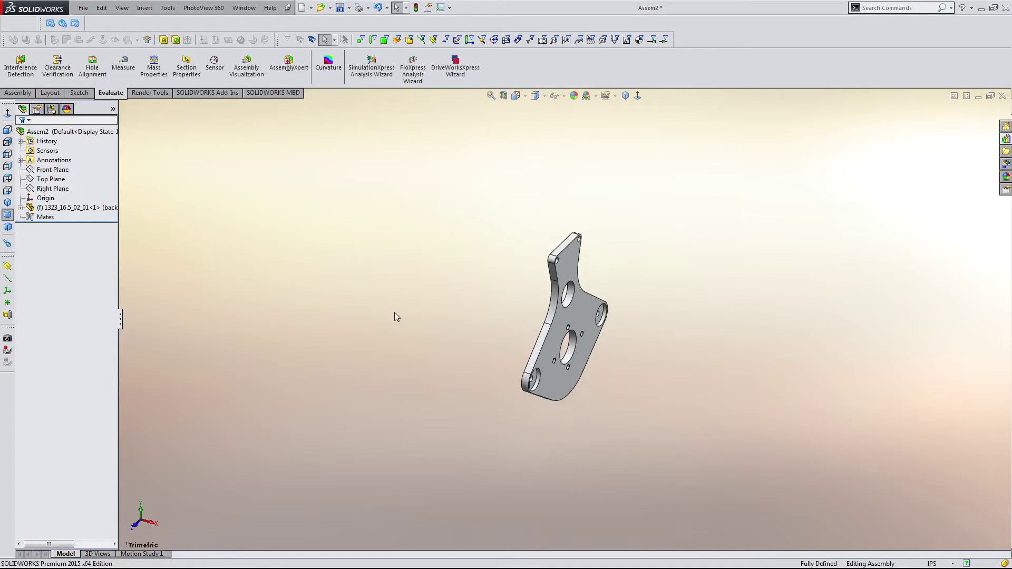
- Place a copy of the plate beside the original and set the copy to the Default configuration
left_click_drag(559, 317, 678, 384, "ctrl")
left_click(685, 376)
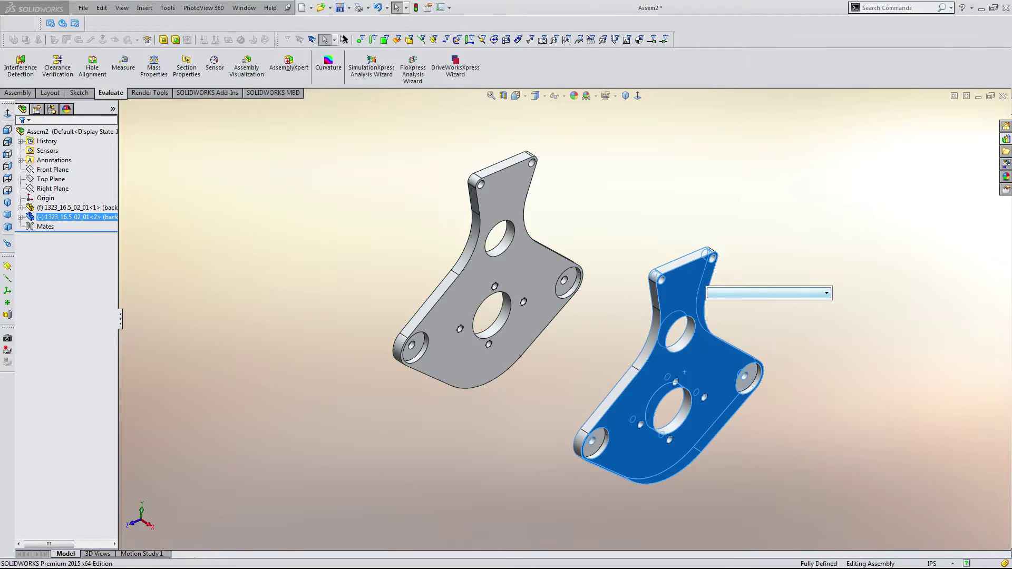
left_click(826, 293)
key("Return")
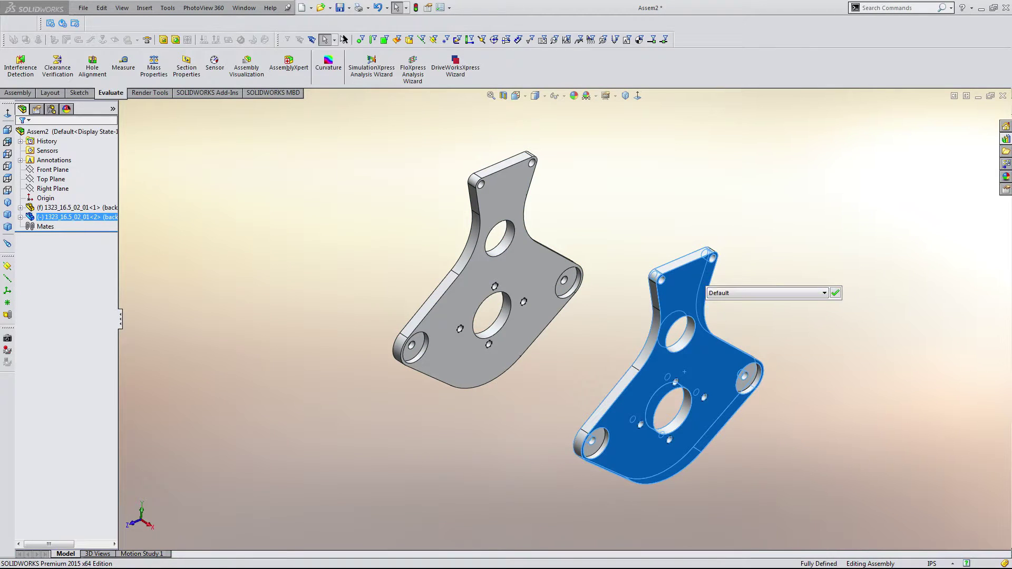
left_click(836, 293)
scroll(738, 393, "up", 3)
scroll(718, 399, "down", 3)
left_click(718, 399)
scroll(527, 364, "up", 2)
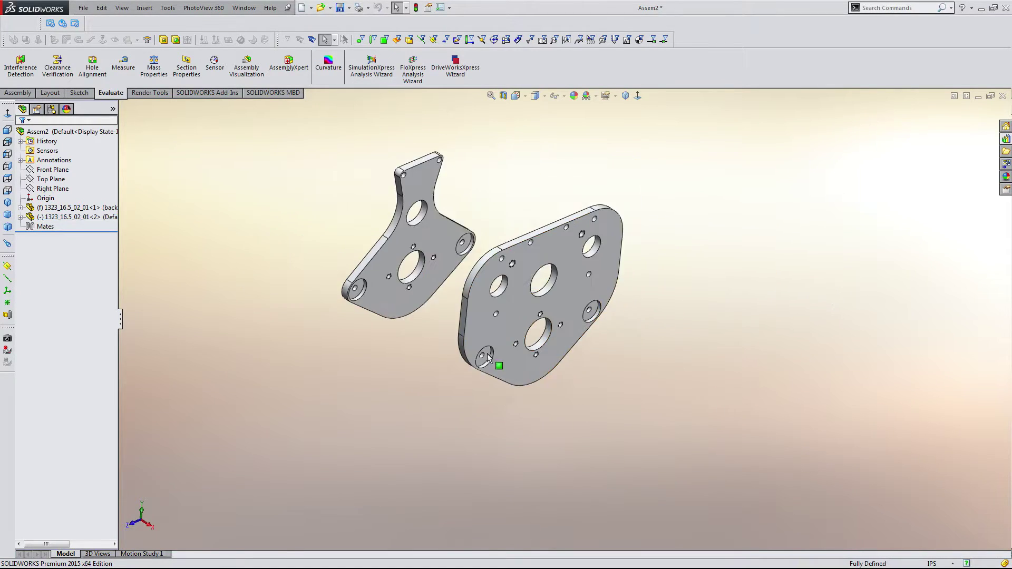
- Compare the two counterbored corner pockets on both plates, leaving no faces selected
scroll(467, 319, "down", 5)
scroll(467, 320, "down", 2)
left_click(343, 339)
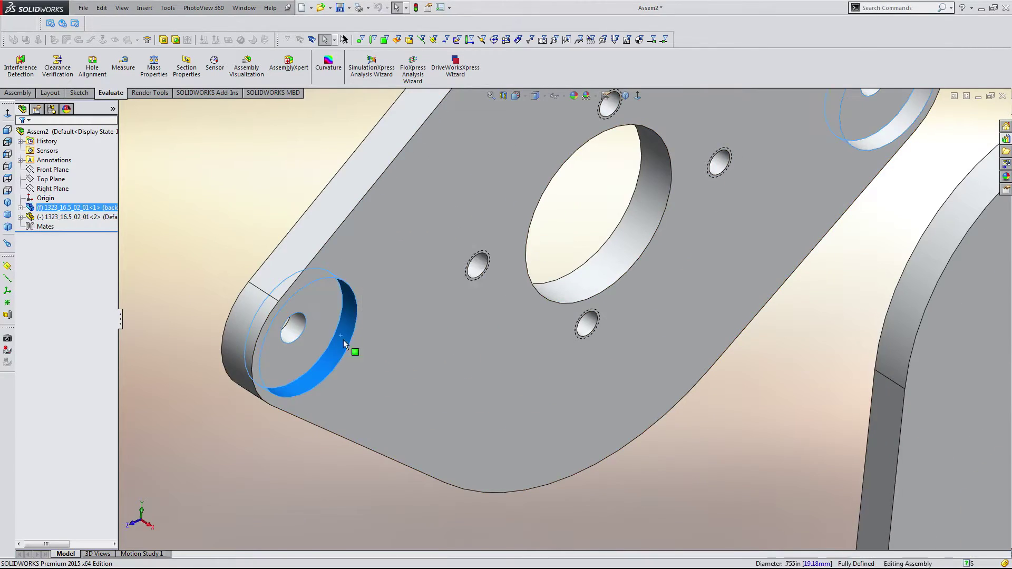
scroll(729, 208, "up", 2)
scroll(678, 267, "down", 2)
left_click(678, 267, "ctrl")
scroll(678, 267, "up", 2)
scroll(765, 387, "up", 3)
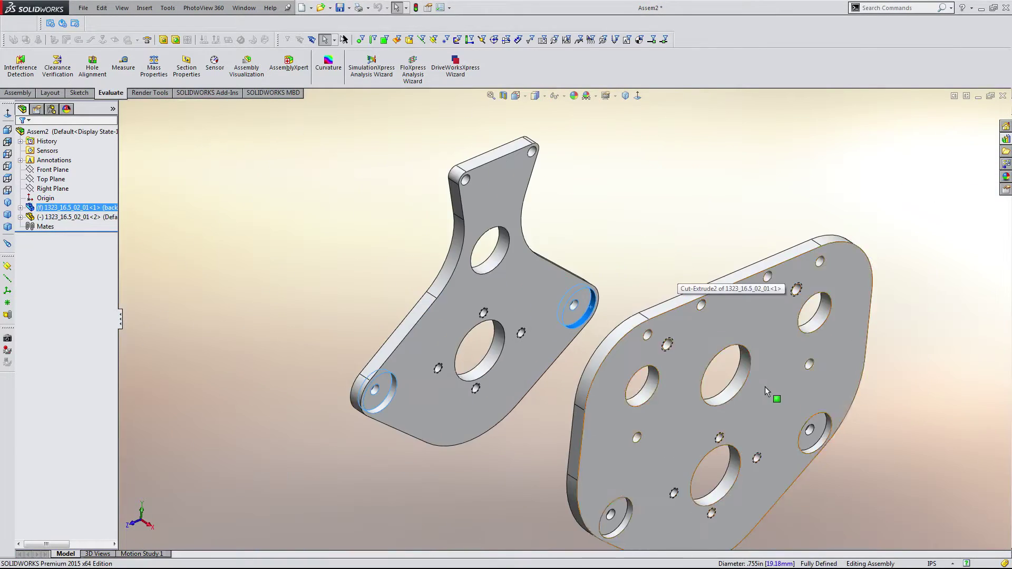
scroll(632, 396, "down", 5)
scroll(558, 398, "up", 3)
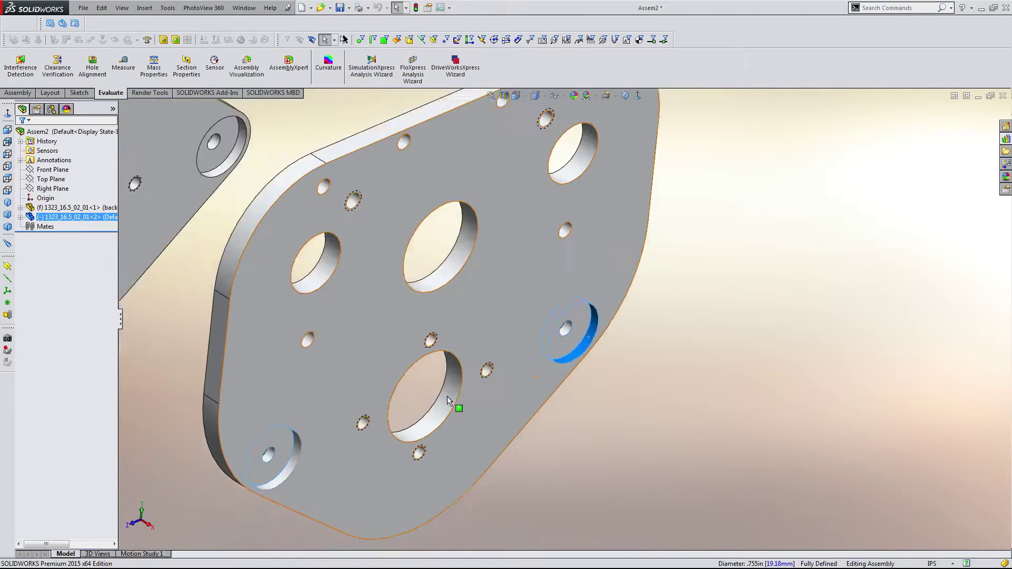
scroll(327, 420, "down", 3)
scroll(327, 425, "down", 2)
scroll(222, 471, "up", 4)
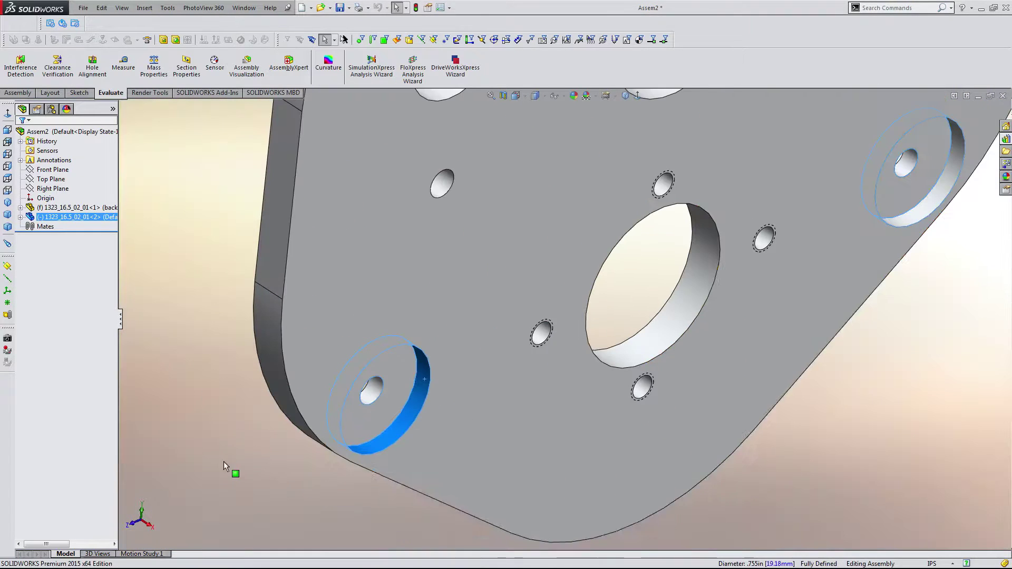
scroll(427, 543, "up", 2)
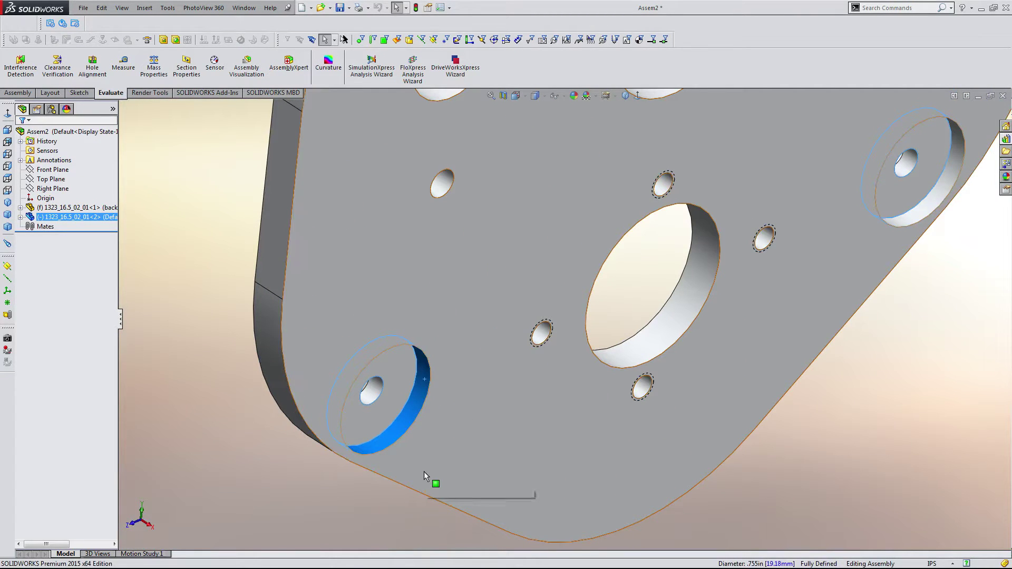
scroll(662, 201, "up", 3)
key("Escape")
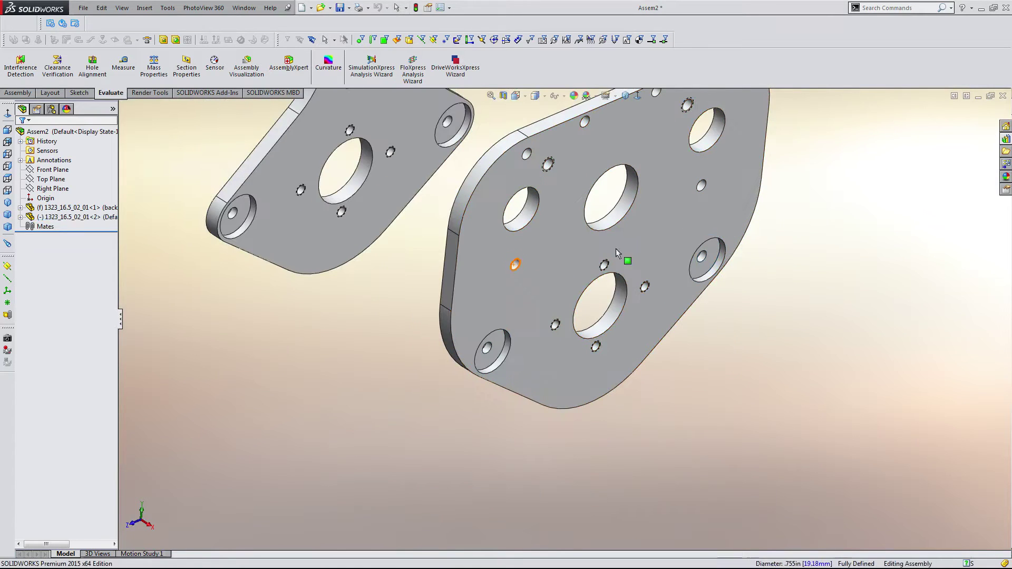
- Rotate the Default-configuration plate so its counterbored side faces the back_config plate
right_click_drag(552, 254, 785, 323)
scroll(757, 327, "up", 3)
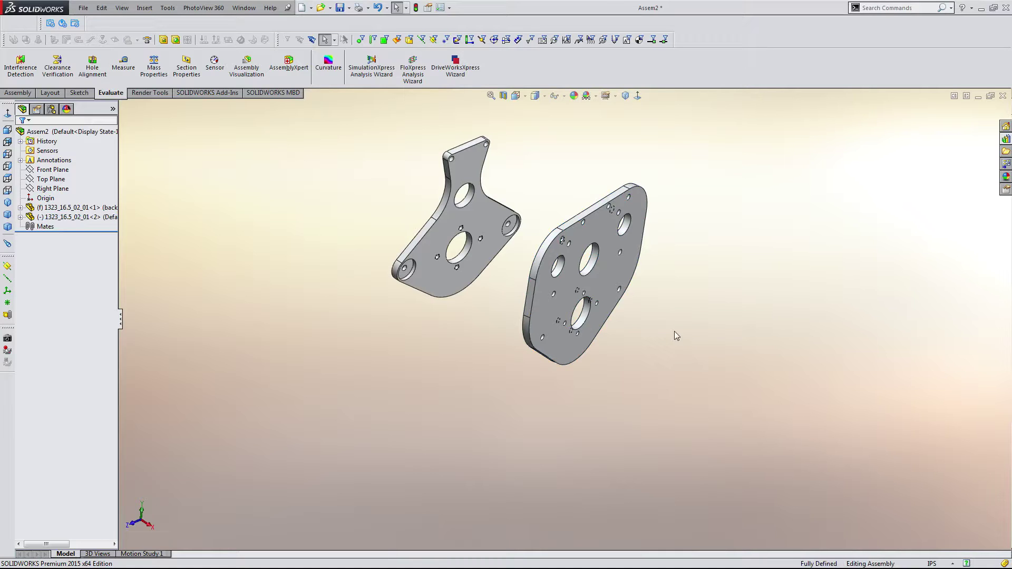
scroll(448, 295, "down", 3)
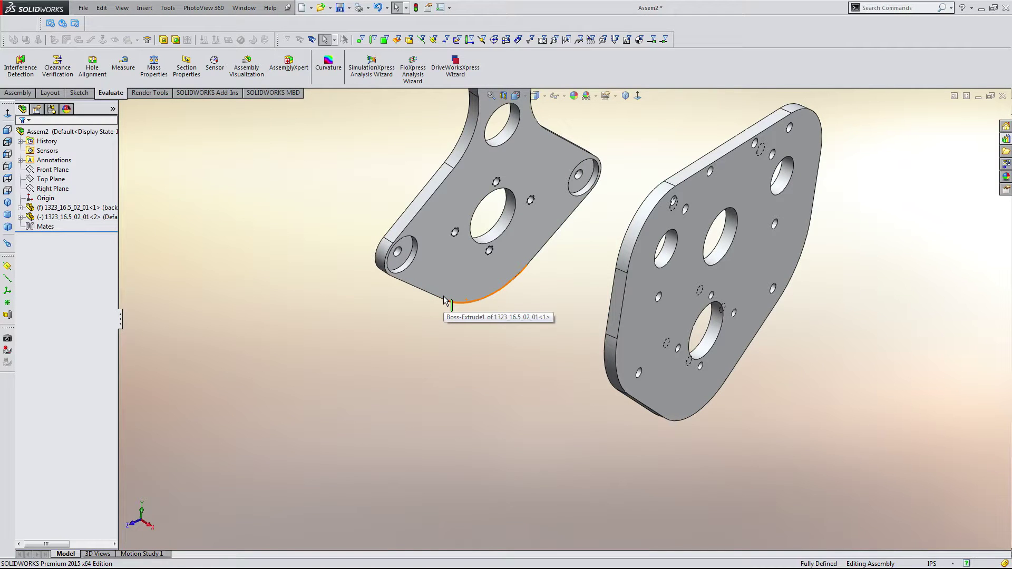
scroll(445, 298, "up", 3)
- Mate the 0.196 in right corner hole of the back_config plate concentric with the matching hole in the Default plate
scroll(571, 263, "down", 5)
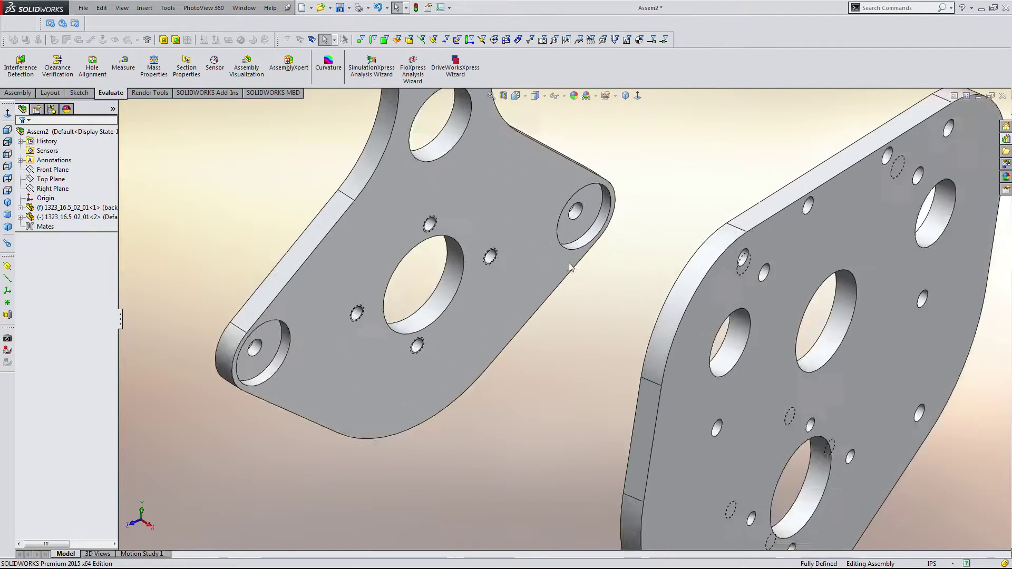
left_click(570, 229)
scroll(631, 320, "up", 5)
scroll(659, 374, "down", 8)
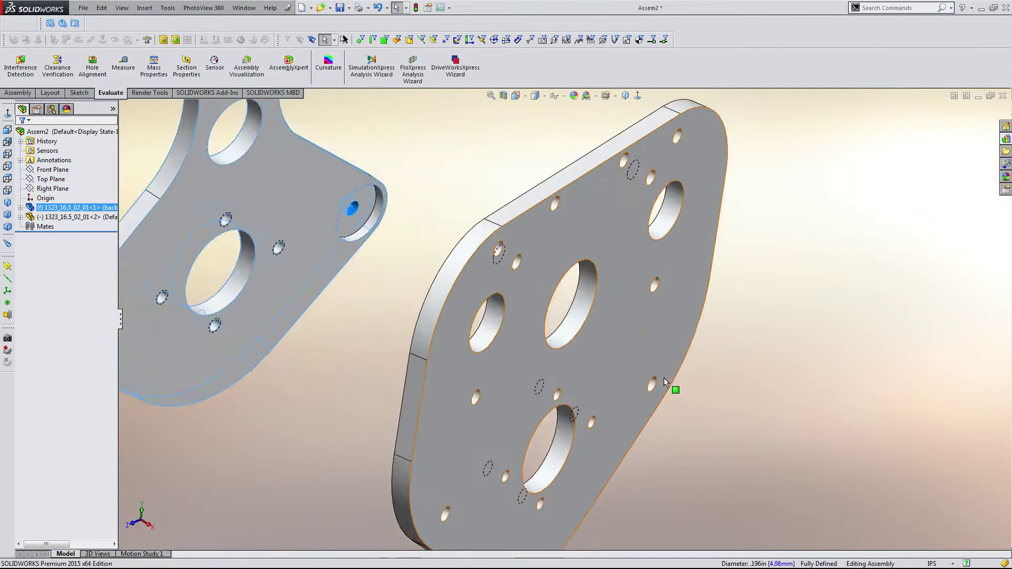
left_click(607, 350)
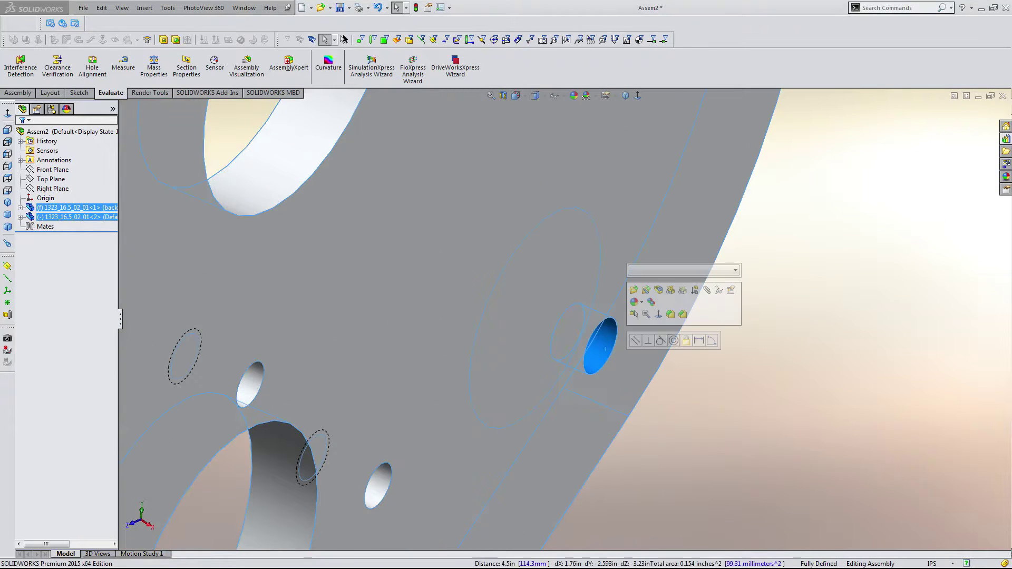
scroll(606, 349, "up", 10)
scroll(406, 214, "up", 8)
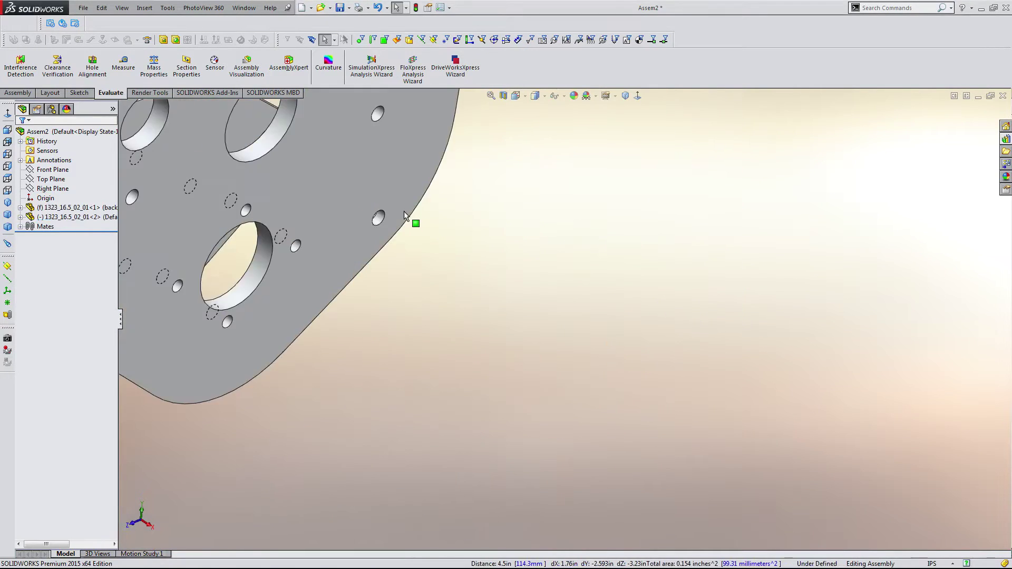
- Mate the left corner mounting holes of the two plates concentric with each other
scroll(371, 370, "down", 7)
left_click(308, 209)
scroll(310, 216, "up", 2)
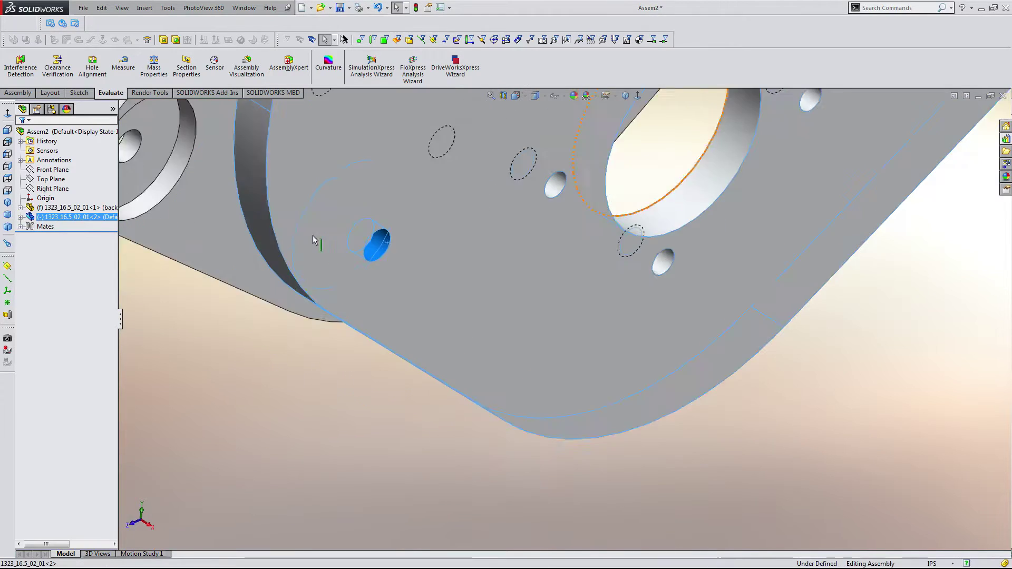
middle_click_drag(313, 236, 337, 235)
scroll(338, 246, "up", 4)
scroll(348, 254, "down", 7)
scroll(357, 262, "up", 1)
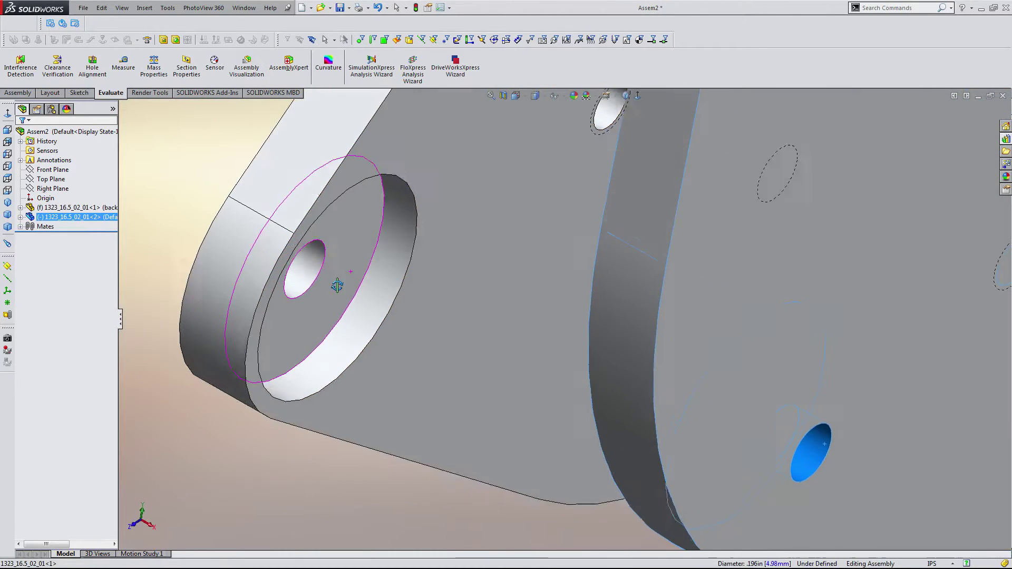
left_click(304, 269, "ctrl")
left_click(378, 261)
scroll(390, 266, "up", 6)
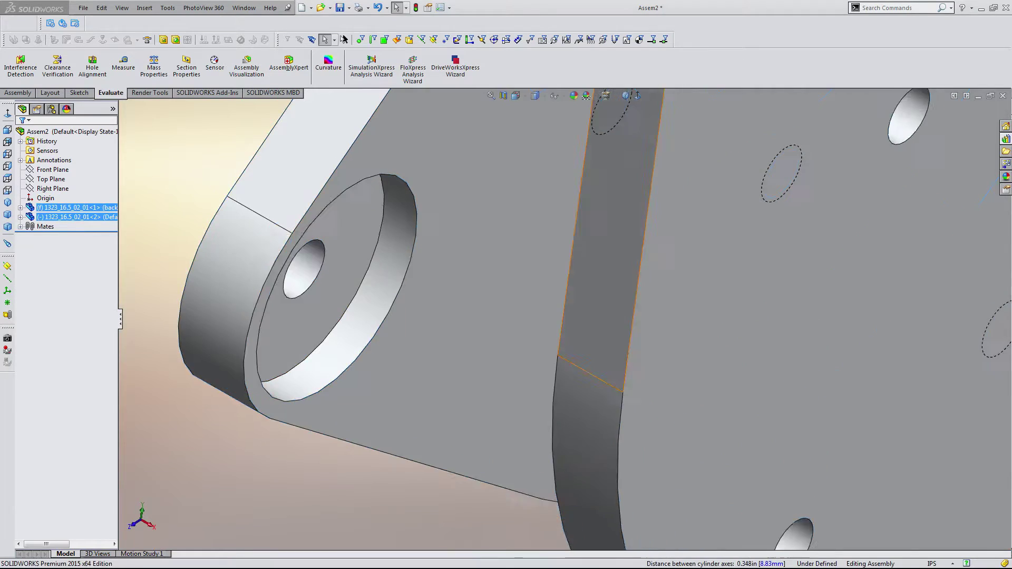
left_click(638, 352)
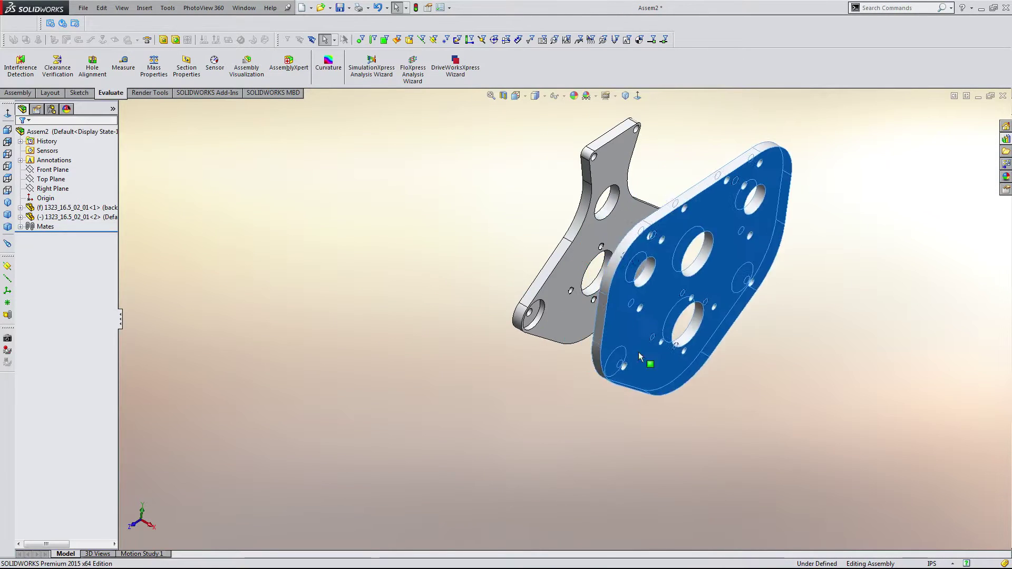
left_click(586, 389)
- Insert the 375ID_875OD_flanged_217-2733 bearing from the Design Library's bearings folder beside the back_config plate
scroll(605, 327, "down", 3)
middle_click_drag(605, 327, 656, 338)
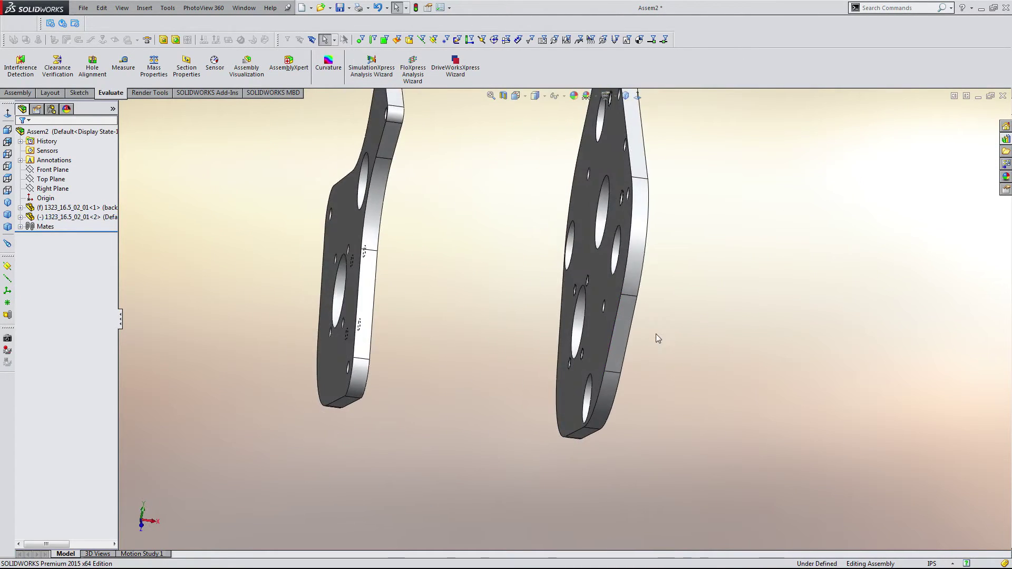
scroll(657, 338, "up", 3)
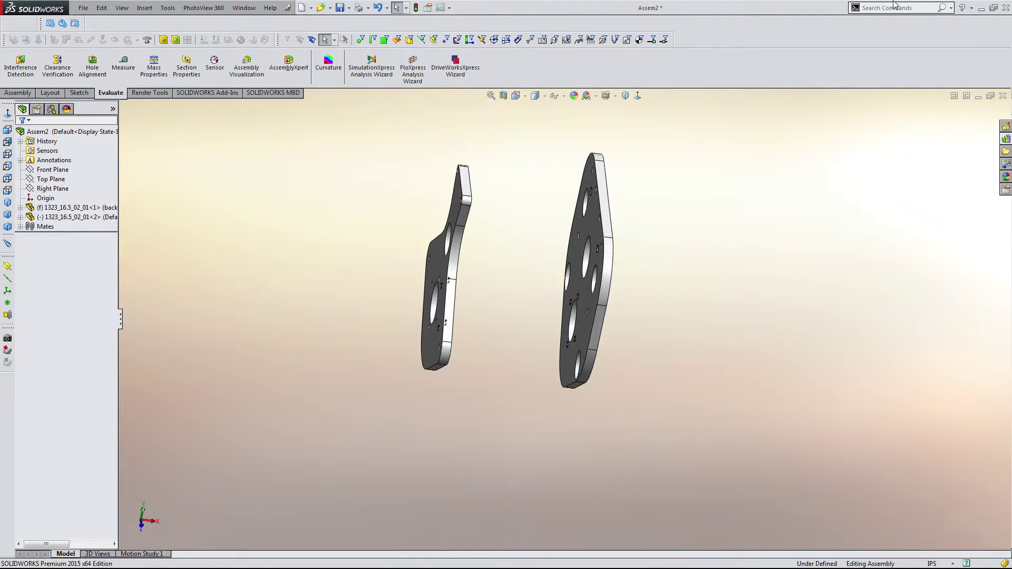
left_click(1004, 140)
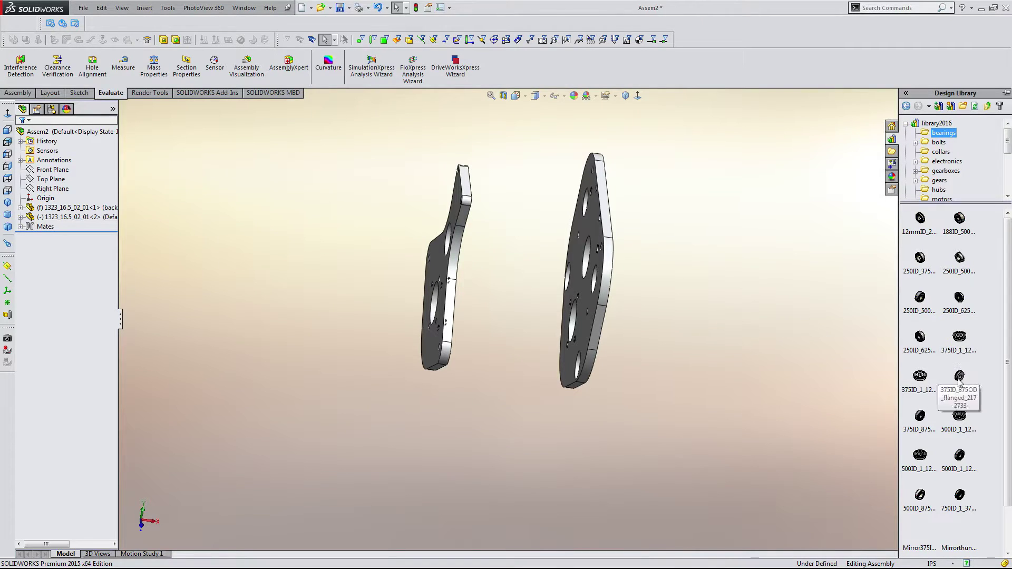
left_click_drag(959, 377, 364, 284)
scroll(465, 334, "down", 5)
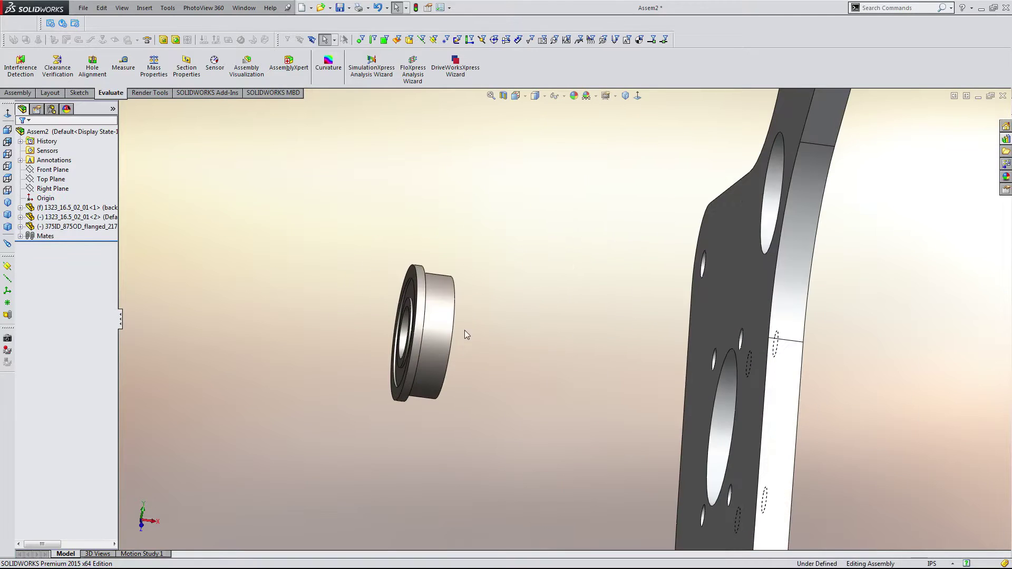
- Flip the bearing and mate its flange's inner face coincident with the back_config plate's face toward the other plate
right_click_drag(447, 337, 492, 324)
scroll(439, 268, "down", 5)
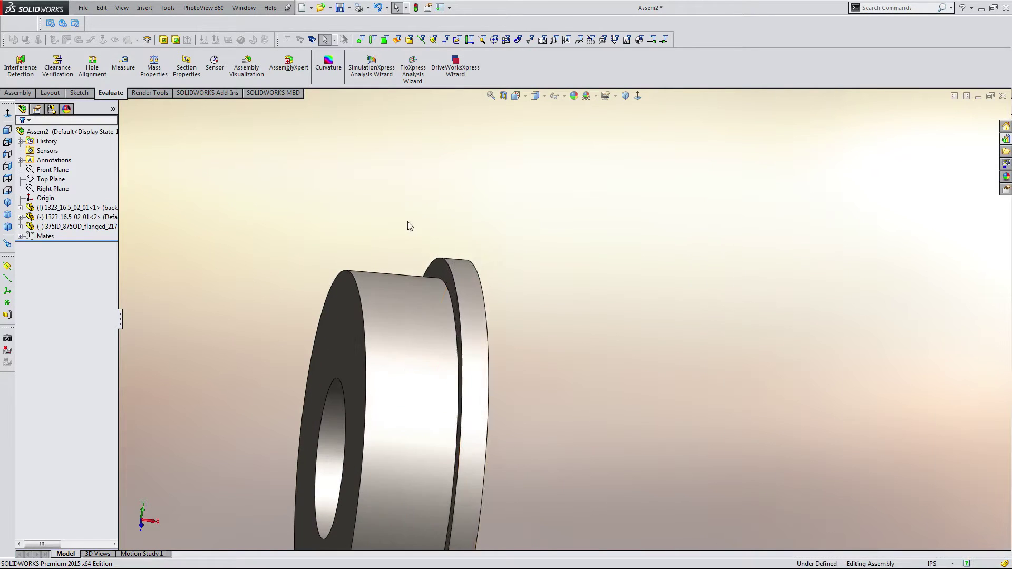
left_click(437, 280)
scroll(488, 327, "up", 8)
scroll(558, 311, "down", 3)
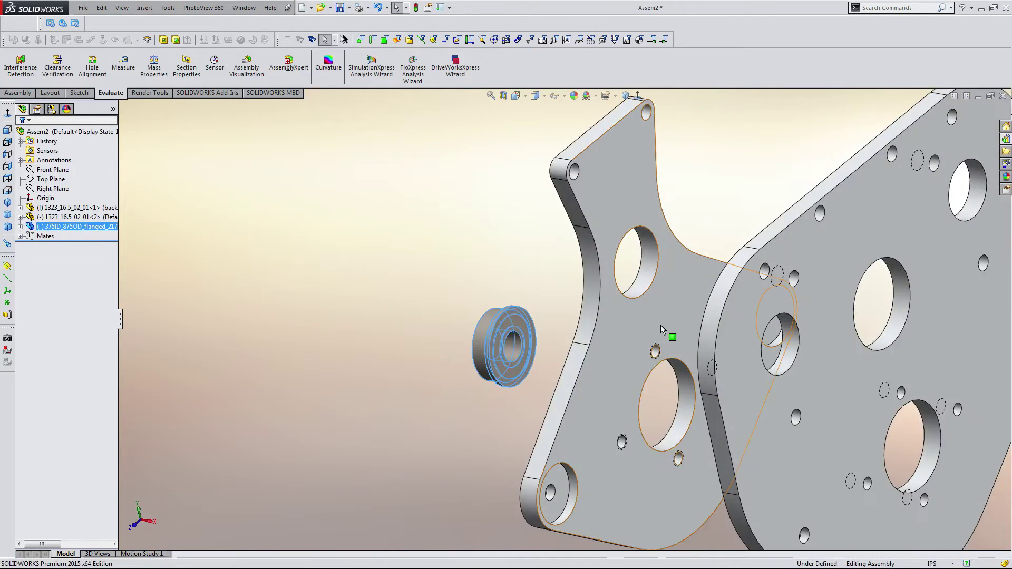
left_click(661, 325, "ctrl")
left_click(690, 315)
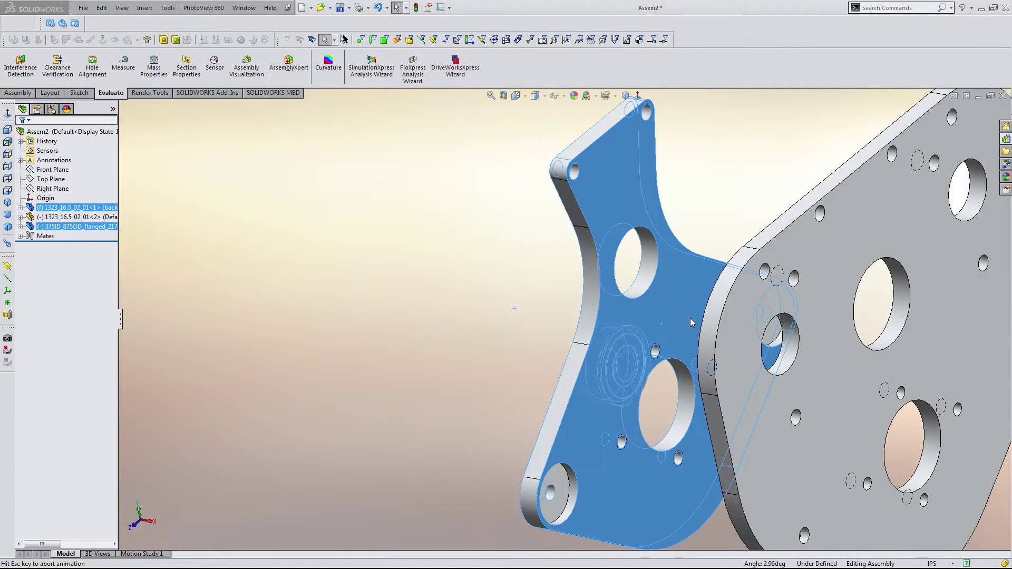
- Mate the bearing's outer cylinder concentric with the 0.875 in upper hole of the back_config plate
scroll(603, 387, "down", 5)
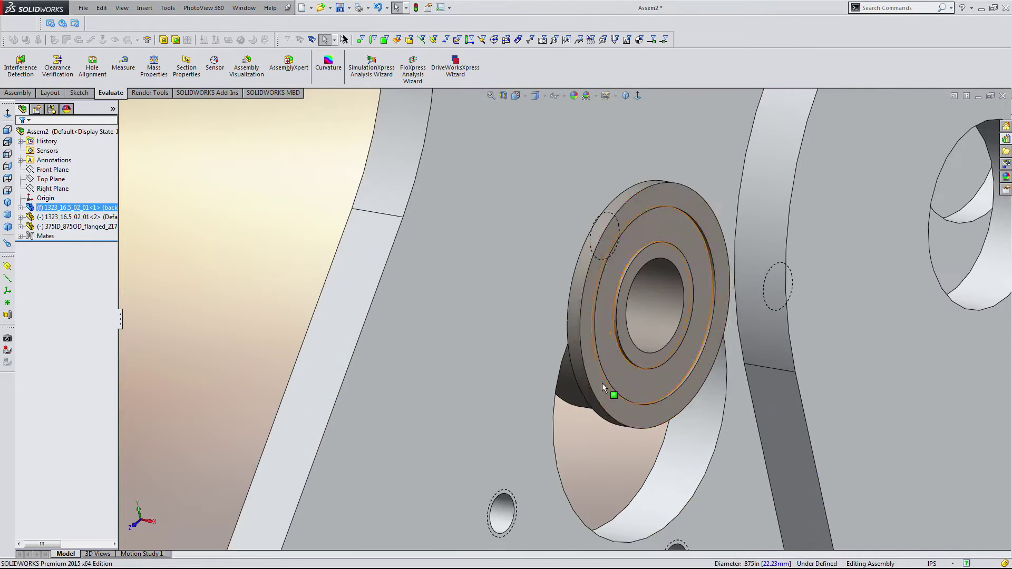
left_click(563, 383, "ctrl")
left_click(632, 375)
scroll(634, 374, "up", 8)
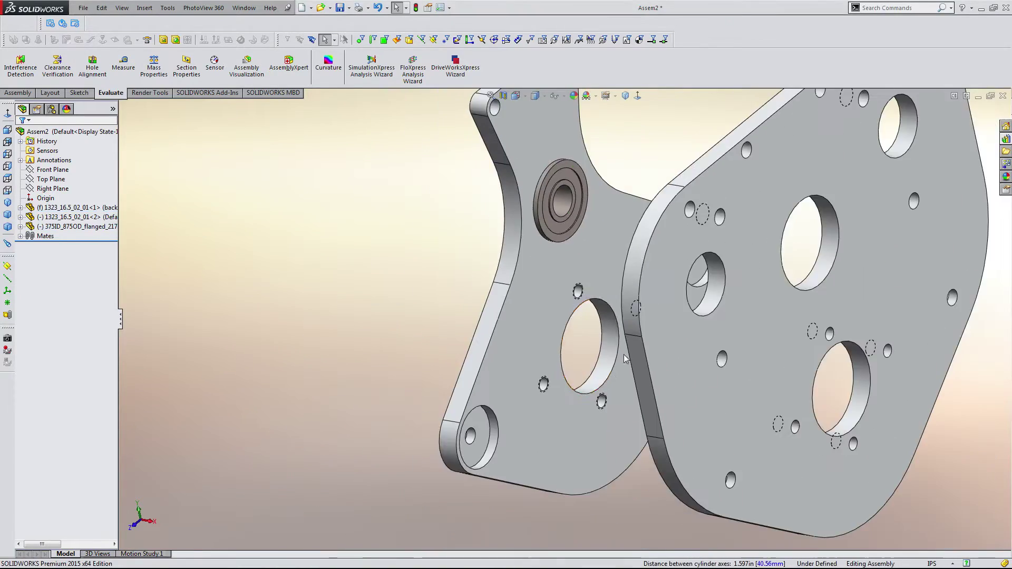
scroll(589, 246, "down", 6)
middle_click_drag(601, 240, 620, 241)
scroll(622, 243, "up", 5)
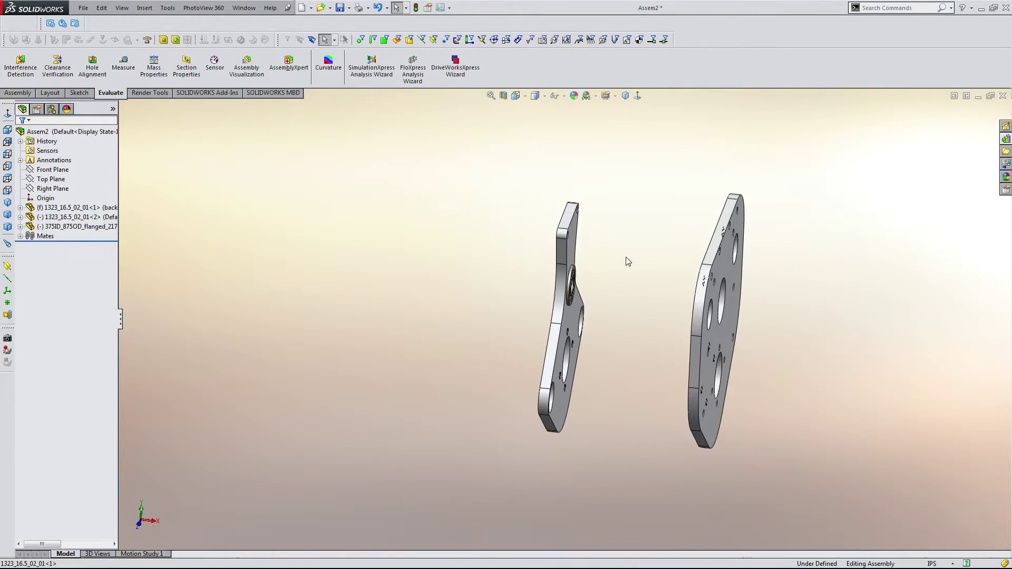
scroll(750, 347, "down", 5)
middle_click_drag(750, 346, 595, 238)
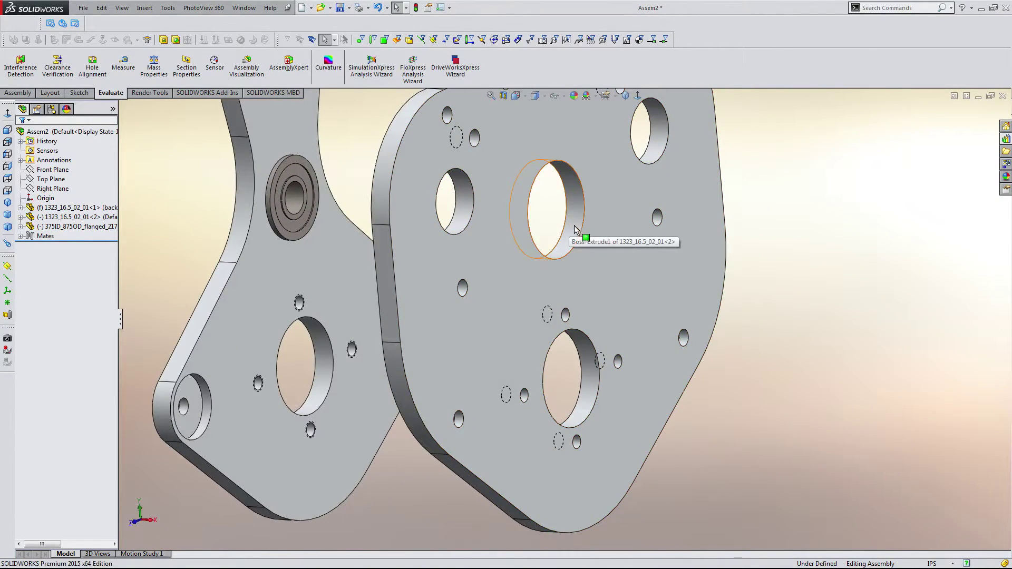
- Insert the 375ID_1_125OD_Hex_flanged_217-2735 bearing from the Design Library's bearings folder into the assembly
scroll(585, 274, "up", 8)
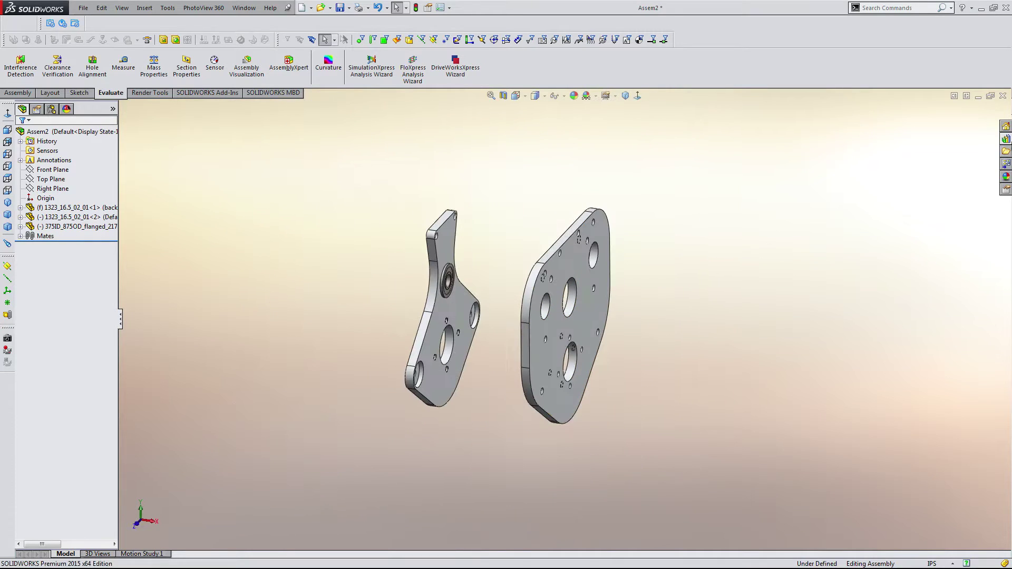
left_click(1004, 139)
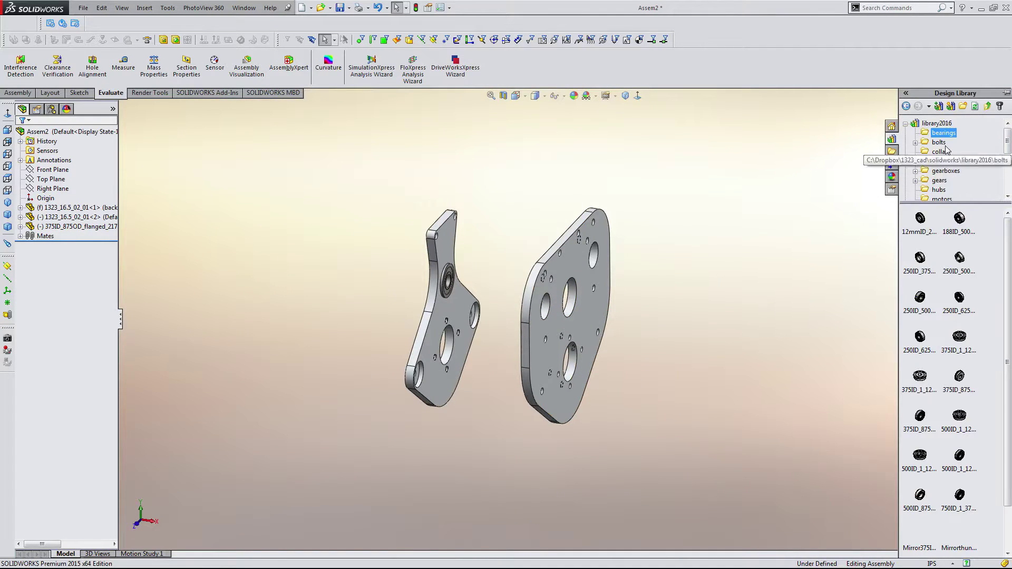
scroll(571, 296, "down", 5)
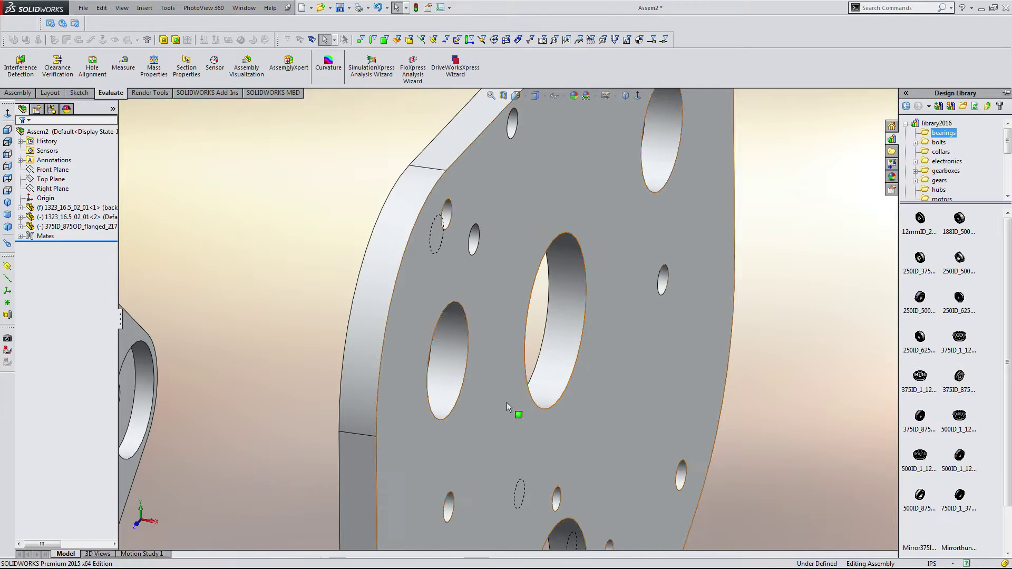
key("f")
scroll(345, 240, "down", 6)
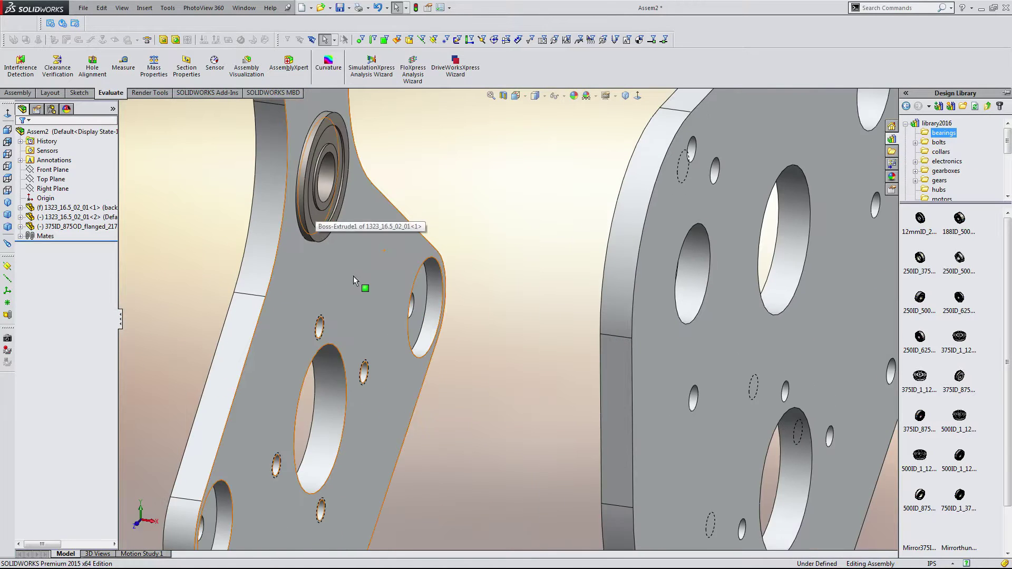
key("f")
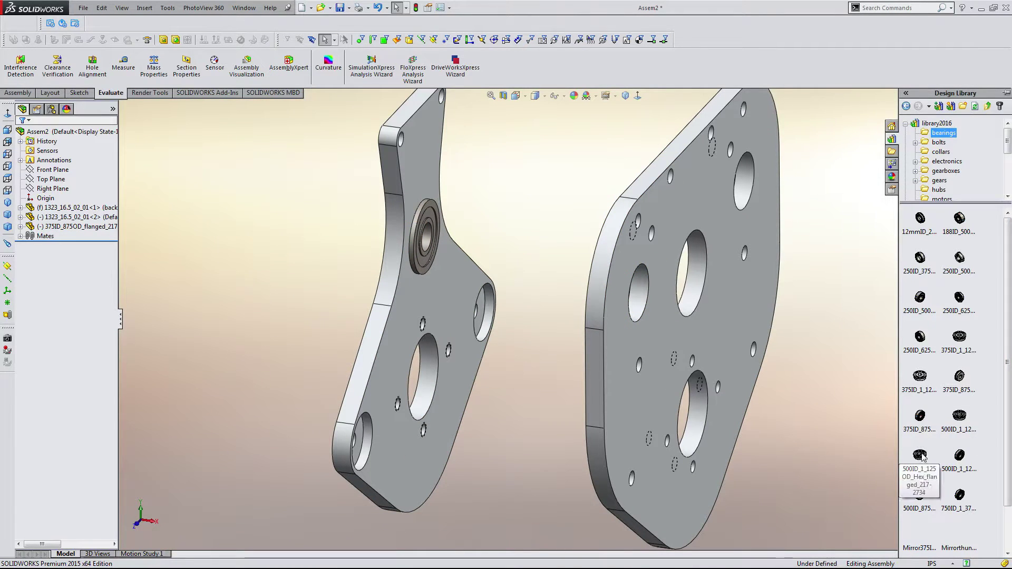
left_click_drag(926, 384, 829, 445)
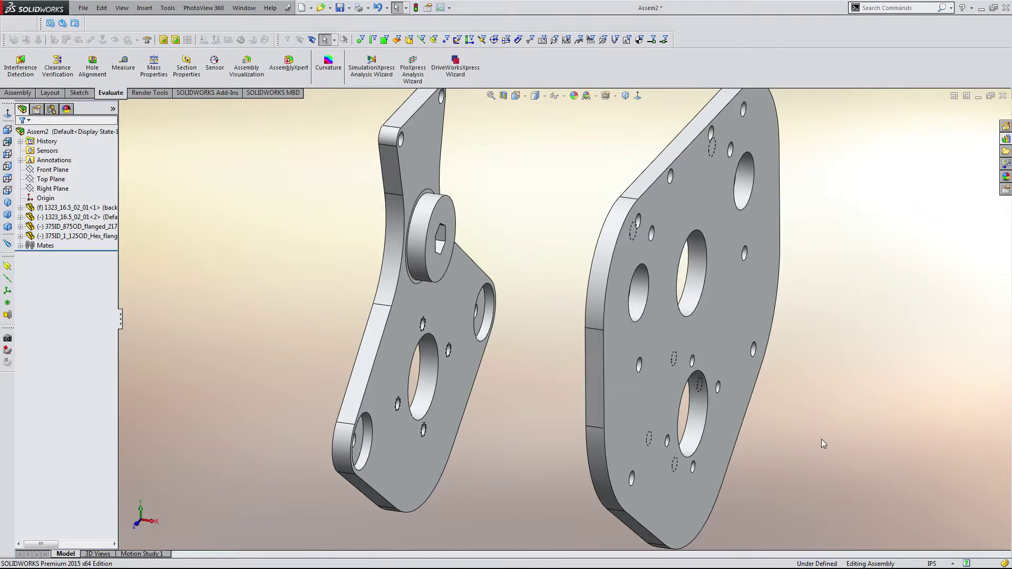
scroll(443, 211, "down", 3)
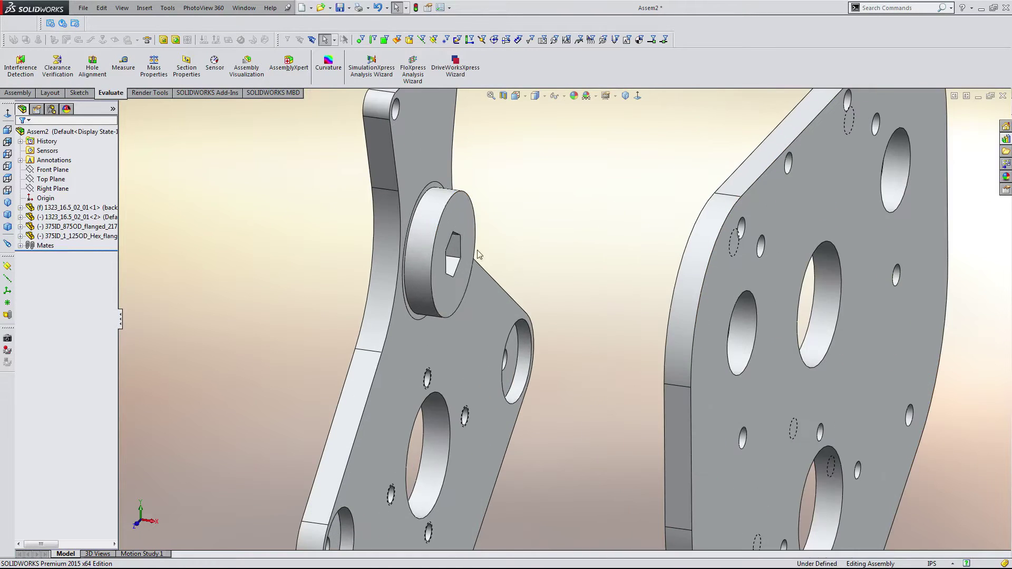
left_click(454, 201)
left_click(579, 137)
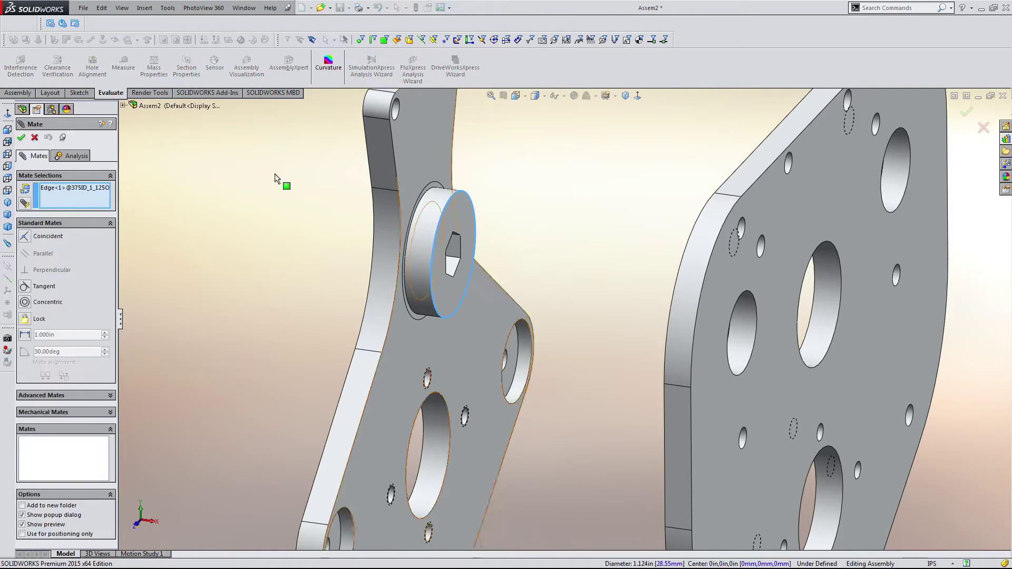
key("Escape")
- Delete the automatic concentric and coincident mates that tie the hex bearing to the back_config plate's bearing
left_click(448, 256)
left_click(578, 158)
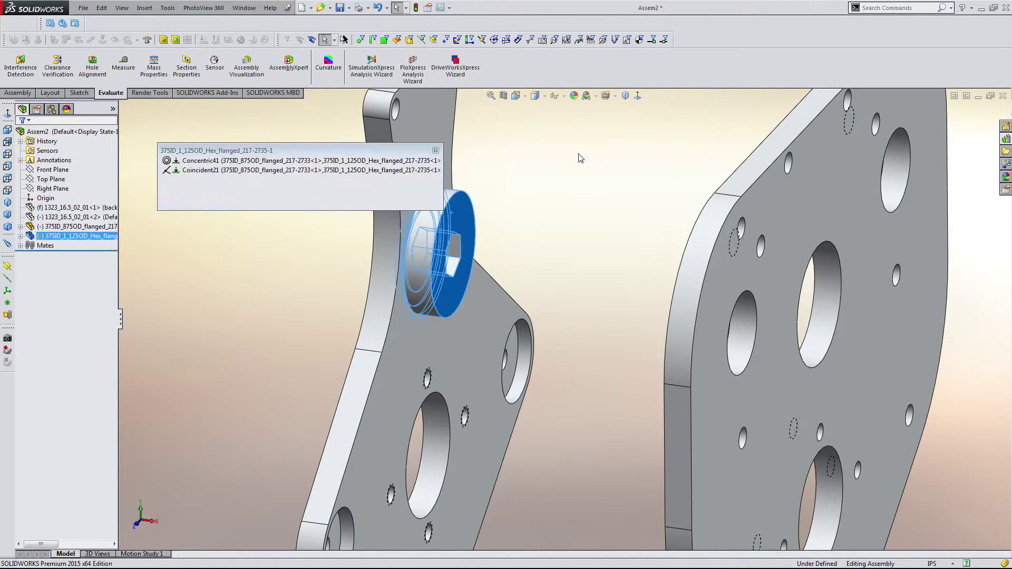
left_click(411, 160)
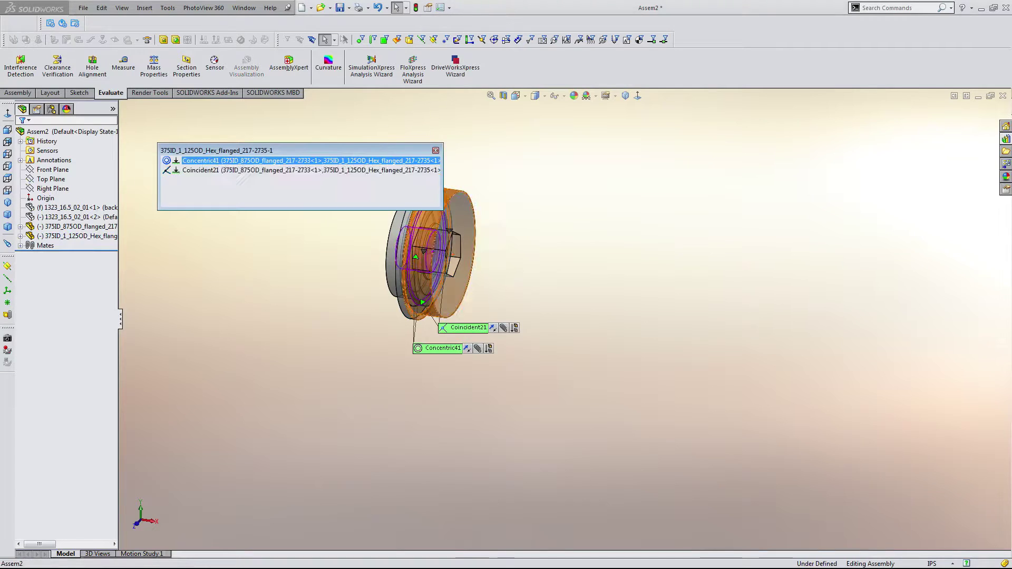
left_click(412, 169, "ctrl")
key("Delete")
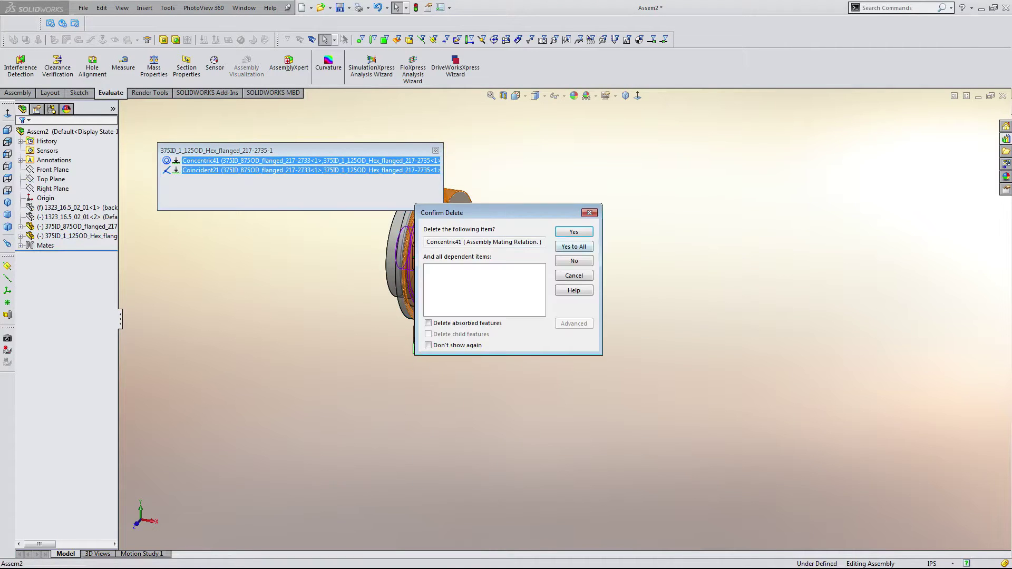
key("Return")
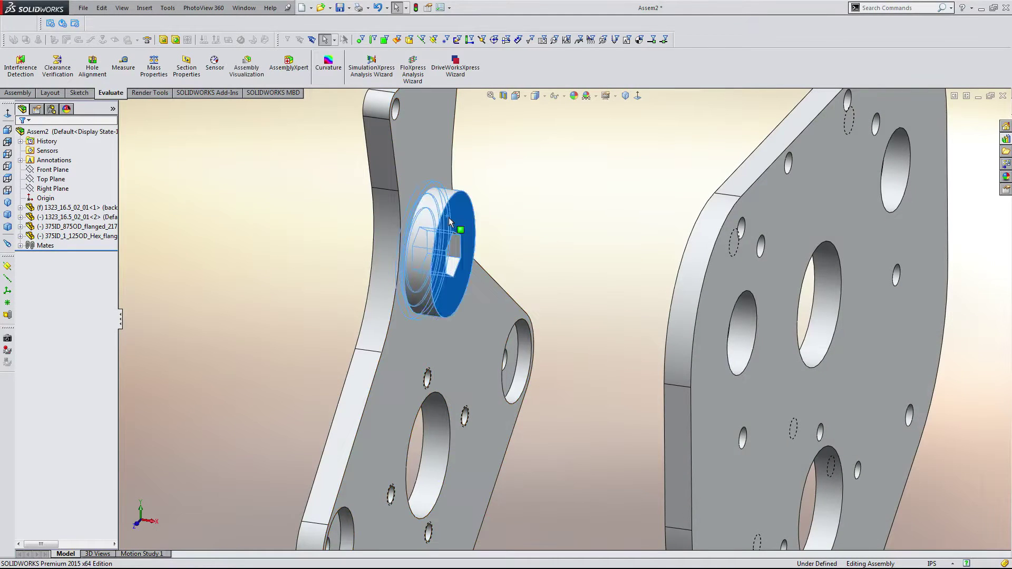
- Move the hex bearing between the plates and mate its outer cylinder concentric with the larger plate's central hole
left_click_drag(448, 217, 605, 286)
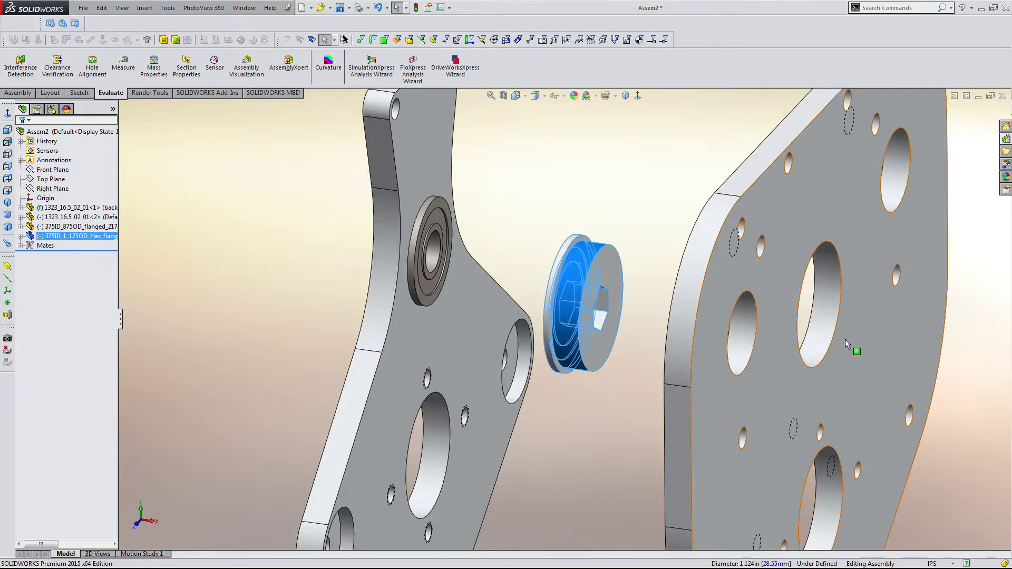
left_click(824, 328, "ctrl")
left_click(631, 220)
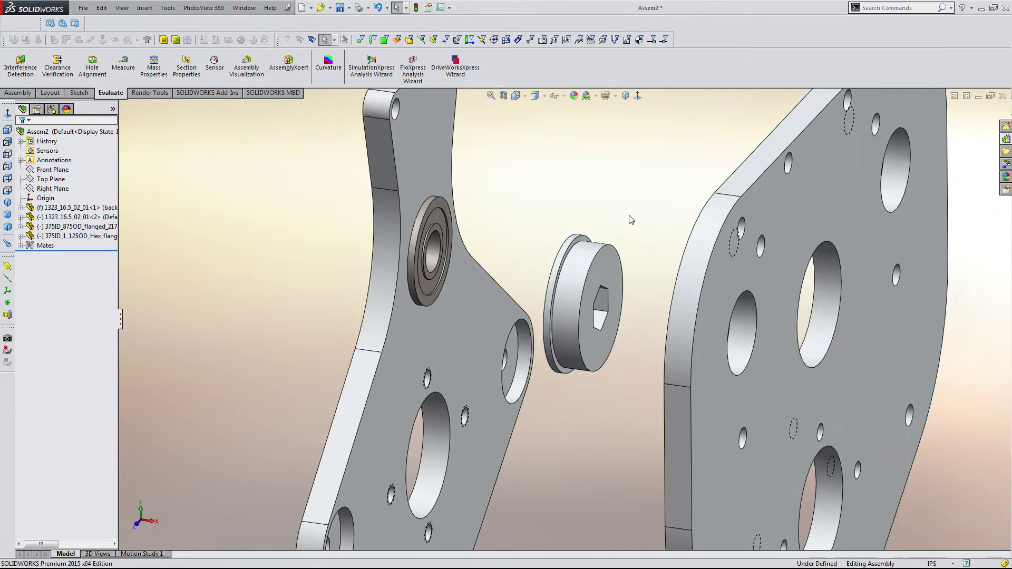
left_click(576, 262)
left_click(826, 305, "ctrl")
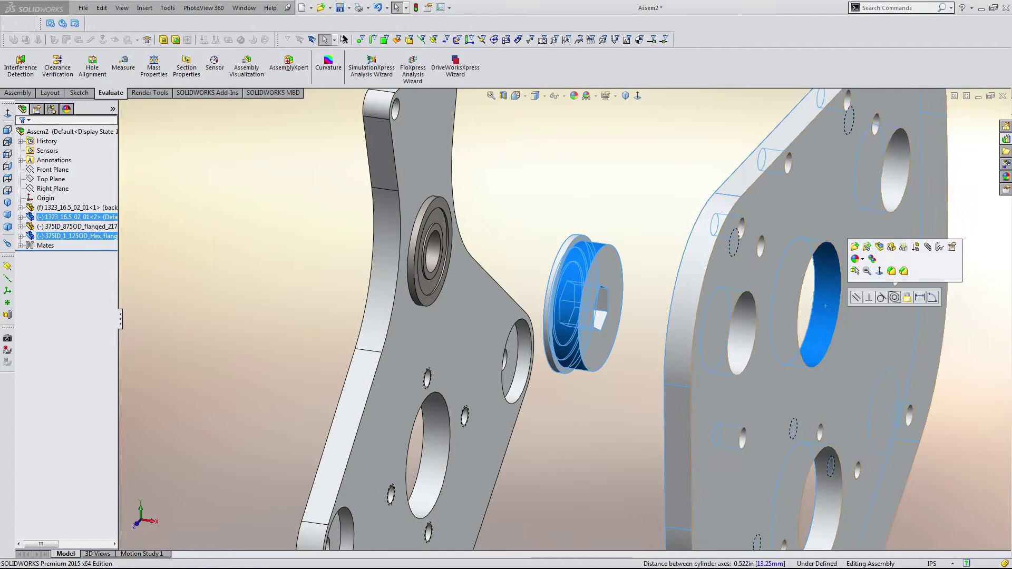
- Mate the hex bearing's inner flange face coincident with the larger plate's face toward the back_config plate
left_click(574, 235)
scroll(571, 226, "down", 8)
scroll(626, 328, "up", 3)
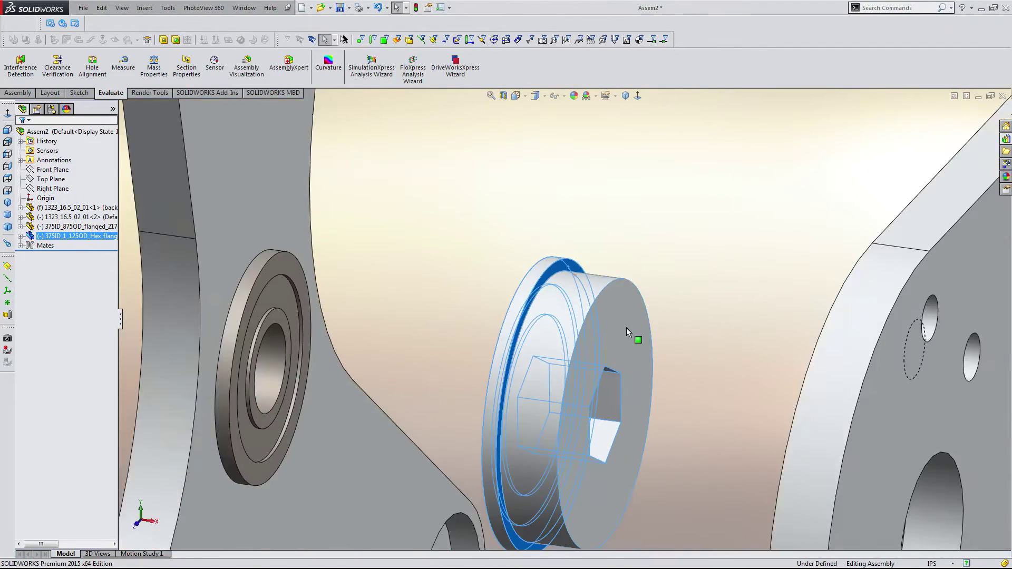
scroll(627, 327, "up", 5)
middle_click_drag(666, 334, 760, 364)
left_click(765, 364, "ctrl")
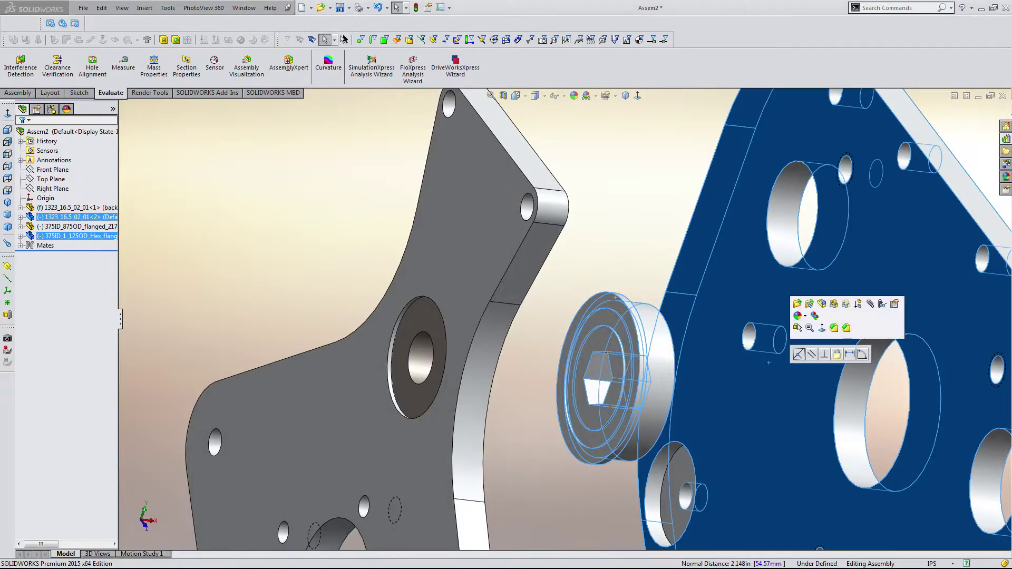
left_click(798, 354)
- Copy the appearance of the back_config plate's bearing and paste it onto the hex bearing
left_click(432, 333)
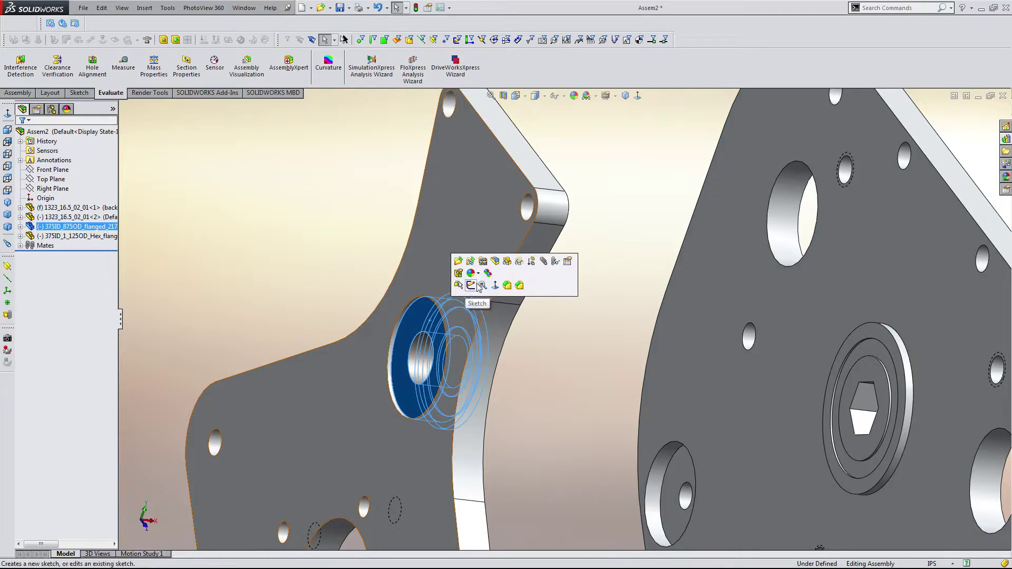
left_click(487, 274)
left_click(867, 367)
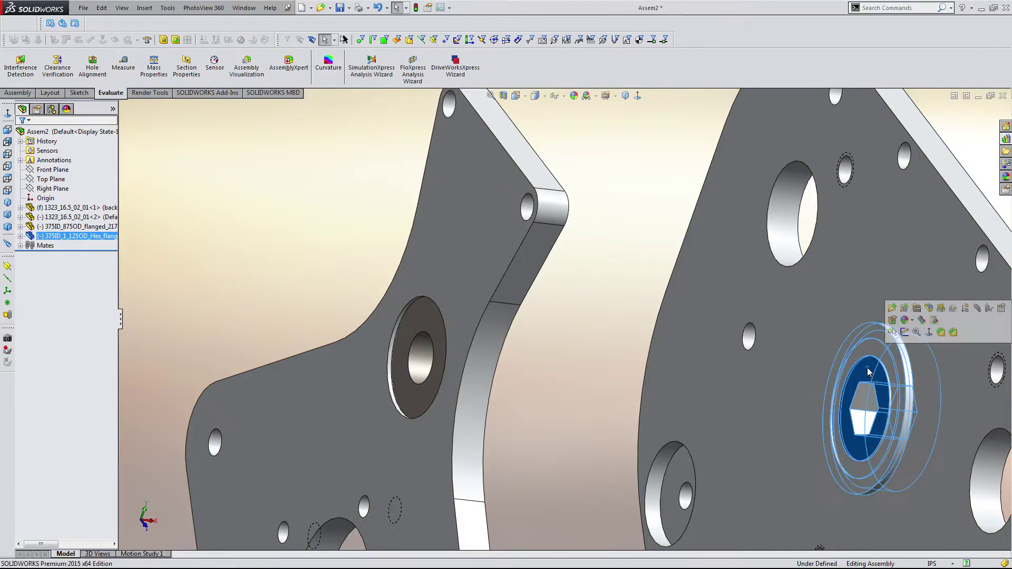
left_click(934, 321)
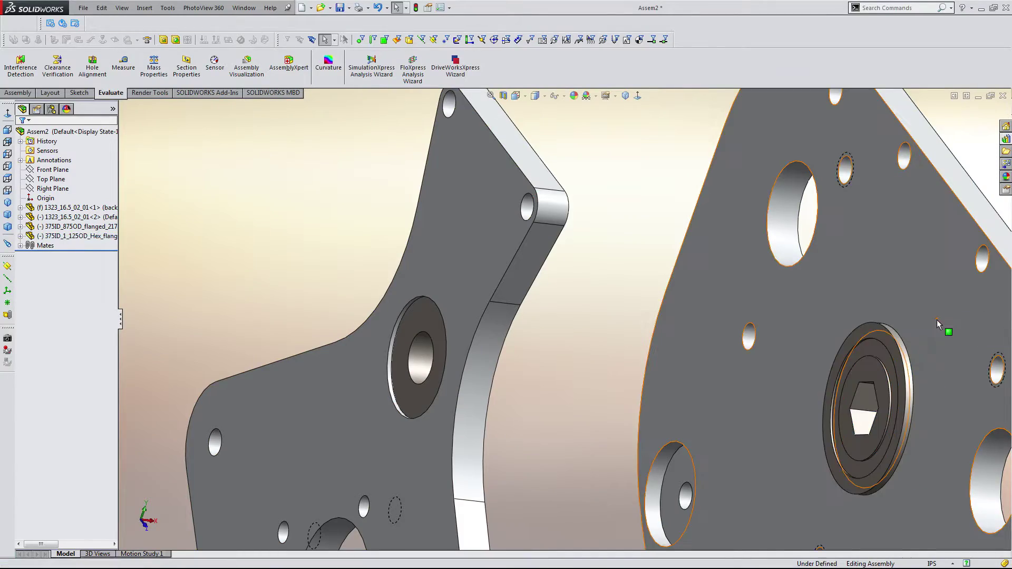
- Examine how both bearings' flanges sit against the inner faces of the two plates, from several angles and edge-on
scroll(780, 345, "up", 5)
scroll(679, 364, "down", 5)
middle_click_drag(678, 363, 696, 343)
scroll(606, 324, "up", 1)
scroll(569, 343, "up", 3)
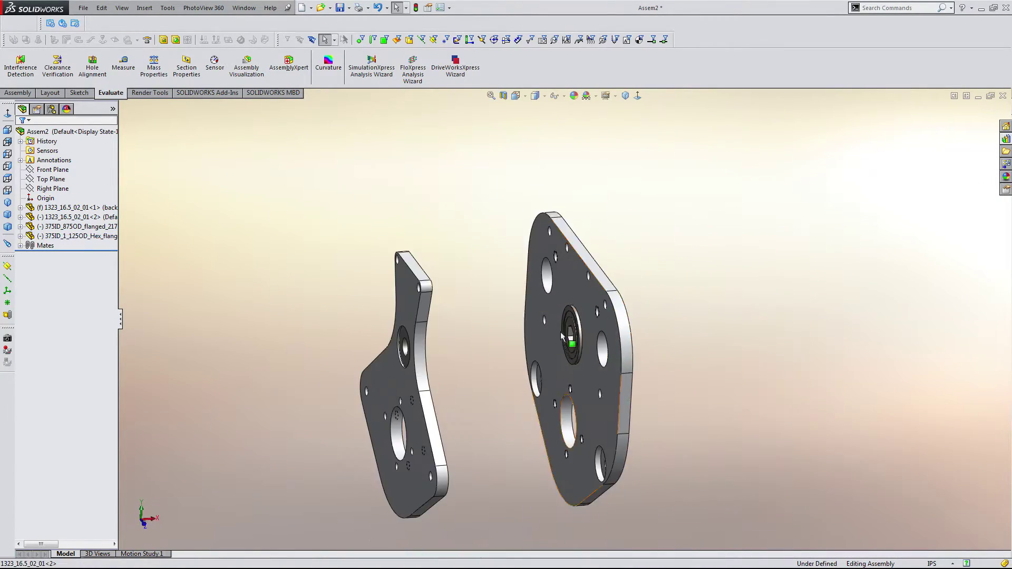
scroll(565, 343, "down", 6)
scroll(567, 343, "up", 4)
middle_click_drag(576, 343, 250, 364)
scroll(258, 363, "up", 2)
scroll(353, 364, "down", 4)
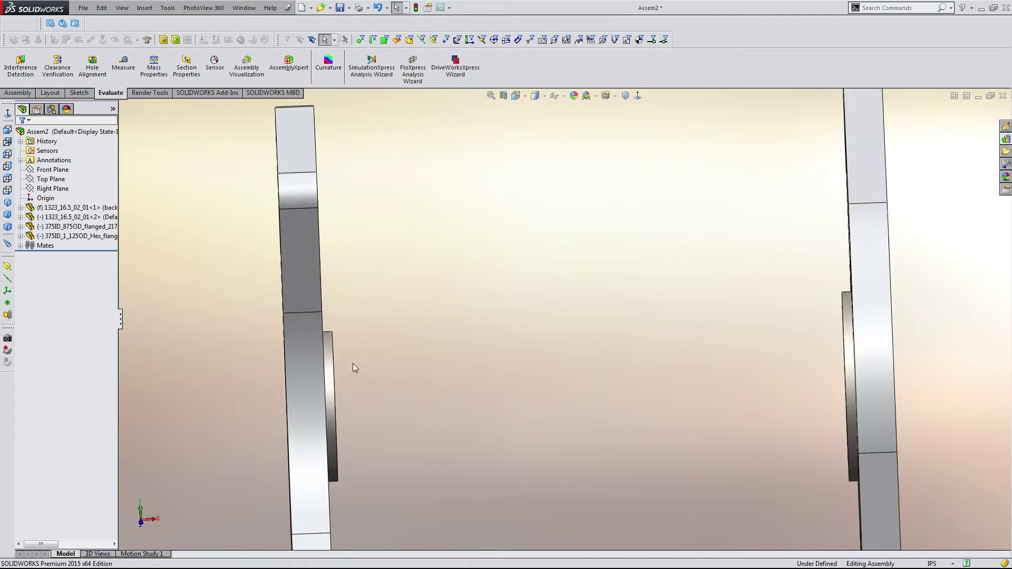
scroll(369, 369, "up", 3)
middle_click_drag(513, 374, 488, 379)
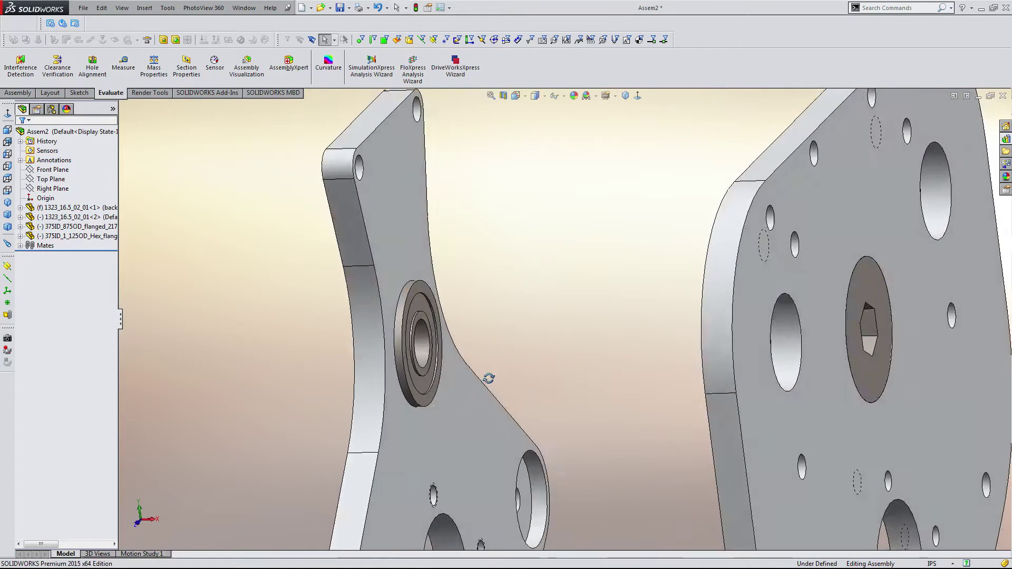
- Compare the round-bore bearing on the back_config plate with the hex-bore bearing on the larger plate from both sides
scroll(387, 235, "down", 5)
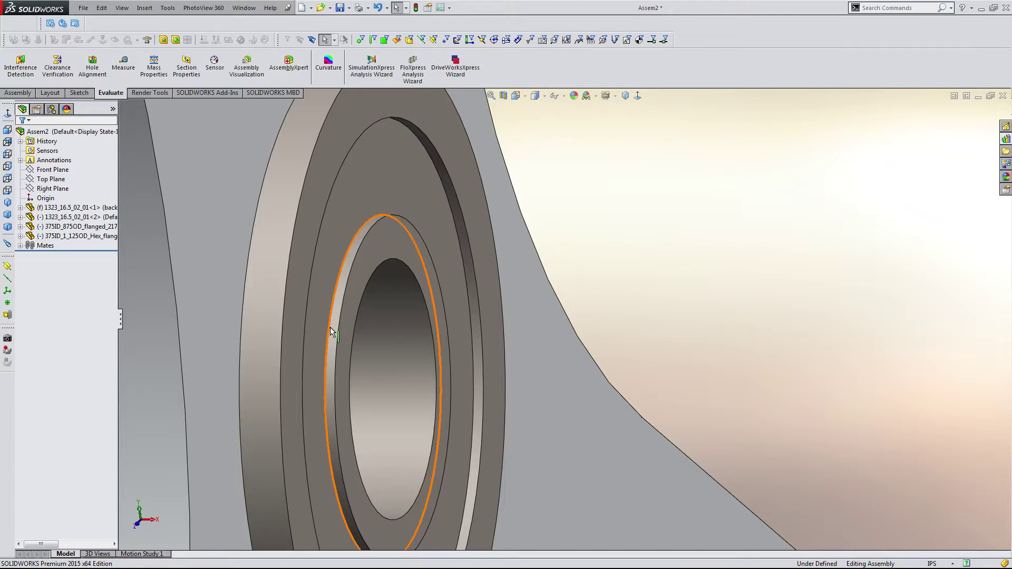
scroll(320, 308, "up", 6)
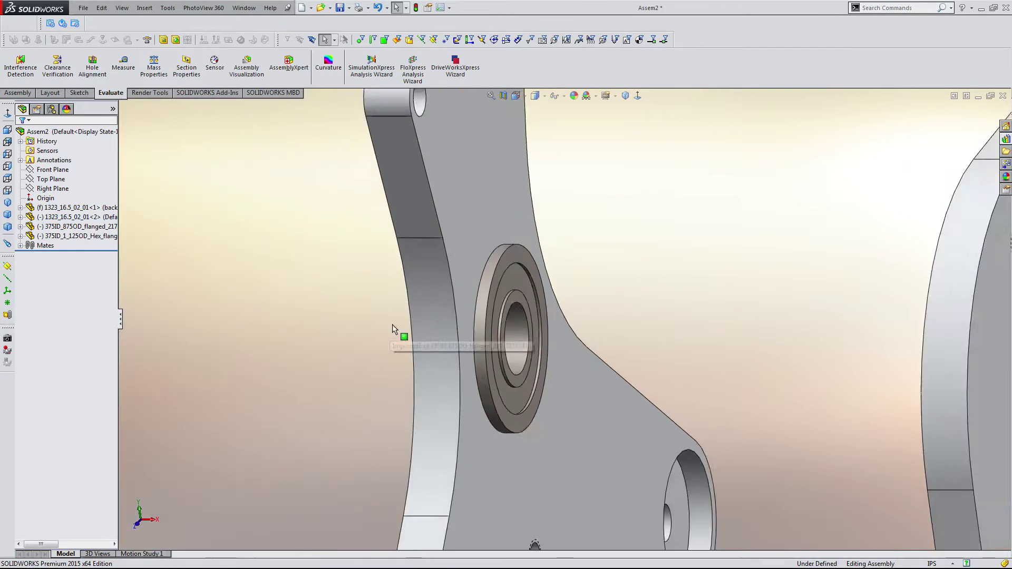
middle_click_drag(391, 326, 858, 305)
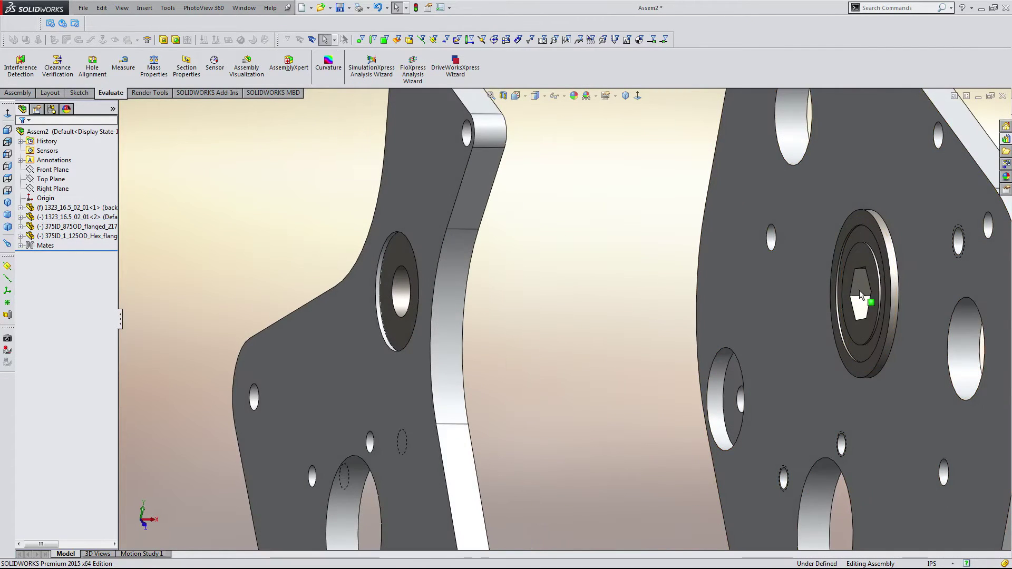
scroll(827, 306, "up", 3)
scroll(808, 318, "down", 3)
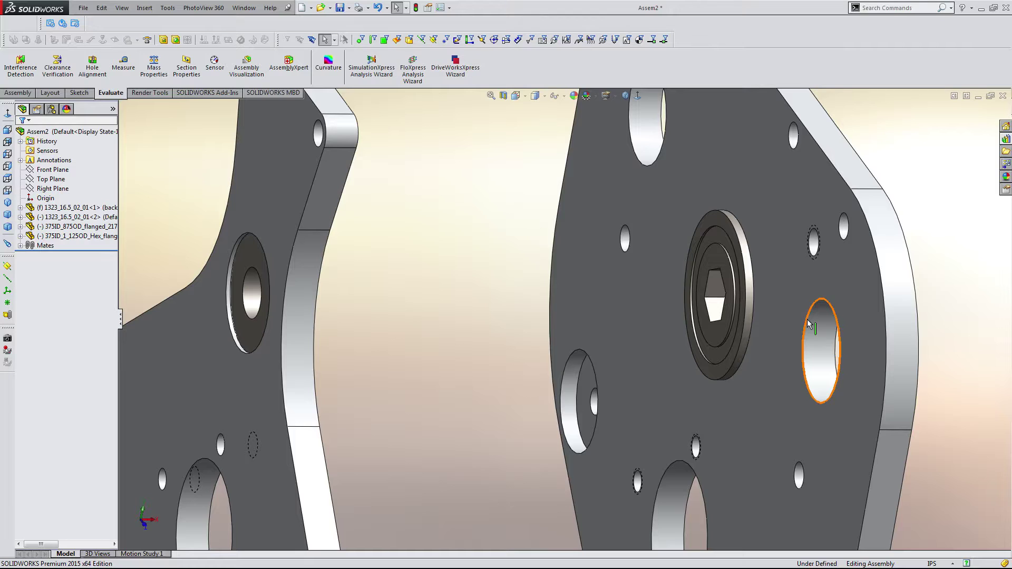
scroll(749, 290, "up", 1)
scroll(734, 282, "down", 2)
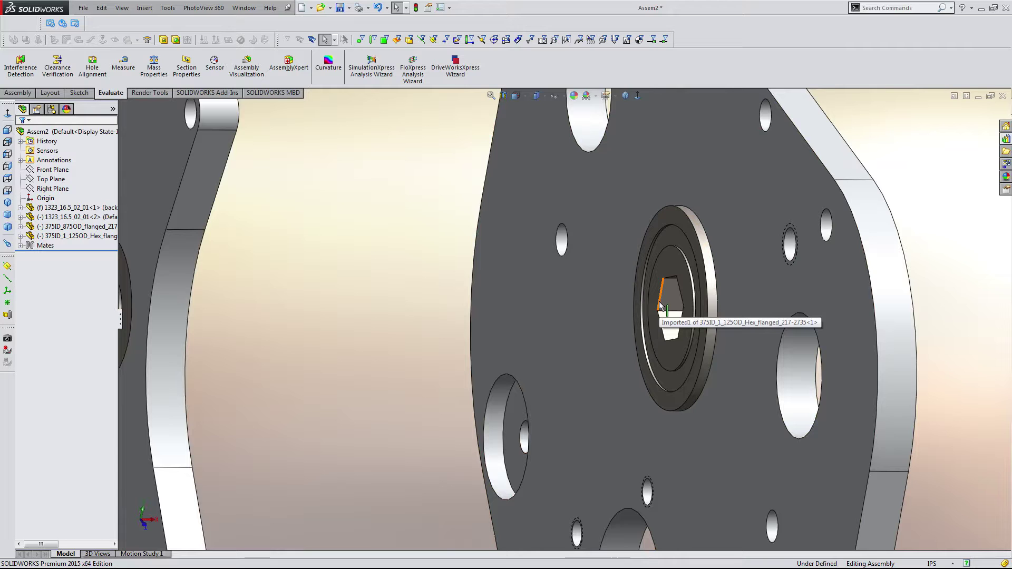
scroll(660, 305, "up", 5)
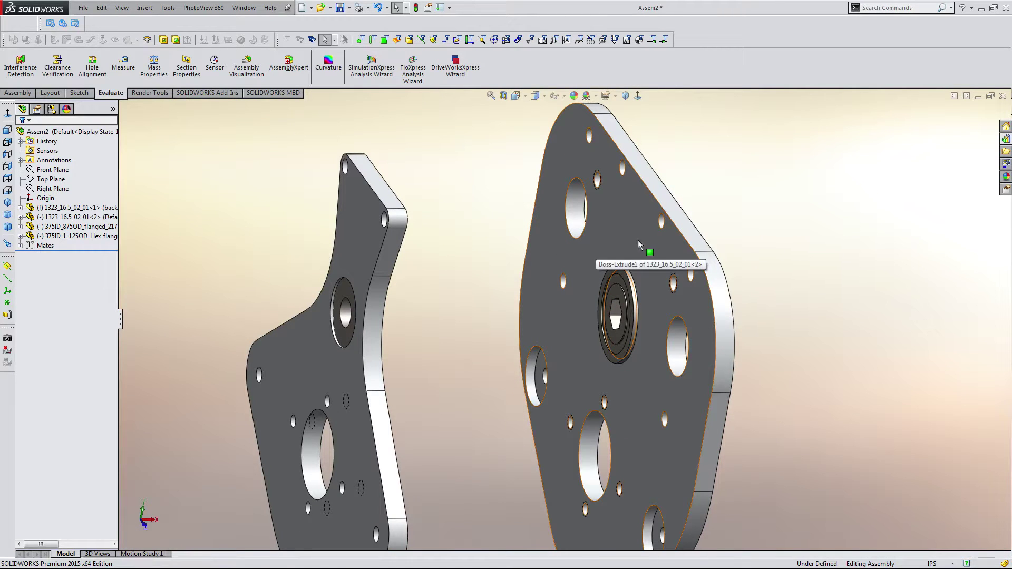
scroll(612, 246, "up", 4)
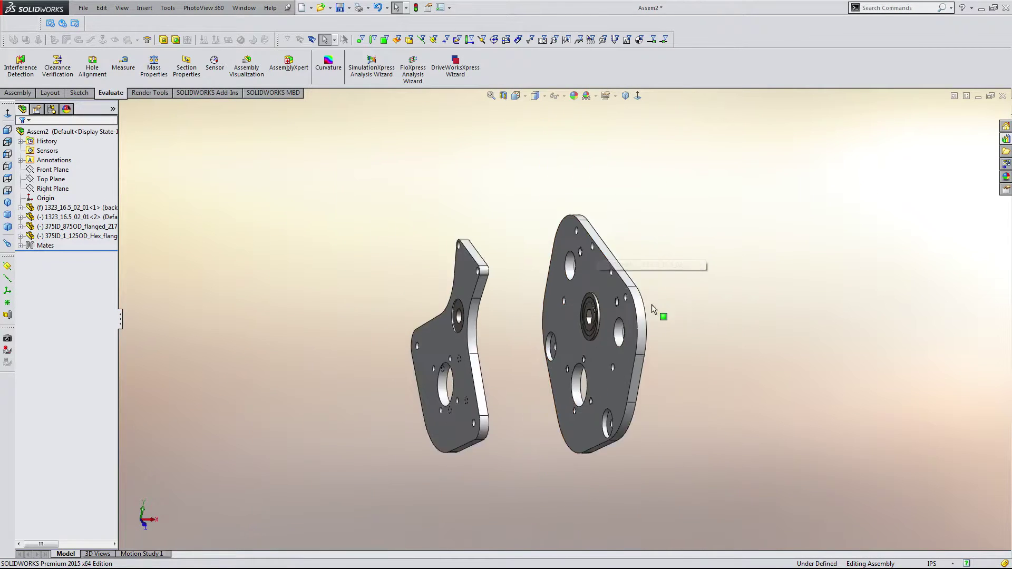
middle_click_drag(651, 305, 568, 297)
scroll(568, 297, "up", 5)
scroll(634, 313, "down", 8)
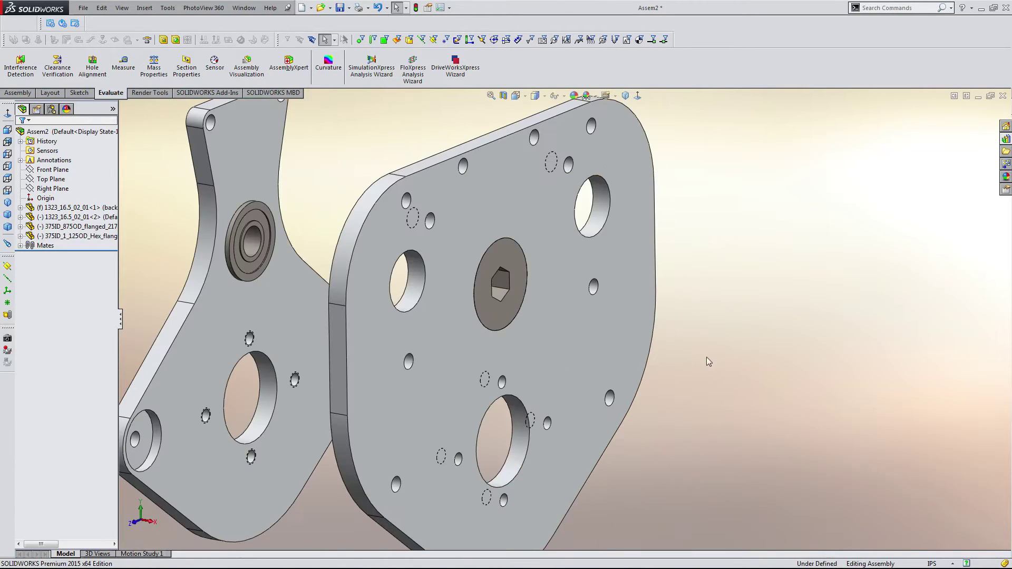
scroll(699, 349, "up", 3)
middle_click_drag(688, 324, 614, 369)
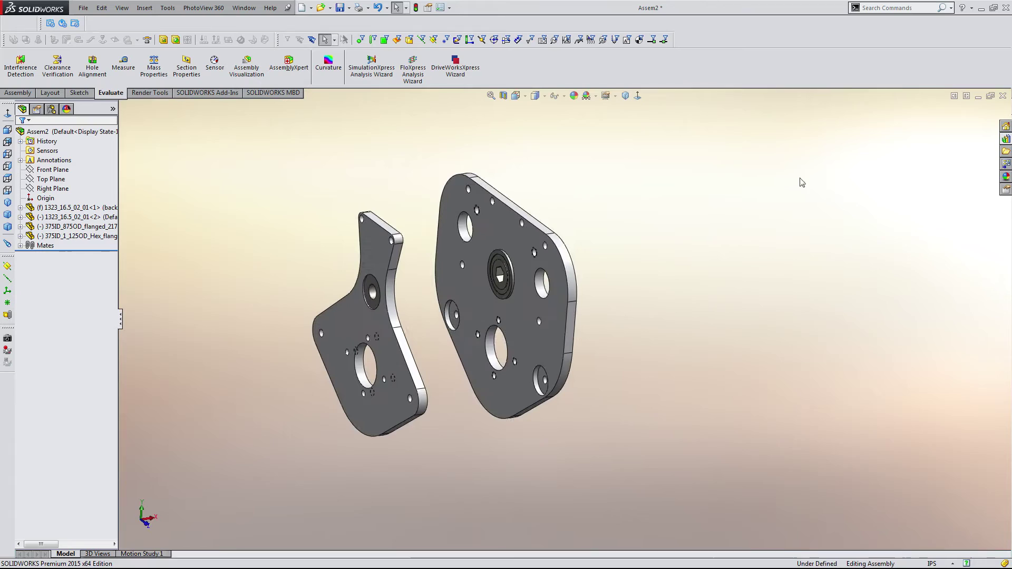
- Insert the 500ID_1_125OD_flanged_217_2731 bearing from the library beside the larger plate and rotate it upright, roughly parallel to the plates
left_click(1006, 139)
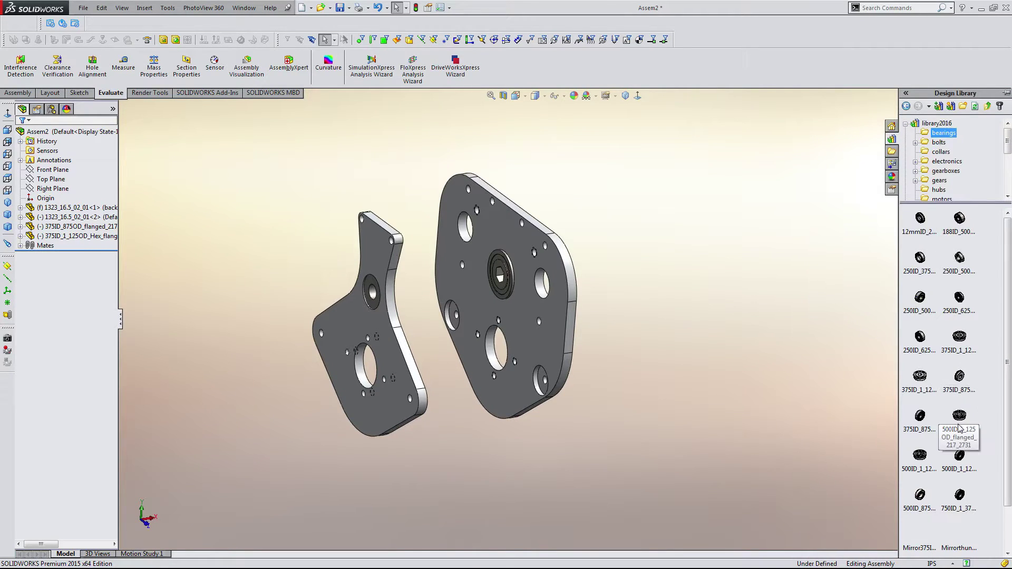
left_click_drag(958, 426, 612, 424)
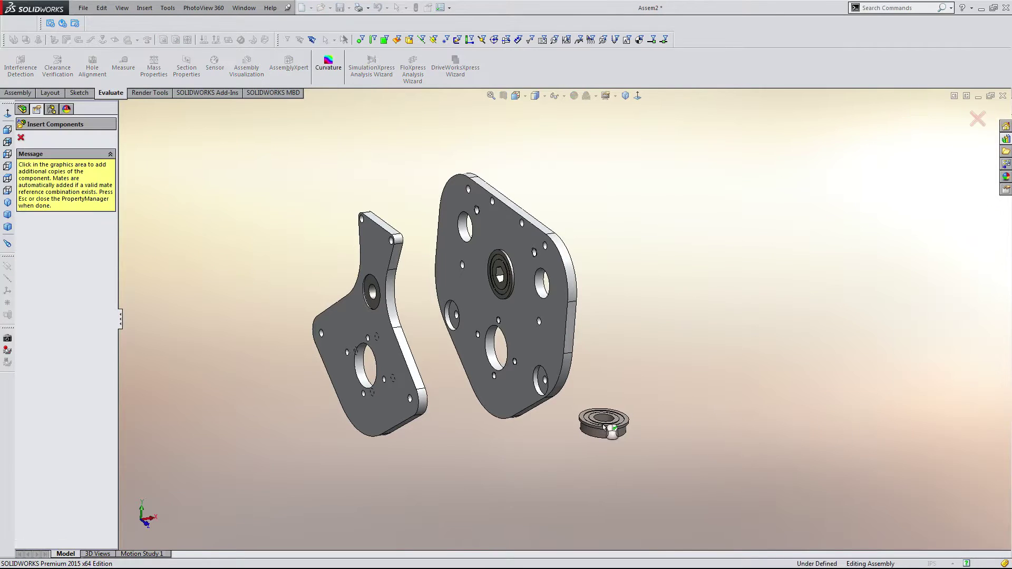
scroll(601, 425, "down", 5)
scroll(602, 424, "down", 2)
right_click_drag(592, 402, 522, 204)
scroll(521, 204, "up", 4)
left_click(541, 213)
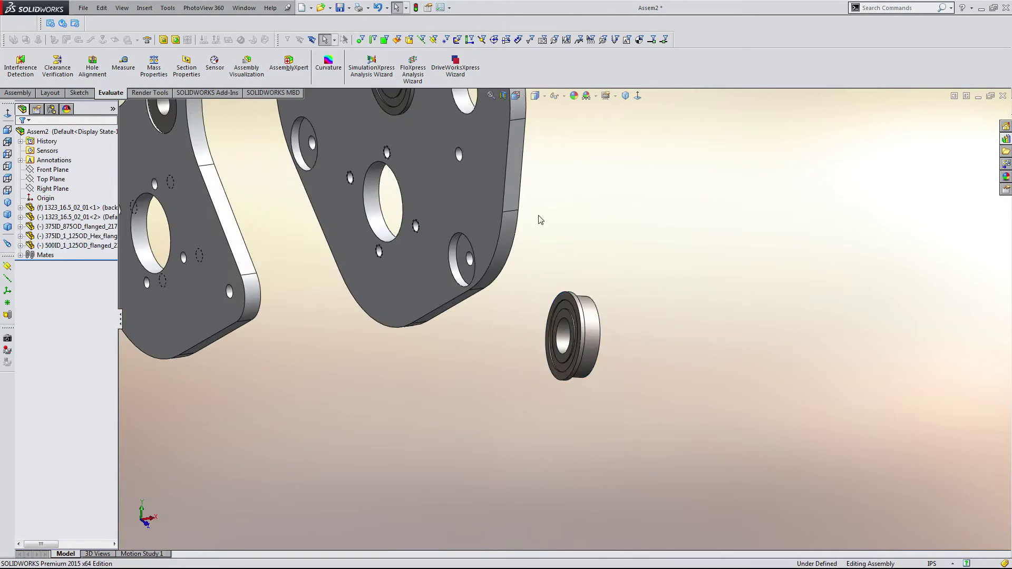
- Turn the 500ID_1_125OD flanged bearing's barrel toward the larger plate and mate it concentric with the plate's large lower hole
middle_click_drag(541, 213, 614, 292)
right_click_drag(649, 304, 622, 335)
left_click(649, 291)
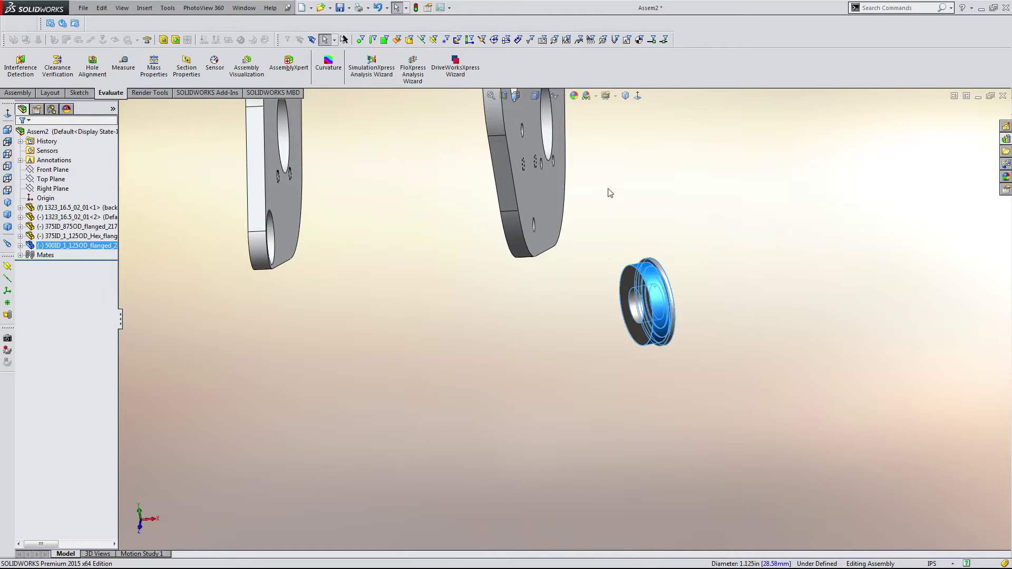
scroll(608, 192, "down", 3)
left_click(504, 233, "ctrl")
left_click(569, 235)
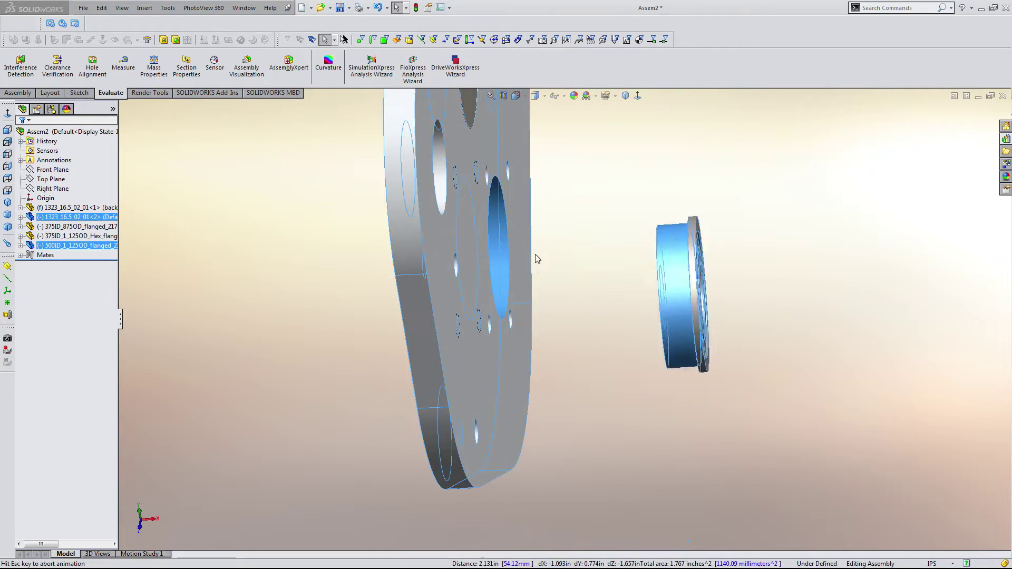
- Mate the inner face of the flanged bearing's flange coincident with the larger plate's outer face
left_click(524, 200)
middle_click_drag(524, 199, 743, 231)
scroll(742, 235, "down", 4)
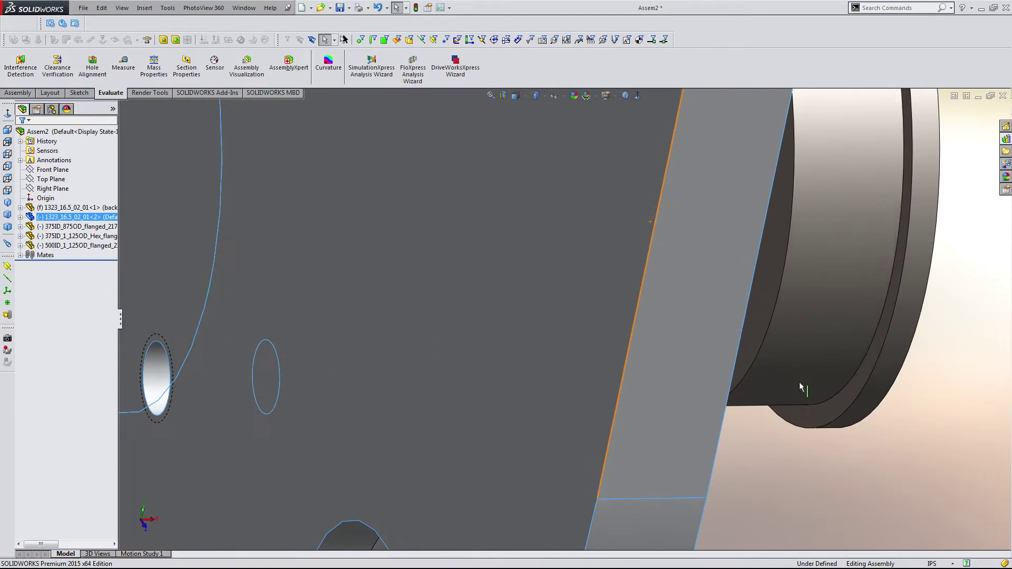
left_click(821, 416, "ctrl")
left_click(851, 408)
scroll(522, 322, "up", 11)
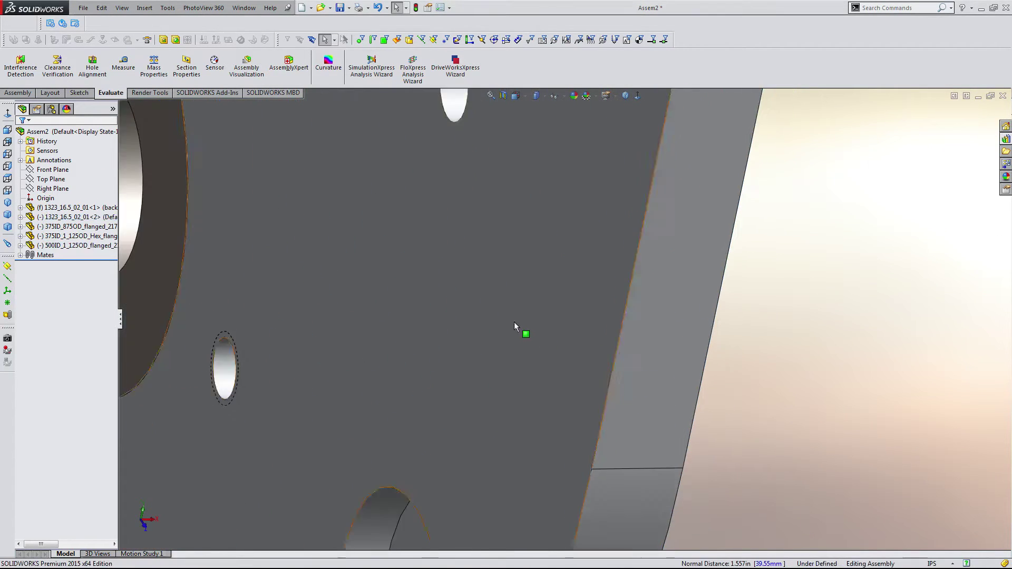
- Examine the back_config plate's large lower hole and view both plates with their bearings almost edge-on
scroll(274, 310, "down", 5)
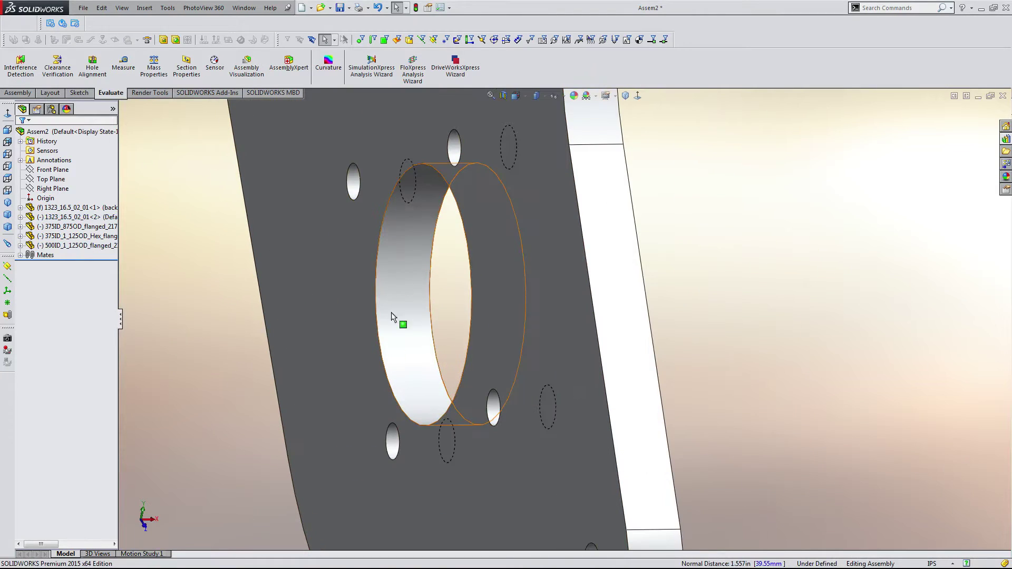
scroll(428, 220, "up", 5)
scroll(533, 312, "up", 3)
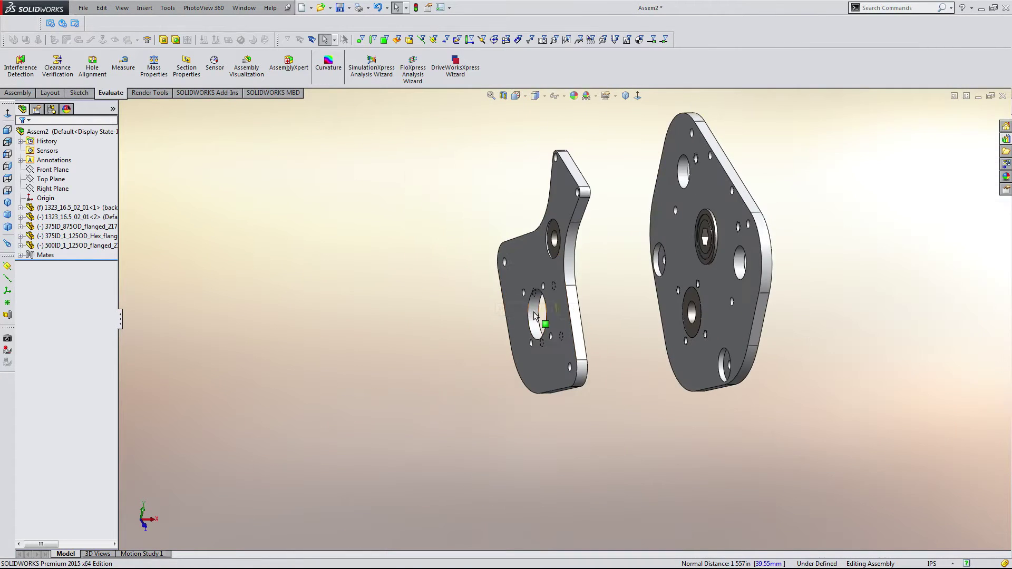
scroll(609, 351, "down", 3)
middle_click_drag(609, 350, 816, 387)
scroll(710, 279, "down", 3)
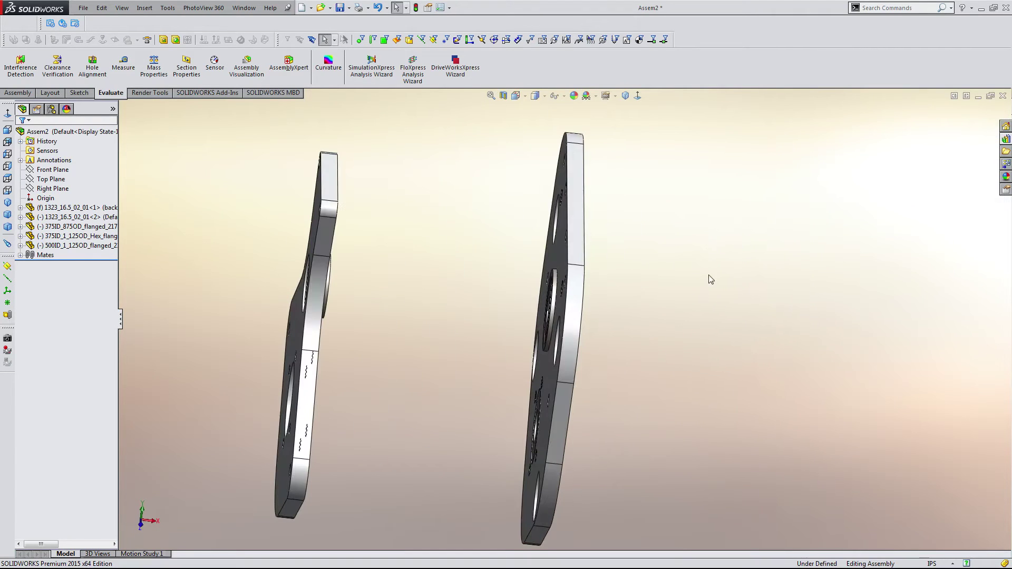
- Insert ds_output_shaft_217-3635 from the library's wcd folder in its thunderhex configuration, beside the larger plate
left_click(1006, 137)
left_click(939, 180)
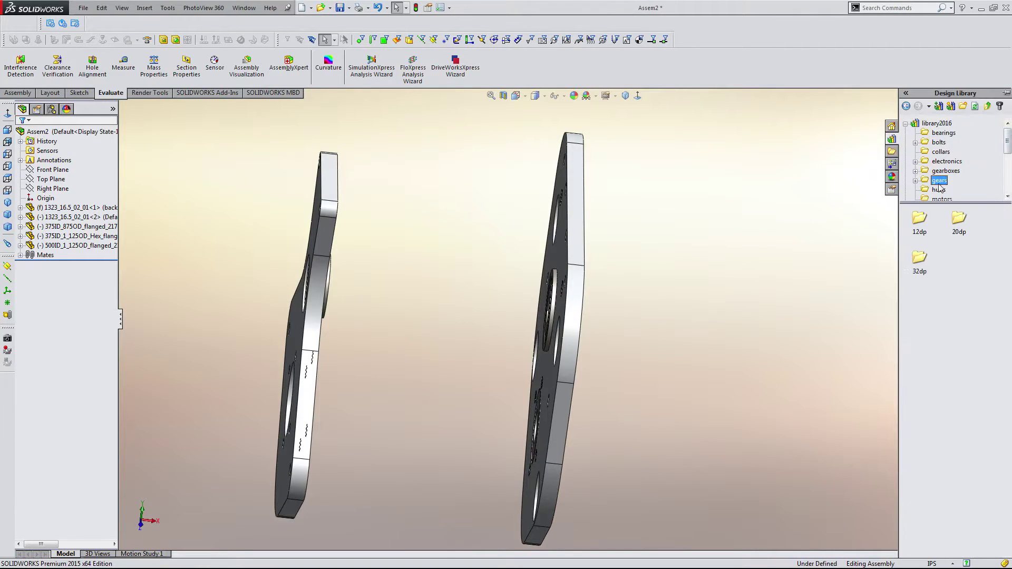
scroll(946, 161, "down", 1)
scroll(945, 161, "down", 2)
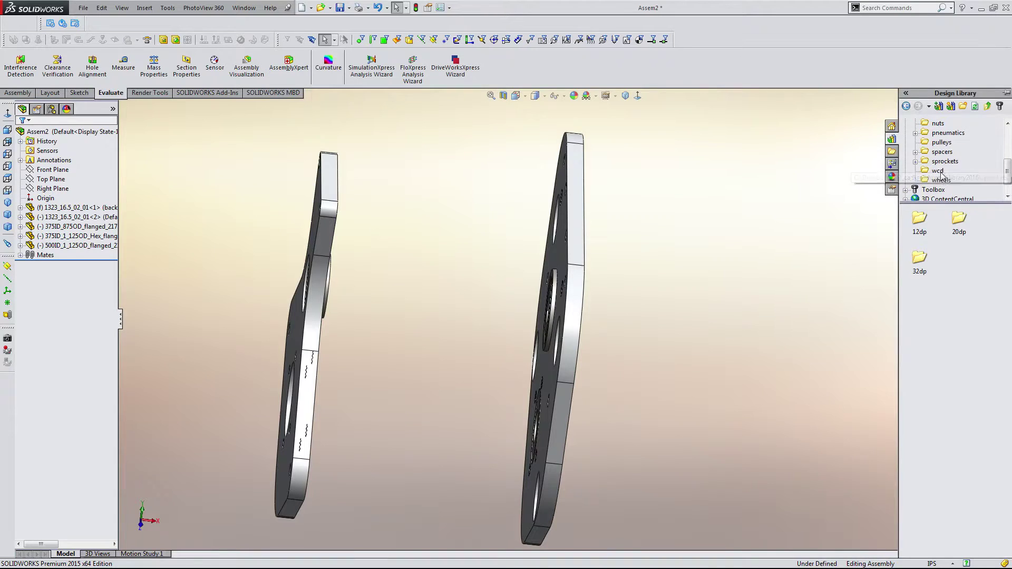
left_click_drag(919, 224, 720, 406)
left_click(459, 306)
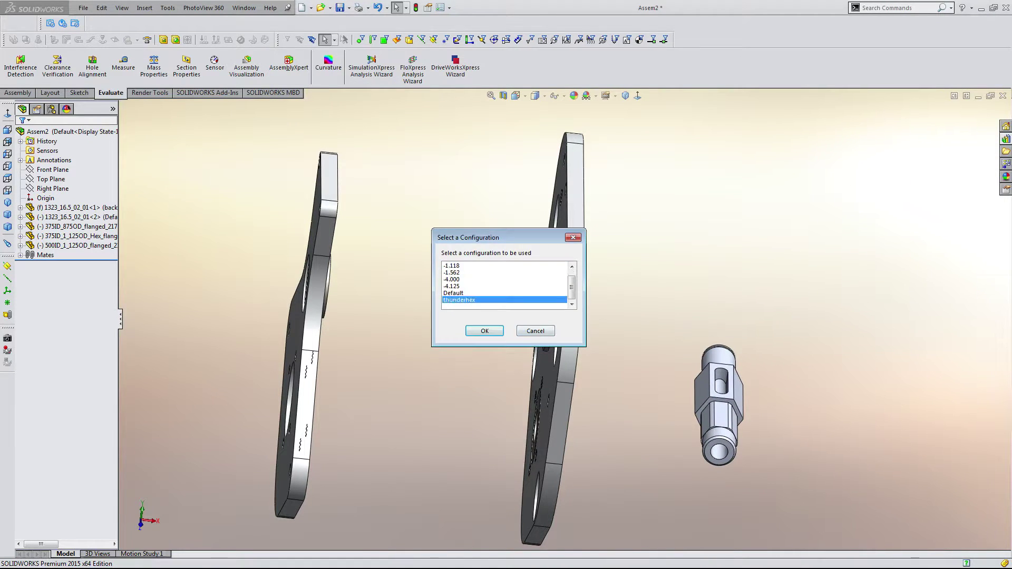
left_click(485, 331)
left_click(690, 407)
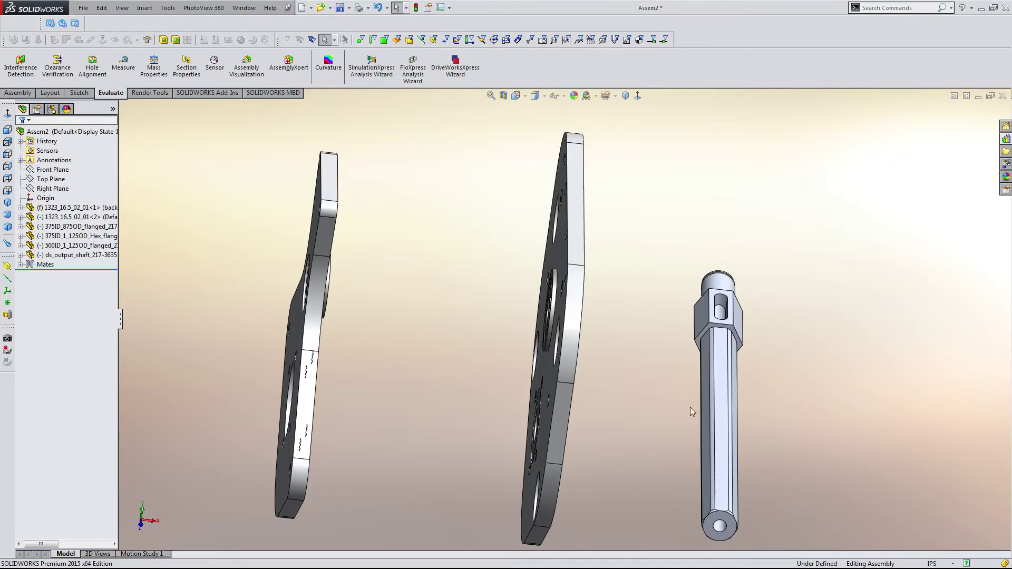
- Rotate the output shaft until it lies roughly perpendicular to the plates, with its journal end facing outward
scroll(670, 406, "down", 3)
right_click_drag(669, 406, 619, 407)
scroll(735, 366, "up", 2)
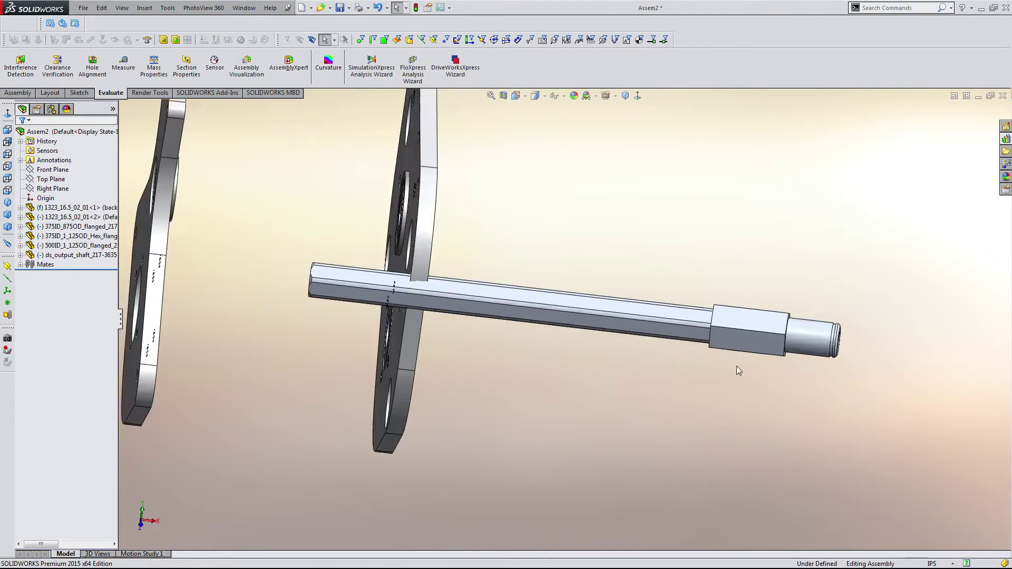
scroll(735, 366, "down", 1)
- Mate the side wall of the shaft's end groove coincident with the inner-race face on the flanged bearing's flange side
middle_click_drag(735, 366, 700, 387)
scroll(685, 317, "up", 6)
left_click(685, 299)
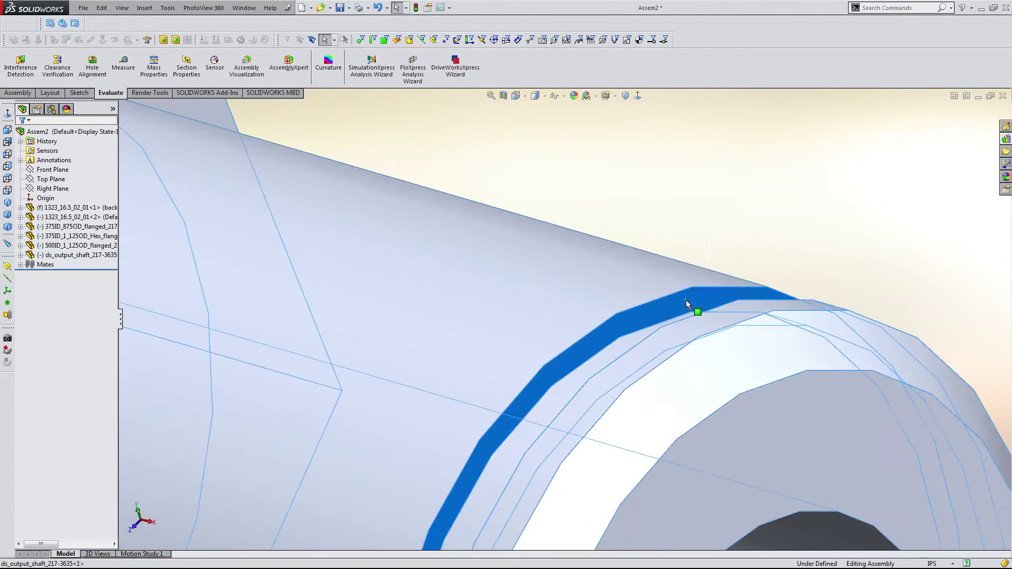
scroll(527, 348, "up", 5)
scroll(451, 218, "down", 4)
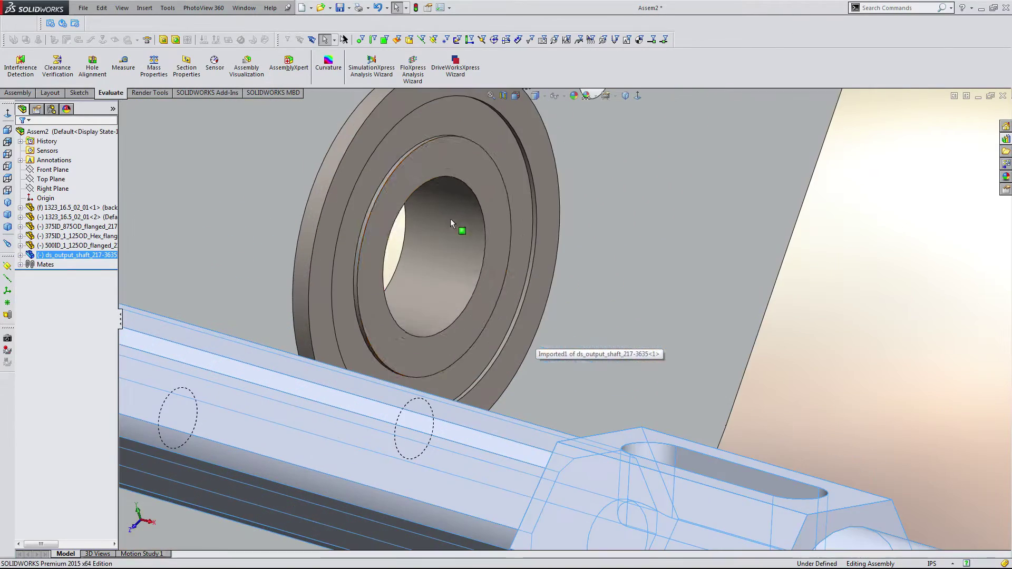
left_click(456, 164, "ctrl")
left_click(486, 155)
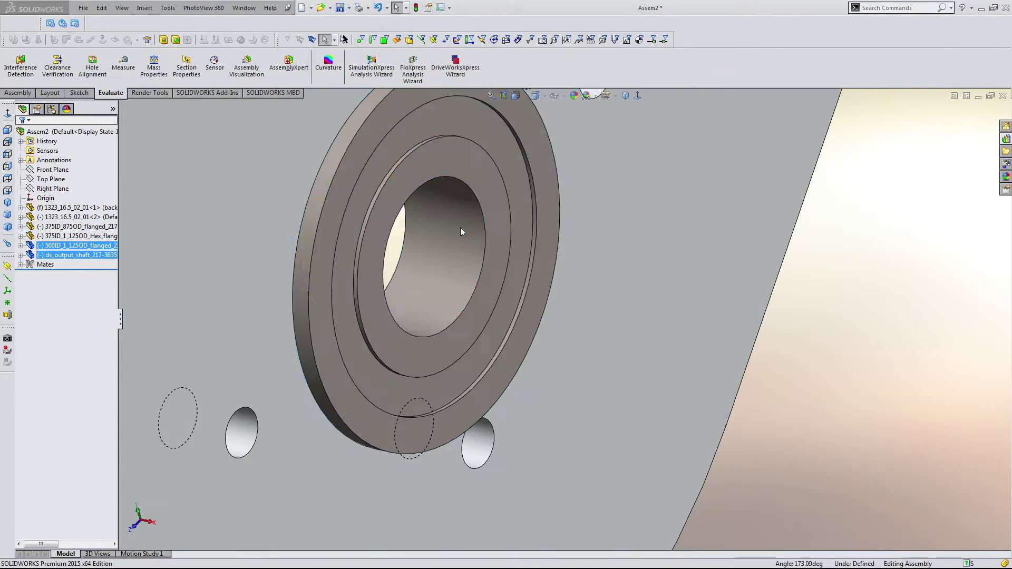
- Mate the output shaft's round journal concentric with the bore of the larger plate's lower flanged bearing
left_click(459, 232)
scroll(455, 256, "up", 5)
middle_click_drag(439, 277, 446, 321)
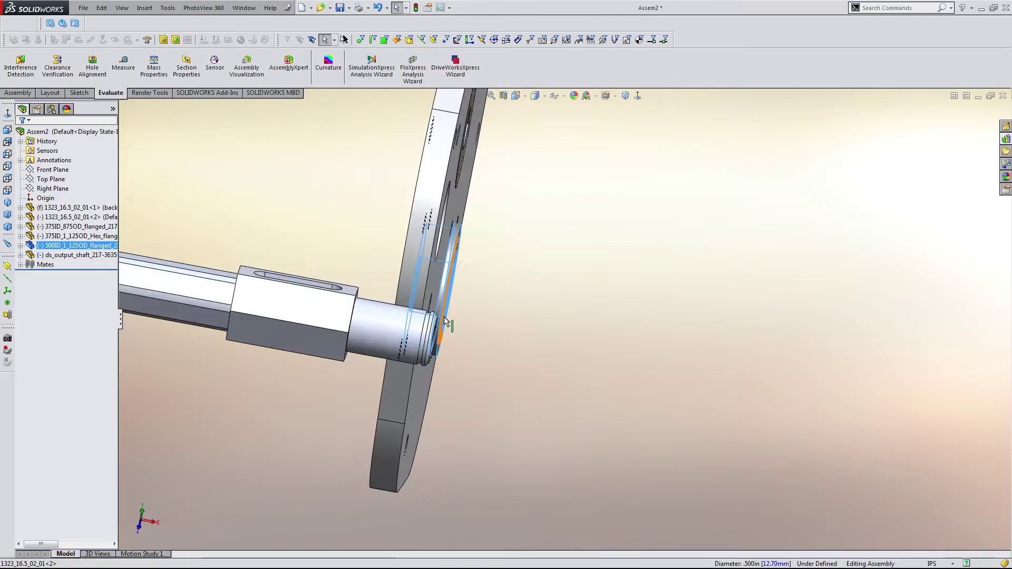
left_click(390, 328, "ctrl")
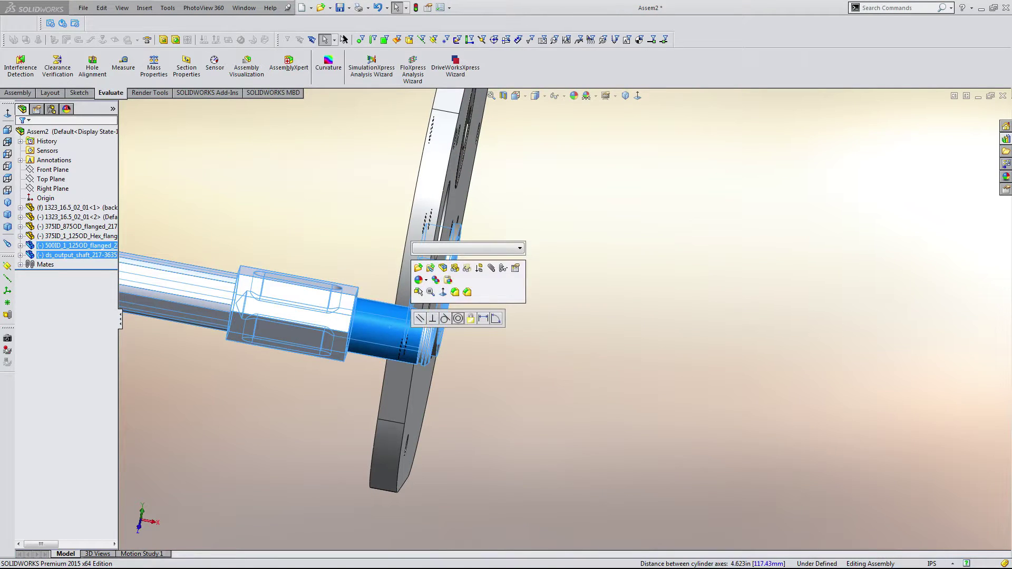
left_click(457, 318)
middle_click_drag(502, 318, 469, 301)
scroll(548, 303, "up", 3)
scroll(465, 299, "down", 4)
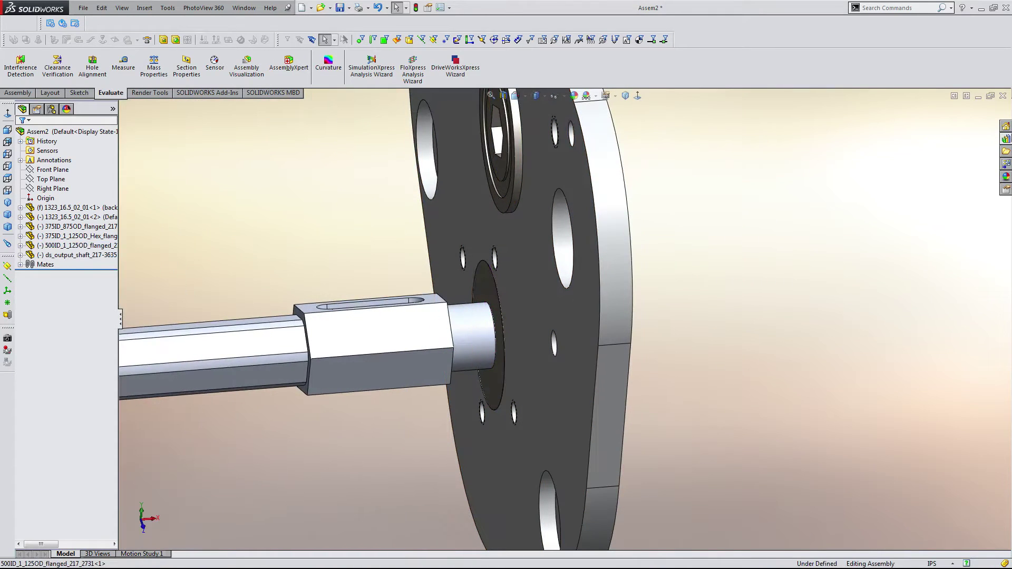
- Insert the 500ID_1_125OD_radial_217-2743 bearing from the library's bearings folder beside the larger plate
left_click(1006, 139)
key("f")
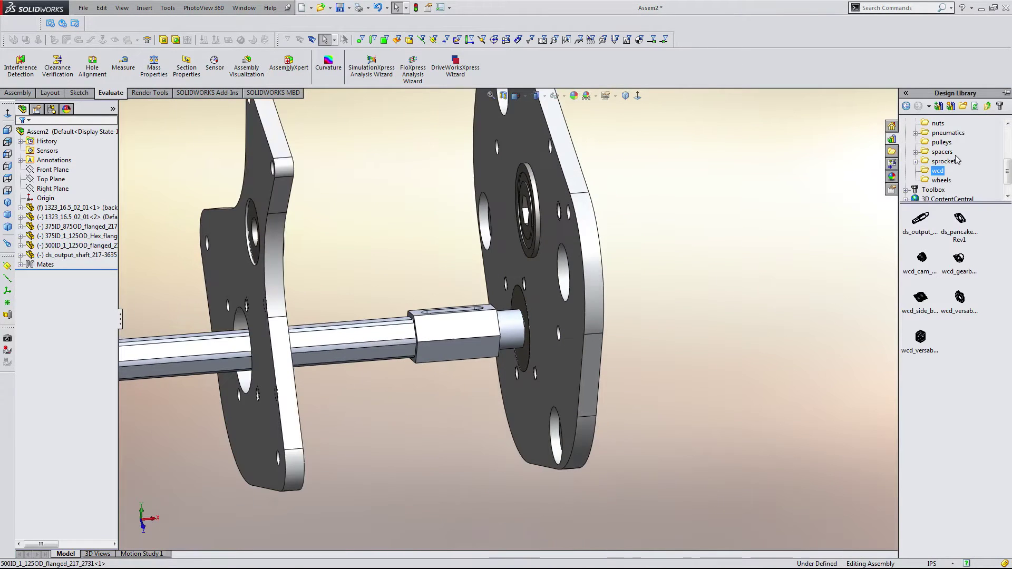
scroll(955, 174, "up", 3)
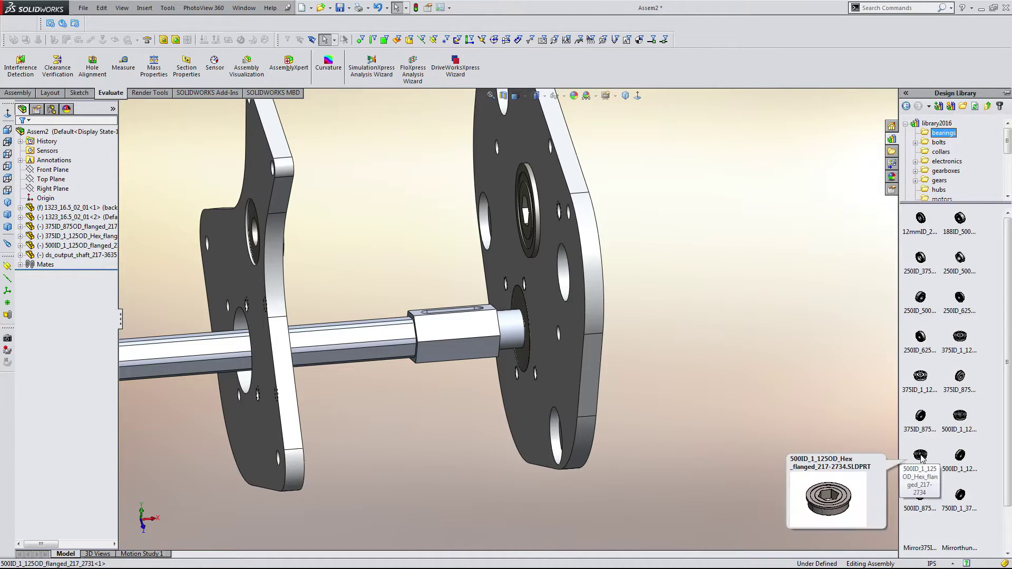
left_click_drag(959, 454, 633, 368)
scroll(632, 368, "down", 3)
scroll(632, 368, "down", 2)
- Mate the radial bearing's bore concentric with the output shaft's round journal
left_click(593, 352)
scroll(593, 352, "up", 2)
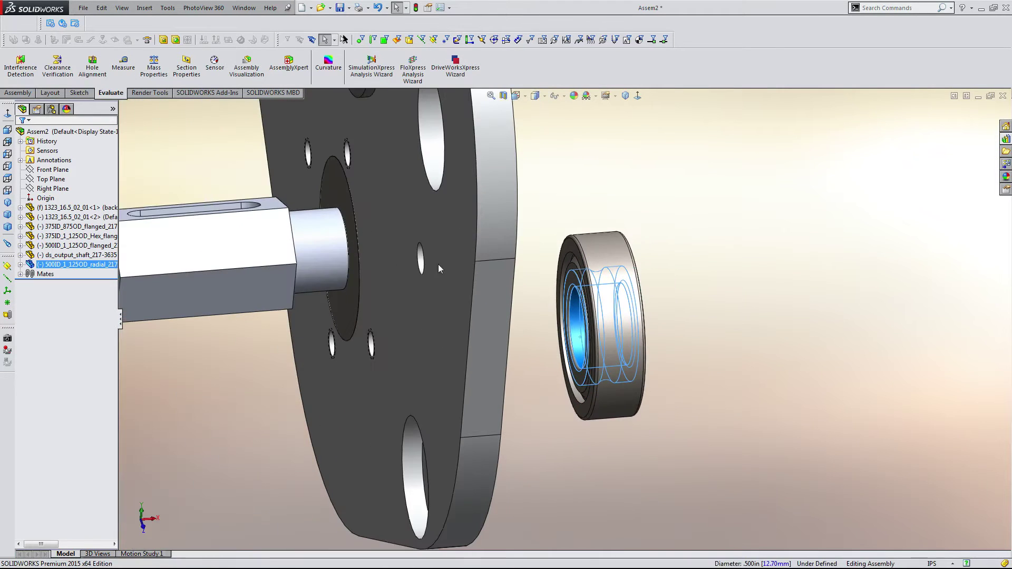
left_click(337, 261, "ctrl")
scroll(337, 261, "down", 2)
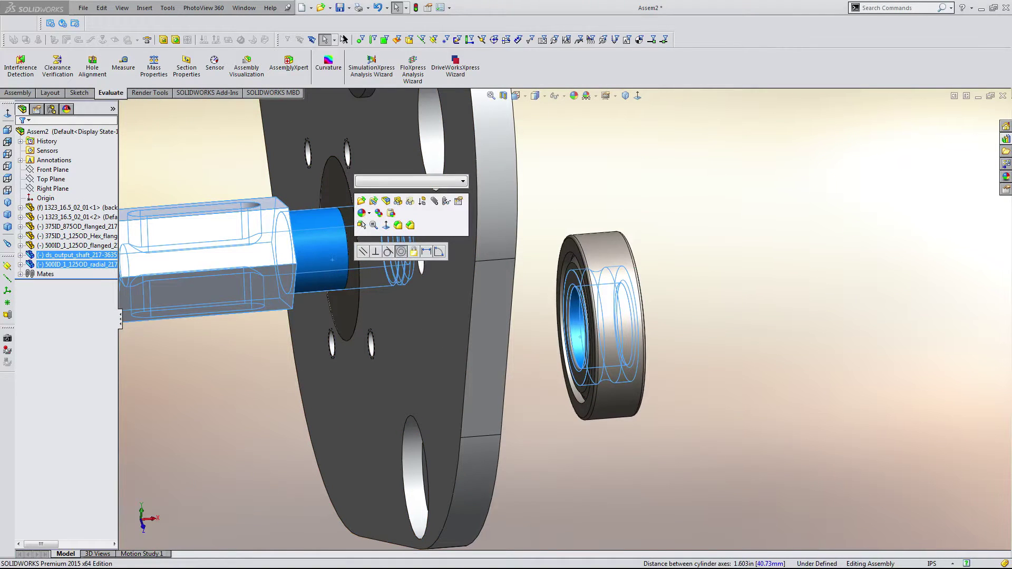
scroll(494, 219, "down", 5)
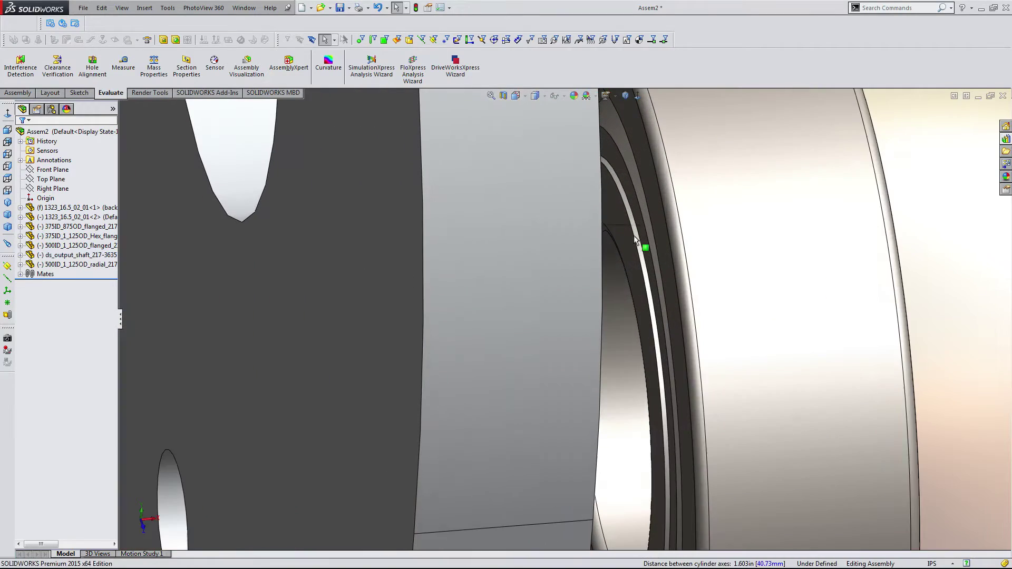
- Mate the radial bearing's inner-race face coincident with the shoulder of the shaft's large hex section
left_click(620, 222)
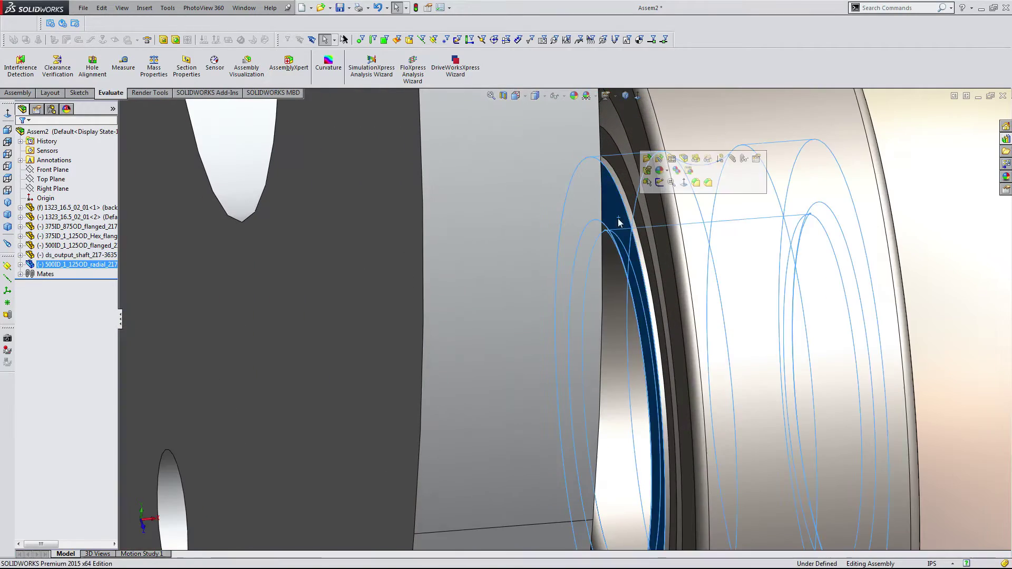
scroll(619, 223, "up", 5)
middle_click_drag(508, 328, 433, 224)
scroll(444, 272, "down", 5)
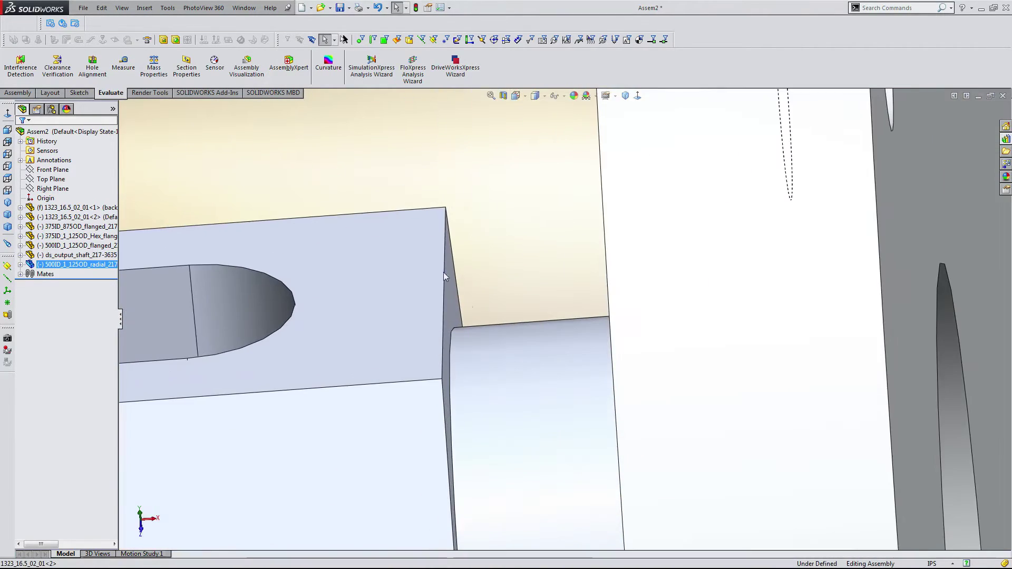
left_click(457, 302, "ctrl")
left_click(487, 294)
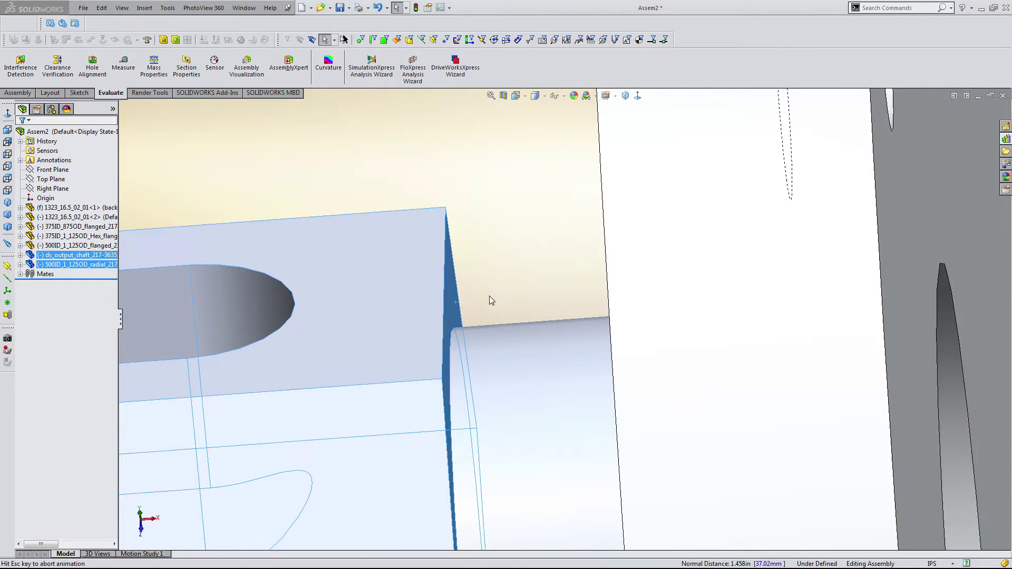
- Examine how the radial bearing sits between the shaft's hex shoulder and the larger plate, edge-on and from inside the gearbox
scroll(507, 306, "up", 4)
middle_click_drag(517, 309, 521, 333)
scroll(641, 342, "down", 5)
scroll(611, 306, "up", 4)
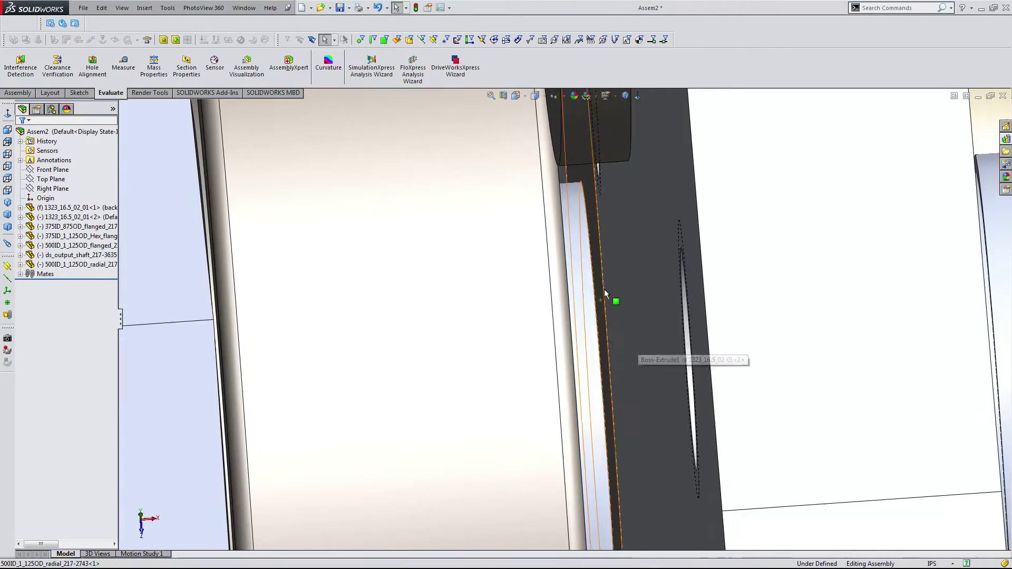
scroll(593, 324, "up", 3)
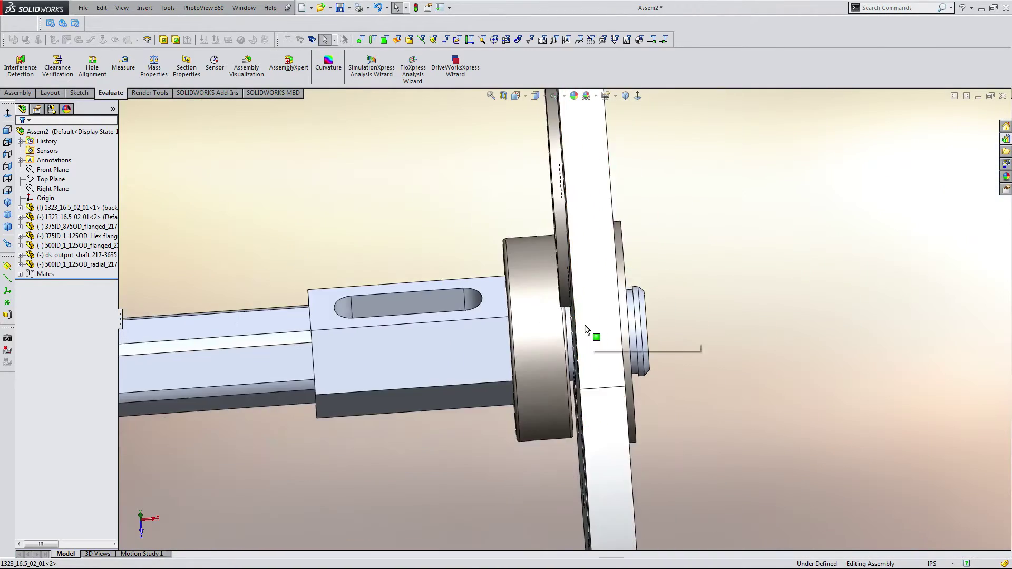
middle_click_drag(592, 334, 600, 208)
scroll(576, 345, "up", 4)
scroll(545, 395, "down", 6)
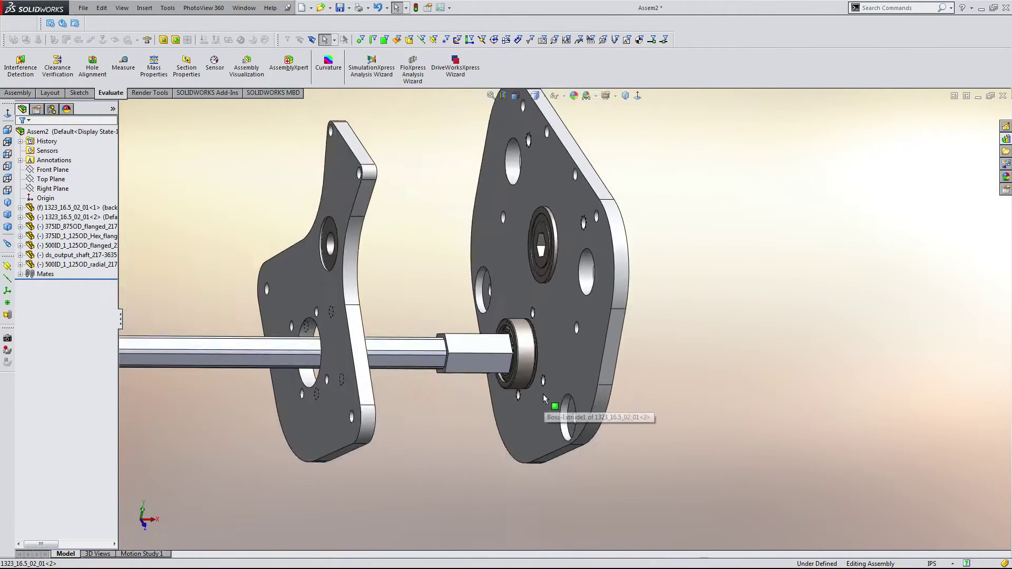
scroll(521, 340, "up", 5)
scroll(516, 311, "down", 5)
scroll(513, 295, "up", 5)
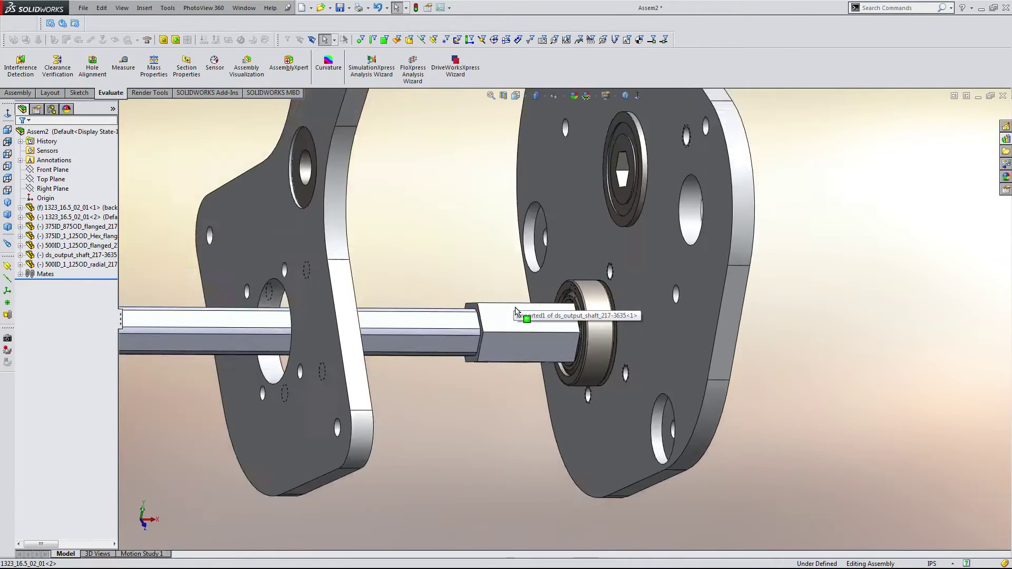
- Insert a thunderhex bearing from the library's bearings folder below the output shaft, between the two plates
middle_click_drag(514, 298, 579, 291)
left_click(1003, 151)
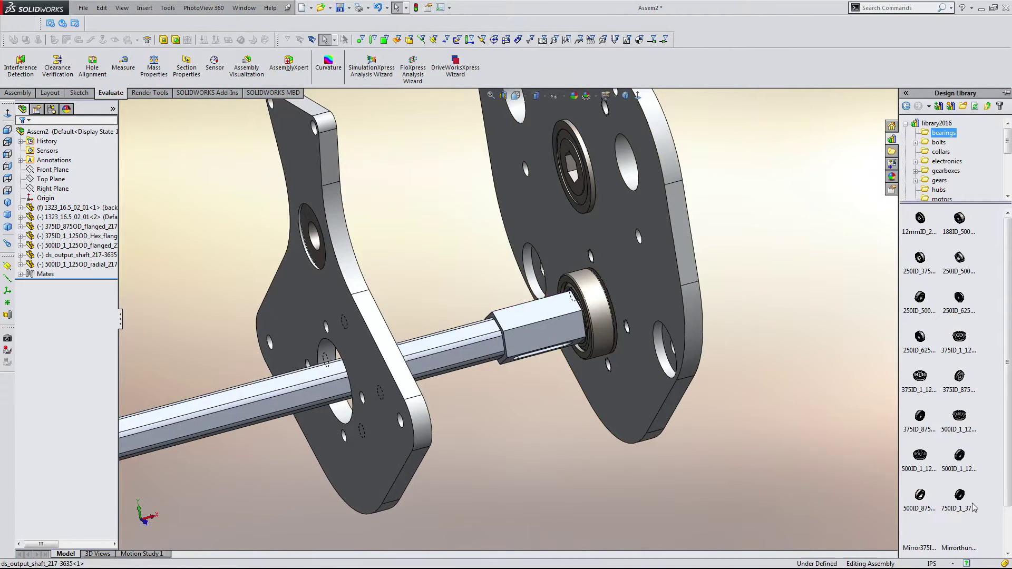
mouse_move(962, 498)
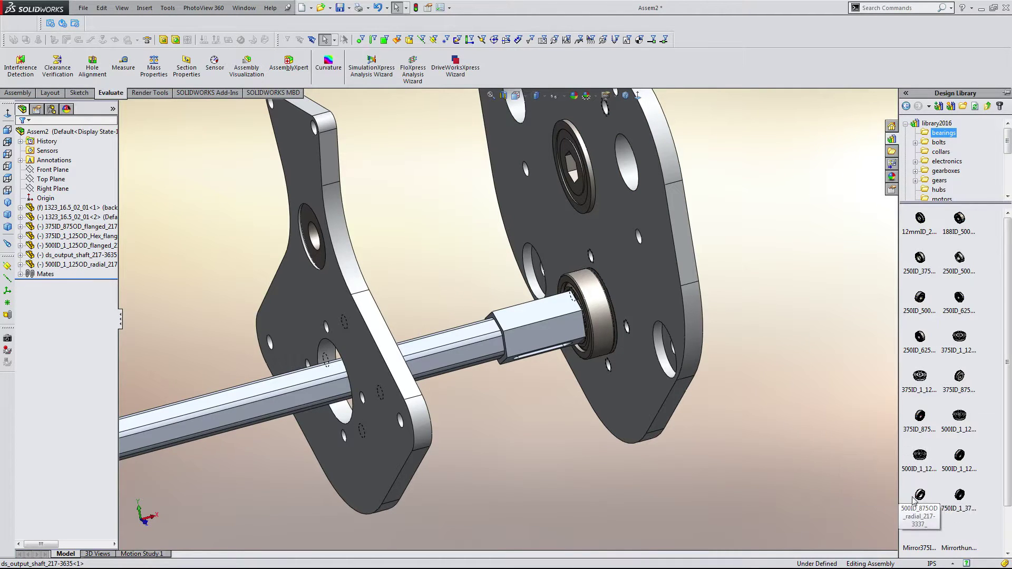
scroll(940, 473, "down", 3)
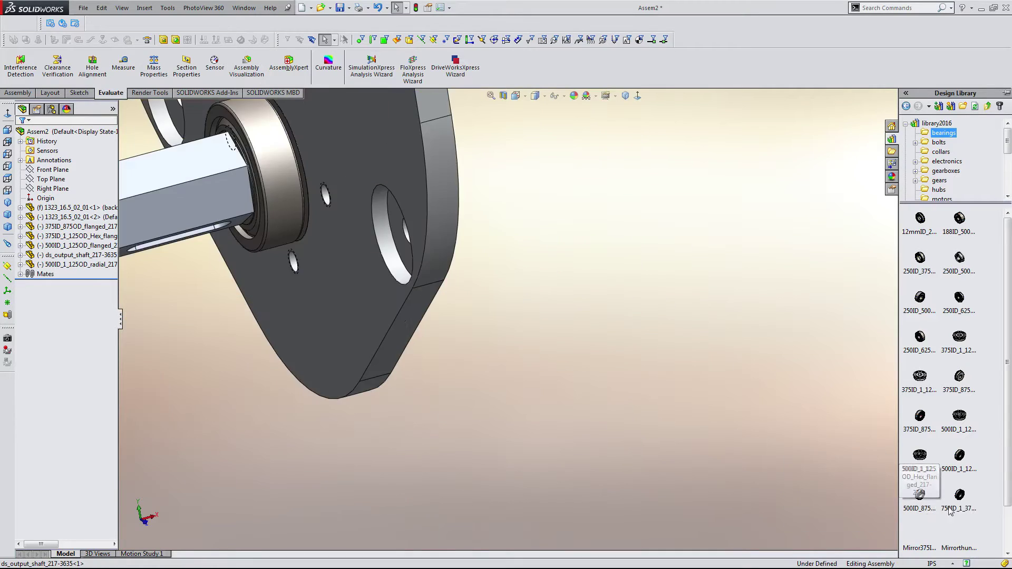
scroll(899, 459, "up", 4)
scroll(1007, 485, "down", 2)
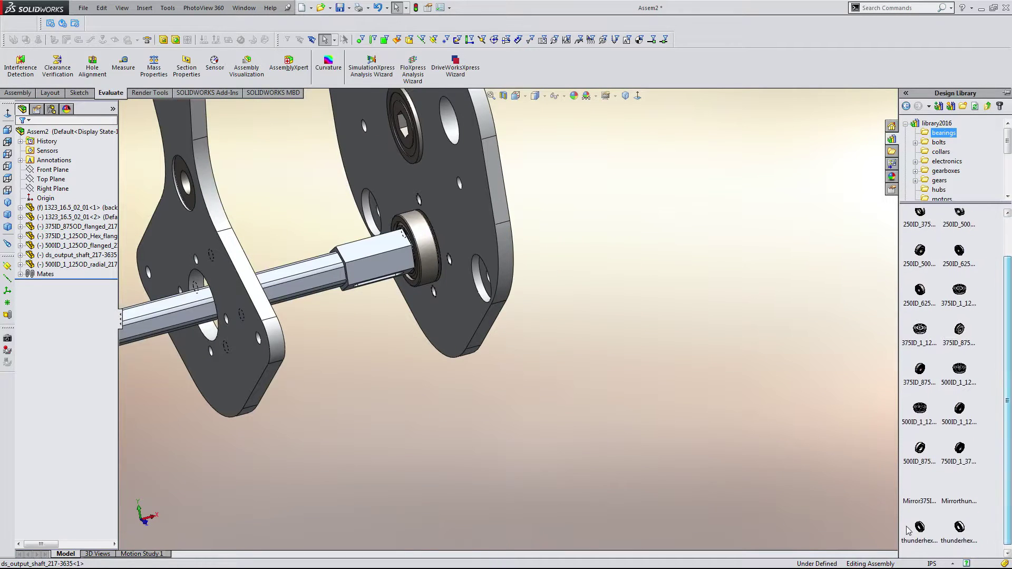
left_click_drag(938, 529, 384, 384)
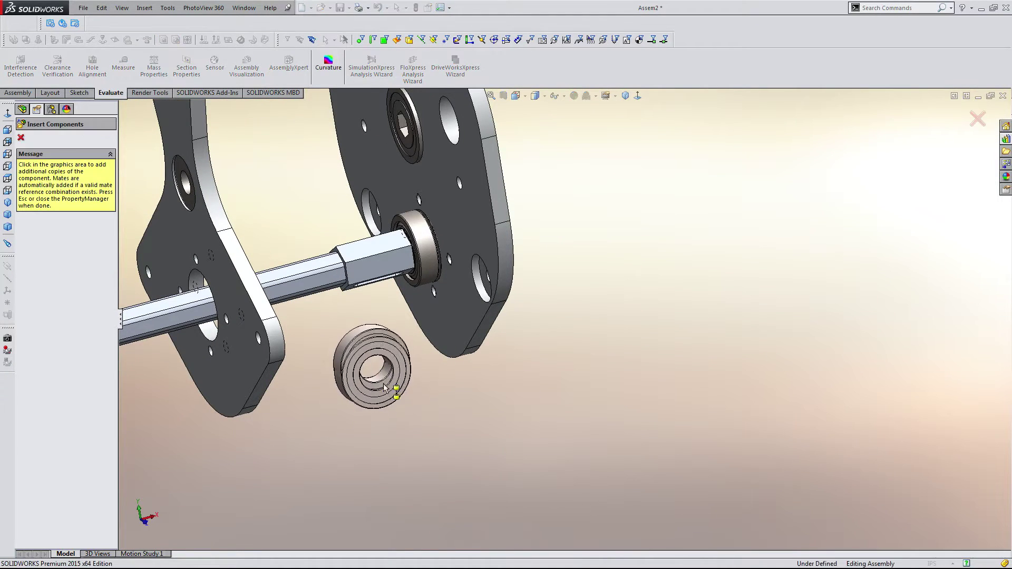
- Mate the thunderhex bearing's bore concentric with a rounded corner of the output shaft's smaller hex section
scroll(384, 383, "down", 3)
right_click_drag(510, 340, 529, 424)
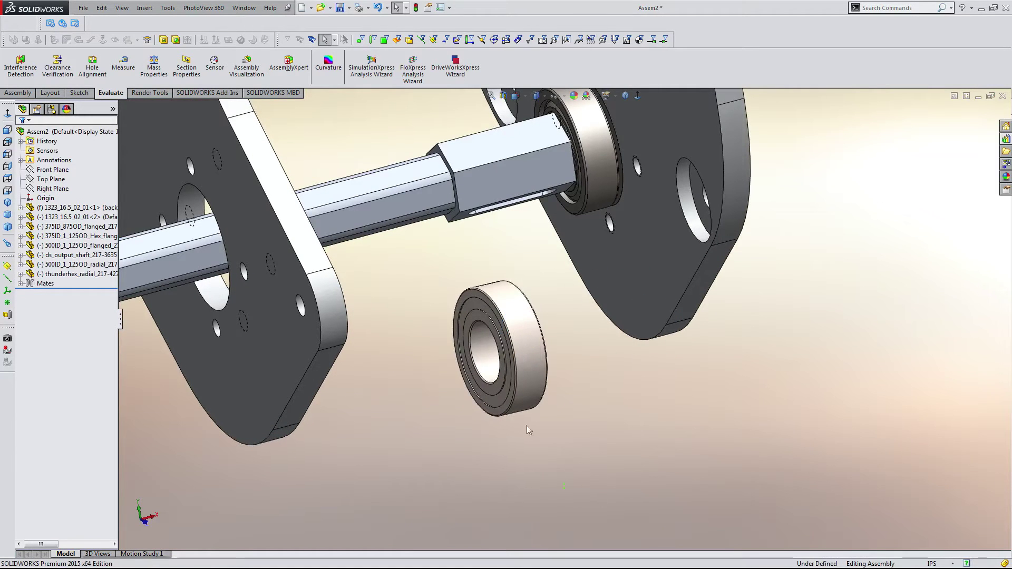
left_click(483, 343)
scroll(472, 117, "down", 3)
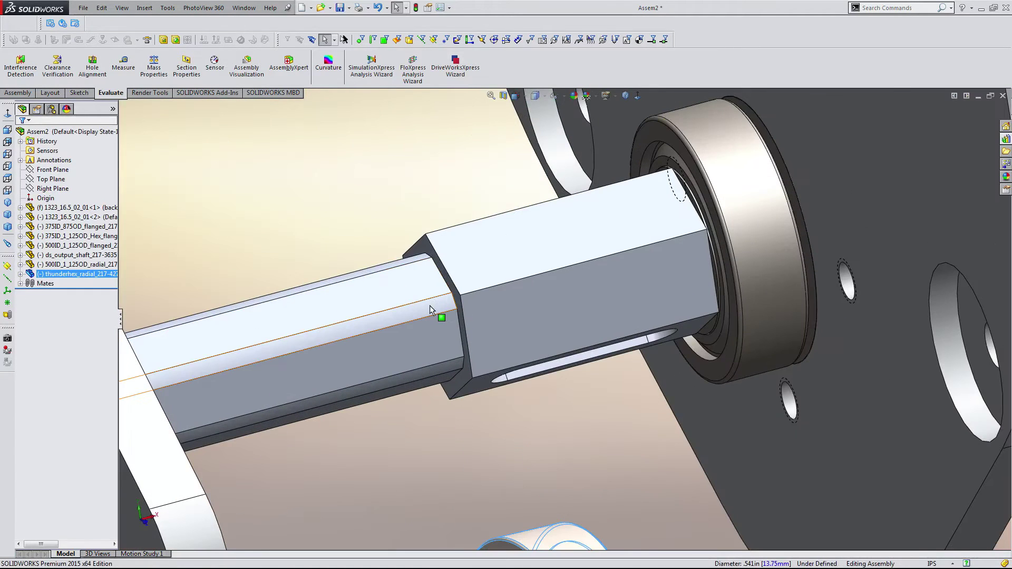
left_click(429, 305, "ctrl")
left_click(498, 296)
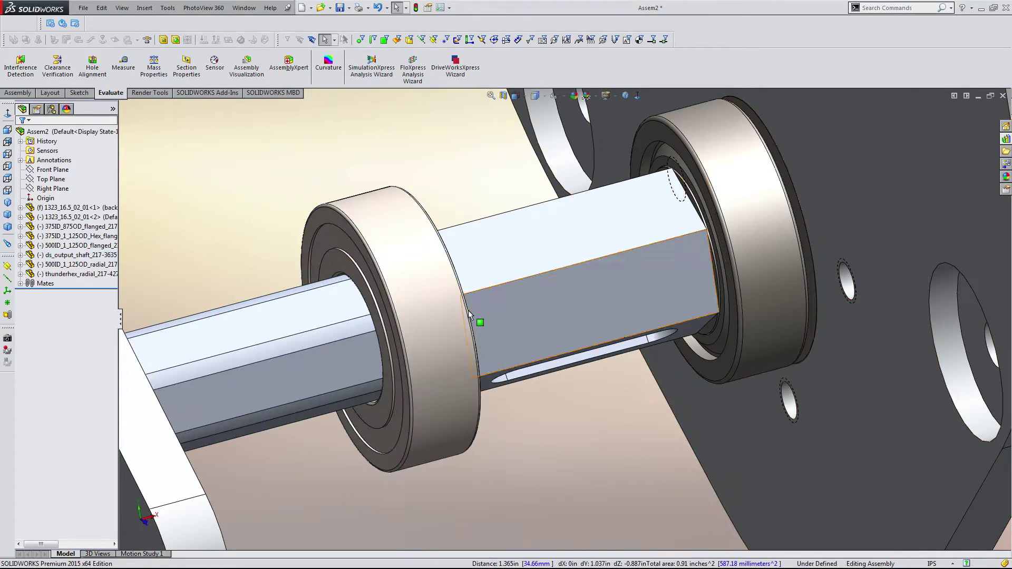
left_click(531, 445)
- Mate the thunderhex bearing's inner-race face coincident with the inward shoulder of the shaft's large hex section
scroll(425, 266, "down", 5)
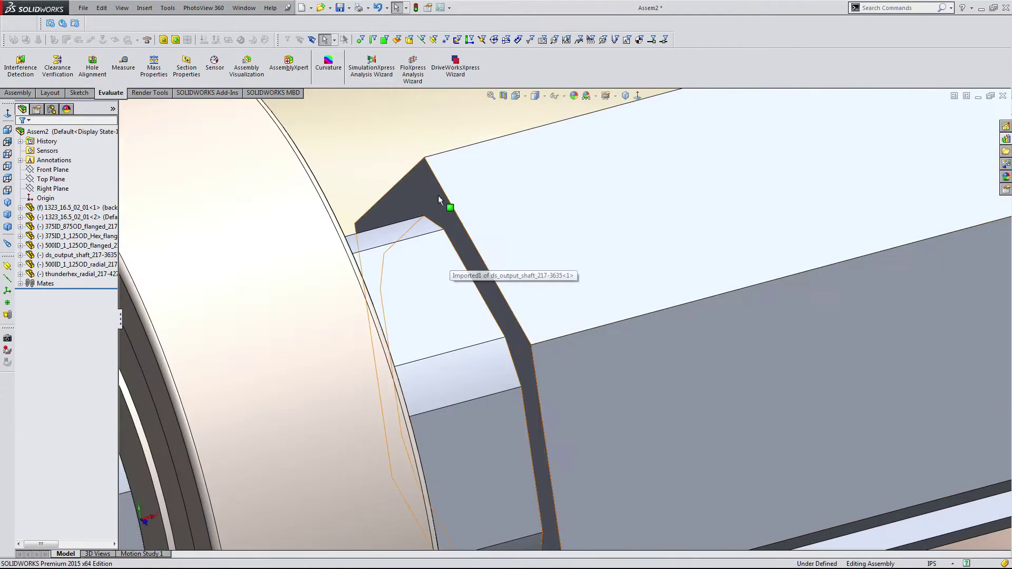
left_click(434, 201)
scroll(475, 343, "up", 5)
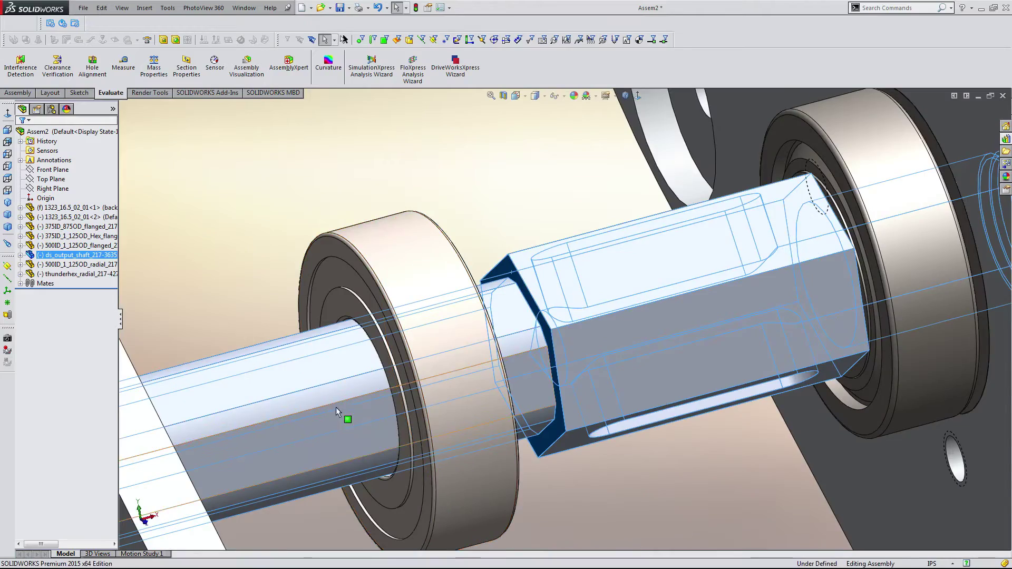
scroll(339, 418, "up", 3)
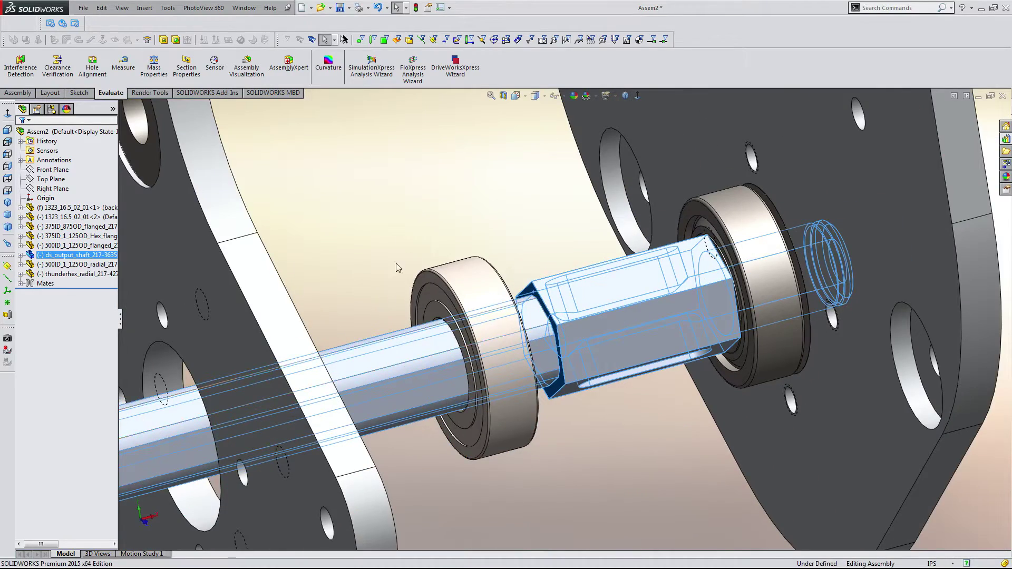
scroll(498, 297, "down", 6)
left_click(508, 313, "ctrl")
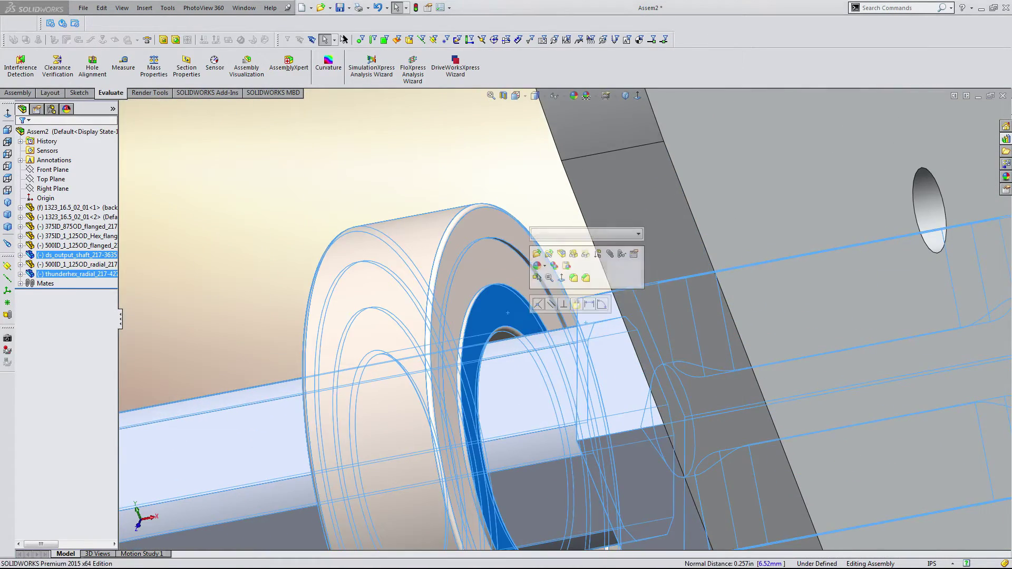
left_click(538, 305)
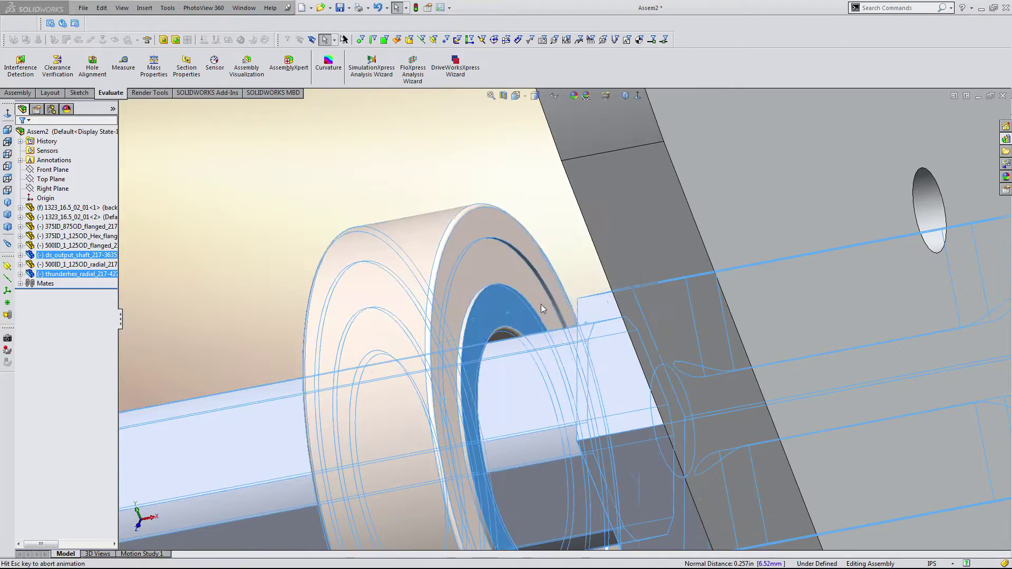
- Examine the thunderhex bearing's position on the output shaft between the two plates
middle_click_drag(390, 287, 506, 279)
scroll(775, 283, "up", 7)
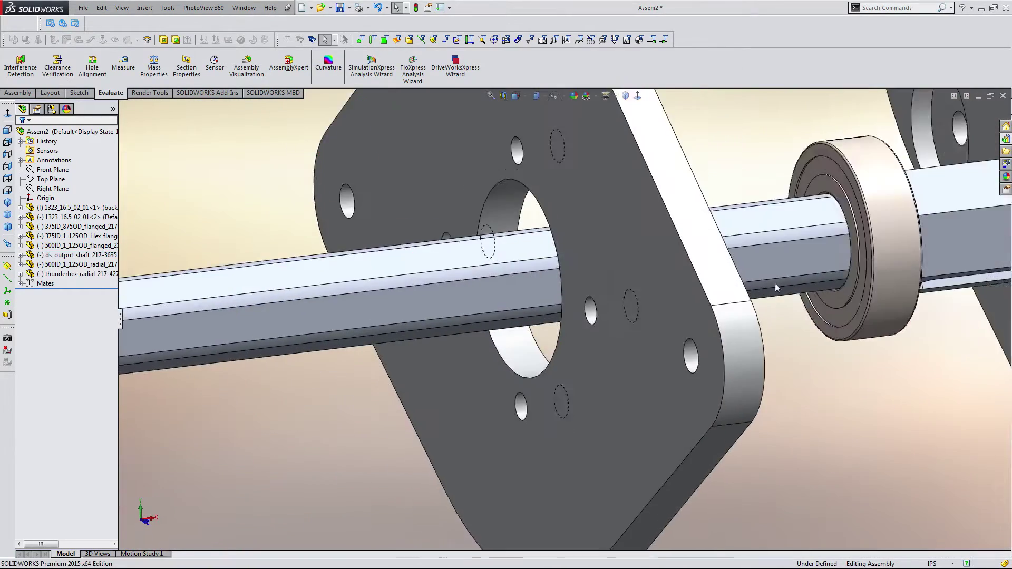
middle_click_drag(744, 265, 721, 277)
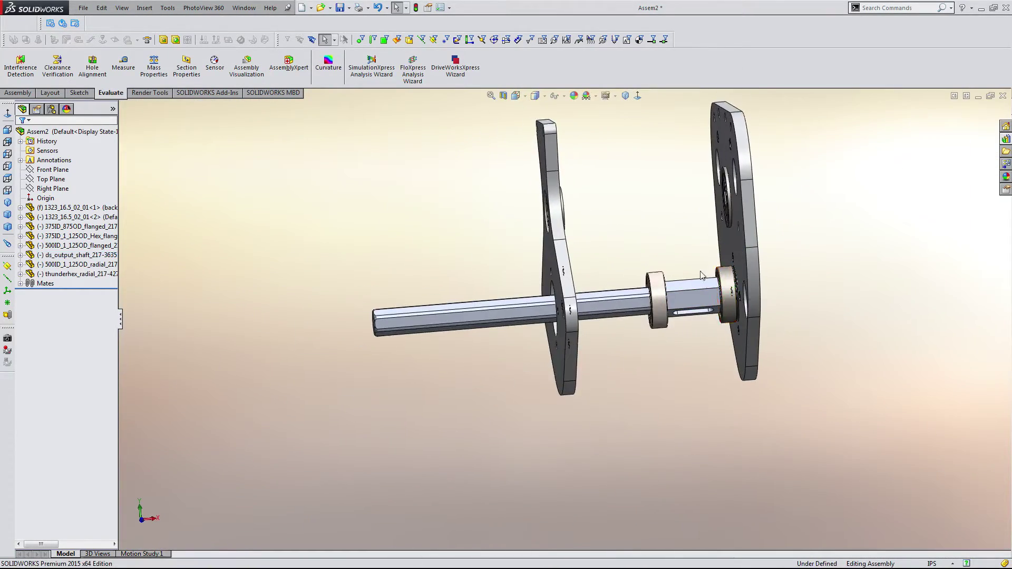
scroll(700, 275, "down", 5)
middle_click_drag(604, 309, 618, 328)
scroll(618, 327, "up", 4)
scroll(618, 328, "down", 6)
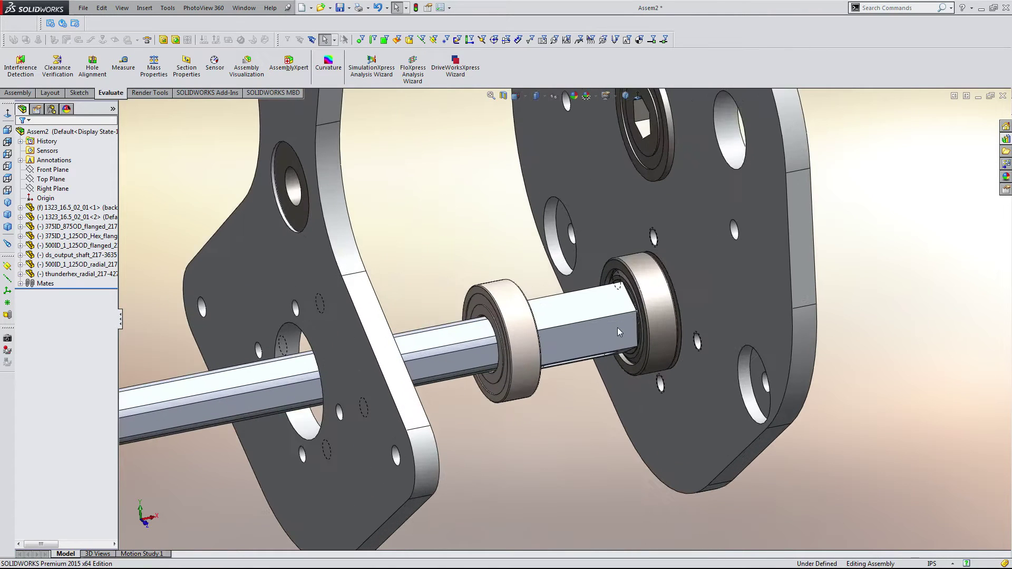
- Browse the design library's 20dp gears to the dog_gears folder and review the available gears
left_click(1004, 139)
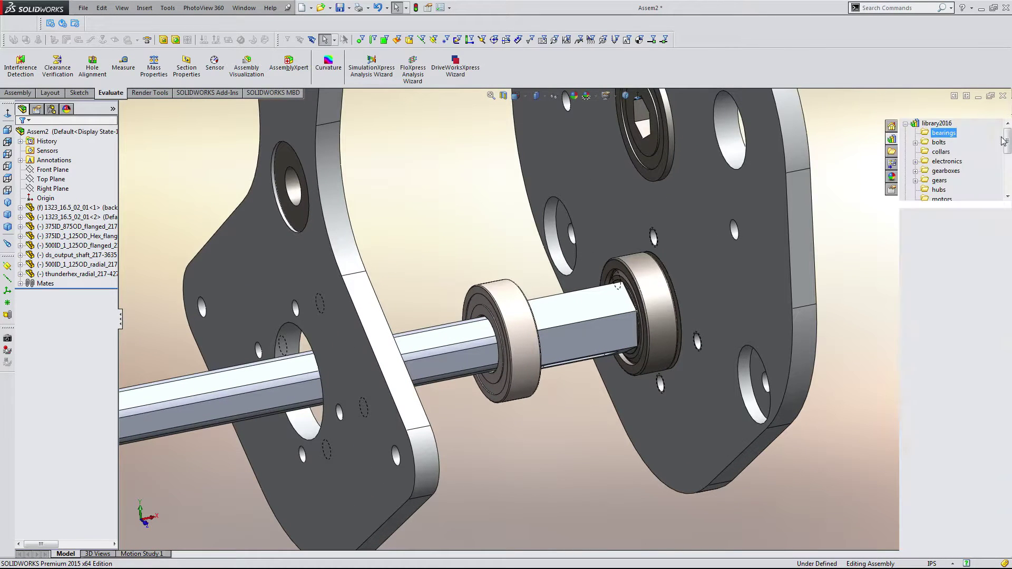
left_click(939, 180)
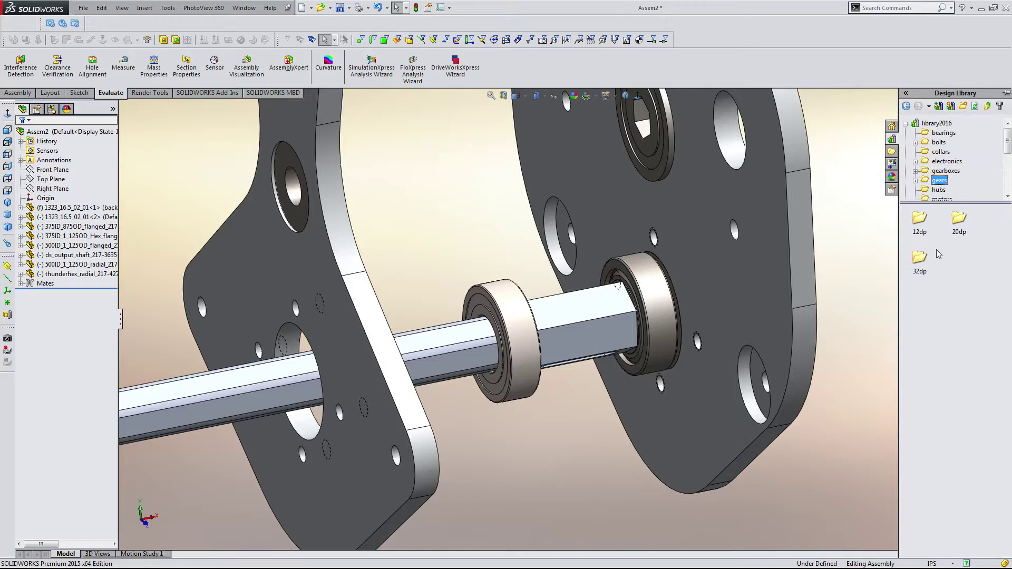
double_click(958, 224)
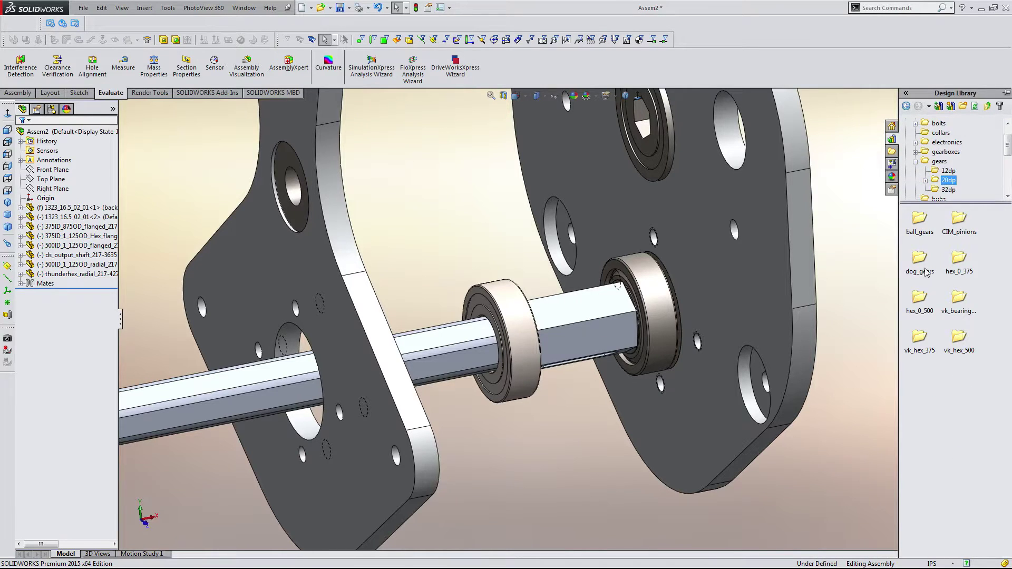
double_click(919, 261)
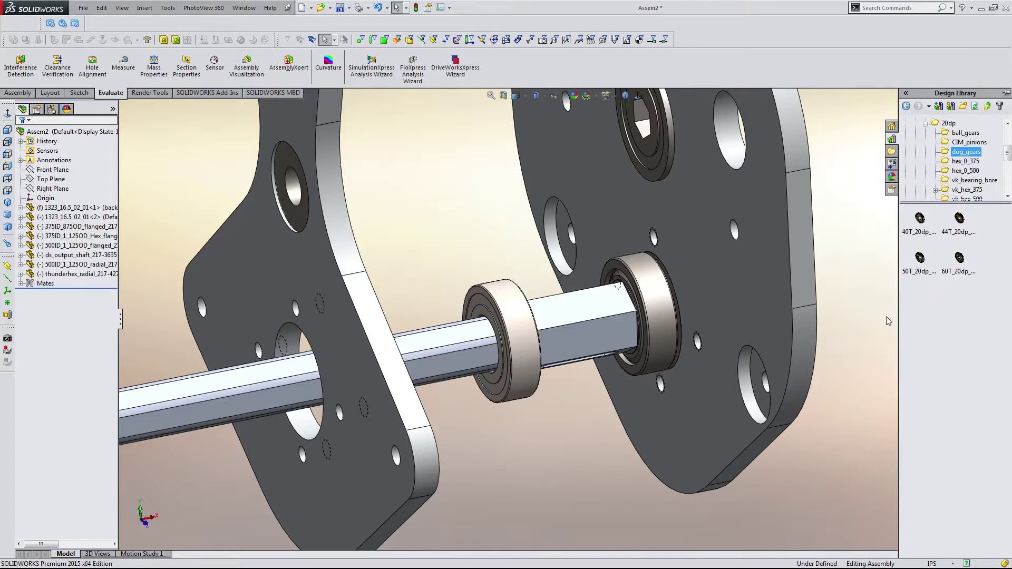
key("f")
- Open the assembly 1323_16_01.SLDASM from the 1323_16_01 drivetrain folder of the 2016_1323_frc_robot project
left_click(83, 7)
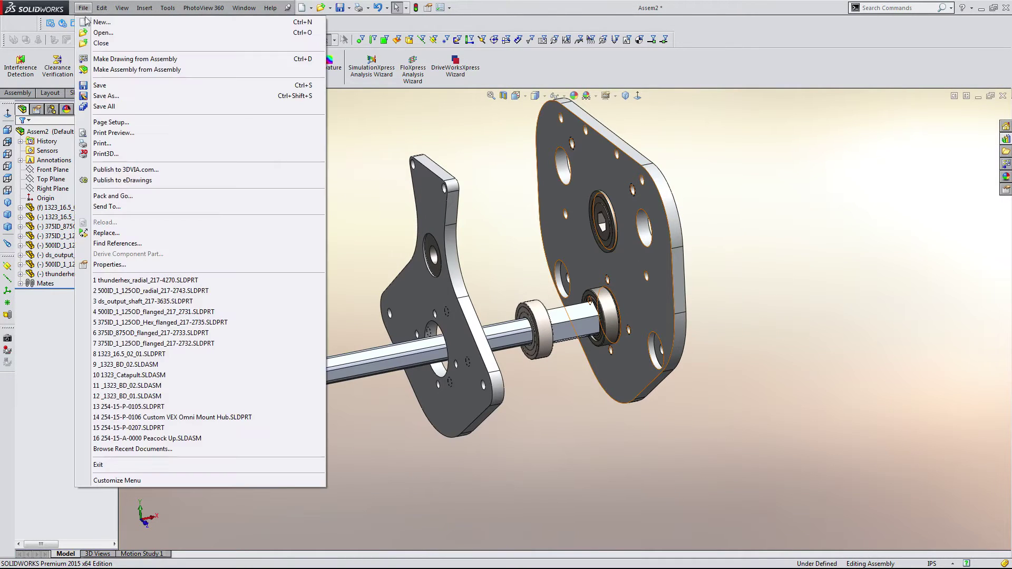
left_click(98, 34)
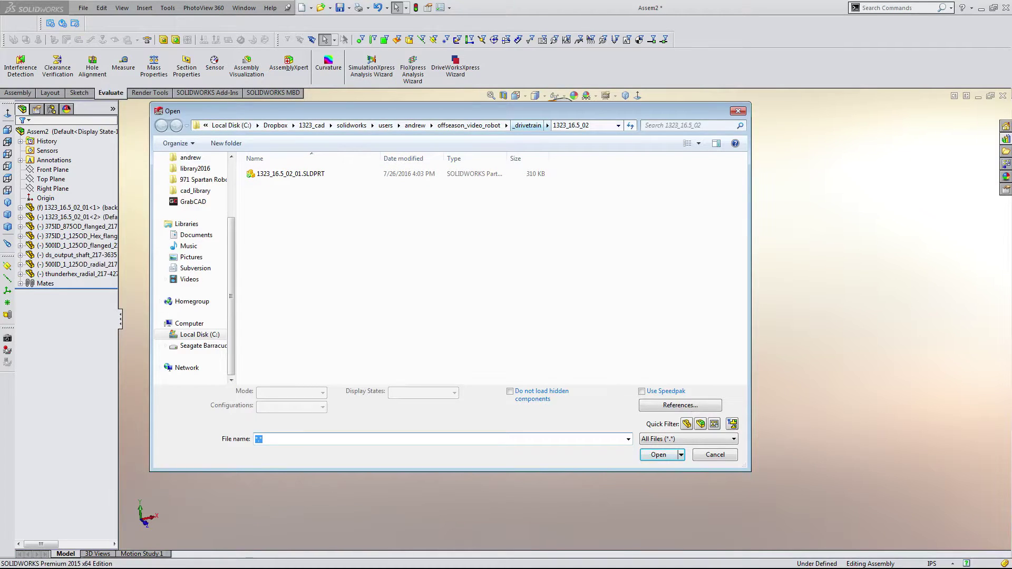
scroll(192, 264, "up", 3)
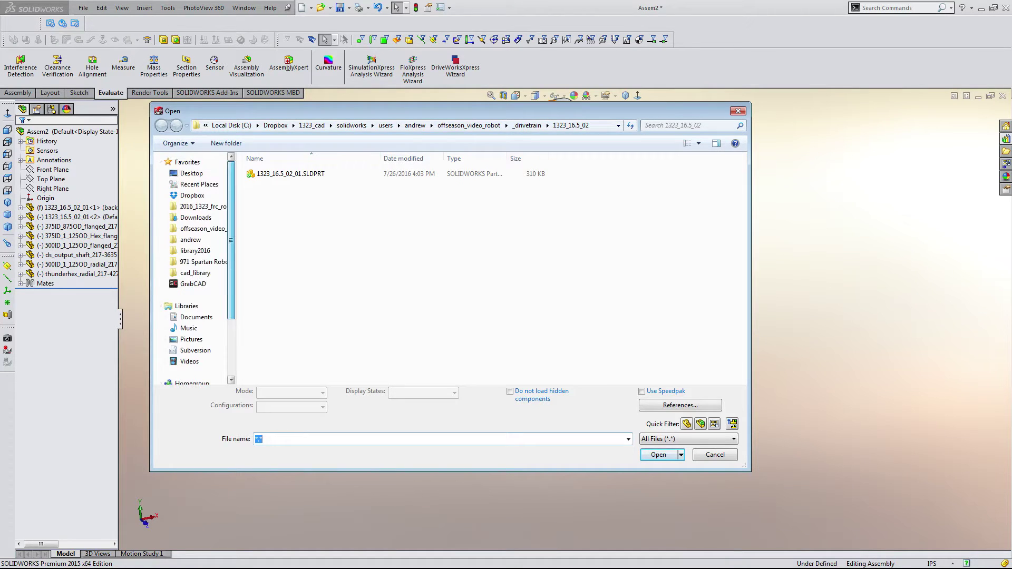
left_click(190, 239)
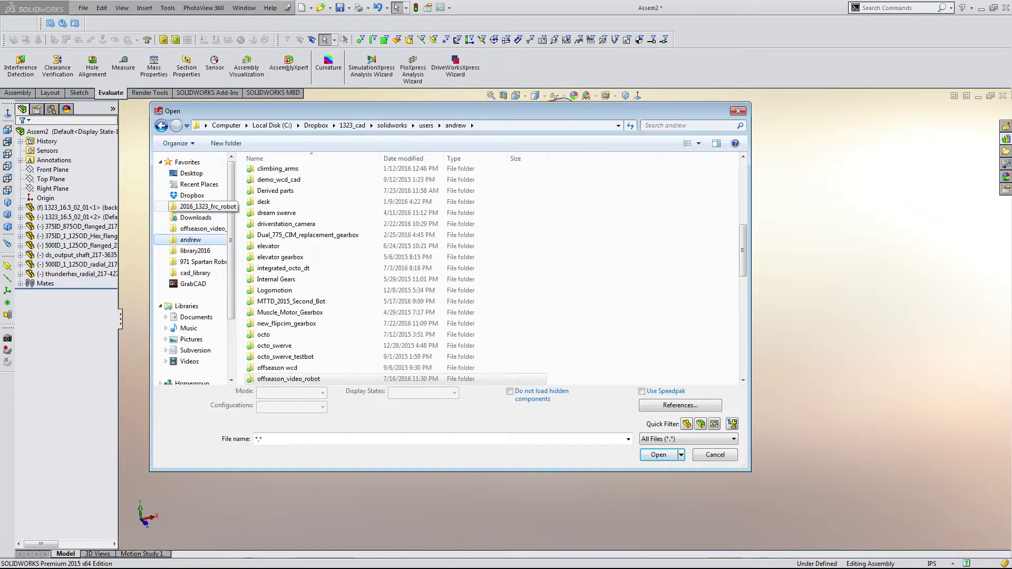
left_click(203, 206)
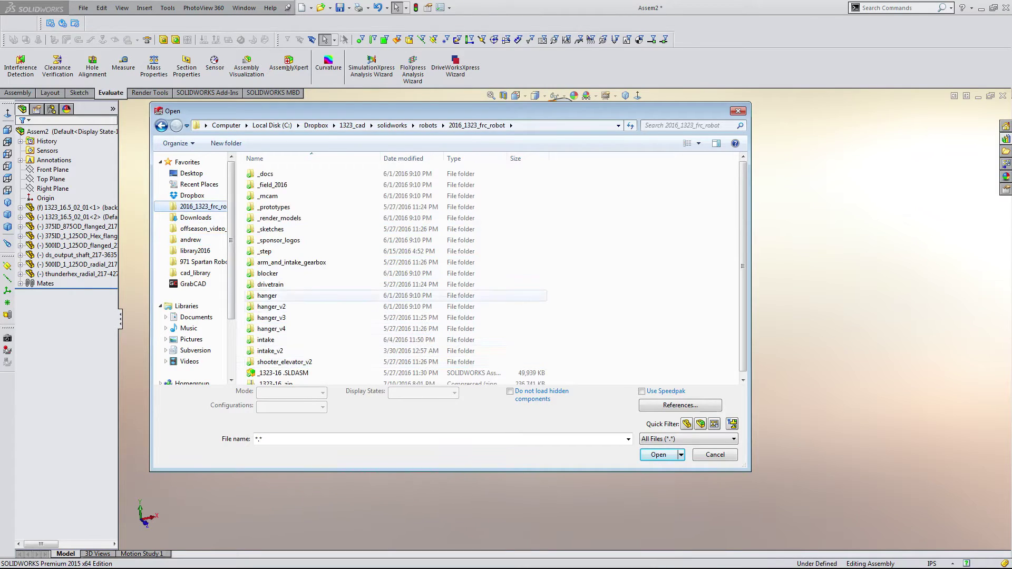
left_click(278, 239)
scroll(316, 258, "down", 1)
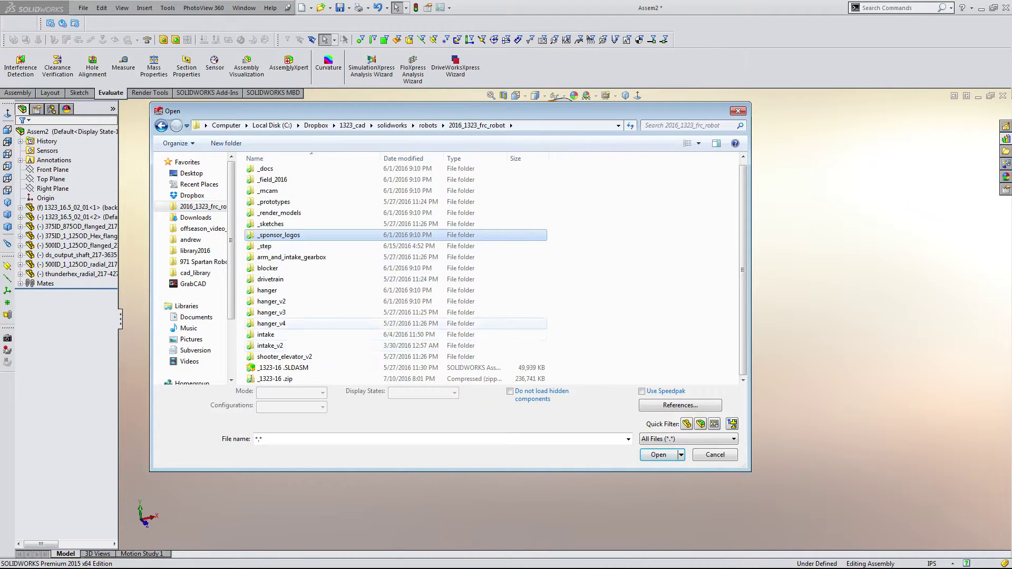
double_click(270, 279)
double_click(272, 184)
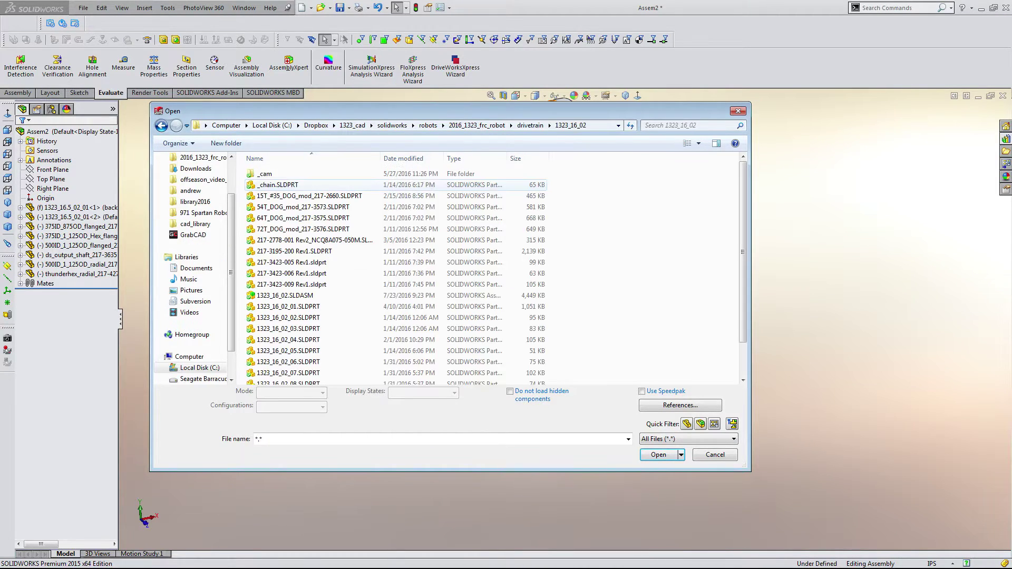
key("BackSpace")
double_click(272, 174)
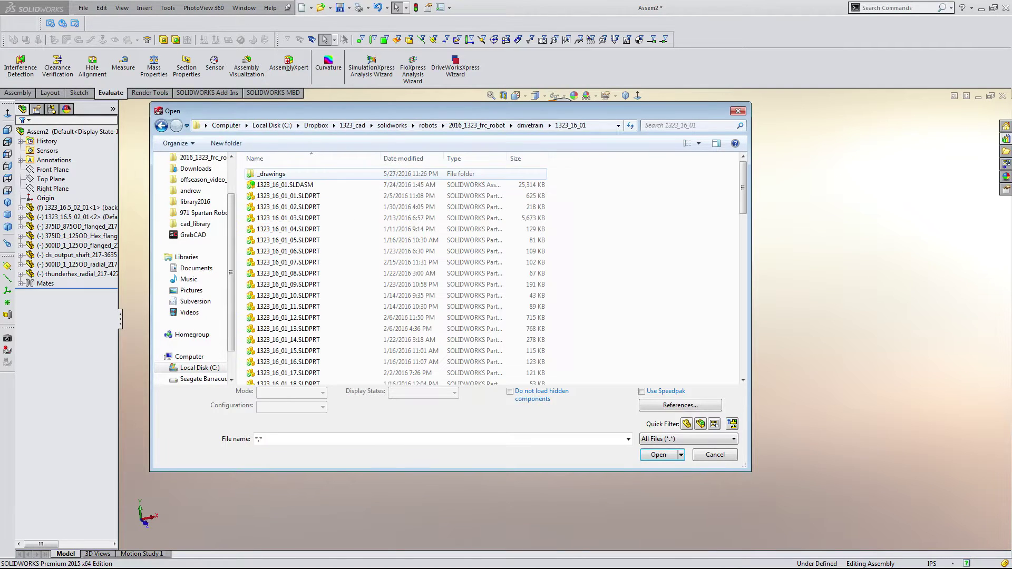
double_click(323, 185)
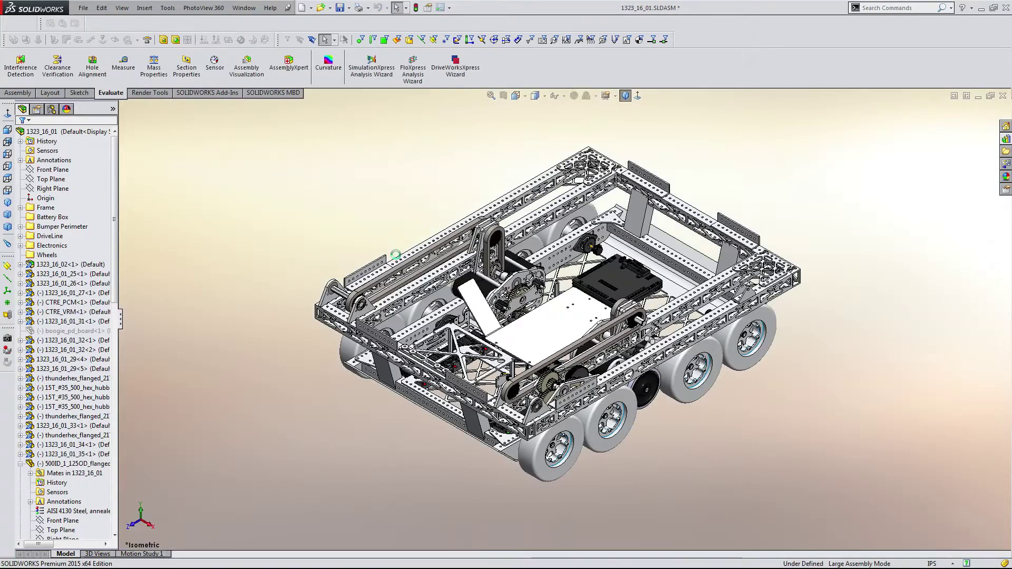
- Open the 64T_DOG_mod_217-3575 gear part from the robot's drive gearbox on its own, declining feature recognition, and inspect its dog side
scroll(476, 319, "down", 2)
scroll(479, 337, "down", 3)
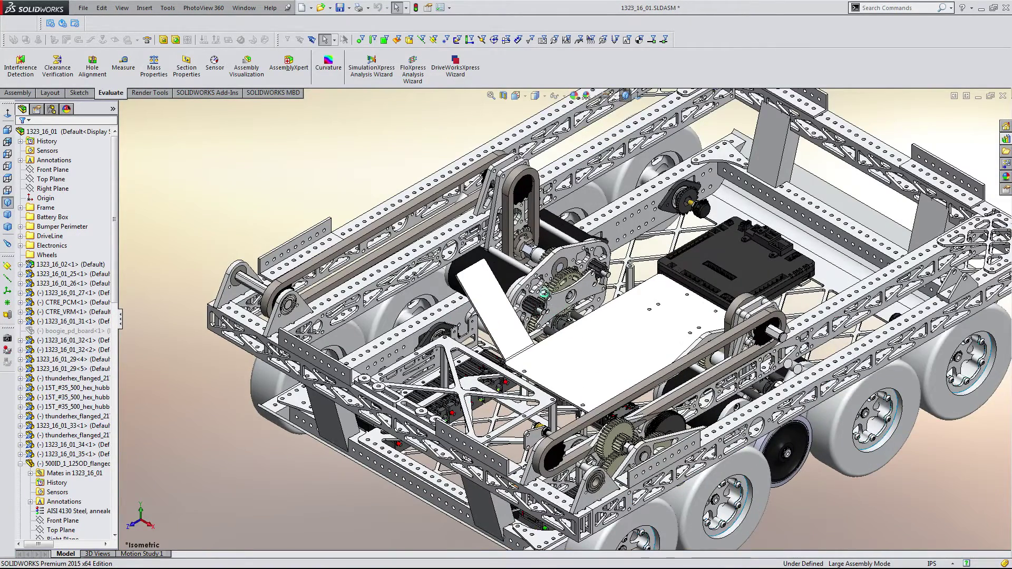
scroll(543, 293, "down", 3)
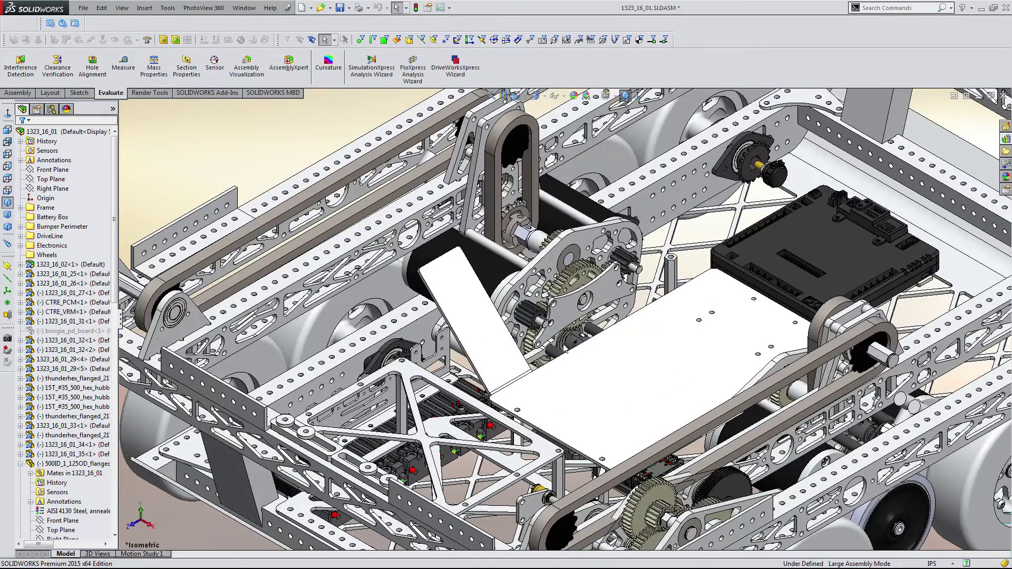
scroll(545, 347, "down", 3)
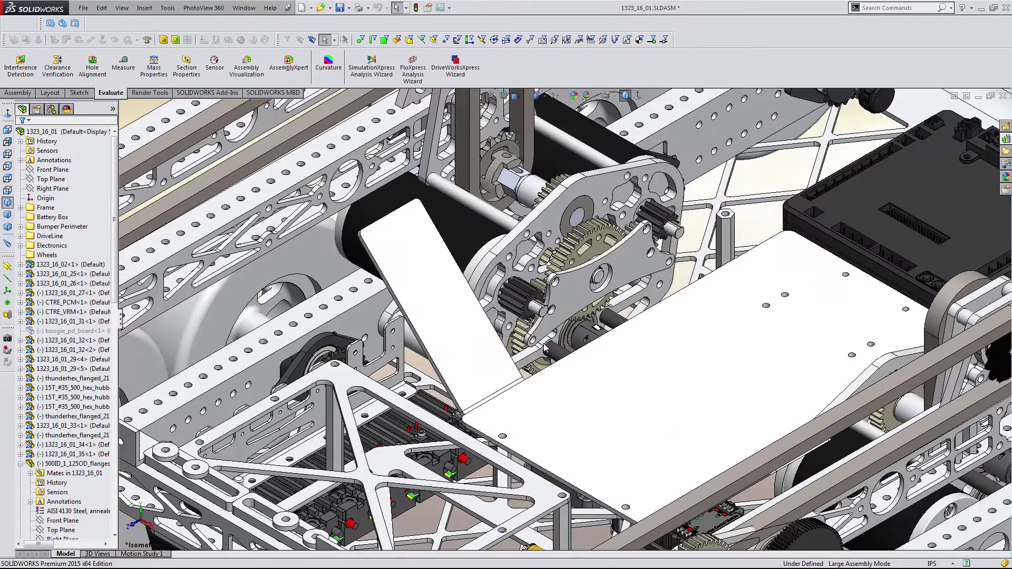
scroll(541, 344, "down", 3)
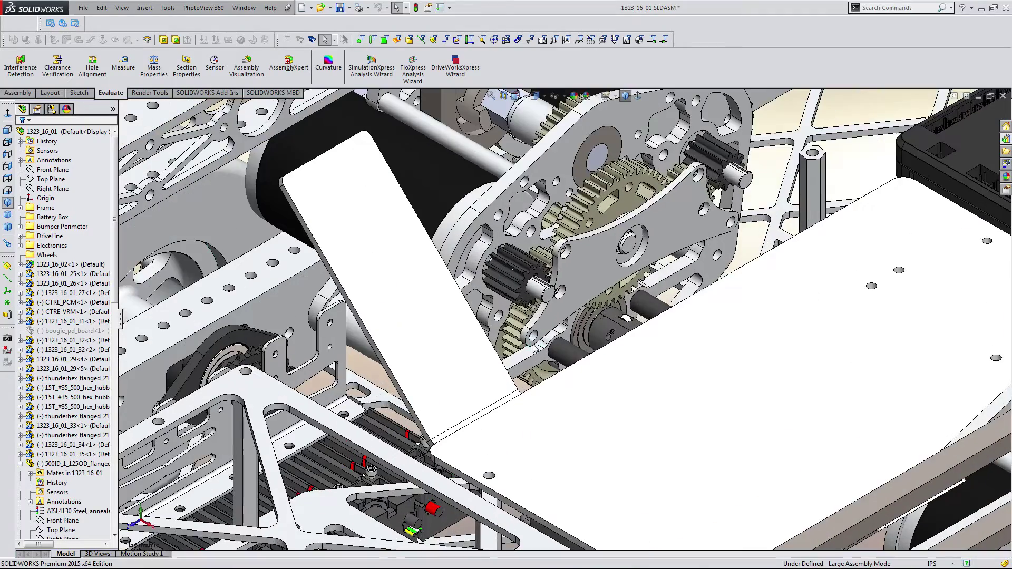
scroll(530, 350, "up", 4)
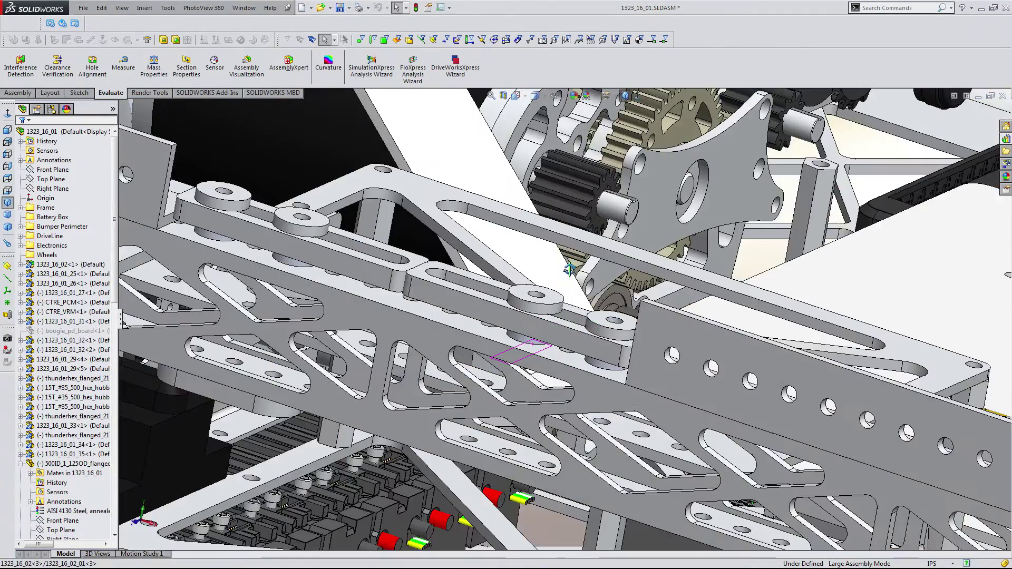
middle_click_drag(570, 270, 399, 477)
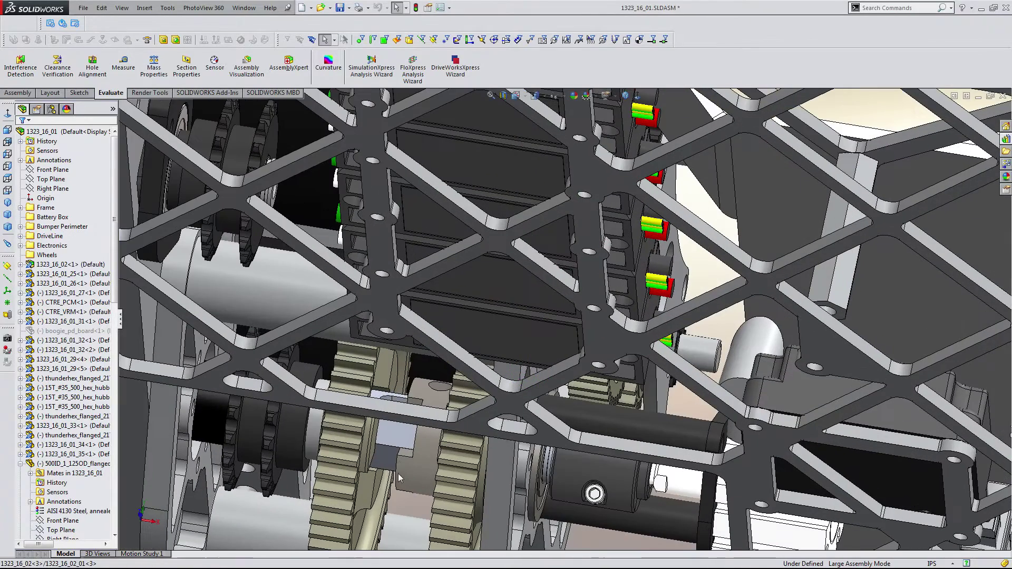
left_click(347, 498)
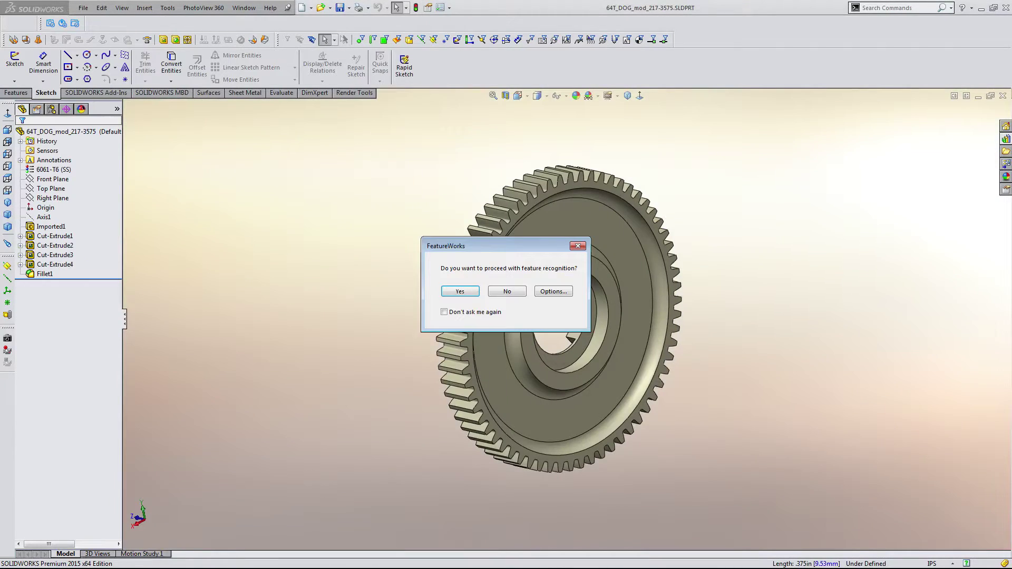
left_click(505, 292)
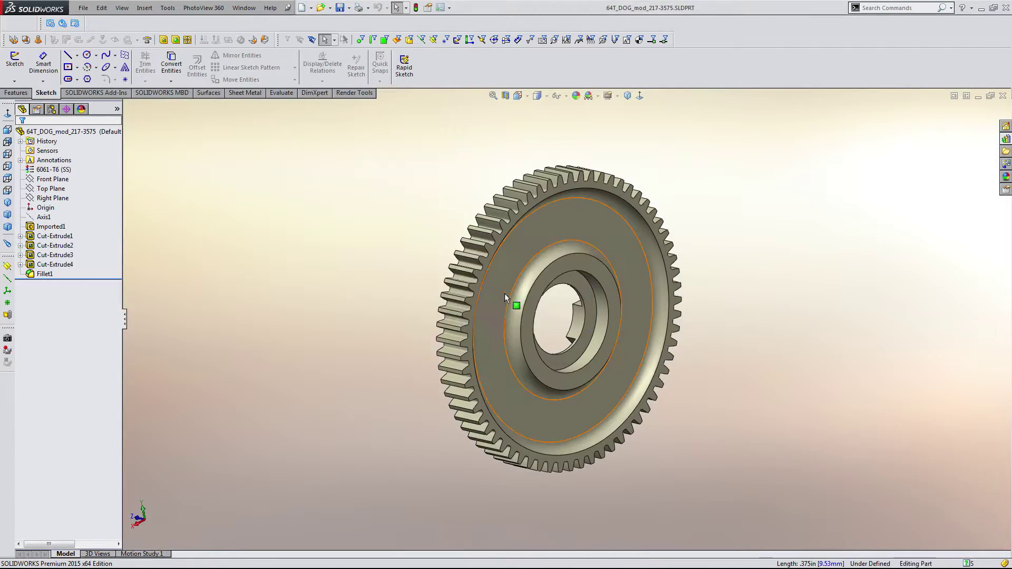
middle_click_drag(504, 293, 448, 360)
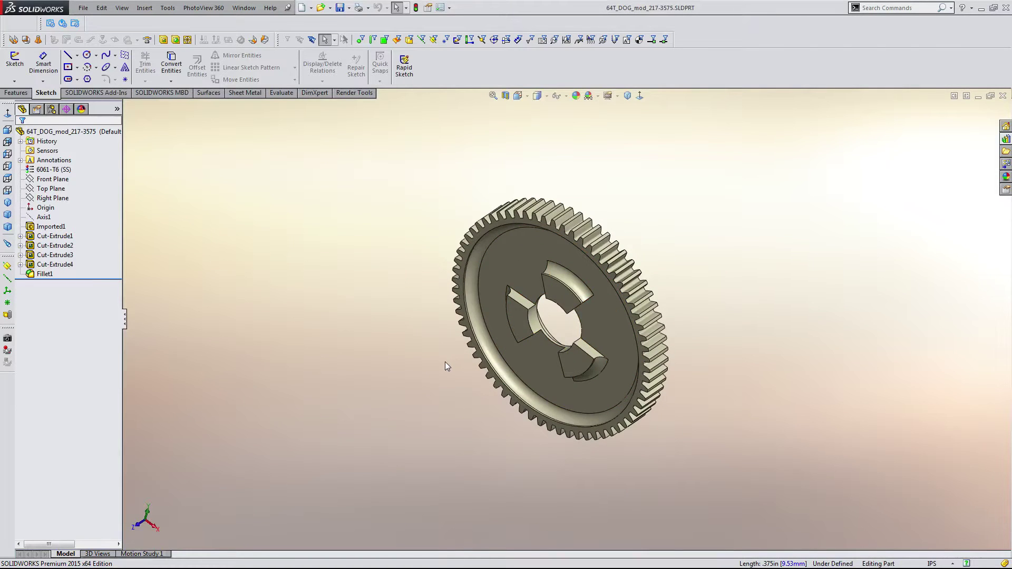
- Save a copy of the 64T_DOG_mod_217-3575 gear into offseason_video_robot's _drivetrain folder 1323_16.5_02, and close the part
key("ctrl+shift+s")
left_click(388, 401)
scroll(363, 338, "up", 3)
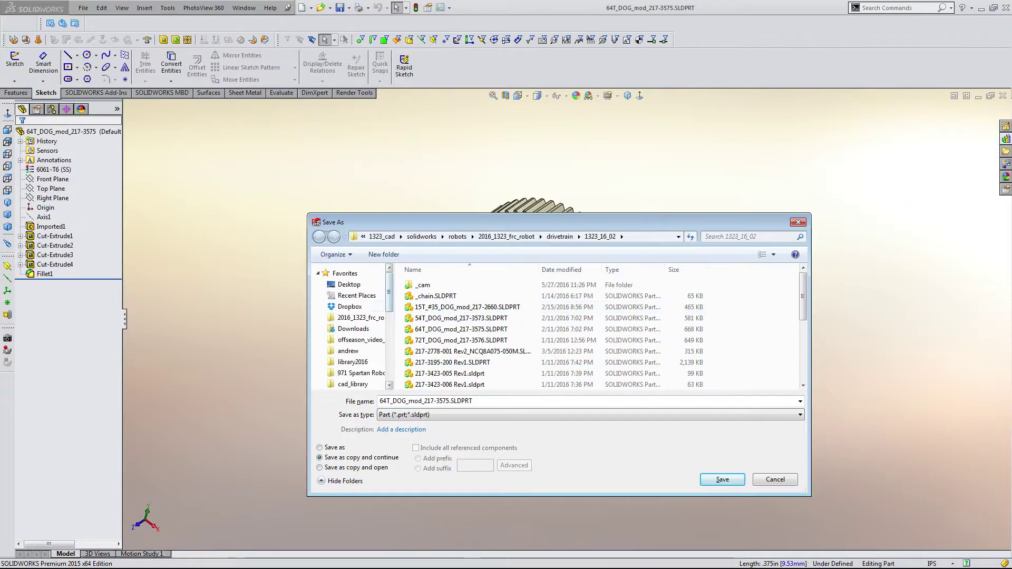
left_click(364, 340)
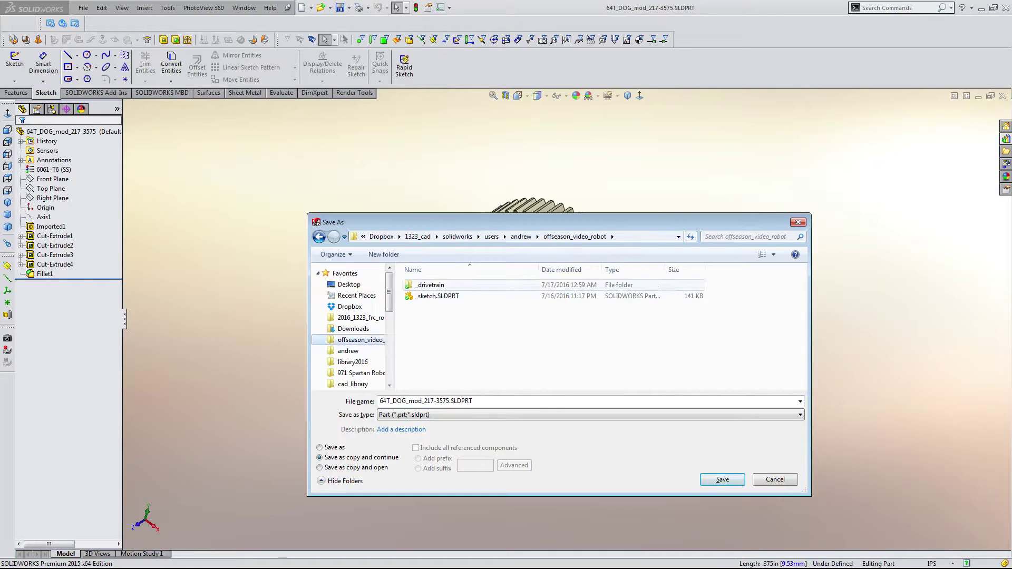
double_click(423, 284)
double_click(432, 295)
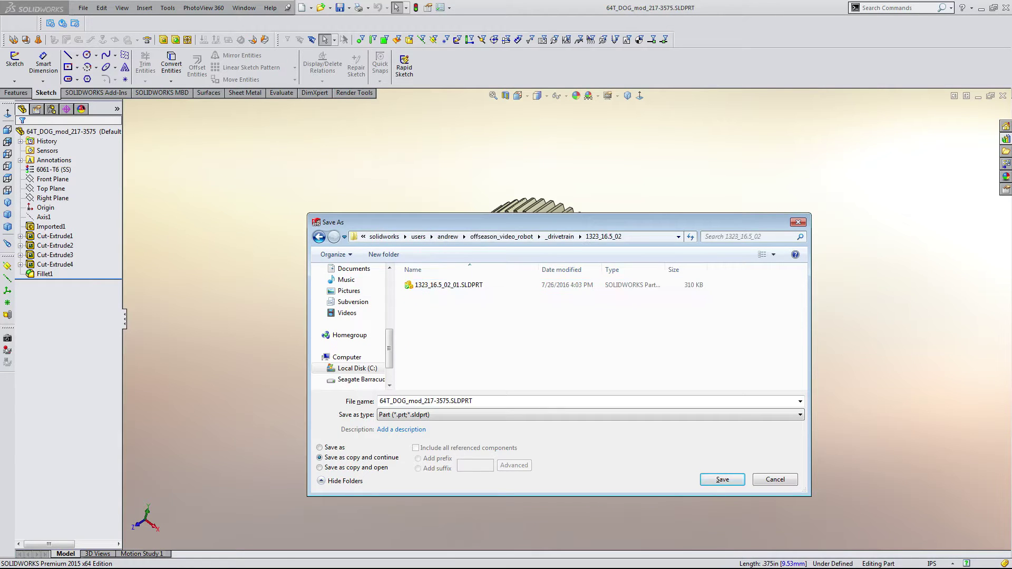
left_click(474, 401)
left_click(475, 401)
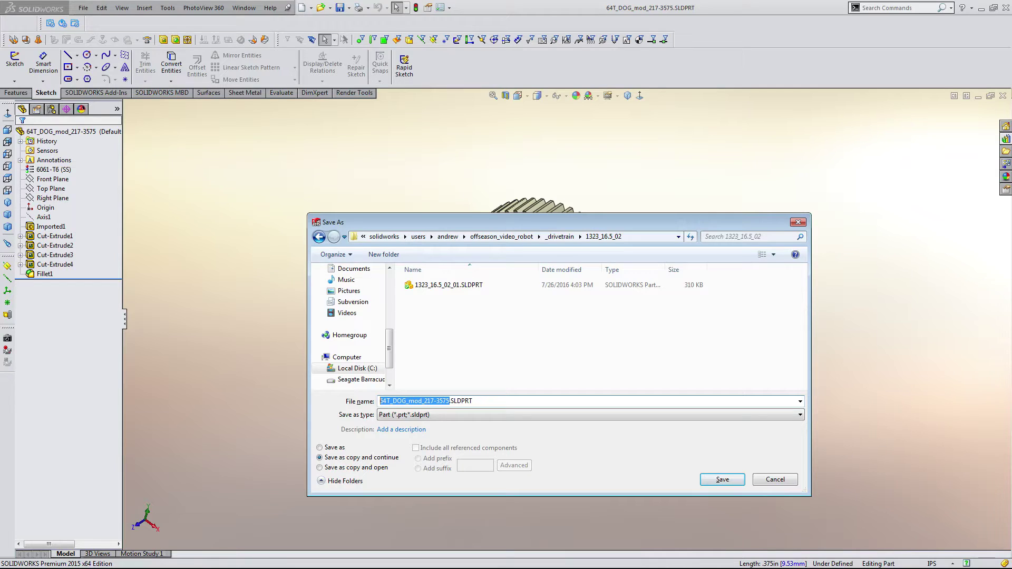
left_click(486, 401)
key("Return")
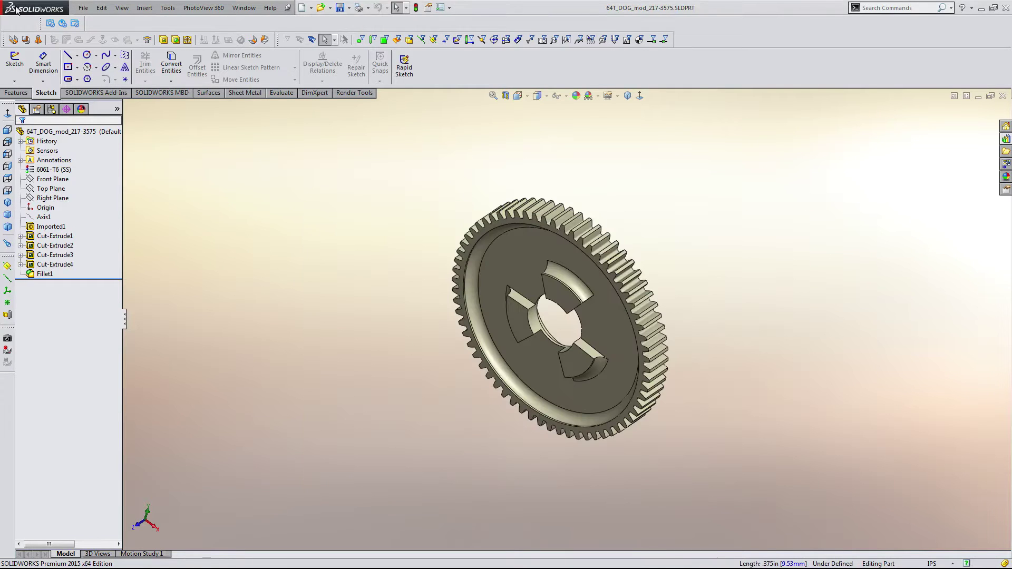
left_click(75, 5)
left_click(95, 44)
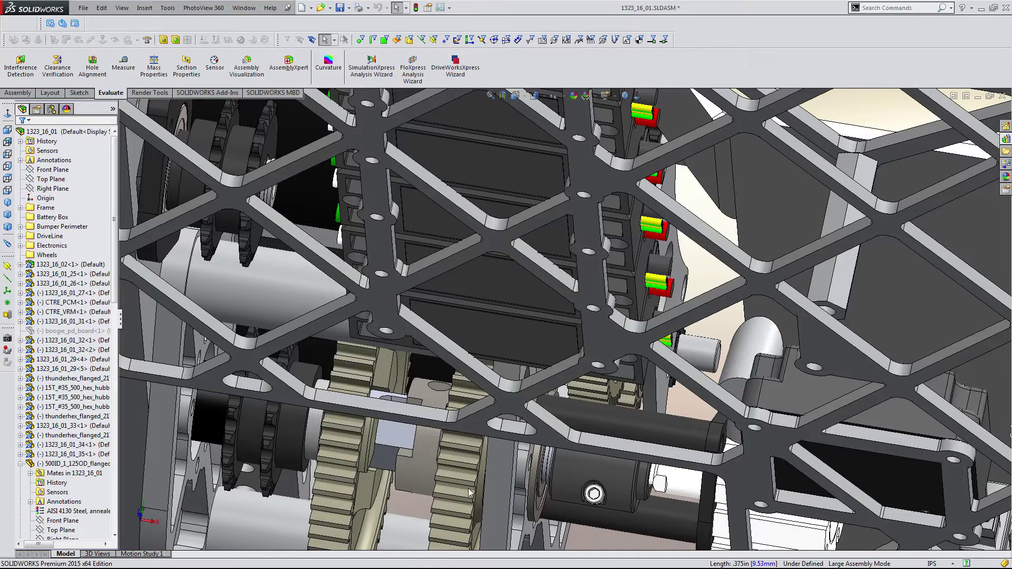
- Open the 54T_DOG_mod_217-3573 gear from the drive gearbox as its own part, declining feature recognition, and view its dog side
left_click(468, 491)
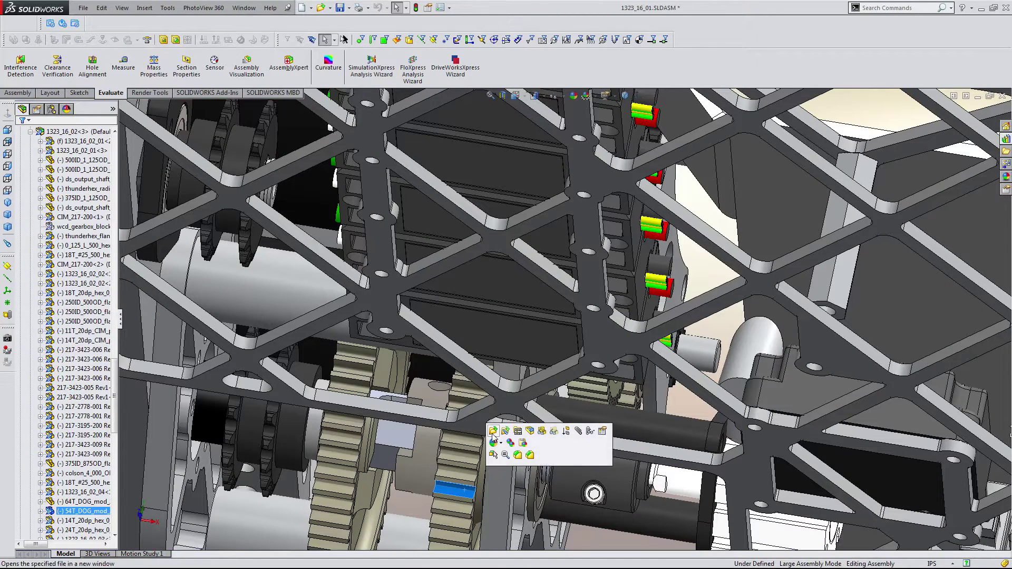
left_click(492, 433)
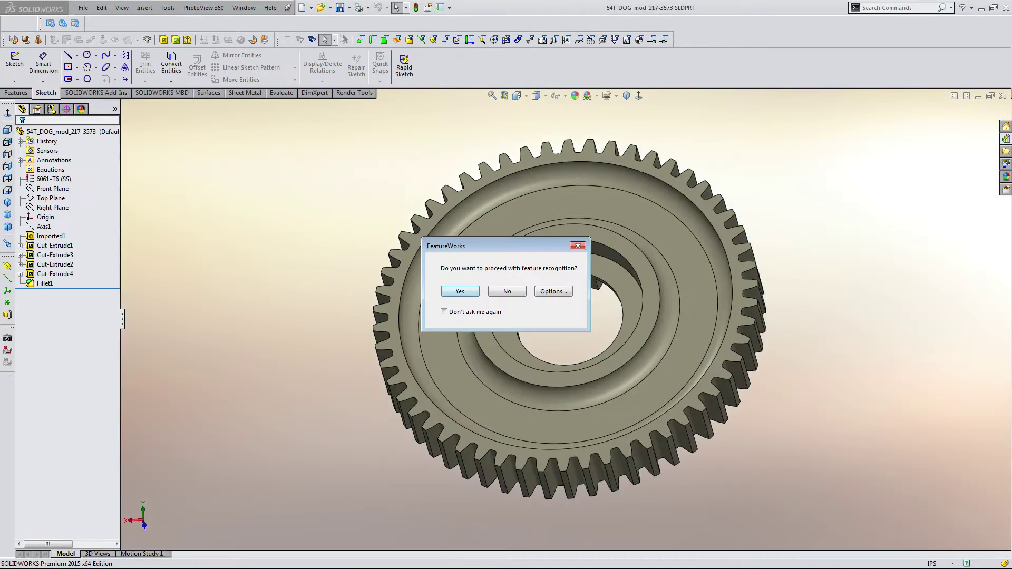
left_click(507, 291)
middle_click_drag(298, 208, 442, 360)
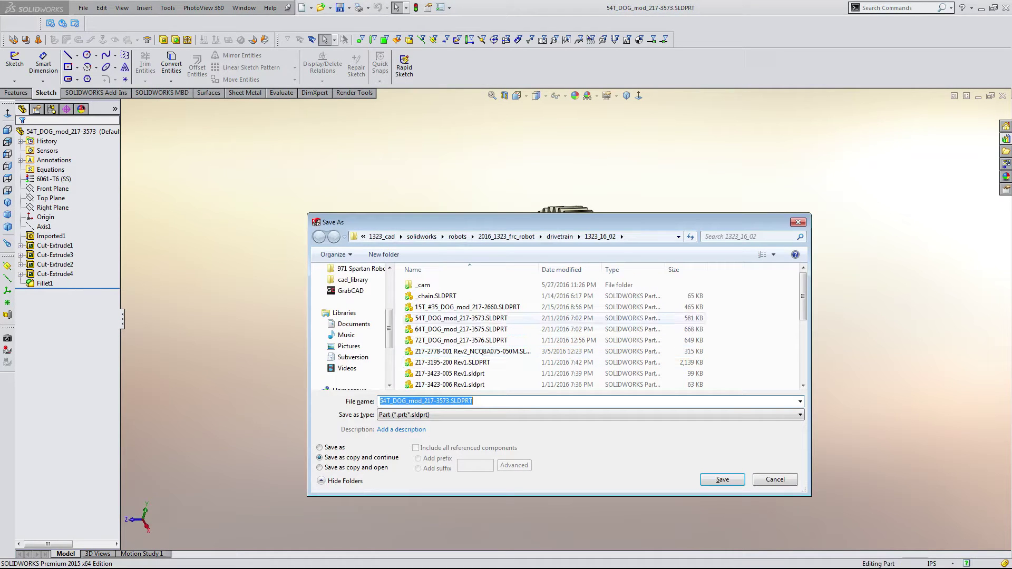
- Save a copy of the 54T_DOG_mod_217-3573 gear into offseason_video_robot's _drivetrain folder 1323_16.5_02, and close the part
scroll(353, 327, "up", 3)
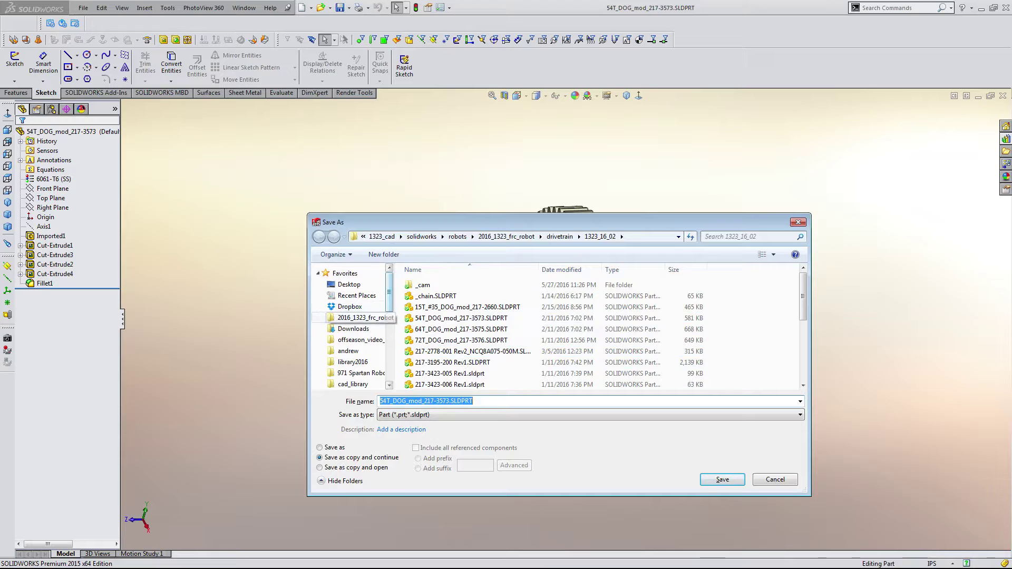
left_click(369, 339)
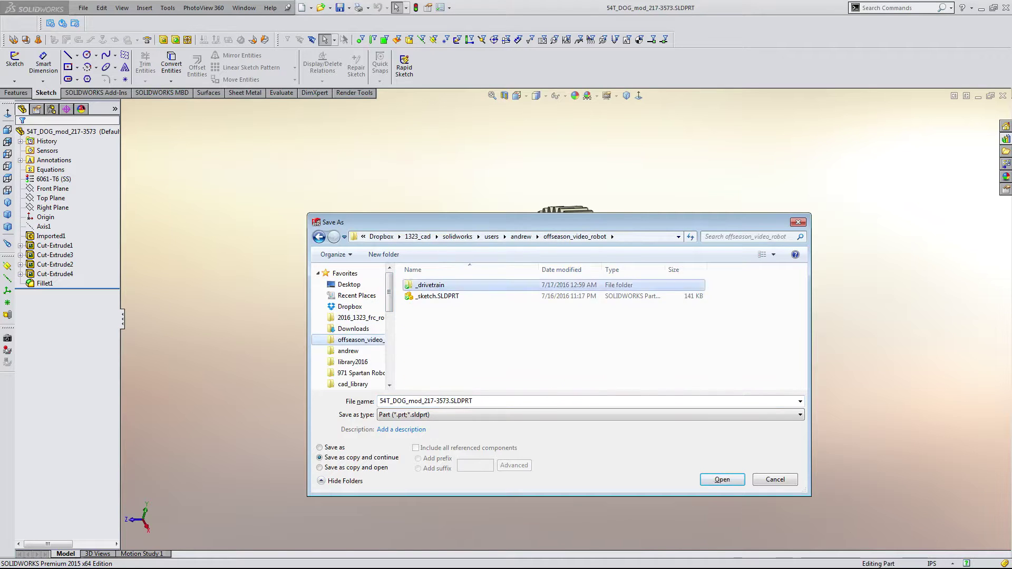
double_click(424, 284)
left_click(432, 295)
key("Return")
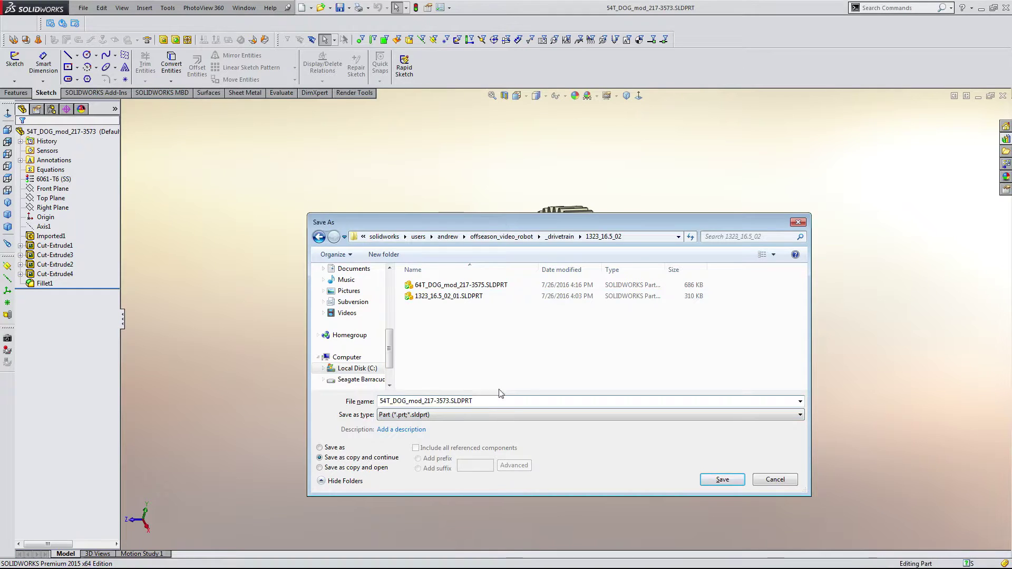
key("Return")
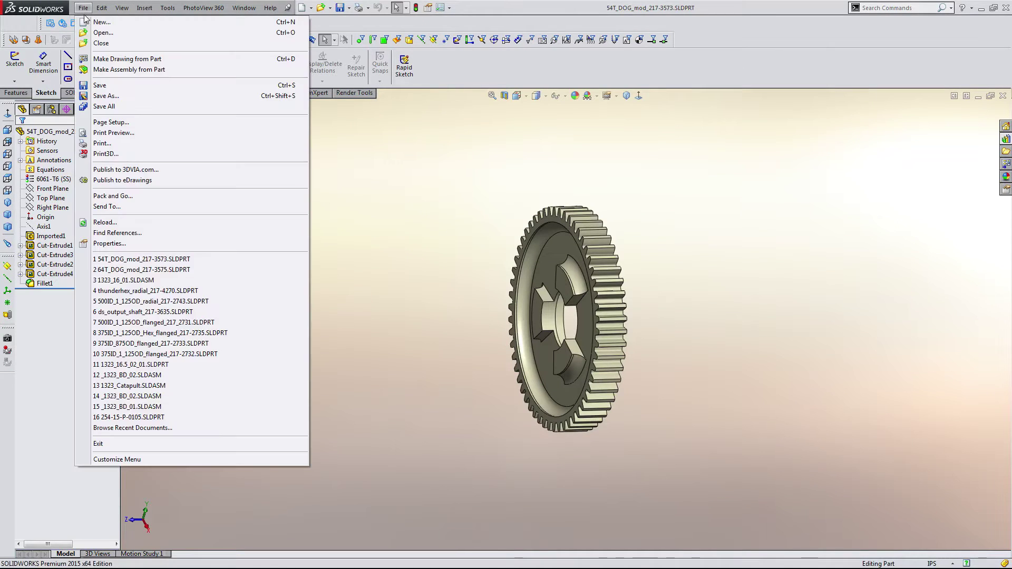
left_click(83, 8)
left_click(97, 40)
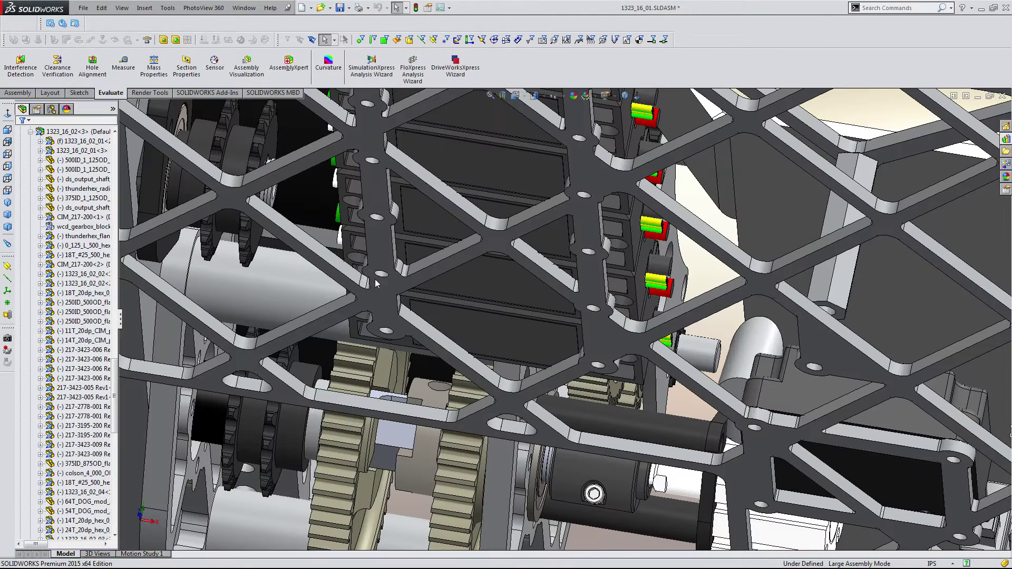
scroll(376, 283, "up", 3)
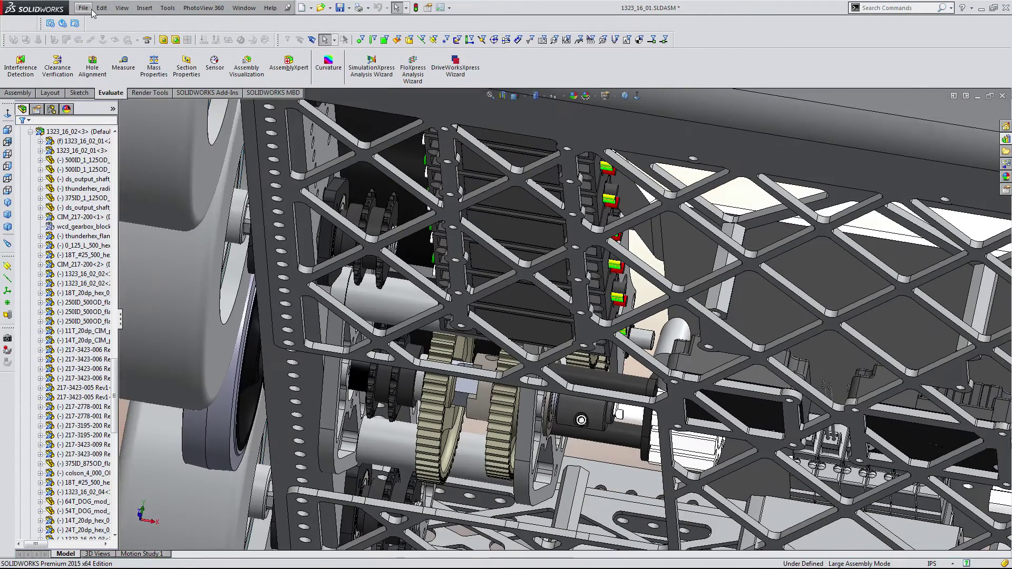
left_click(83, 7)
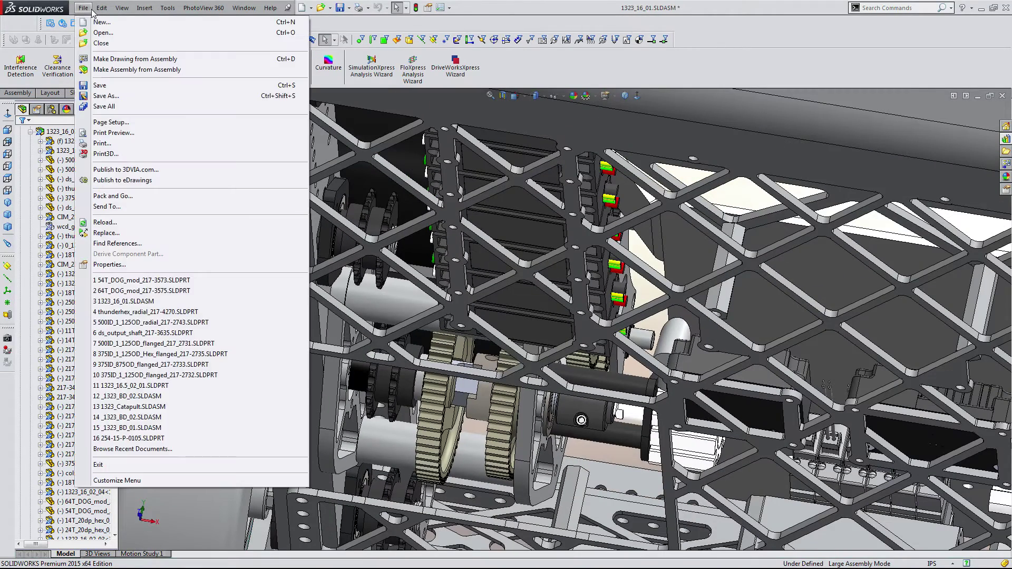
left_click(88, 9)
left_click(87, 8)
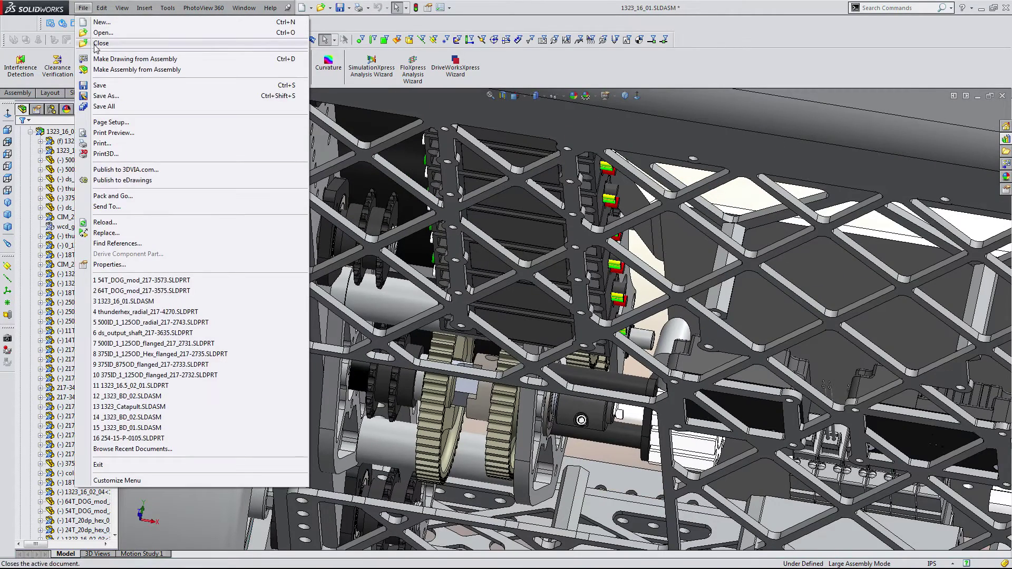
left_click(101, 44)
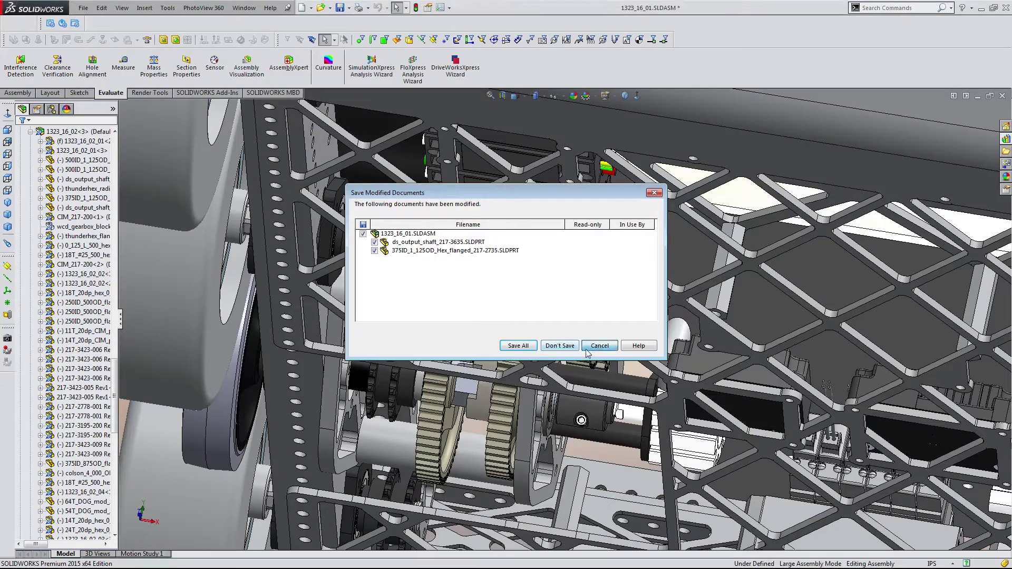
left_click(590, 348)
- Measure the normal distance between the facing sides of the two gearbox plates in the robot's drivetrain
middle_click_drag(503, 466, 502, 461)
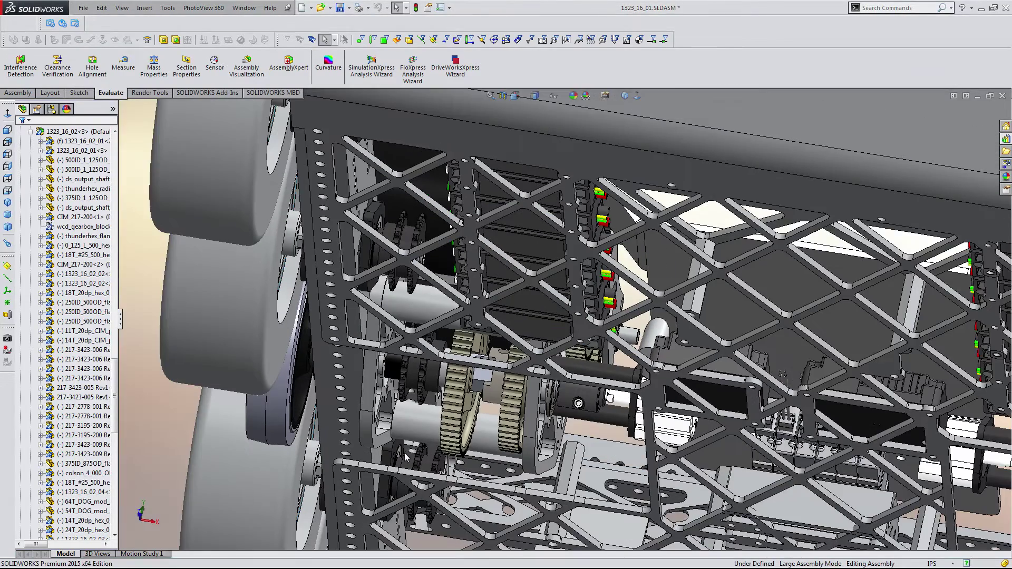
scroll(390, 430, "up", 1)
scroll(387, 421, "up", 4)
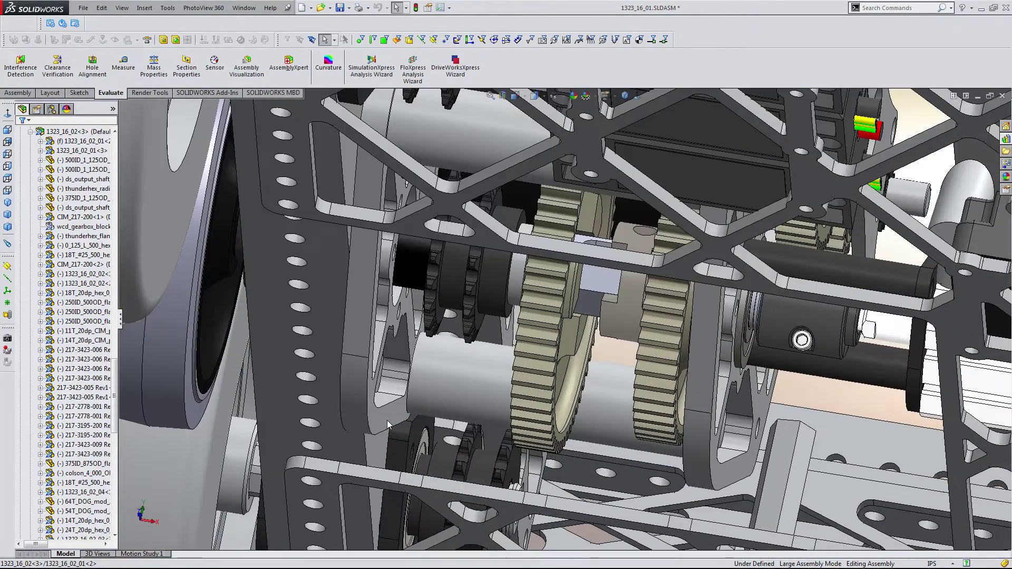
left_click(387, 419)
middle_click_drag(387, 419, 744, 491)
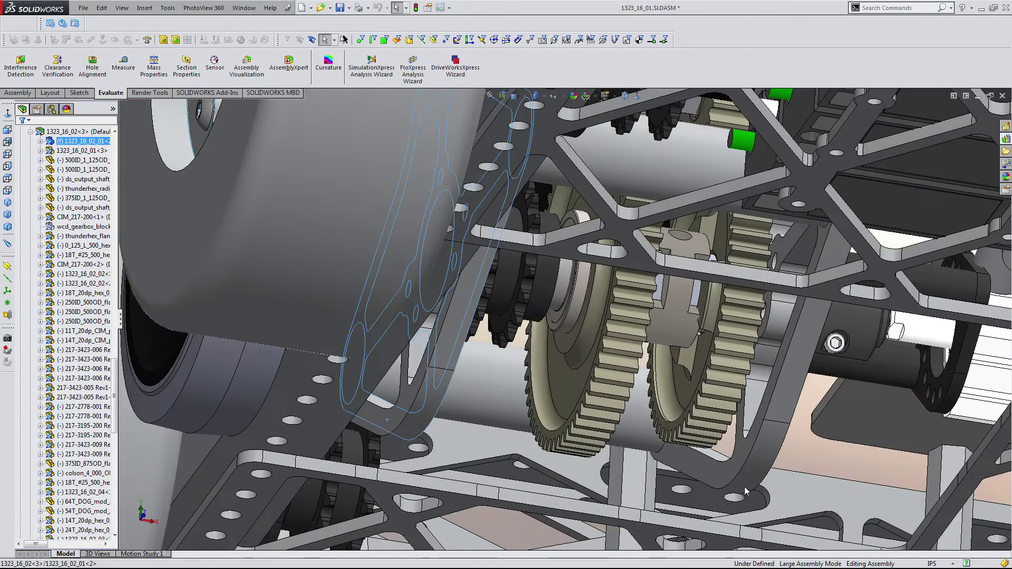
left_click(725, 474, "ctrl")
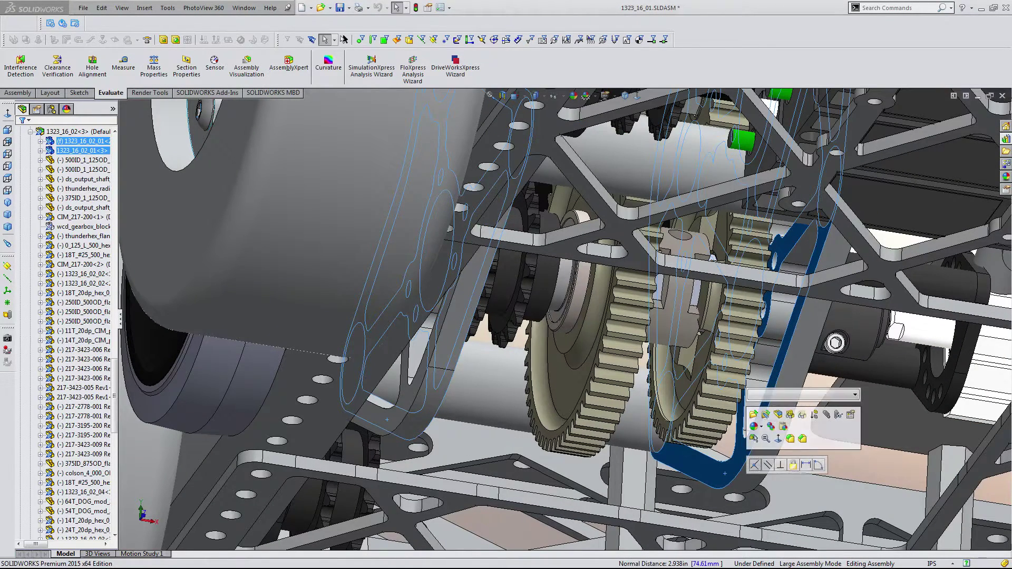
key("Escape")
middle_click_drag(514, 351, 499, 278)
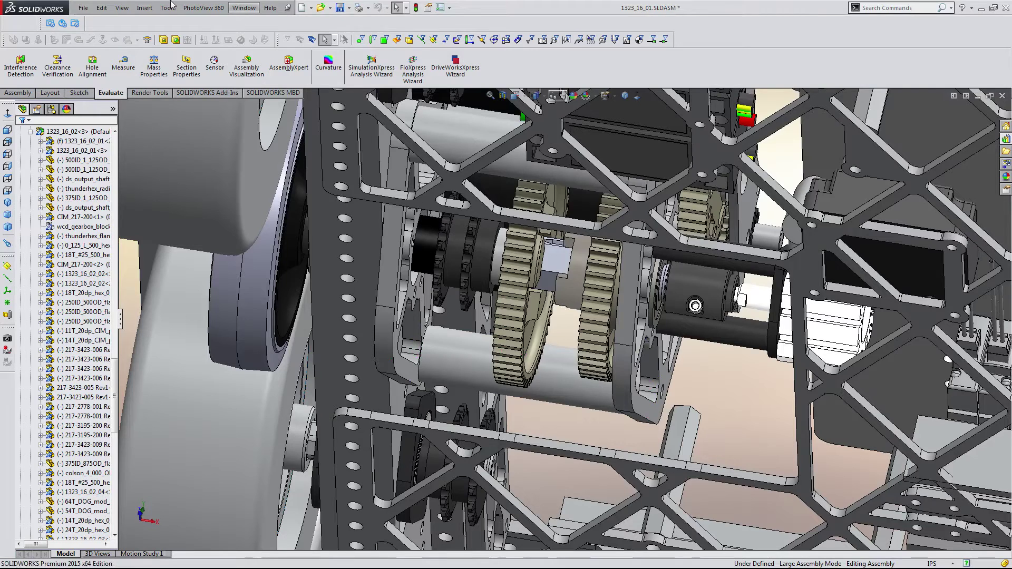
- Close the 1323_16_01 robot assembly without saving the modified documents
left_click(82, 7)
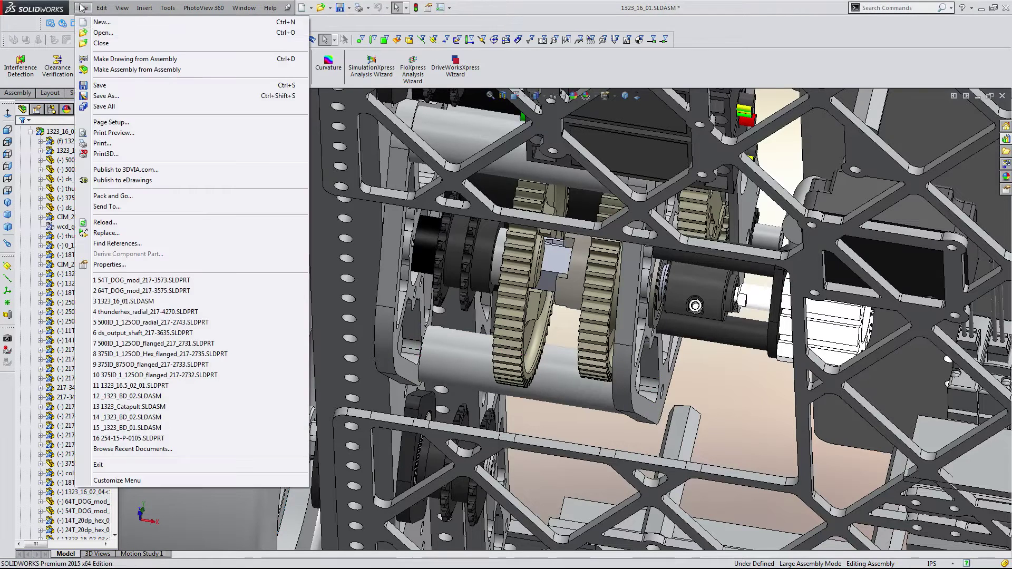
left_click(105, 43)
left_click(560, 346)
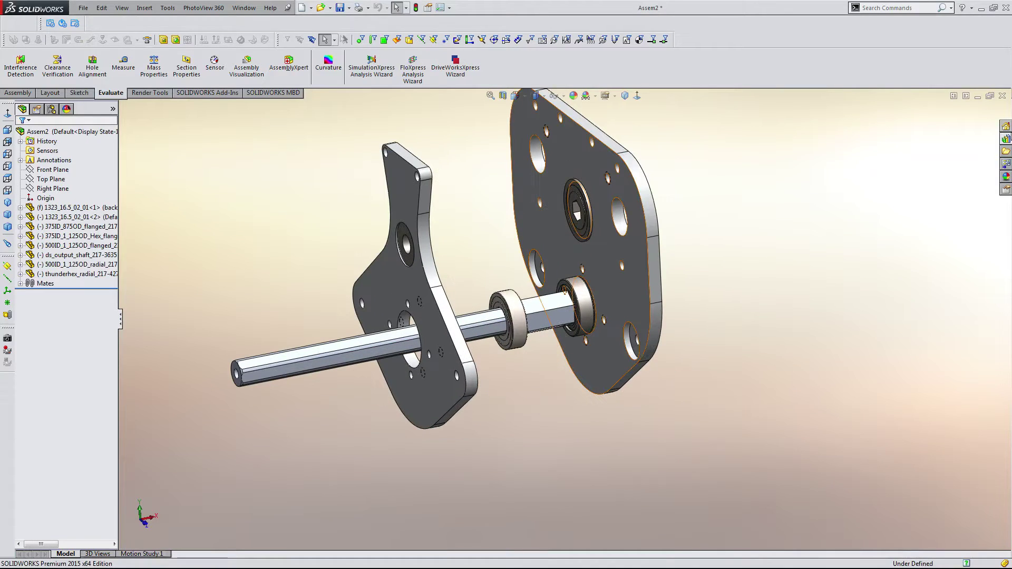
left_click(1006, 152)
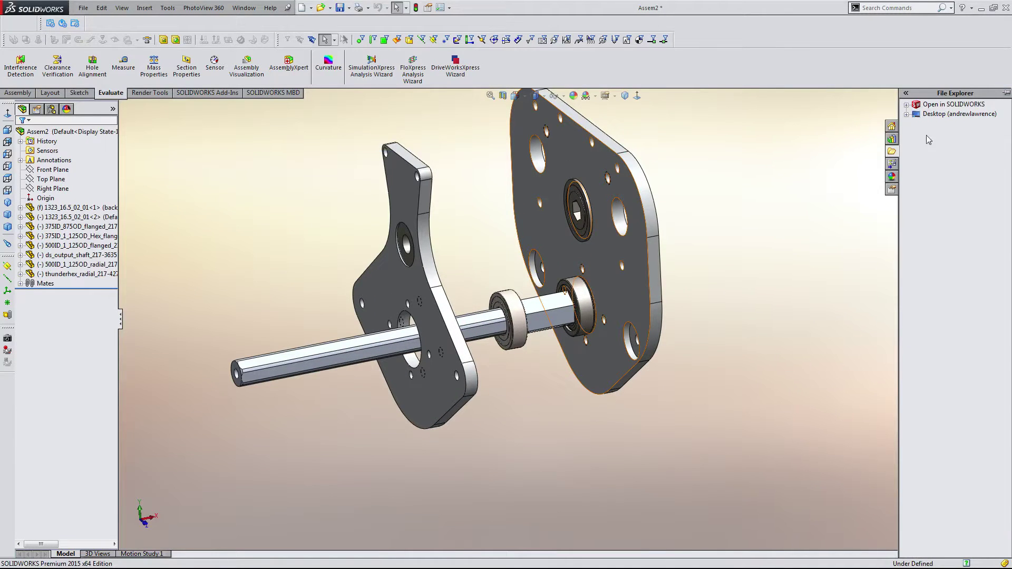
left_click(893, 143)
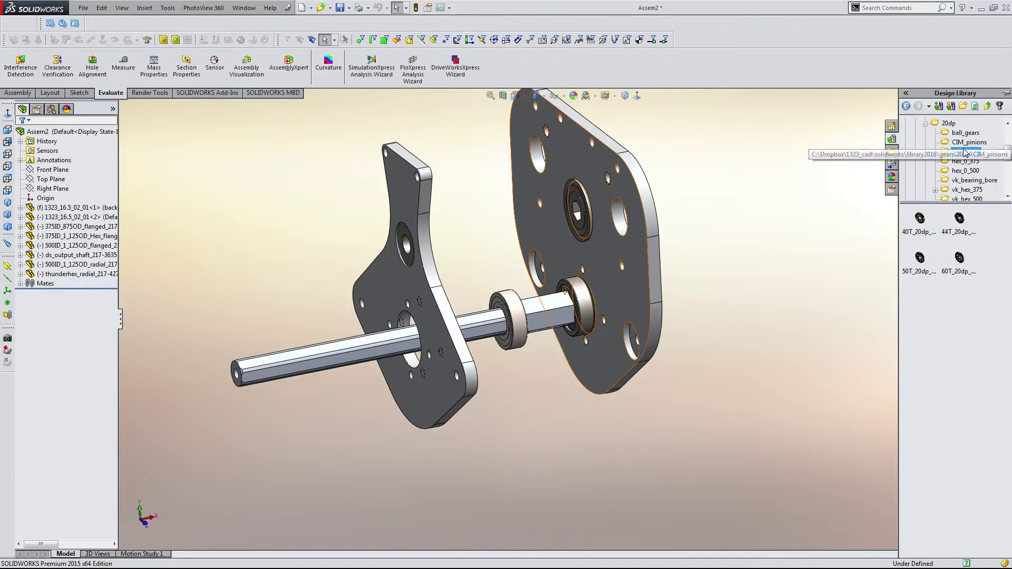
left_click(83, 7)
left_click(103, 32)
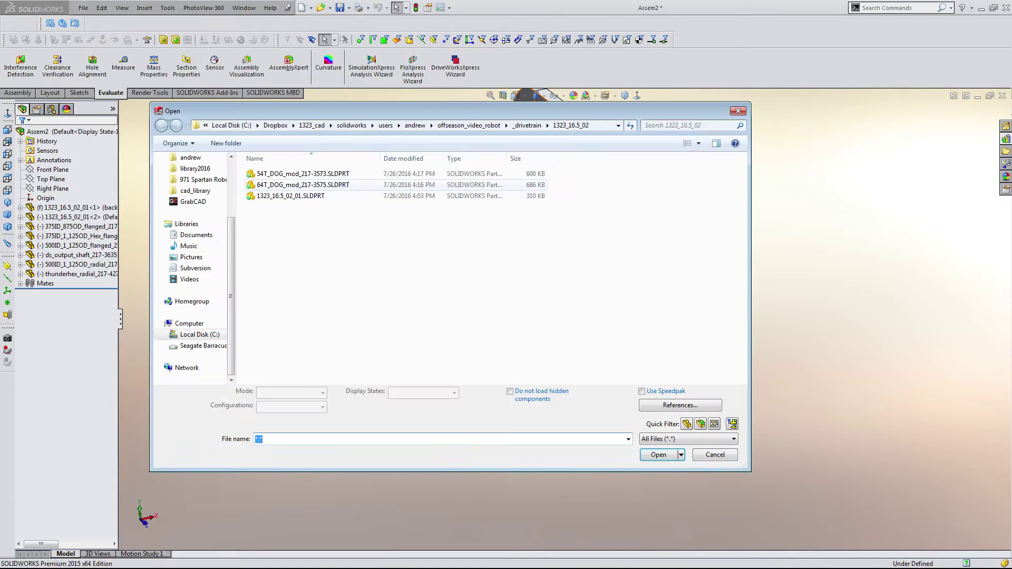
double_click(295, 173)
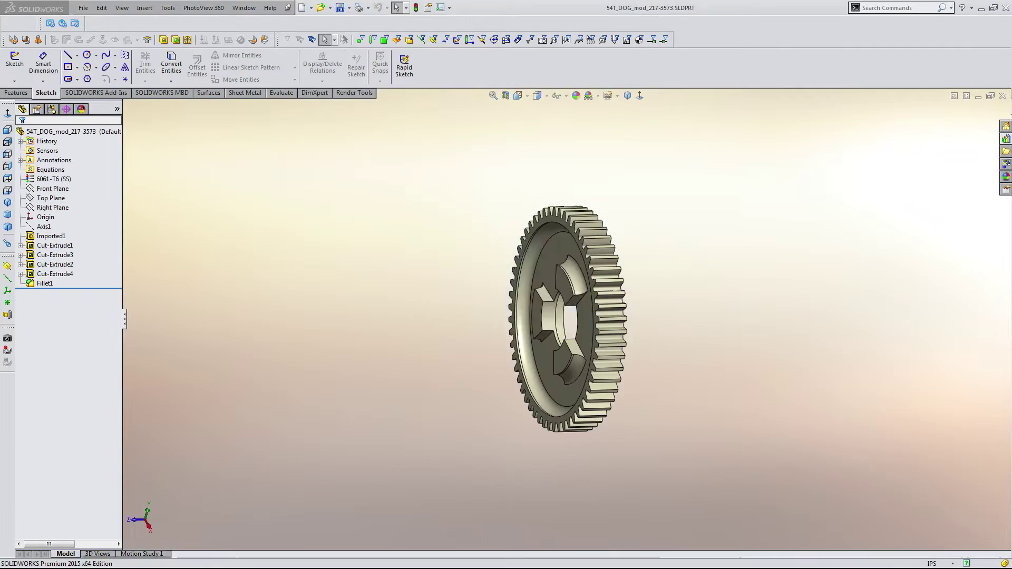
left_click(506, 292)
left_click(82, 8)
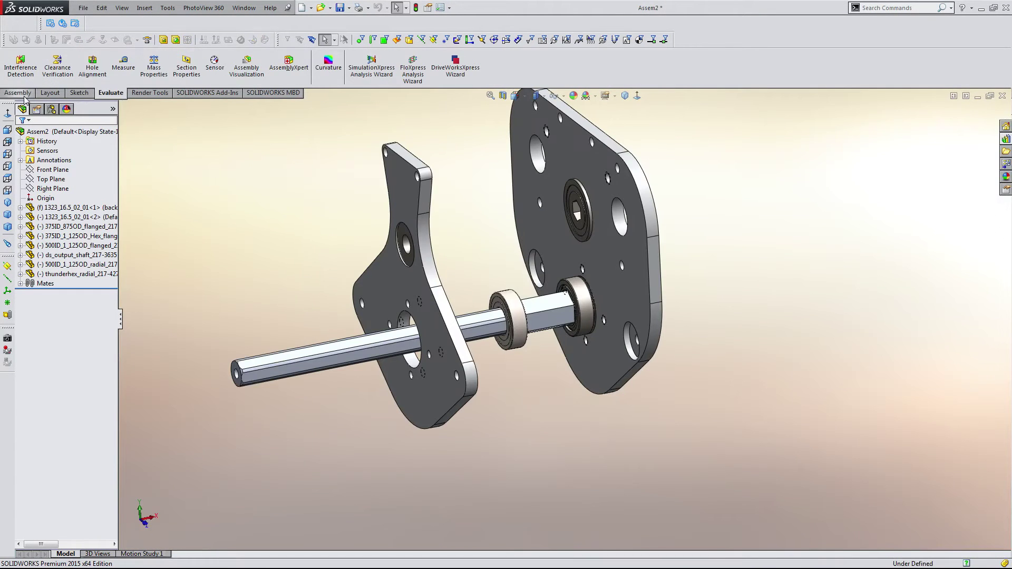
- Insert the copied 54T_DOG_mod_217-3573 gear from the 1323_16.5_02 folder into the gearbox assembly, placing it below the plates
left_click(18, 93)
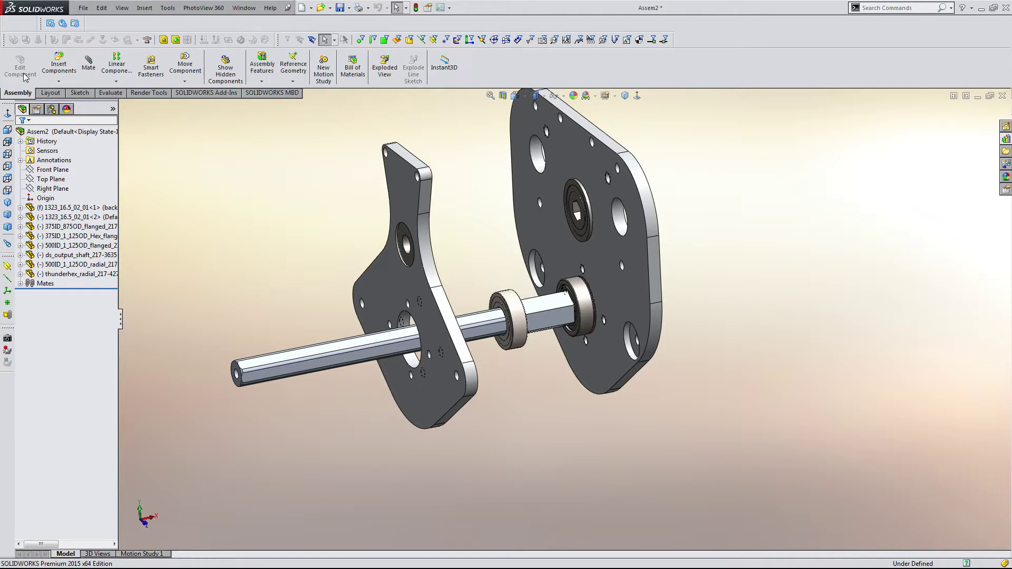
left_click(58, 64)
left_click(65, 255)
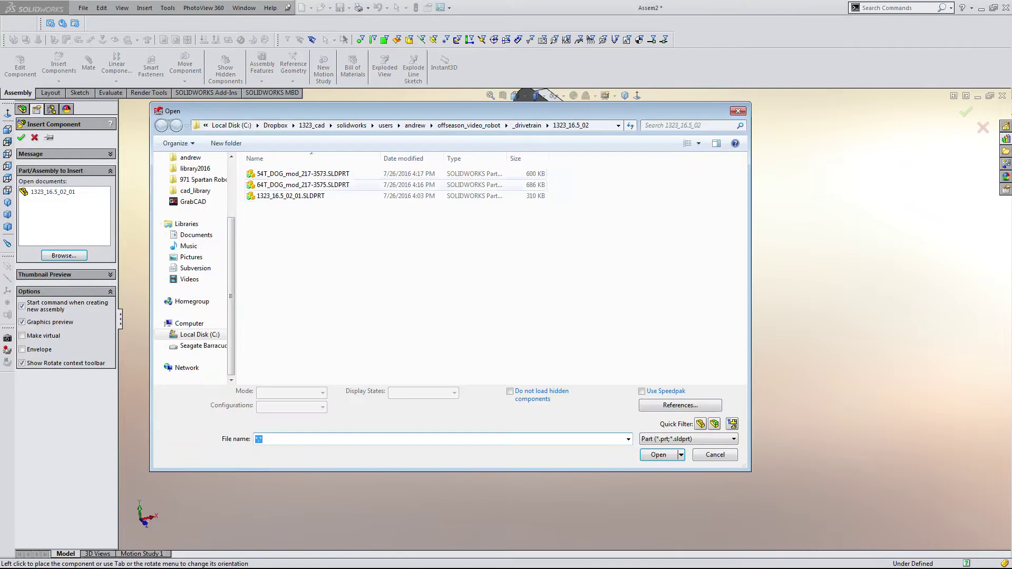
double_click(295, 174)
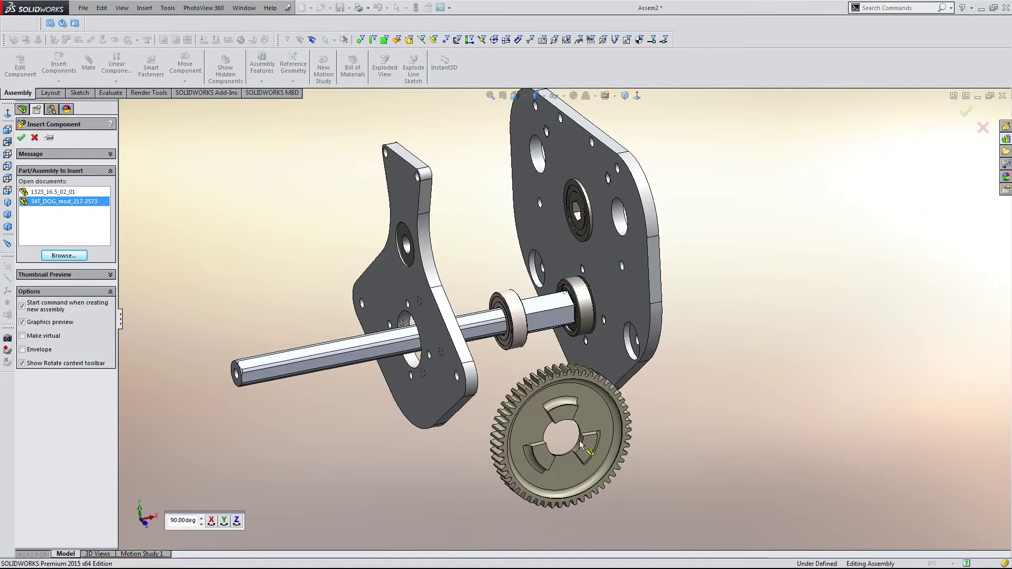
left_click(585, 447)
- Rotate the inserted 54T dog gear about its vertical axis until it stands roughly parallel to the two plates
scroll(590, 418, "down", 6)
left_click(527, 351)
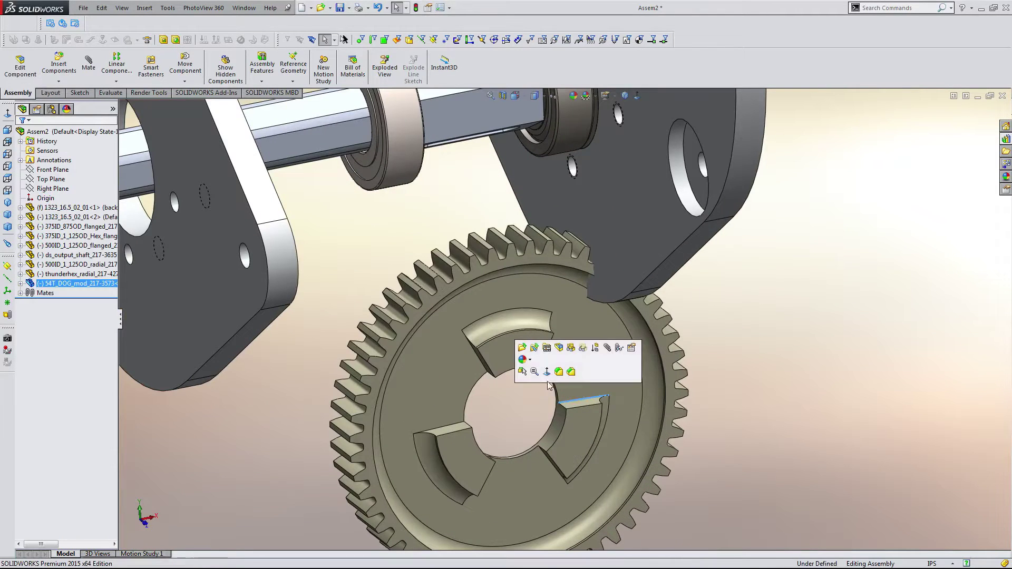
right_click_drag(580, 305, 498, 337)
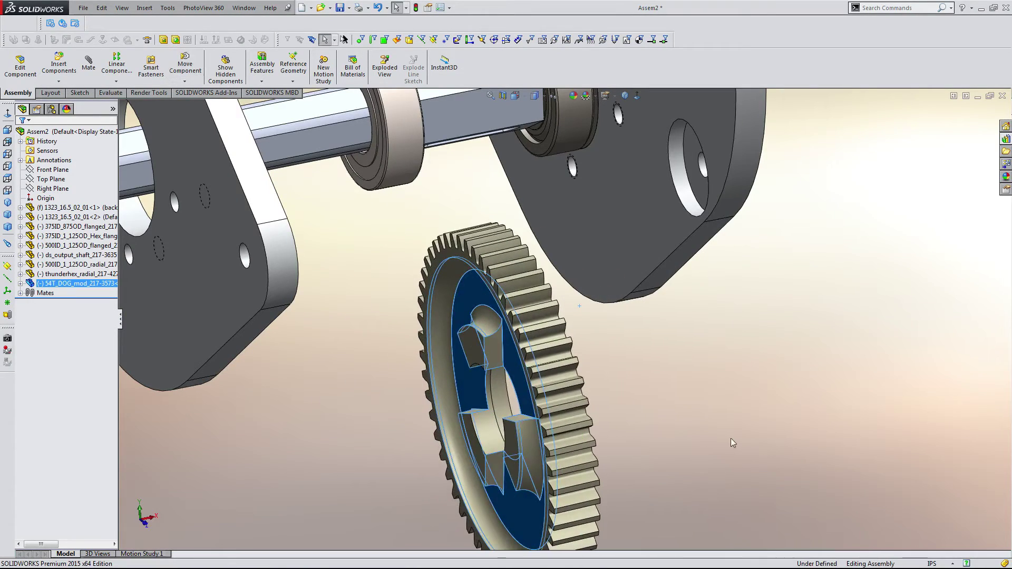
- Mate the 54T dog gear's bore concentric with the 500ID_1_125OD_radial bearing and slide the gear along the output shaft
left_click(731, 438)
left_click(498, 413)
scroll(554, 190, "up", 2)
scroll(553, 178, "down", 2)
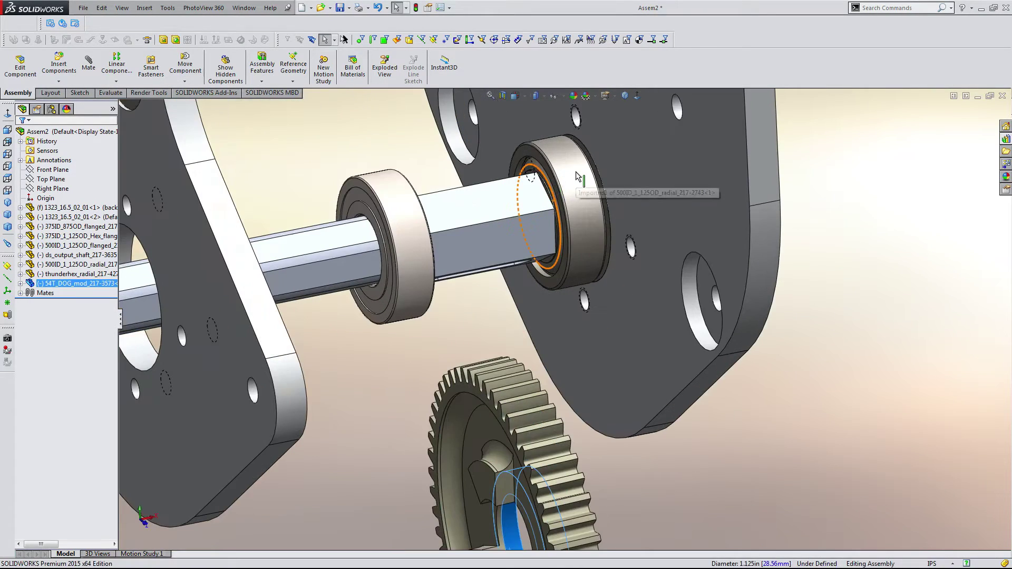
left_click(571, 174, "ctrl")
left_click(643, 162)
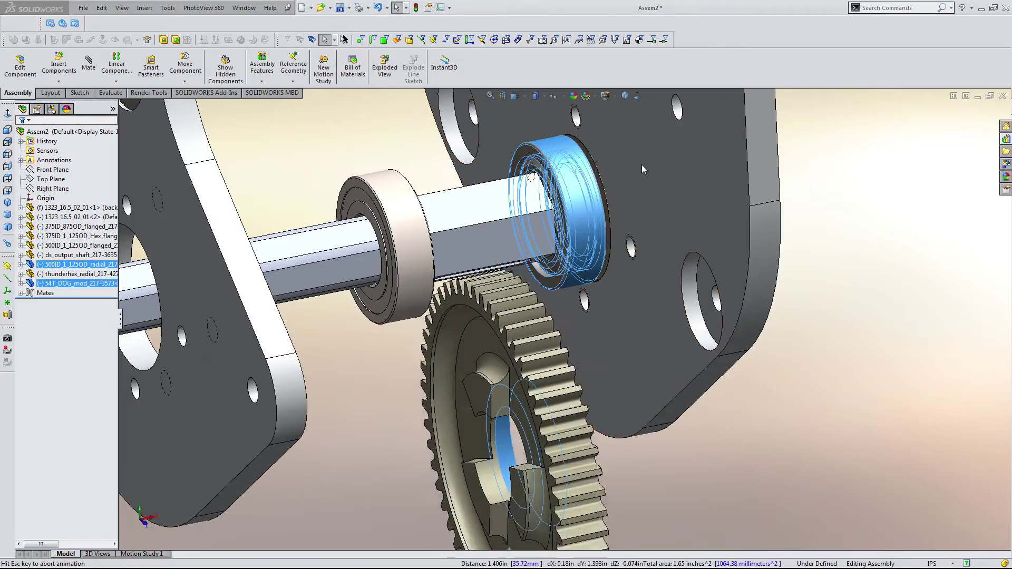
left_click_drag(601, 203, 532, 213)
- Mate the 54T dog gear's inner side face coincident with the flat face of the 500ID_1_125OD_radial bearing
scroll(533, 176, "down", 5)
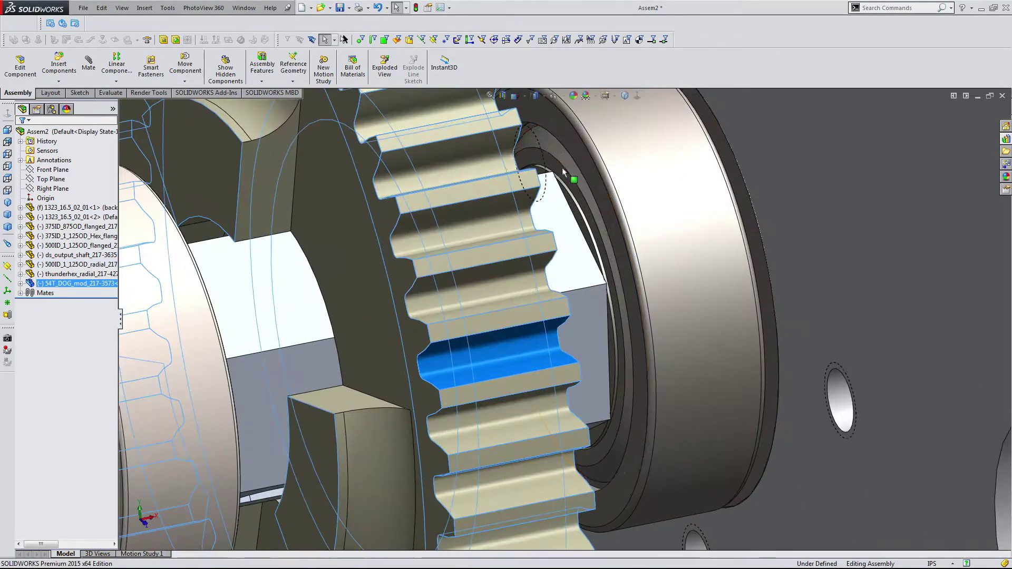
left_click(570, 136)
middle_click_drag(574, 150, 509, 156)
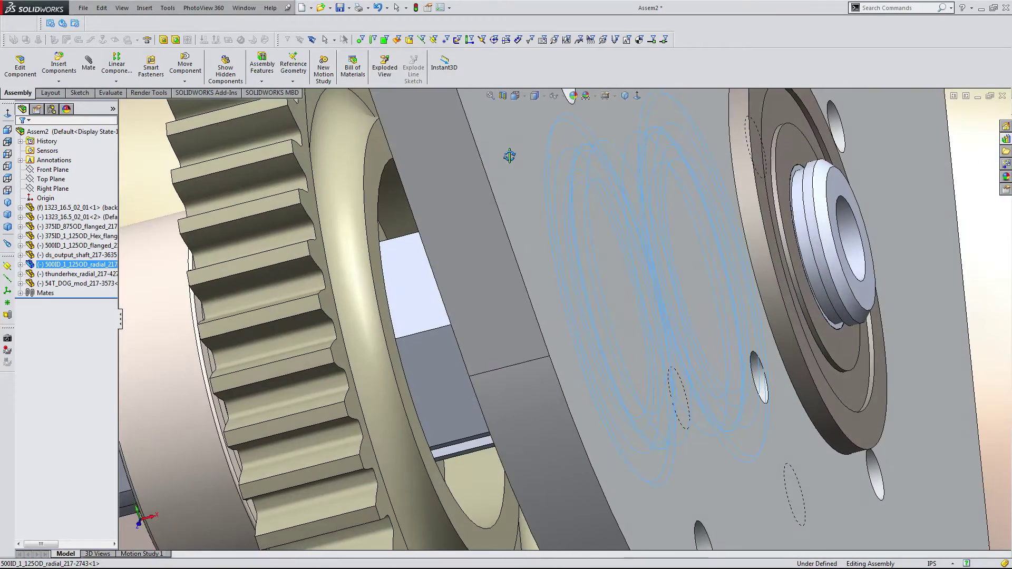
left_click(390, 233, "ctrl")
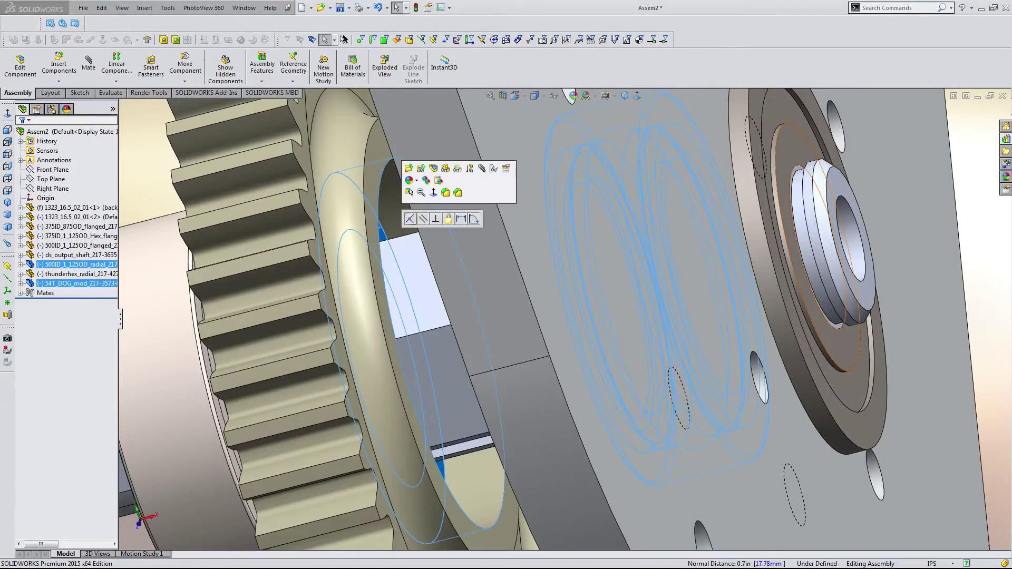
left_click(457, 168)
- Insert the 64T_DOG_mod_217-3575 gear from the 1323_16.5_02 folder, placing it in front of the output shaft between the plates
scroll(406, 230, "up", 3)
scroll(405, 230, "up", 3)
middle_click_drag(405, 230, 599, 278)
scroll(599, 278, "up", 2)
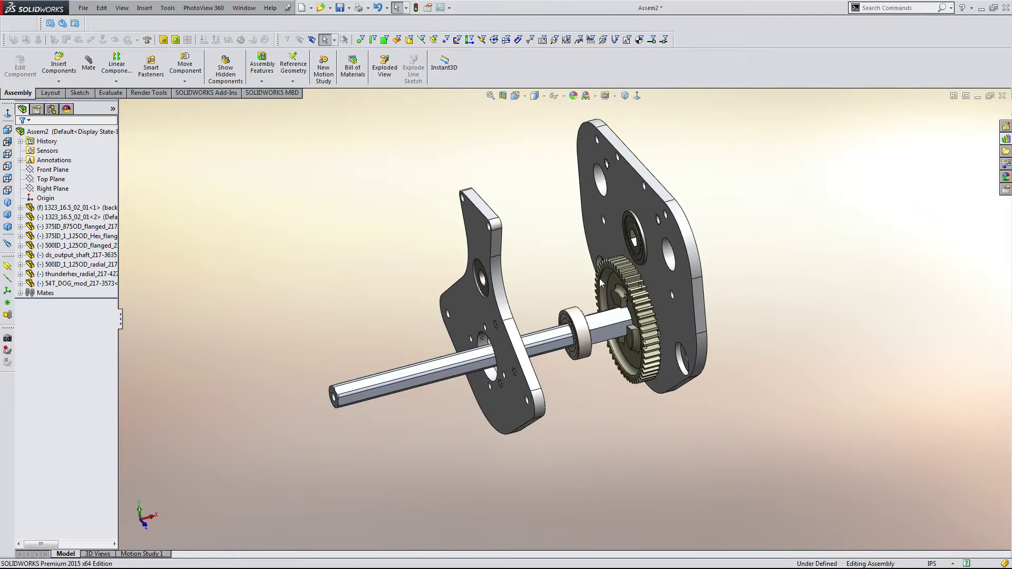
scroll(599, 283, "up", 4)
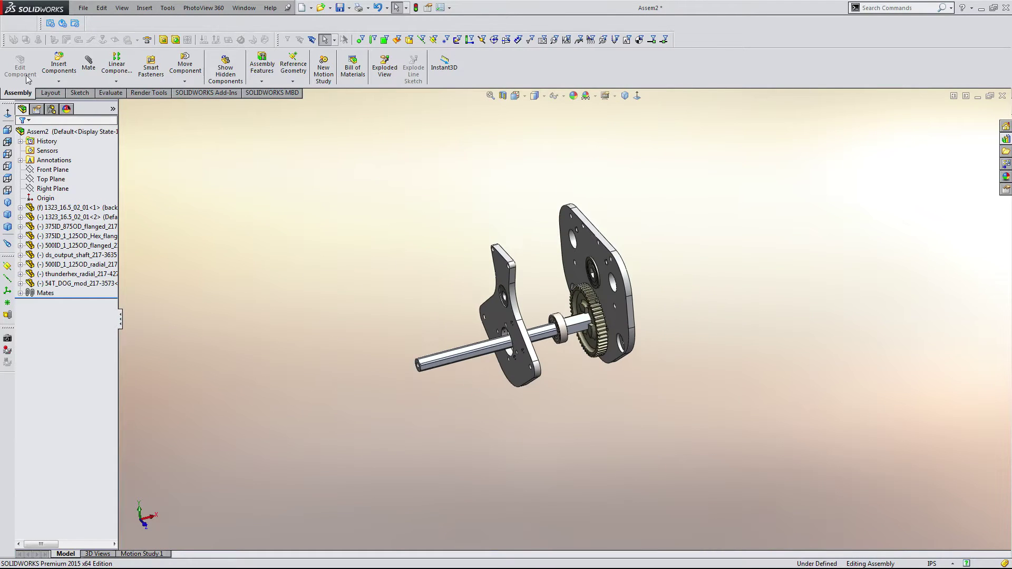
left_click(50, 73)
left_click(64, 256)
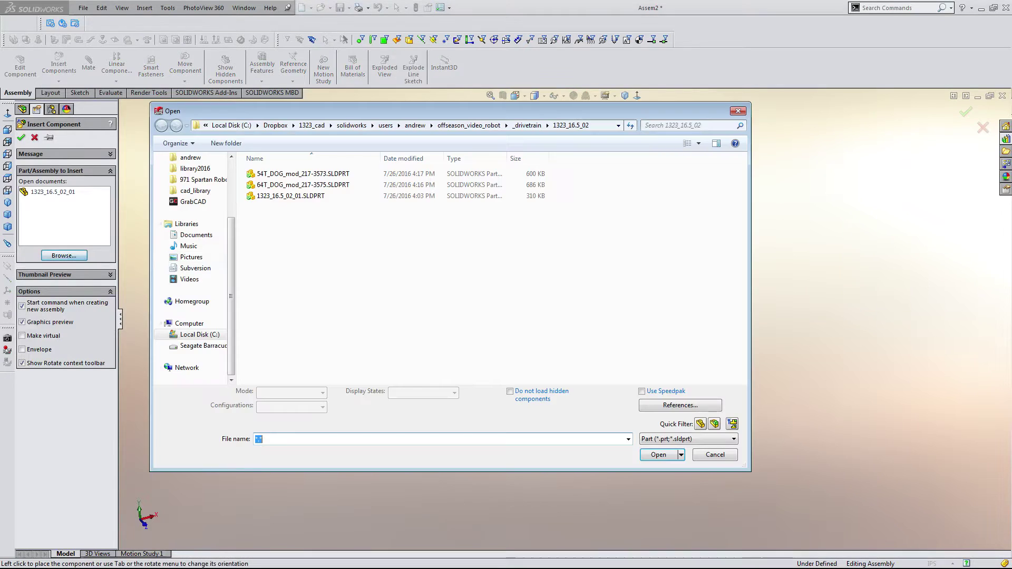
double_click(303, 184)
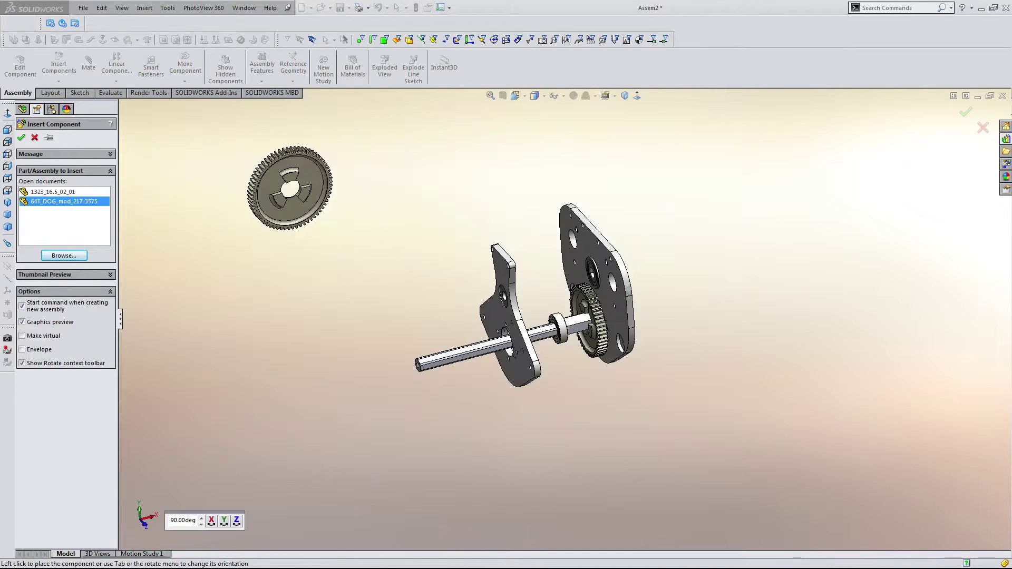
scroll(567, 437, "down", 6)
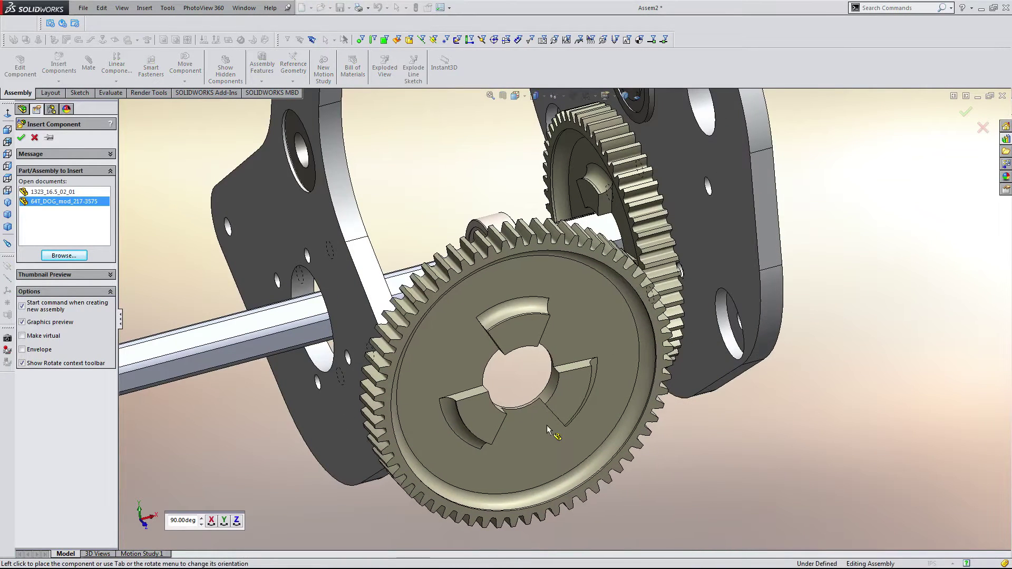
left_click(557, 409)
- Rotate the inserted 64T dog gear until it stands roughly parallel to the two plates
mouse_move(558, 409)
left_mouse_down("alt")
mouse_move(629, 323)
mouse_move(663, 403)
mouse_move(503, 395)
left_mouse_up("alt")
left_click(606, 411)
middle_click_drag(606, 411, 460, 336)
- Mate the 64T dog gear to the thunderhex_radial bearing, seating it against the bearing's face and making its bore concentric
scroll(546, 348, "down", 4)
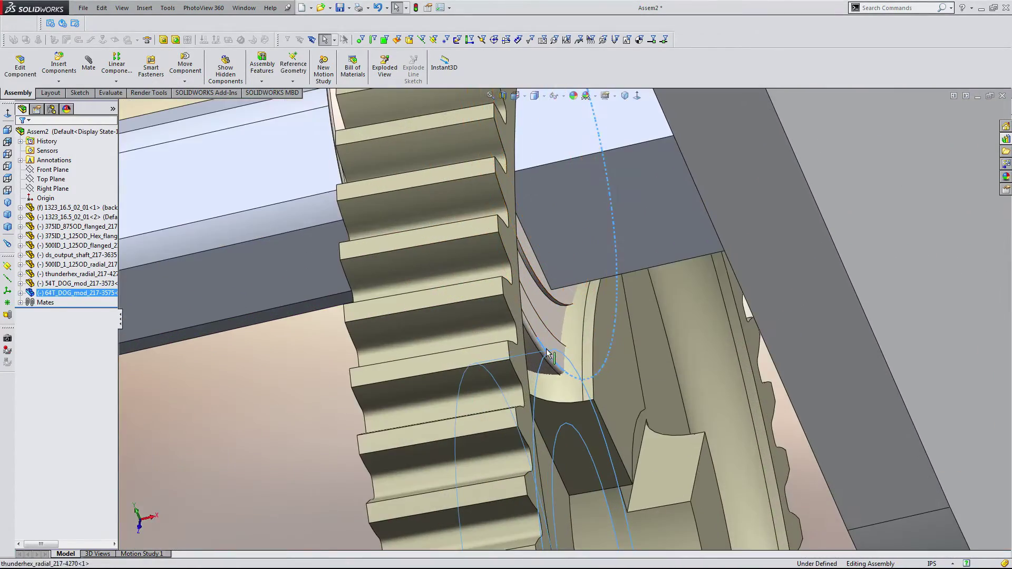
left_click(546, 349, "ctrl")
left_click(548, 348)
scroll(549, 348, "up", 3)
middle_click_drag(549, 349, 590, 333)
scroll(591, 333, "up", 2)
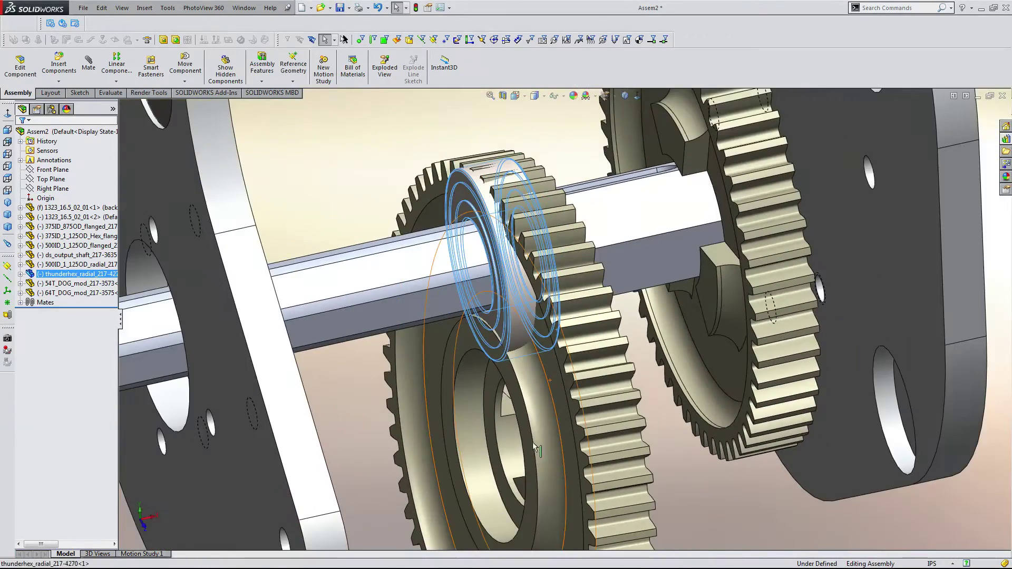
left_click(478, 380, "ctrl")
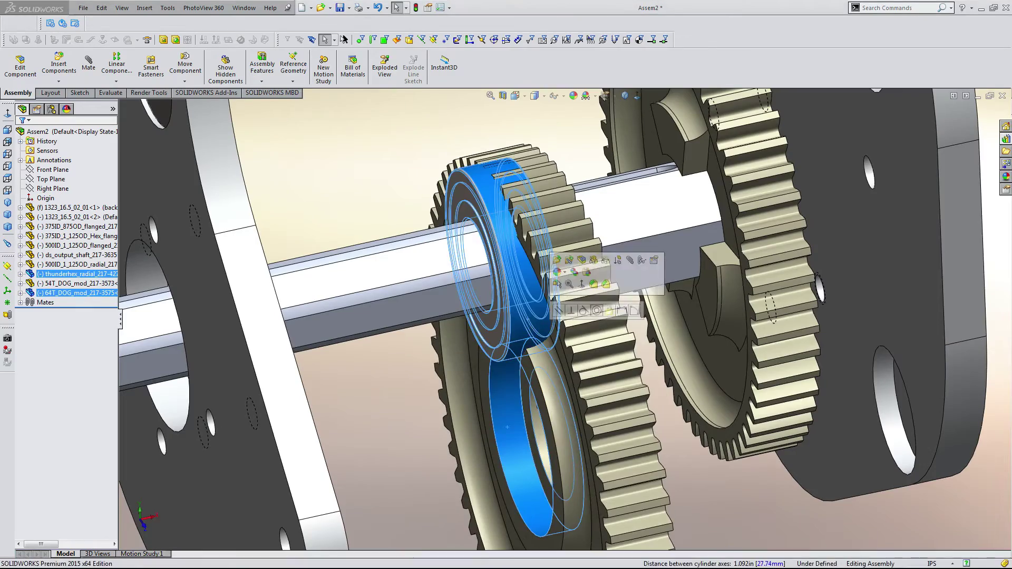
left_click(597, 310)
- Examine the two dog gears on the output shaft between the plates from several angles
scroll(592, 333, "up", 3)
middle_click_drag(592, 333, 600, 390)
scroll(600, 390, "down", 3)
scroll(612, 334, "up", 3)
scroll(633, 330, "down", 4)
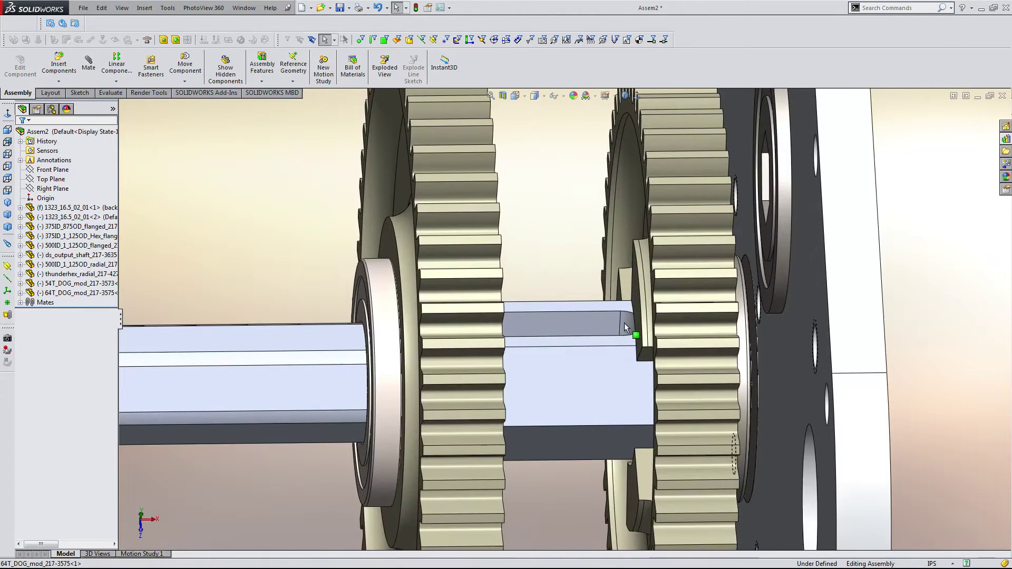
middle_click_drag(593, 332, 554, 290)
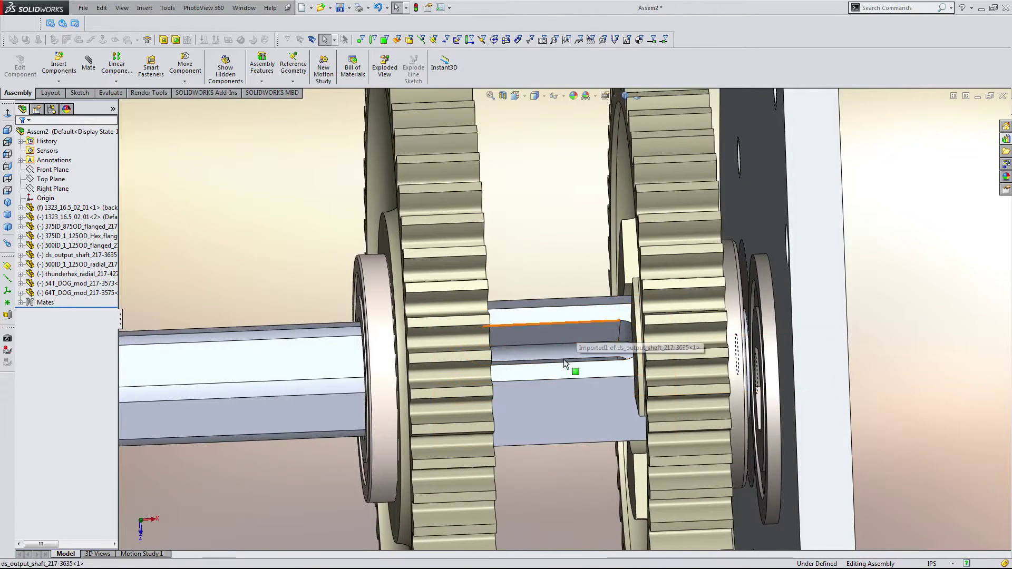
scroll(573, 372, "up", 5)
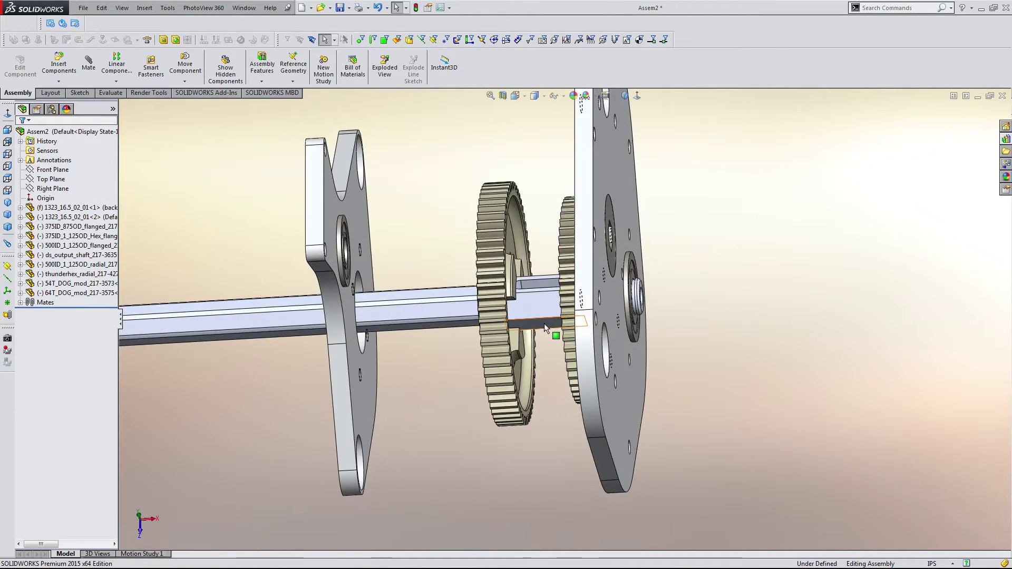
scroll(545, 293, "up", 2)
scroll(539, 238, "down", 2)
middle_click_drag(512, 248, 585, 261)
scroll(570, 380, "up", 3)
scroll(568, 265, "down", 3)
scroll(567, 265, "up", 2)
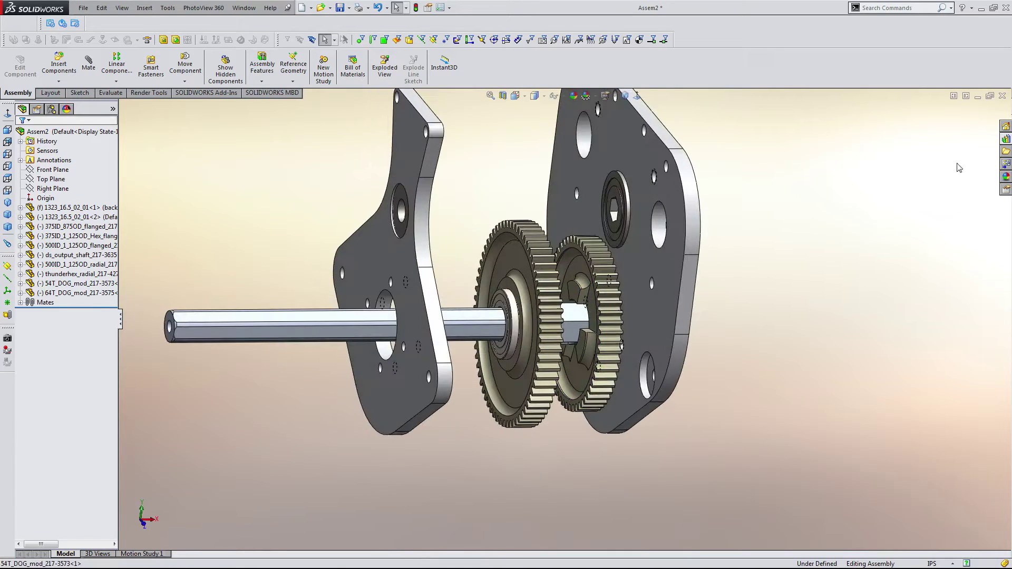
- Insert the 14T and 24T 20dp gears from the library's hex_0_375 folder, placing them beside the larger gearbox plate
left_click(1006, 139)
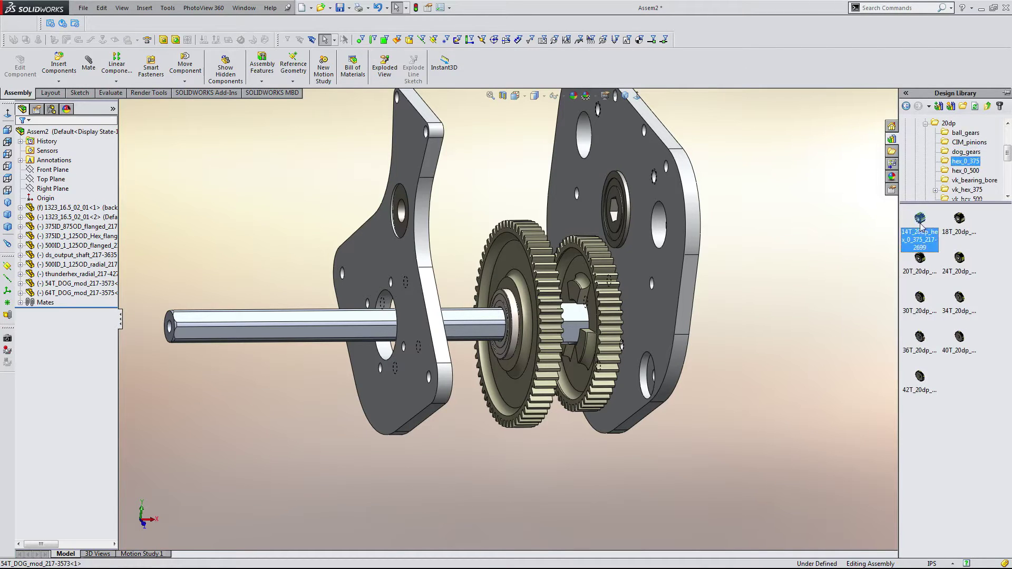
left_click_drag(919, 224, 751, 217)
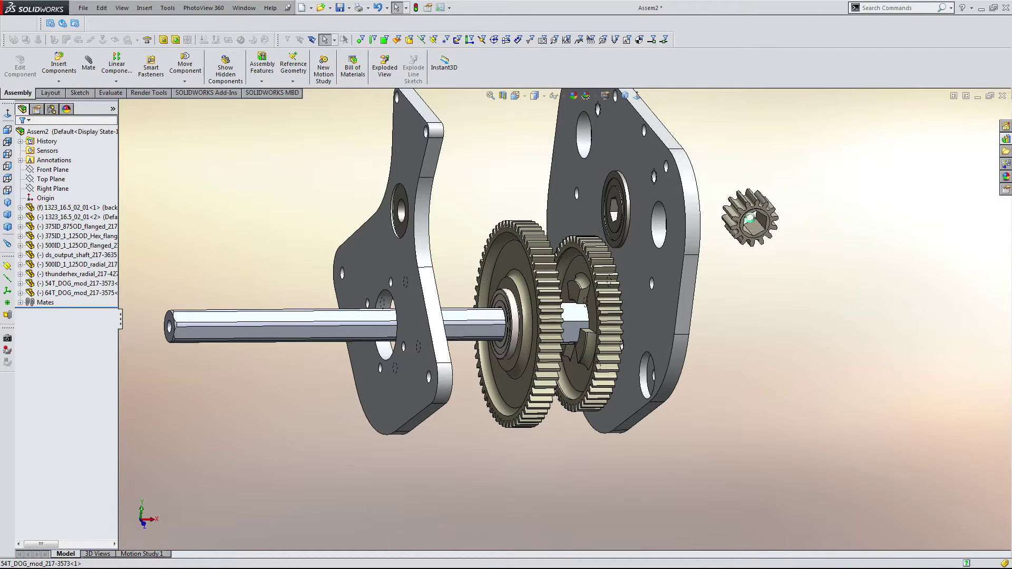
left_click(1005, 140)
mouse_move(960, 231)
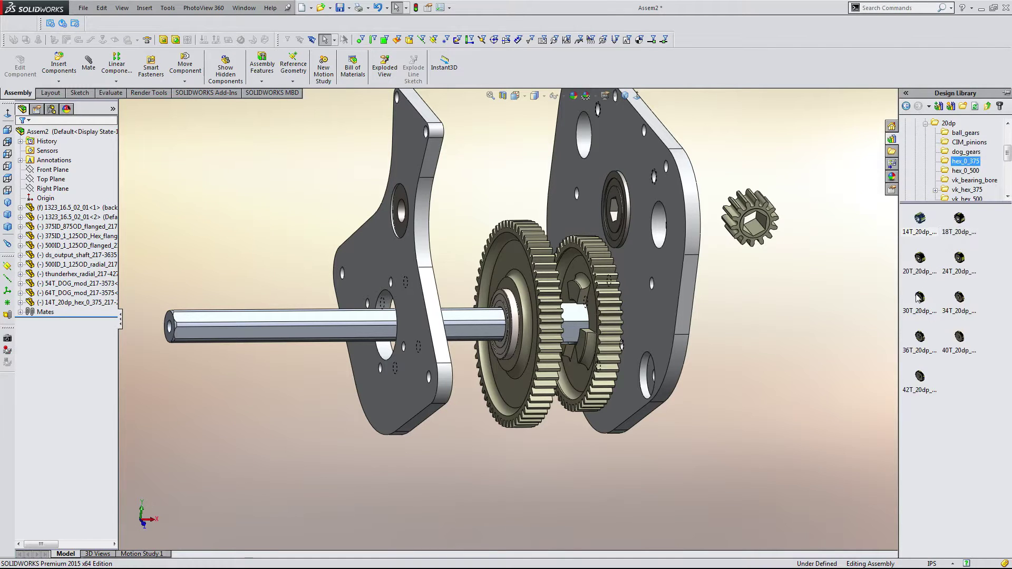
left_click_drag(959, 259, 759, 321)
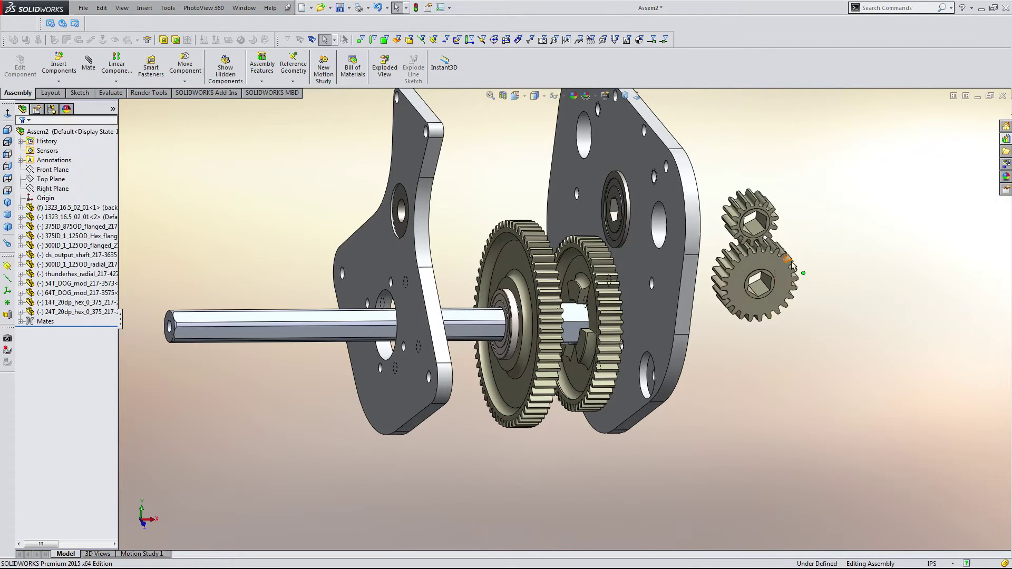
- Rotate the 14T and 24T hex gears so that they stand roughly parallel to the gearbox plates
scroll(718, 279, "down", 5)
middle_click_drag(696, 284, 672, 245)
scroll(655, 210, "up", 4)
middle_click_drag(656, 209, 632, 238)
scroll(631, 239, "down", 3)
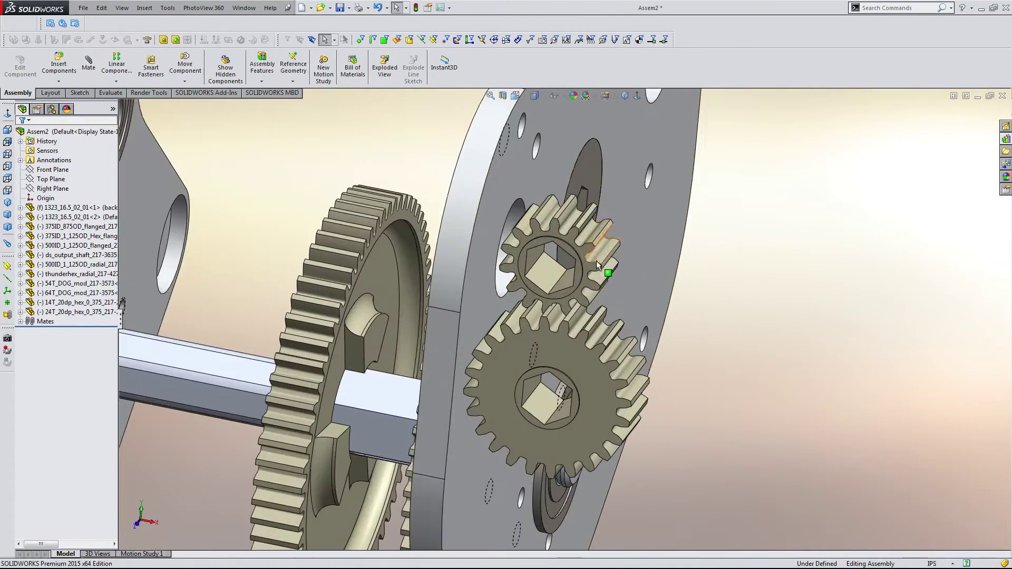
right_click_drag(596, 260, 712, 255)
right_click_drag(573, 356, 686, 374)
- Mate the 14T gear's round hub concentric with the bore of the 375ID_875OD_flanged bearing
scroll(579, 274, "down", 8)
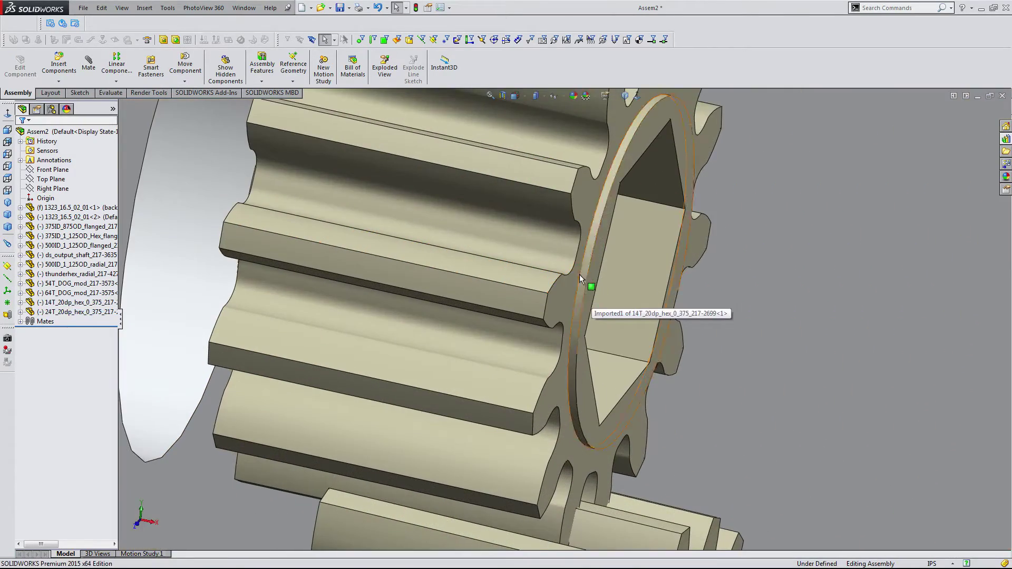
scroll(582, 275, "up", 6)
right_click_drag(579, 282, 589, 287)
scroll(571, 311, "up", 7)
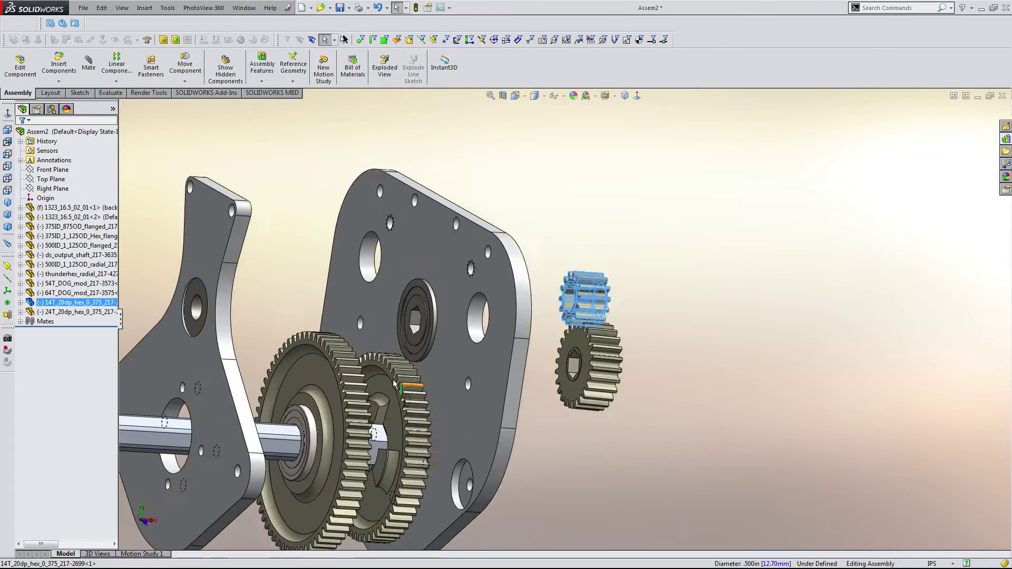
middle_click_drag(405, 384, 420, 393)
scroll(210, 364, "down", 6)
left_click(323, 229, "ctrl")
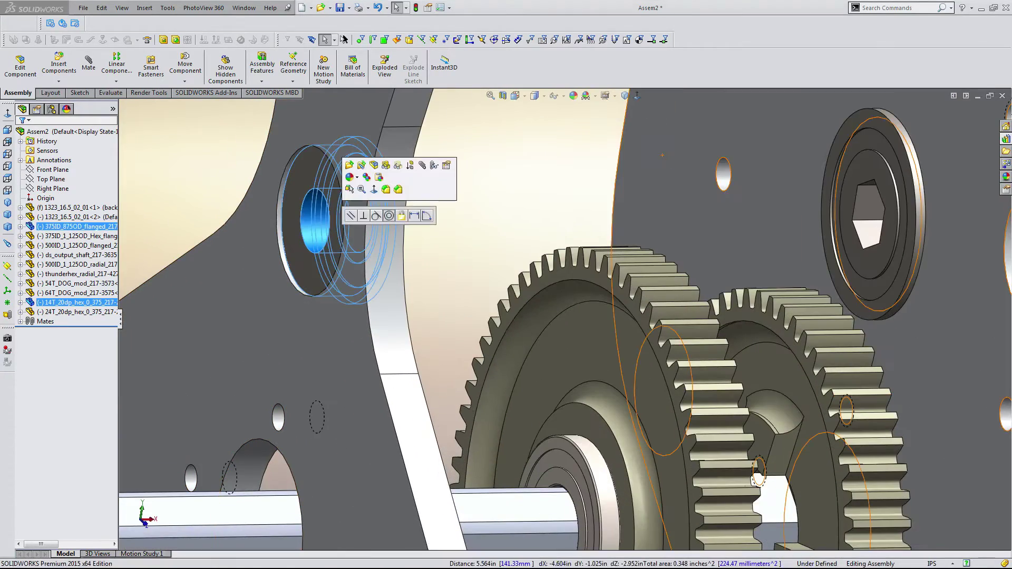
left_click(389, 216)
- Mate the 24T gear's round hub concentric with the bore of the 375ID_875OD_flanged bearing
left_click(317, 224)
scroll(378, 339, "up", 6)
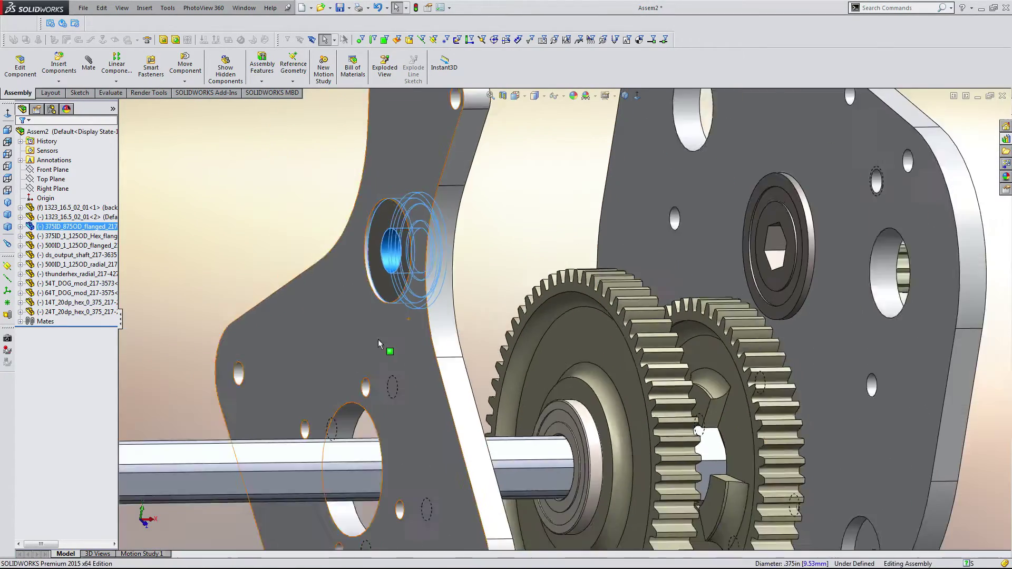
scroll(779, 362, "down", 10)
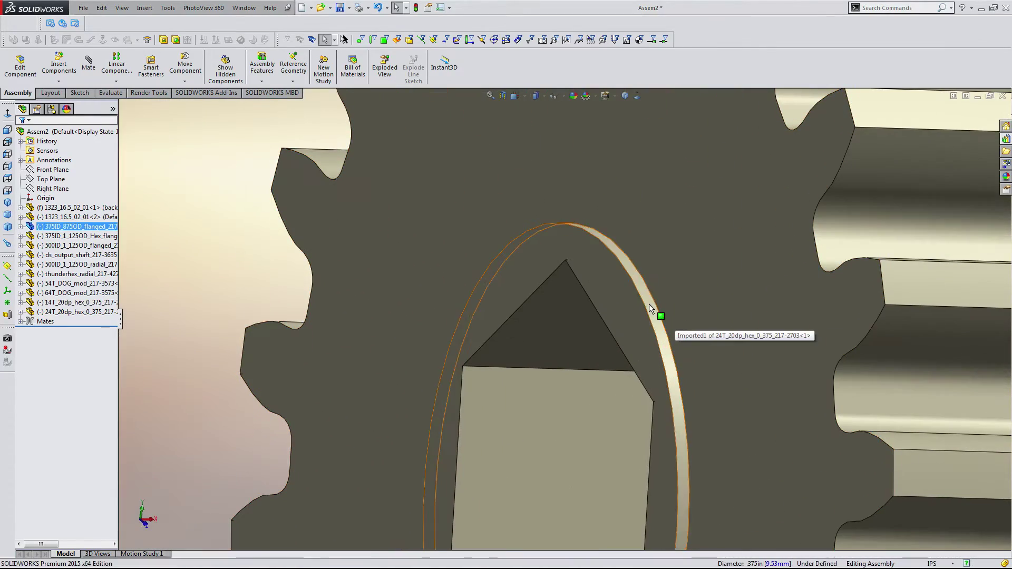
left_click(650, 303, "ctrl")
left_click(715, 293)
scroll(653, 300, "up", 5)
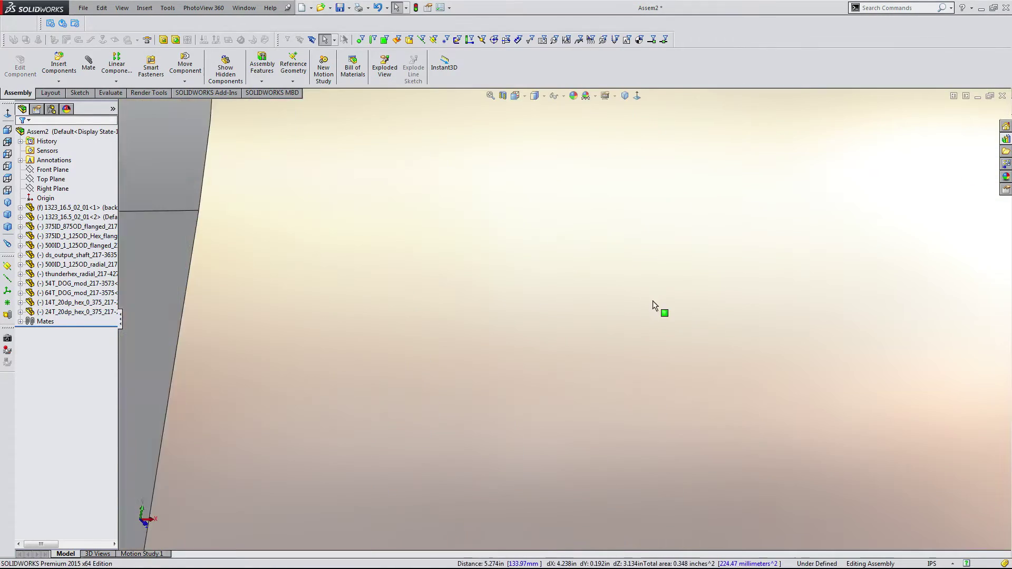
- Slide the 14T gear over the 64T dog gear and the 24T gear over the 54T dog gear
scroll(624, 294, "up", 5)
middle_click_drag(594, 289, 527, 283)
scroll(519, 275, "down", 2)
left_click_drag(452, 273, 194, 279)
left_click_drag(476, 276, 319, 275)
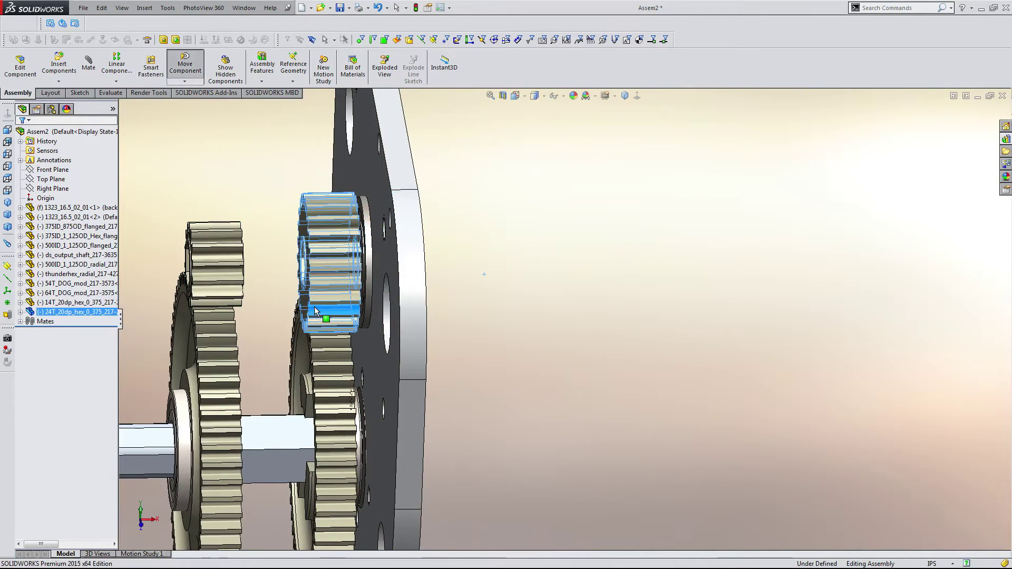
left_click(517, 308)
- Examine the clearance between the 24T gear and the inner race of the 375ID_1_125OD_Hex_flanged bearing
middle_click_drag(511, 308, 443, 309)
scroll(399, 274, "down", 5)
middle_click_drag(390, 272, 663, 366)
scroll(464, 274, "up", 2)
scroll(464, 274, "down", 4)
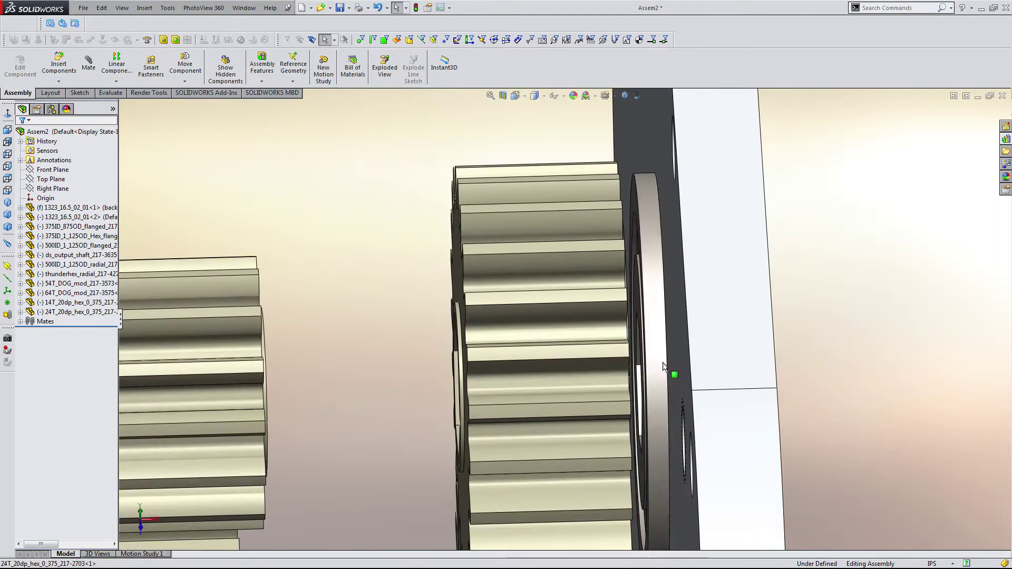
scroll(647, 333, "down", 2)
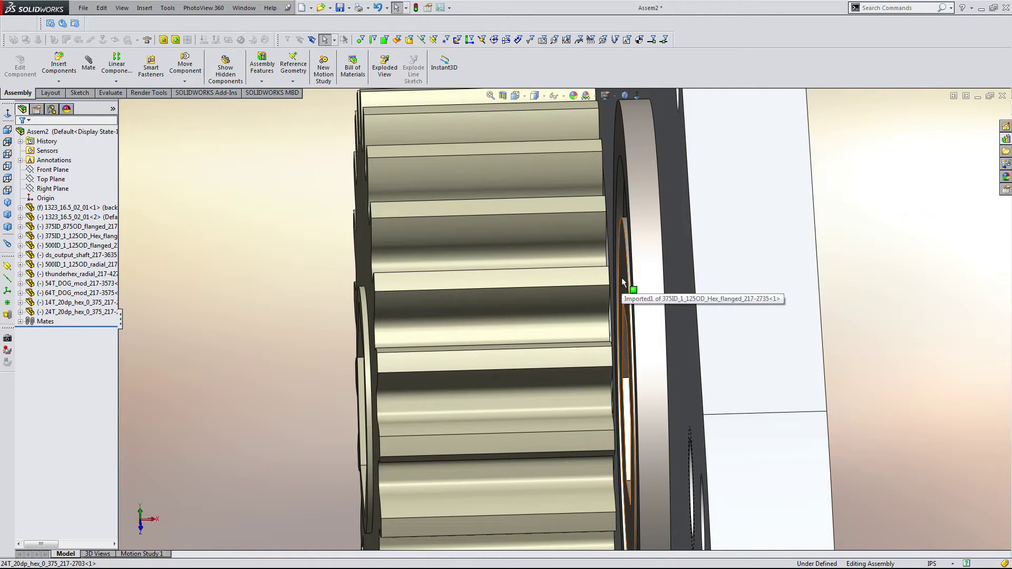
scroll(623, 284, "up", 3)
scroll(580, 306, "down", 5)
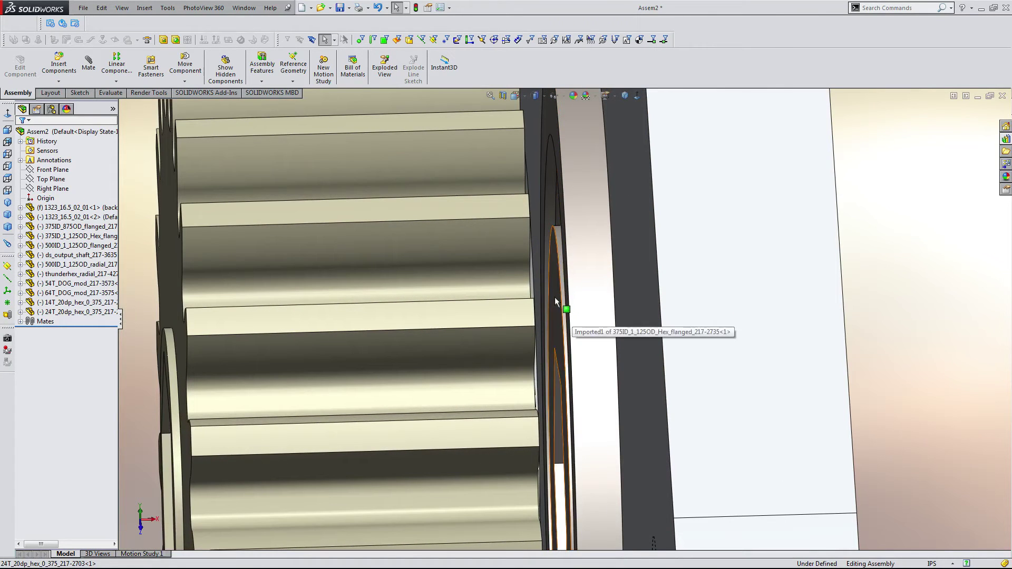
left_click(554, 297)
scroll(555, 302, "up", 2)
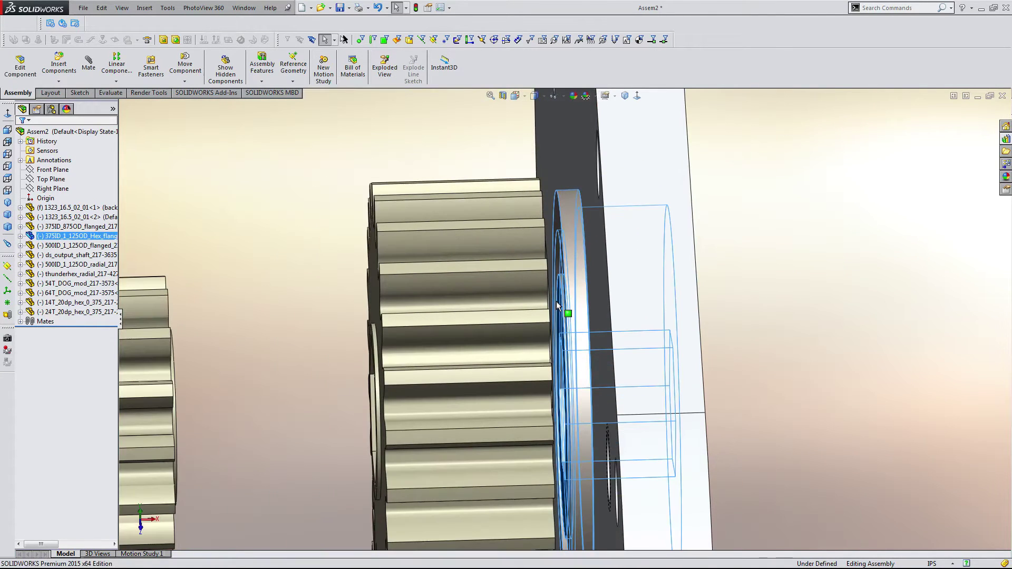
- Slide the 24T gear along its axis away from the hex flanged bearing, toward the 14T gear
middle_click_drag(556, 302, 554, 328)
scroll(555, 328, "up", 2)
left_click_drag(528, 347, 421, 352)
left_click(483, 296)
scroll(483, 322, "up", 4)
scroll(492, 334, "down", 4)
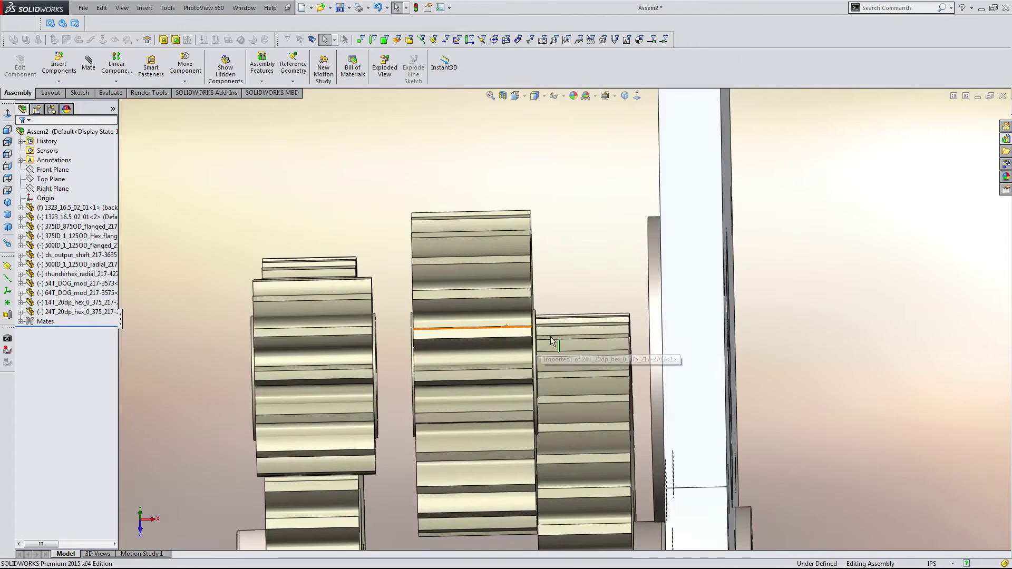
- Switch to Chrome and open the McMaster-Carr website in a new tab
left_click(79, 558)
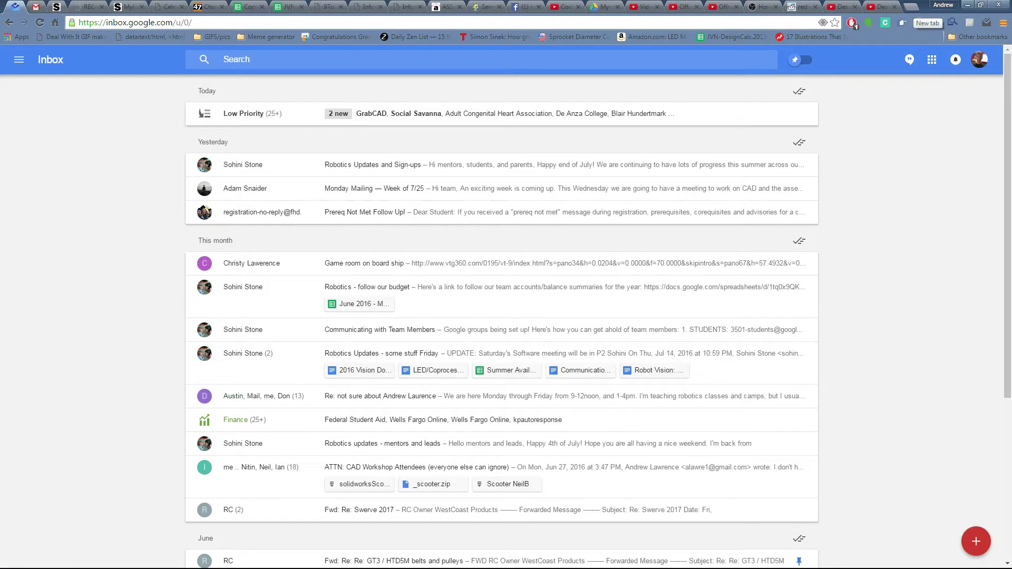
key("ctrl+t")
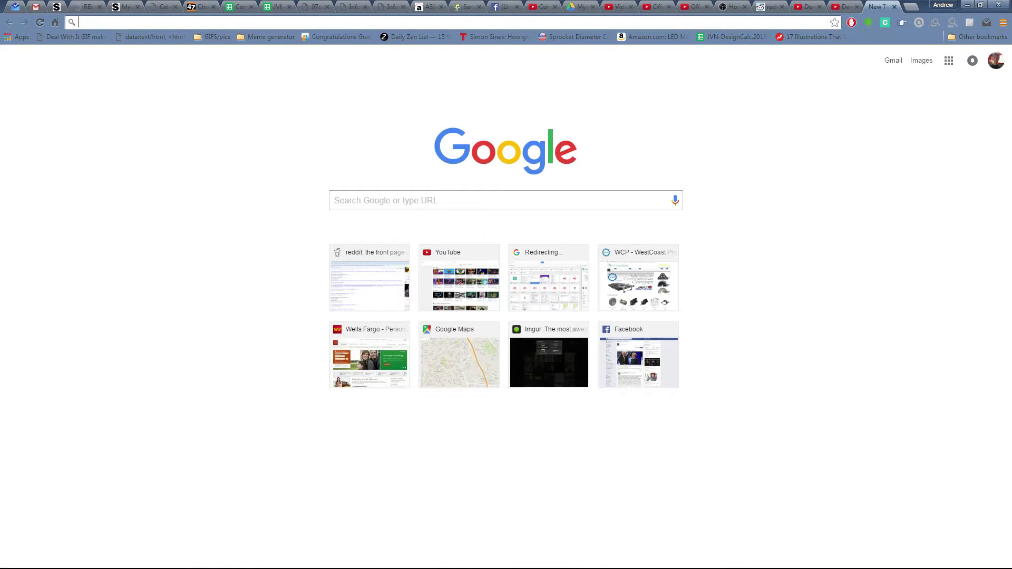
type("mcmmo")
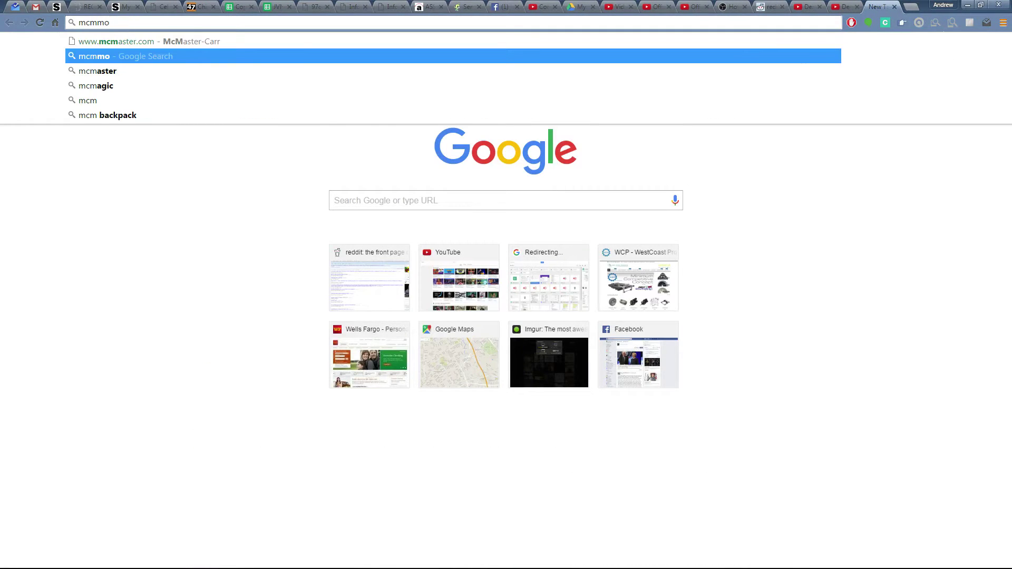
key("Up")
key("Return")
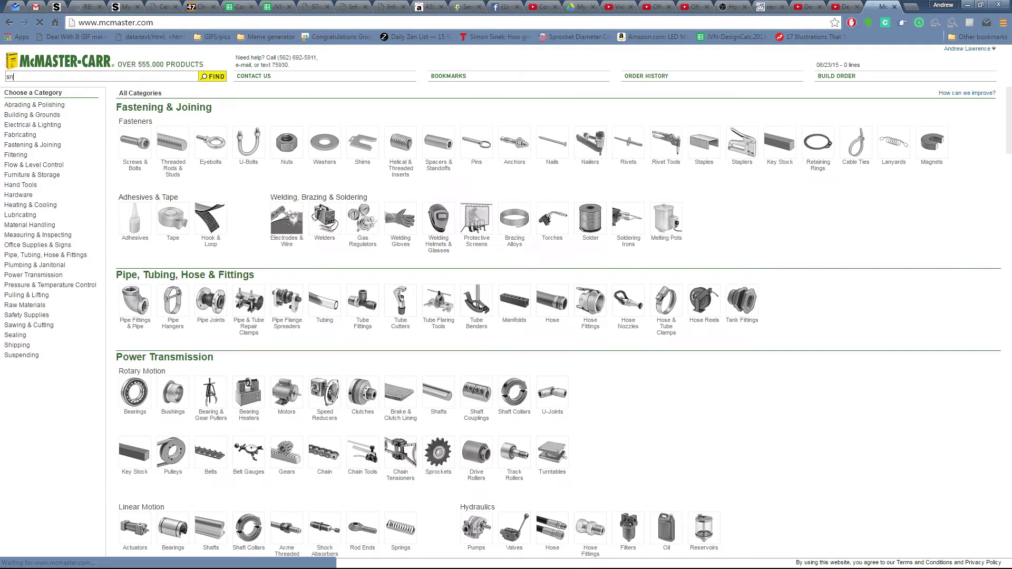
- Search the McMaster-Carr catalog for snap rings and open the Retaining Rings category
type("snaps")
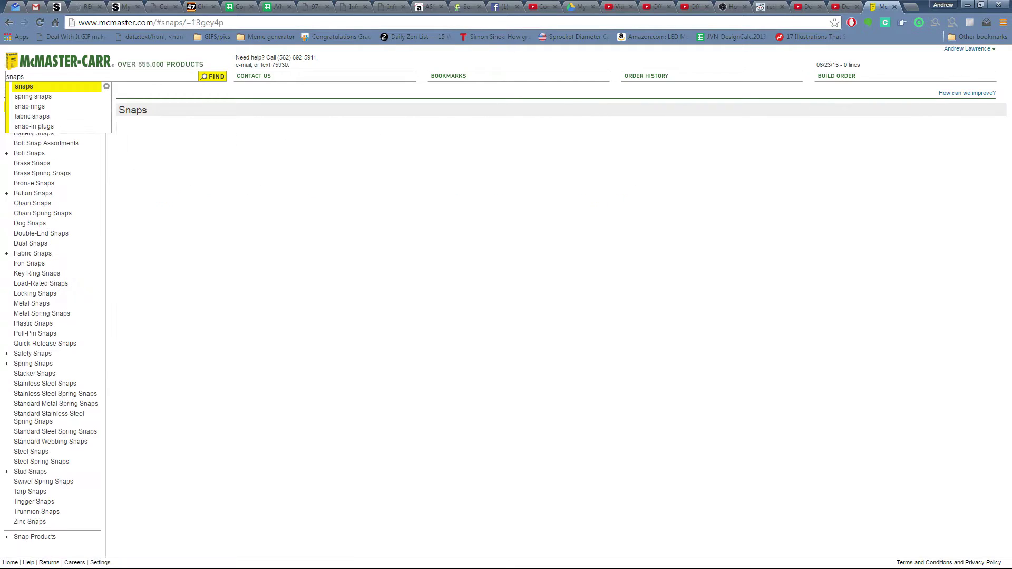
key("Down")
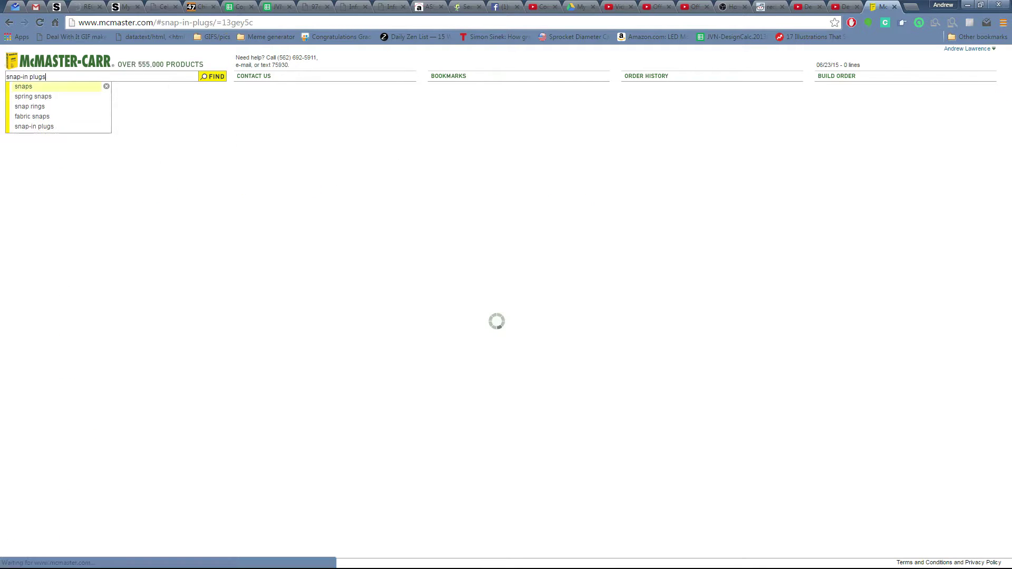
key("BackSpace")
type("ring")
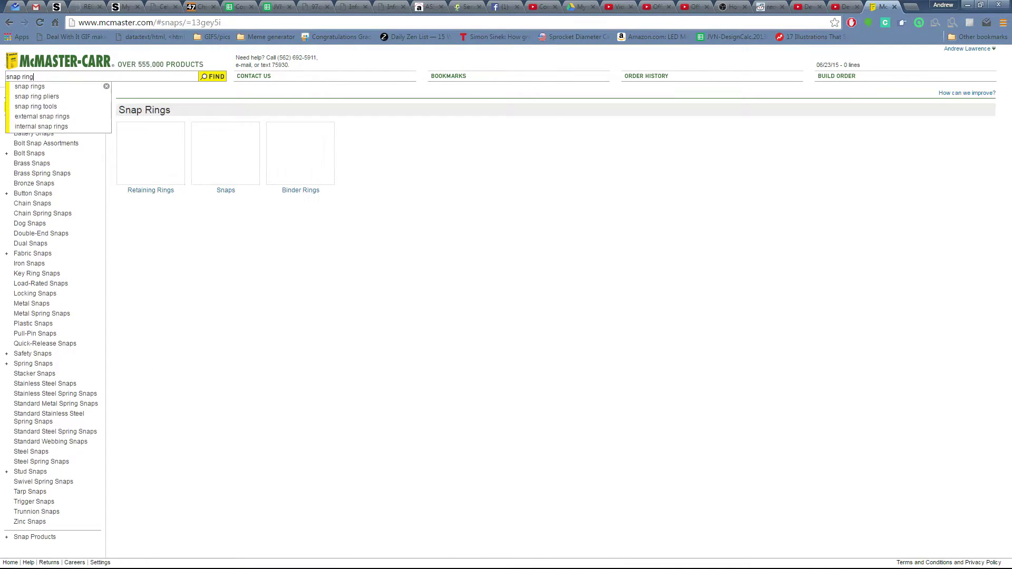
left_click(151, 152)
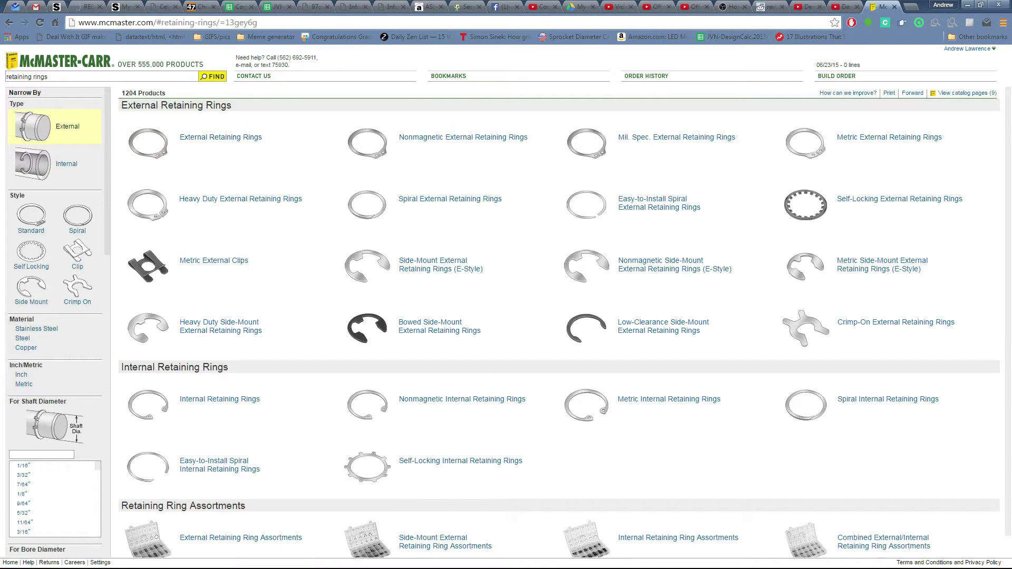
- Narrow the retaining rings to external, standard style for a 3/8" shaft diameter, and close the page to return to SOLIDWORKS
left_click(33, 126)
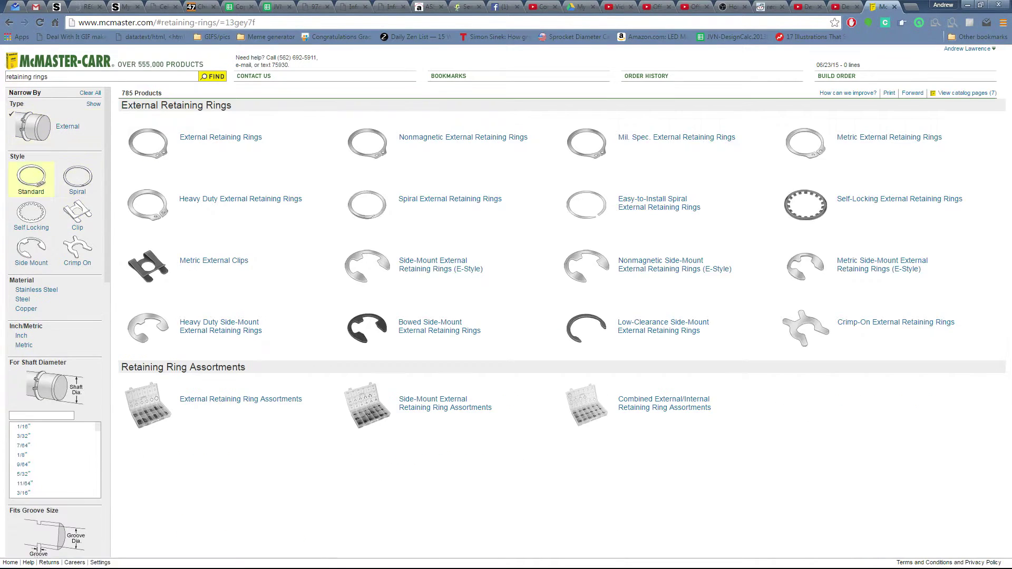
left_click(31, 177)
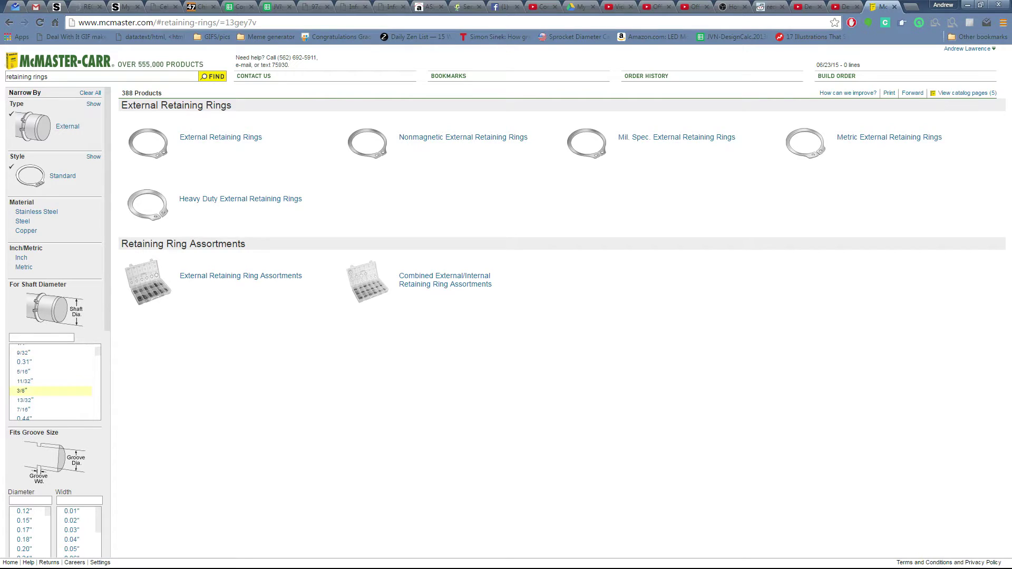
left_click(22, 391)
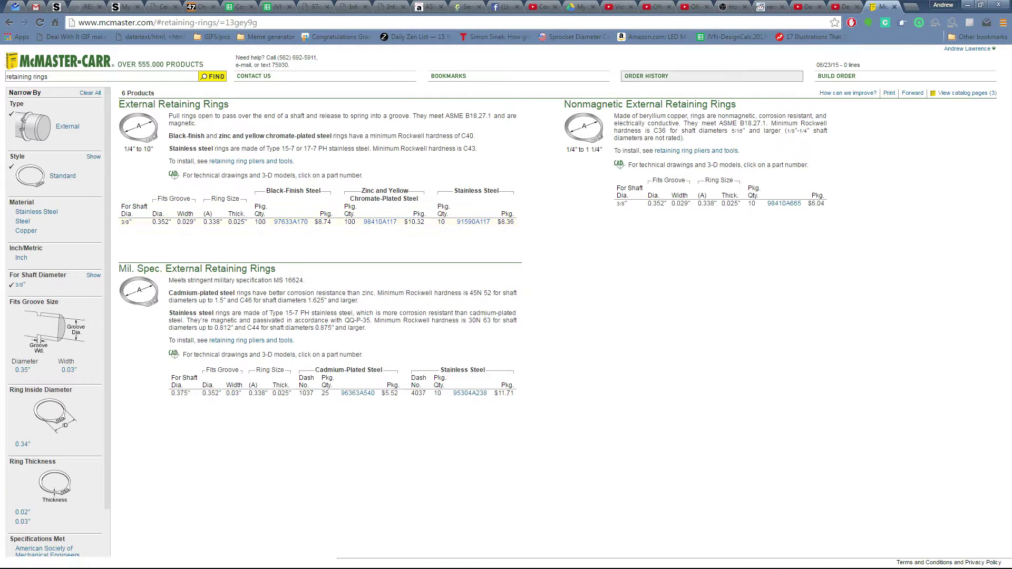
left_click(894, 6)
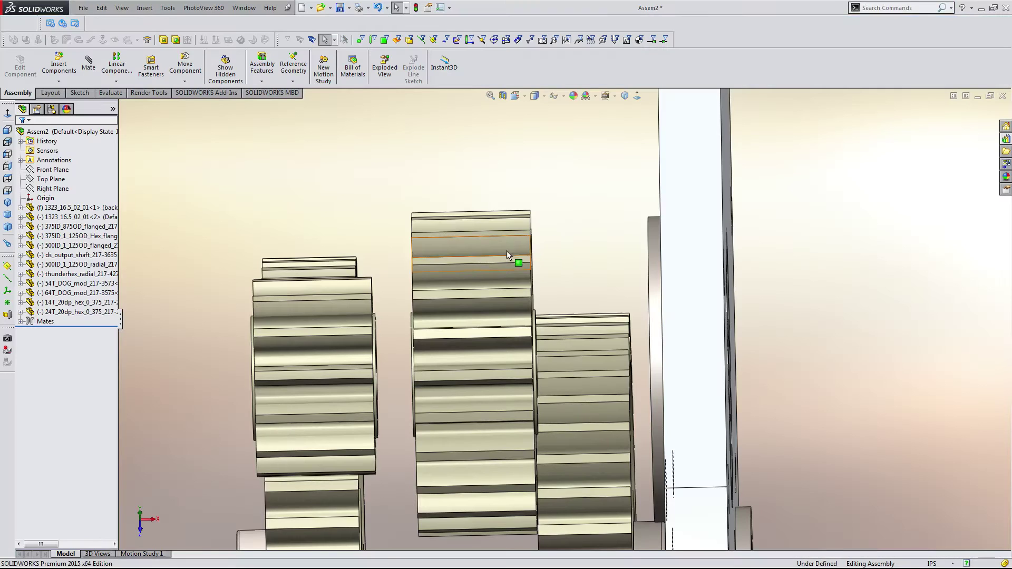
- Add a 0.03 in distance mate between the 24T gear's hub face and the inner race face of the 375ID_1_125OD_Hex_flanged bearing
scroll(527, 318, "up", 3)
middle_click_drag(526, 318, 536, 332)
scroll(610, 308, "down", 5)
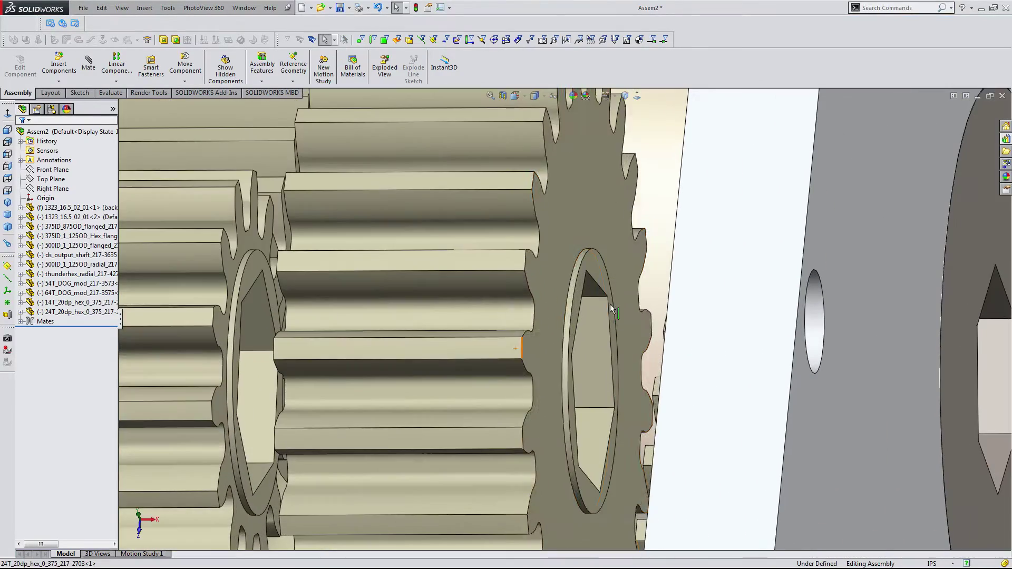
left_click(593, 267)
middle_click_drag(593, 267, 731, 291)
scroll(731, 292, "down", 2)
left_click(730, 292, "ctrl")
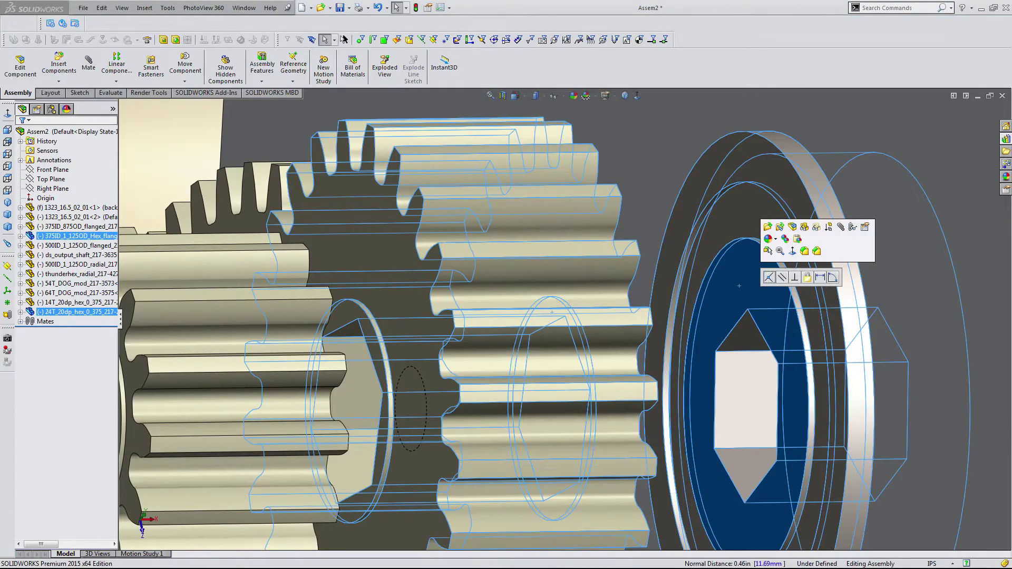
left_click(819, 277)
type(".03")
key("Return")
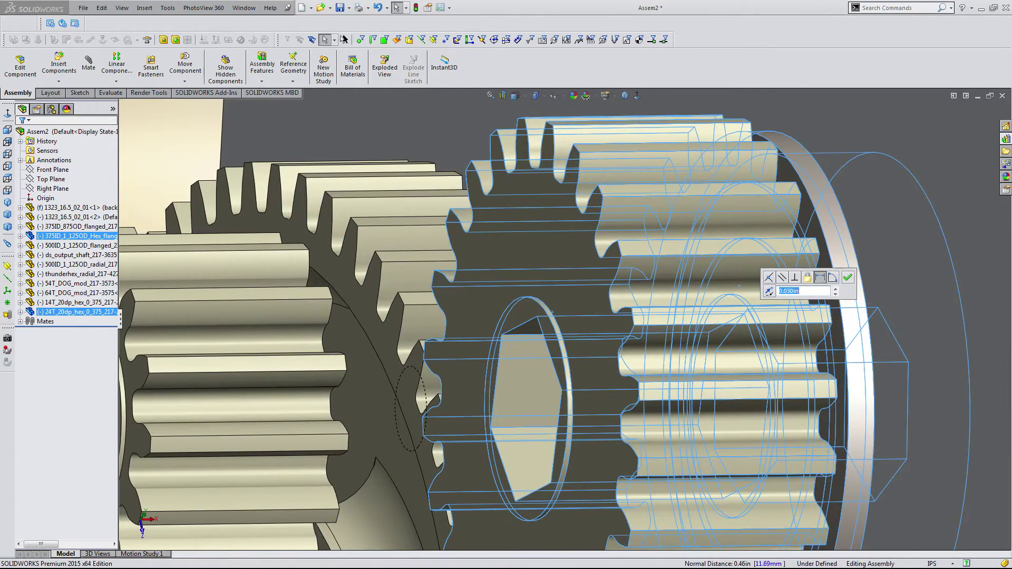
key("Return")
scroll(764, 301, "up", 4)
middle_click_drag(711, 301, 637, 290)
scroll(635, 287, "up", 8)
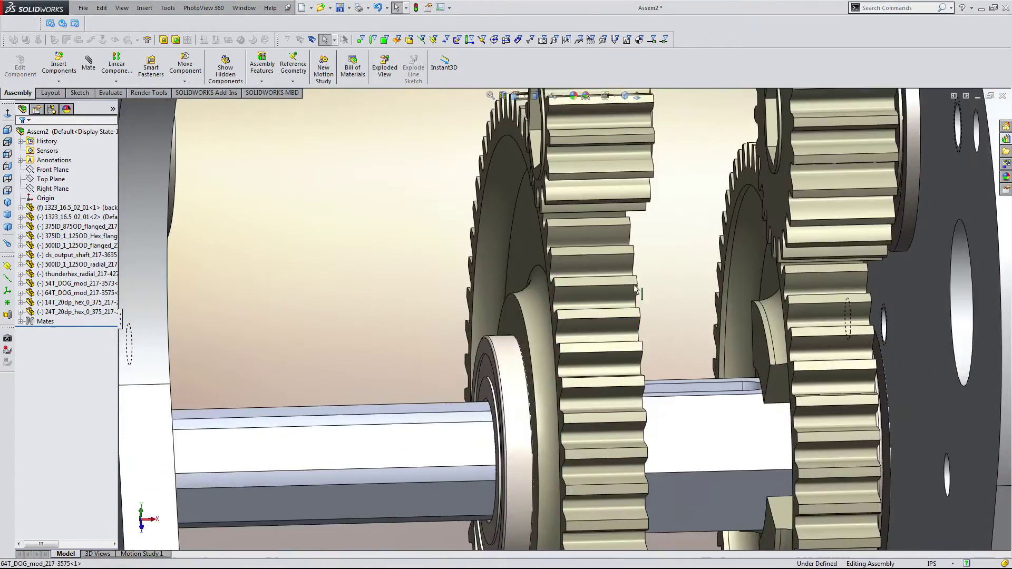
scroll(635, 287, "up", 6)
left_click(677, 194)
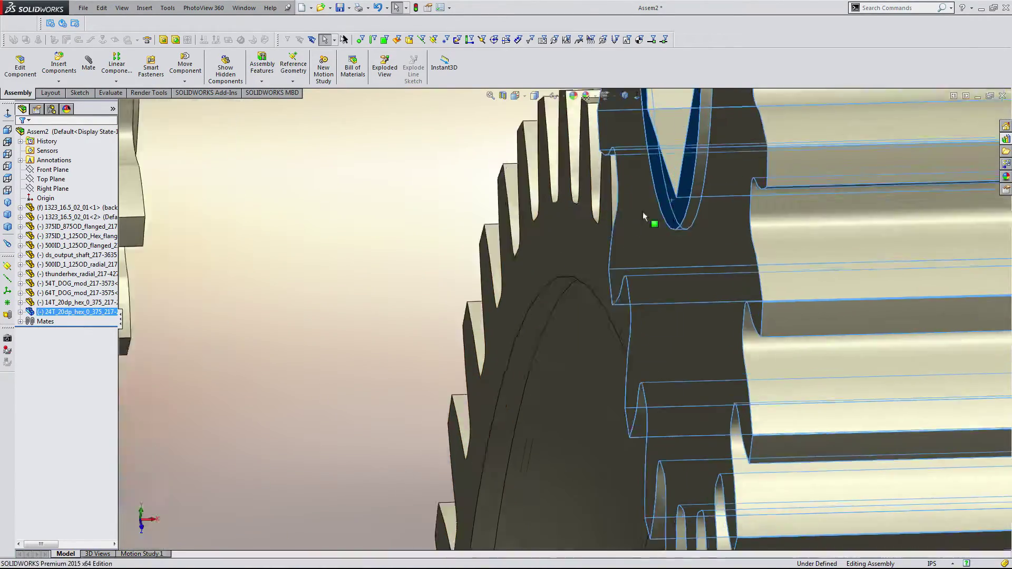
scroll(580, 248, "down", 10)
scroll(320, 372, "up", 6)
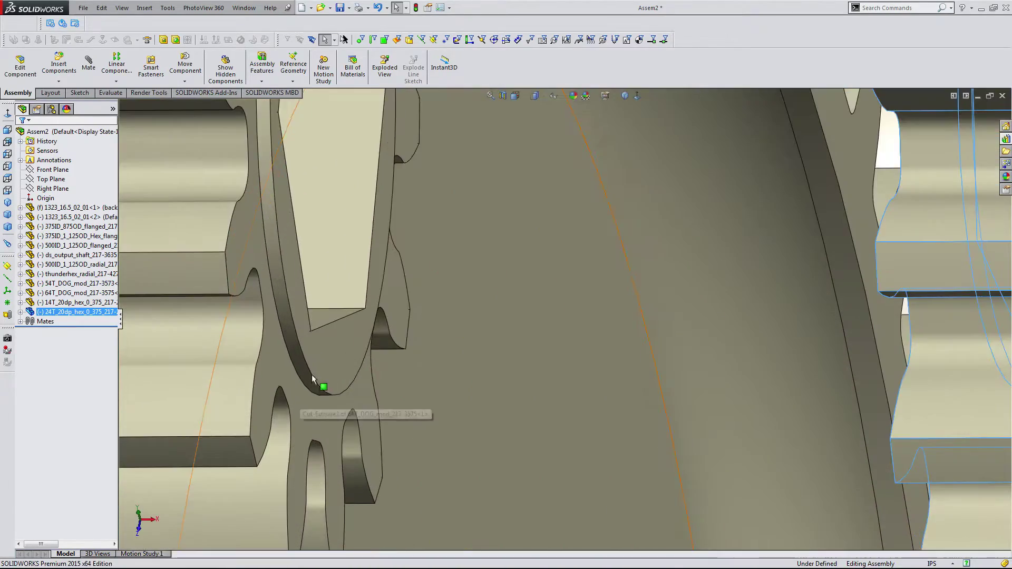
left_click(318, 360, "ctrl")
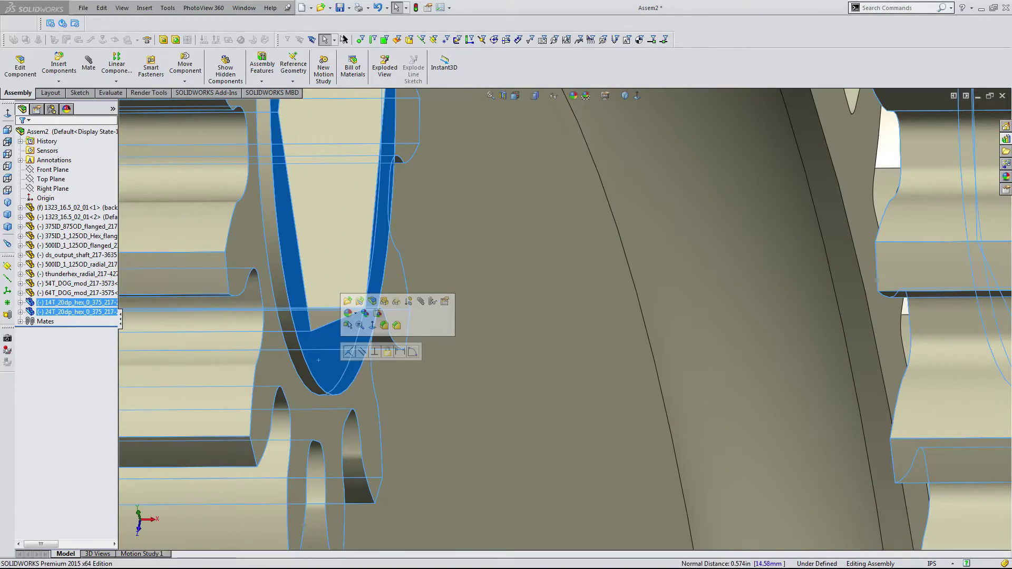
scroll(649, 390, "down", 10)
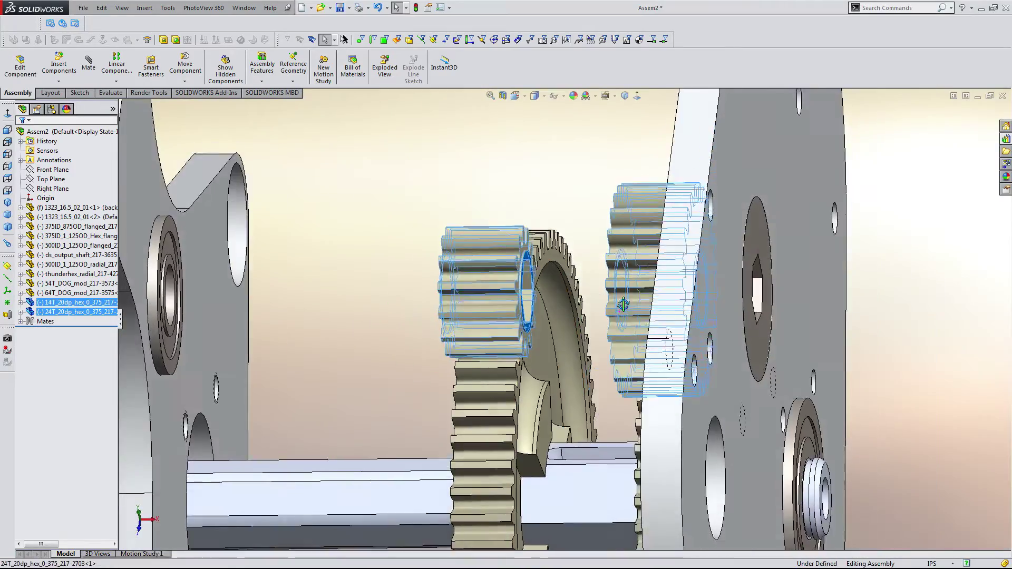
middle_click_drag(624, 304, 536, 389)
left_click(494, 205)
- Try to mate the facing hub faces of the 14T and 24T gears at a distance of 0.5 in
scroll(582, 331, "up", 5)
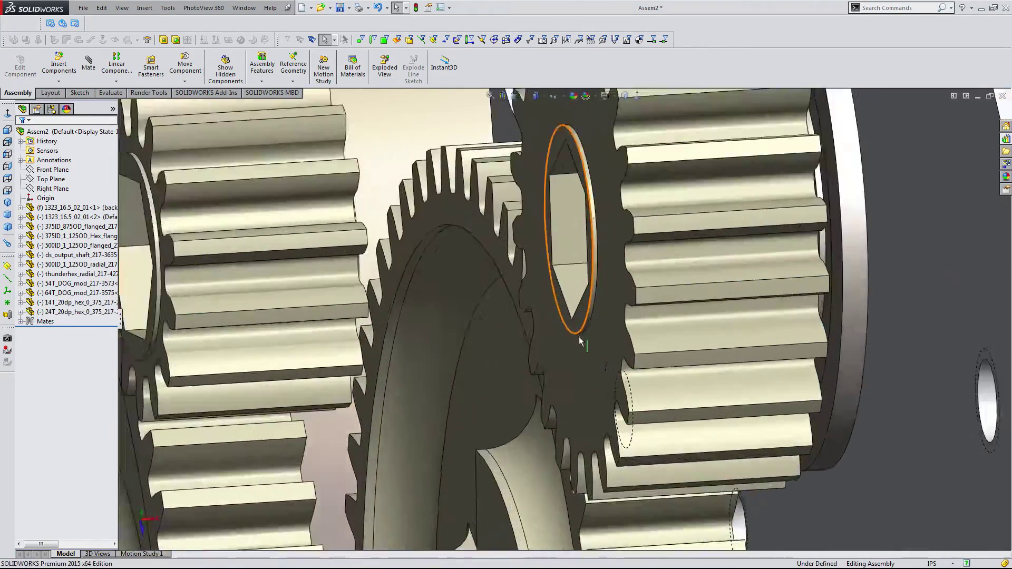
left_click(577, 318)
middle_click_drag(577, 318, 301, 369)
scroll(302, 368, "up", 3)
left_click(279, 328, "ctrl")
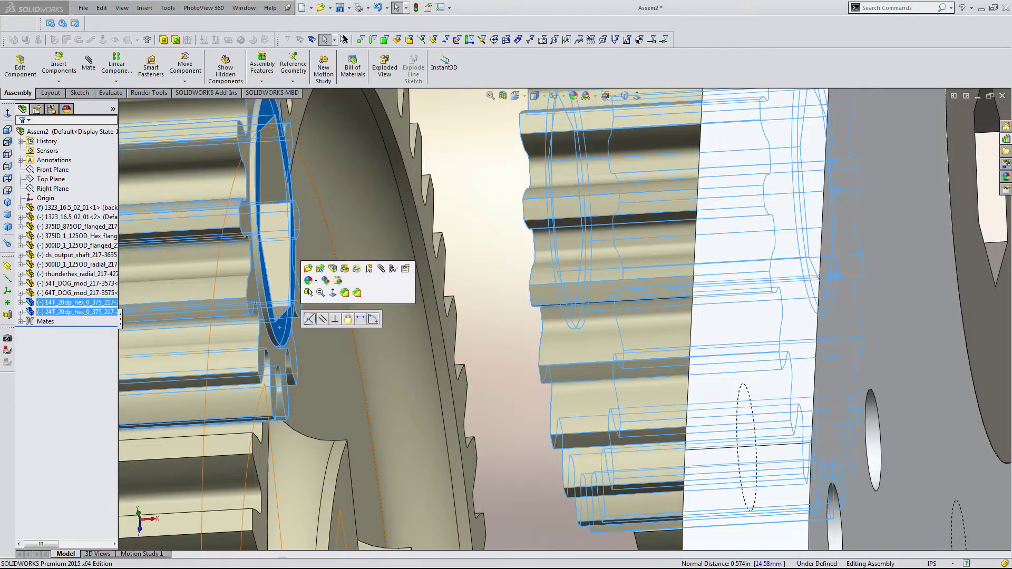
left_click(360, 319)
type(".5")
key("Return")
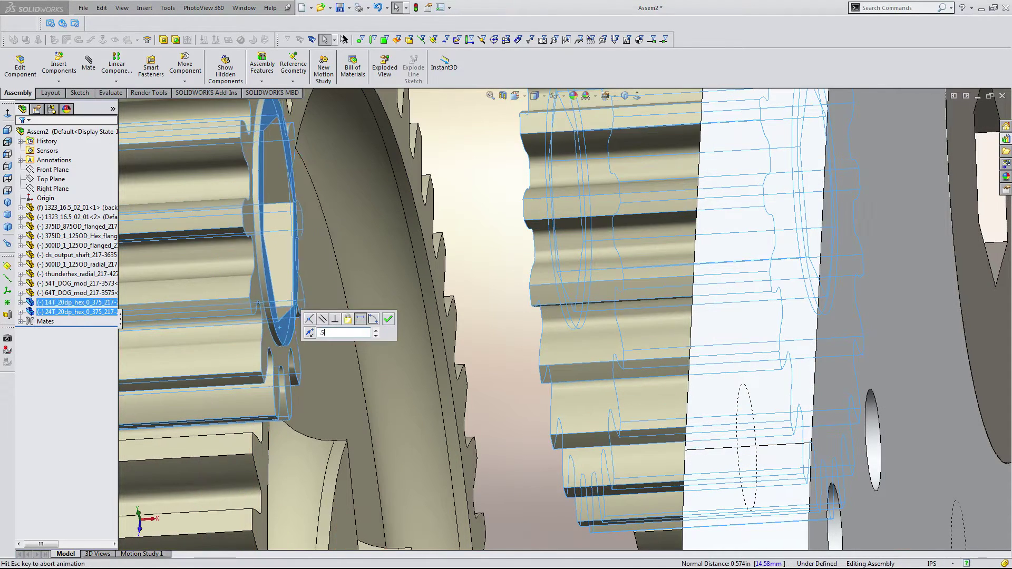
left_click(388, 318)
- Examine the 14T gear's axial position relative to the 64T dog gear, the 24T gear and the two plates
middle_click_drag(388, 319, 485, 280)
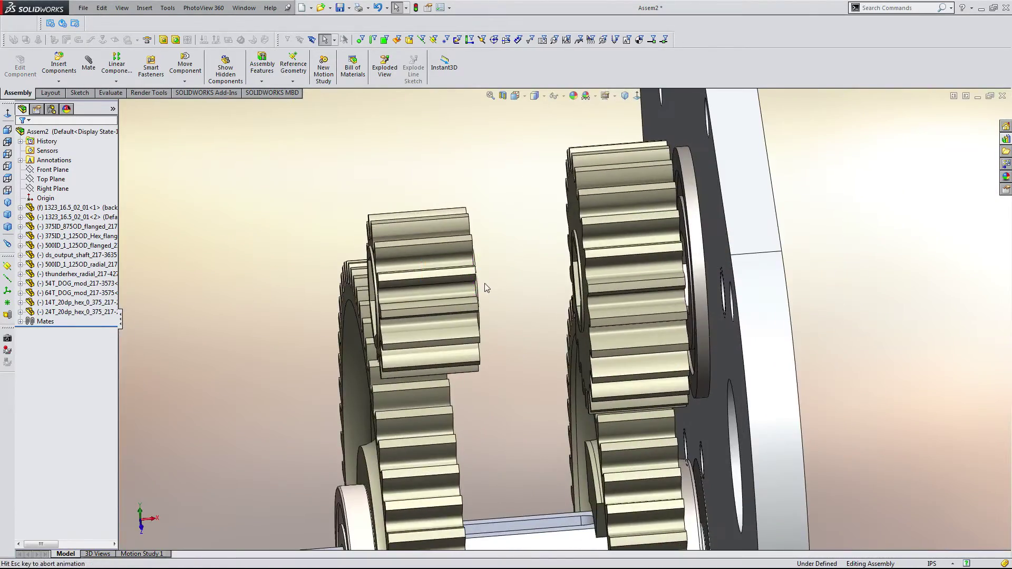
scroll(485, 283, "down", 3)
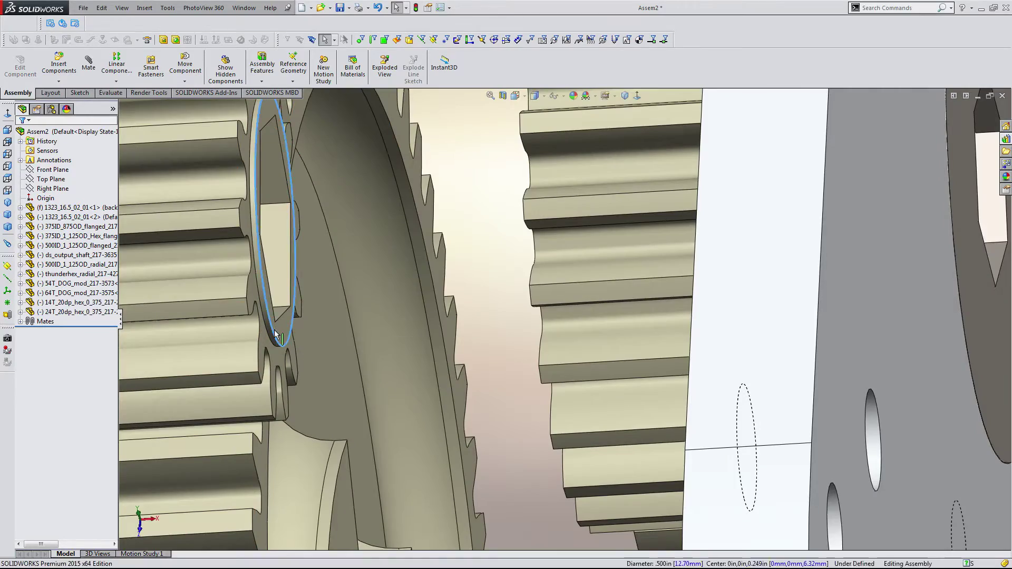
scroll(500, 274, "up", 6)
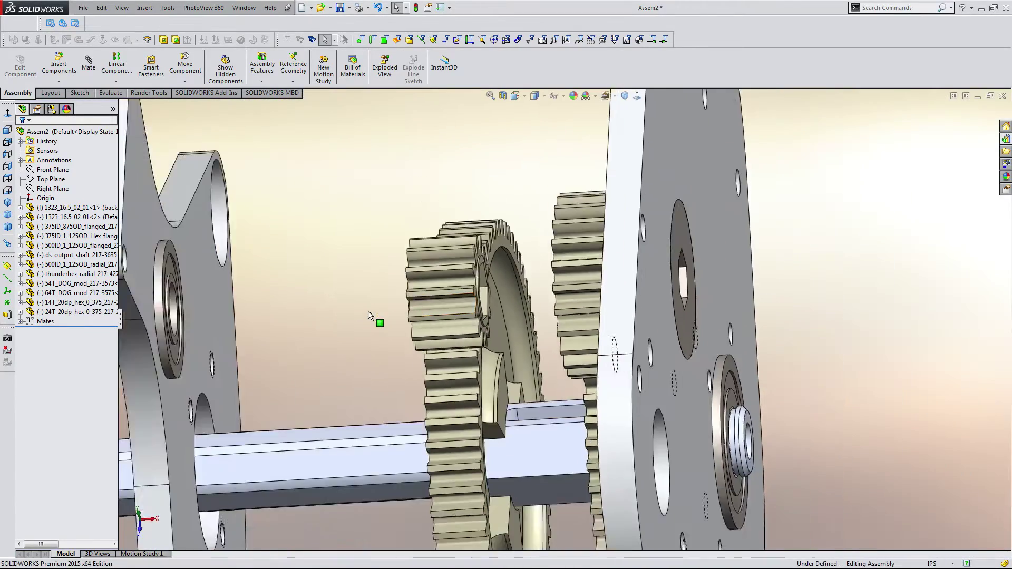
middle_click_drag(368, 311, 393, 280)
scroll(432, 308, "down", 3)
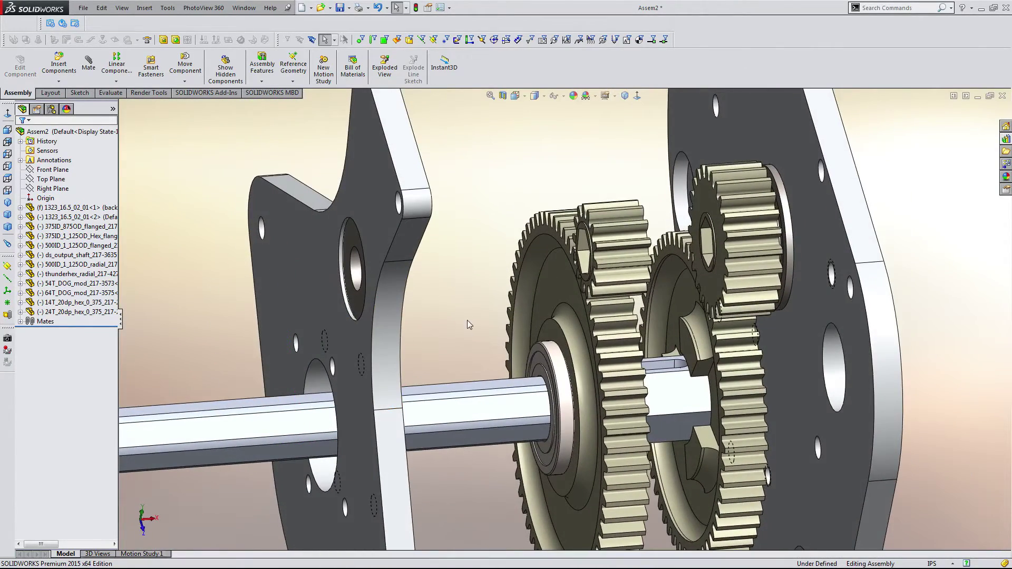
scroll(580, 316, "down", 8)
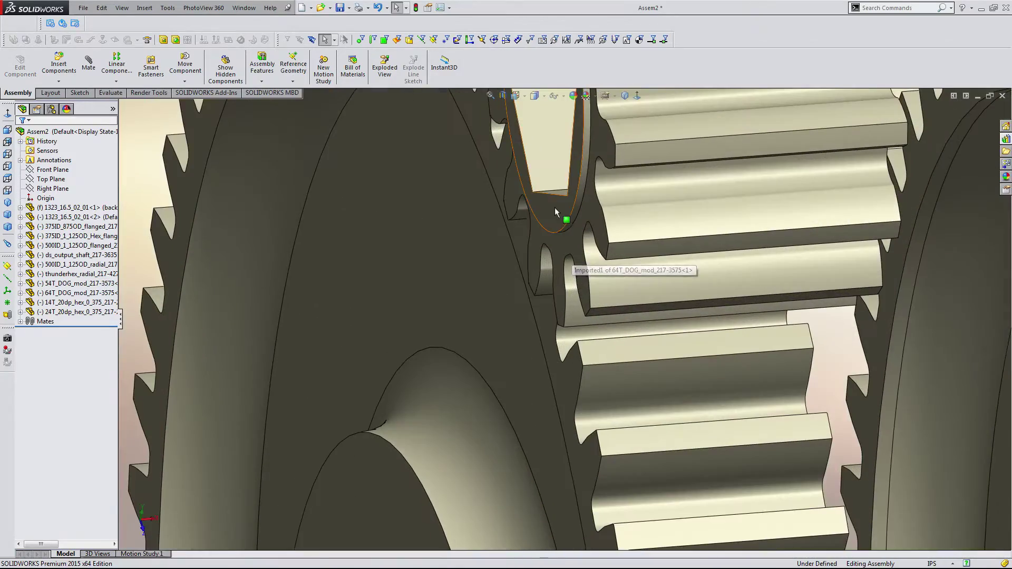
left_click(554, 207)
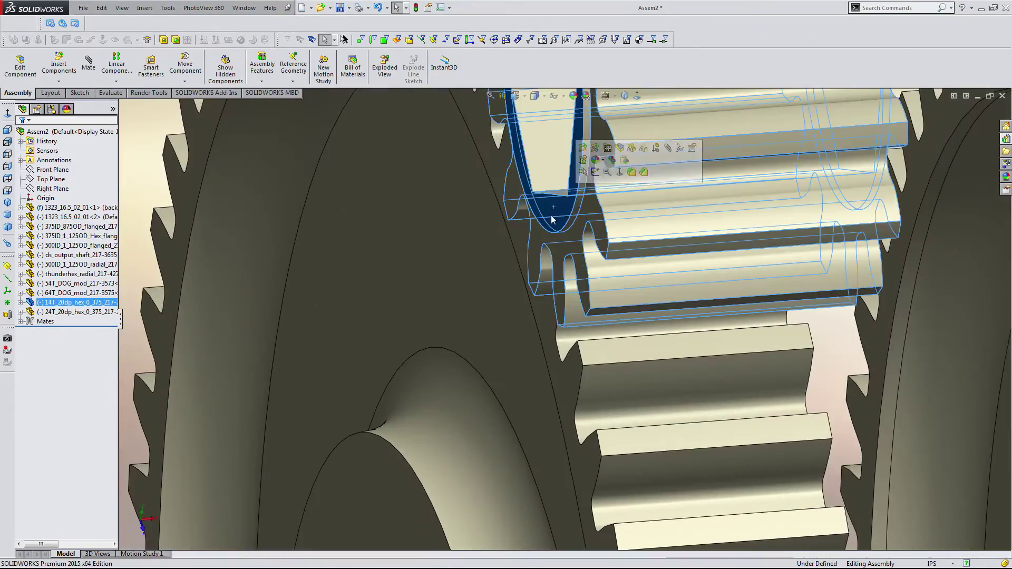
scroll(551, 215, "up", 5)
middle_click_drag(422, 270, 273, 328)
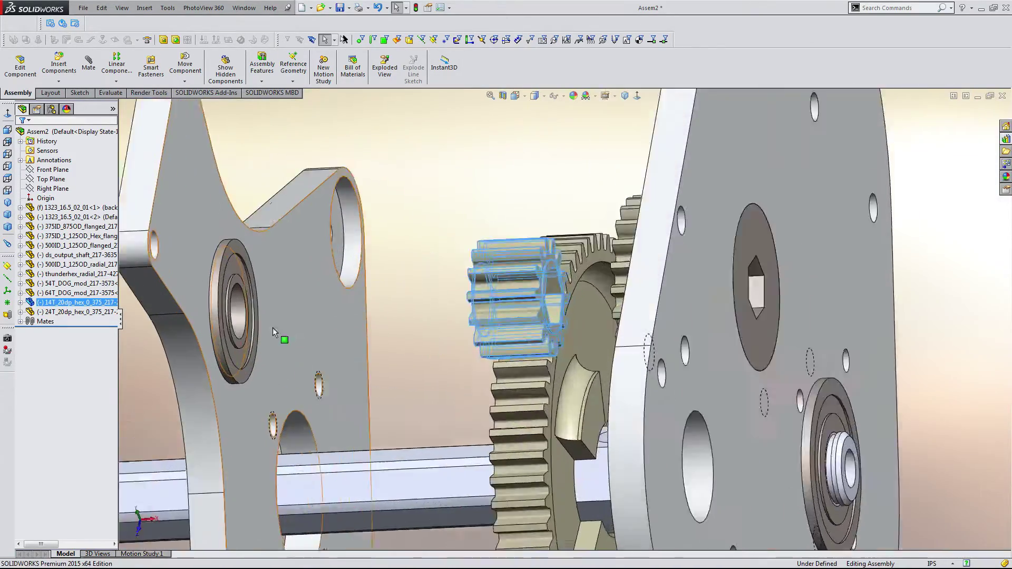
scroll(265, 342, "down", 3)
scroll(503, 294, "up", 2)
scroll(504, 295, "up", 3)
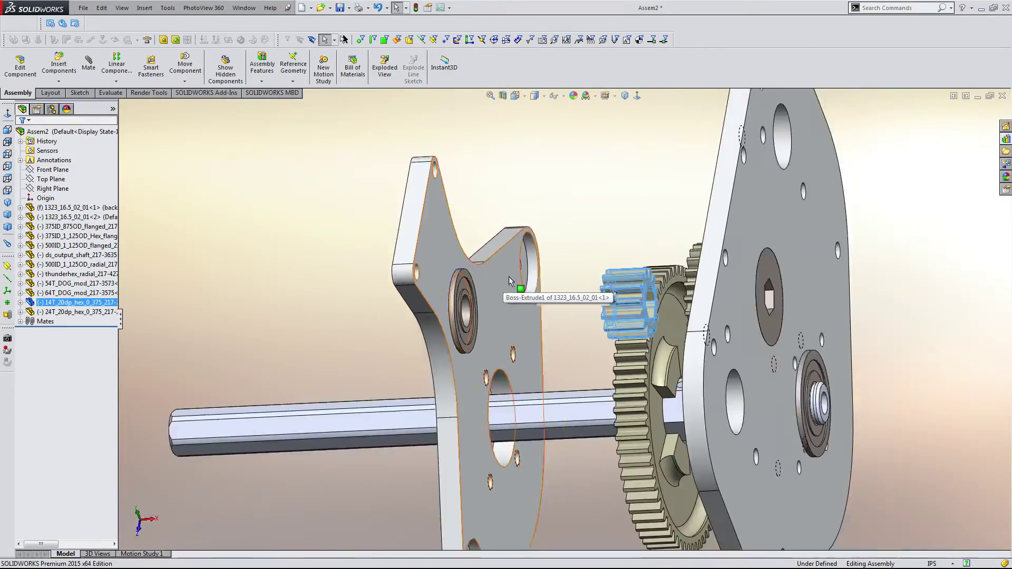
middle_click_drag(504, 294, 619, 257)
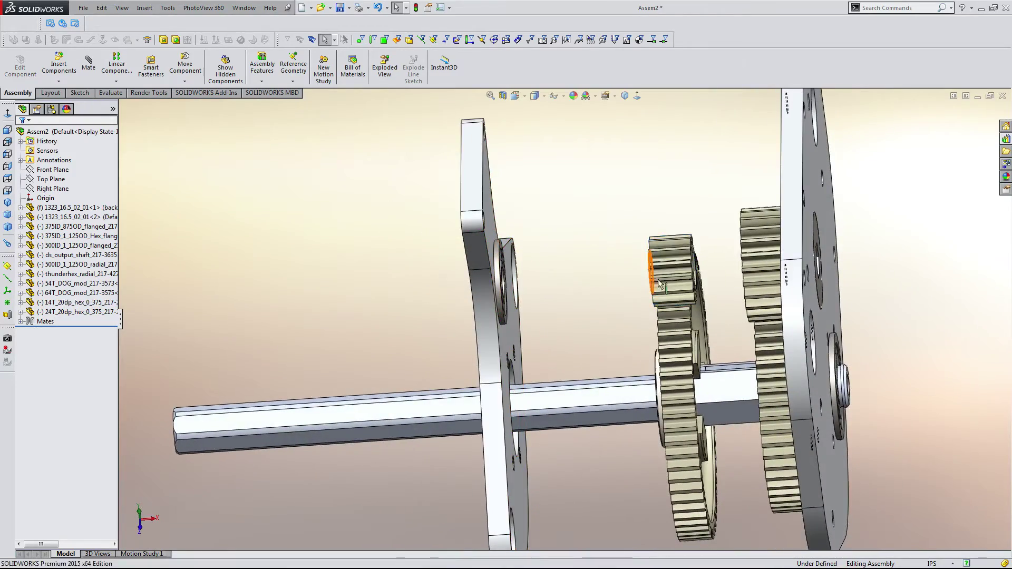
- Slide the movable plate with the output shaft, dog gears and 24T gear slightly toward the fixed plate
scroll(659, 283, "down", 10)
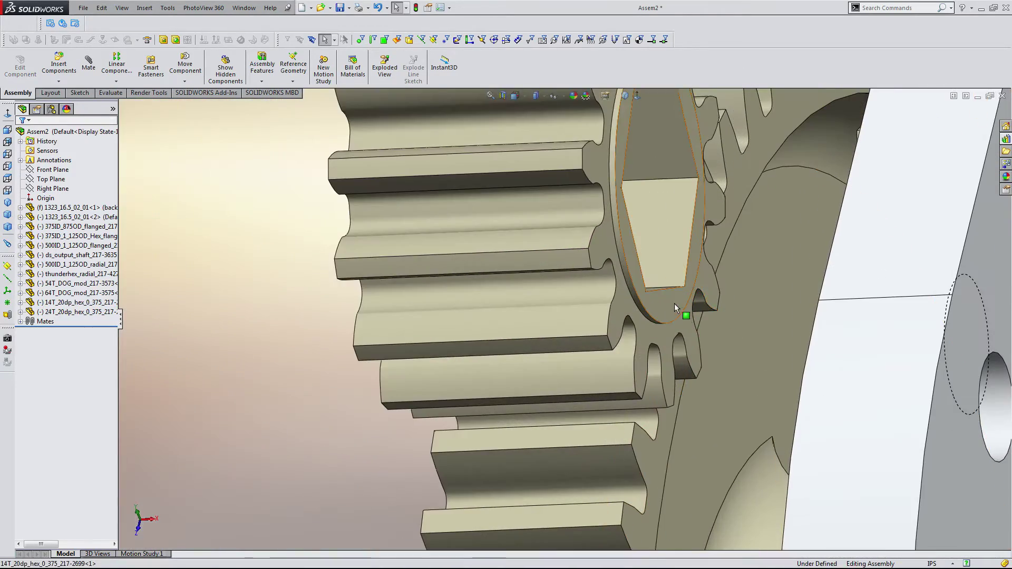
left_click(675, 305)
scroll(640, 306, "up", 3)
middle_click_drag(640, 306, 372, 360)
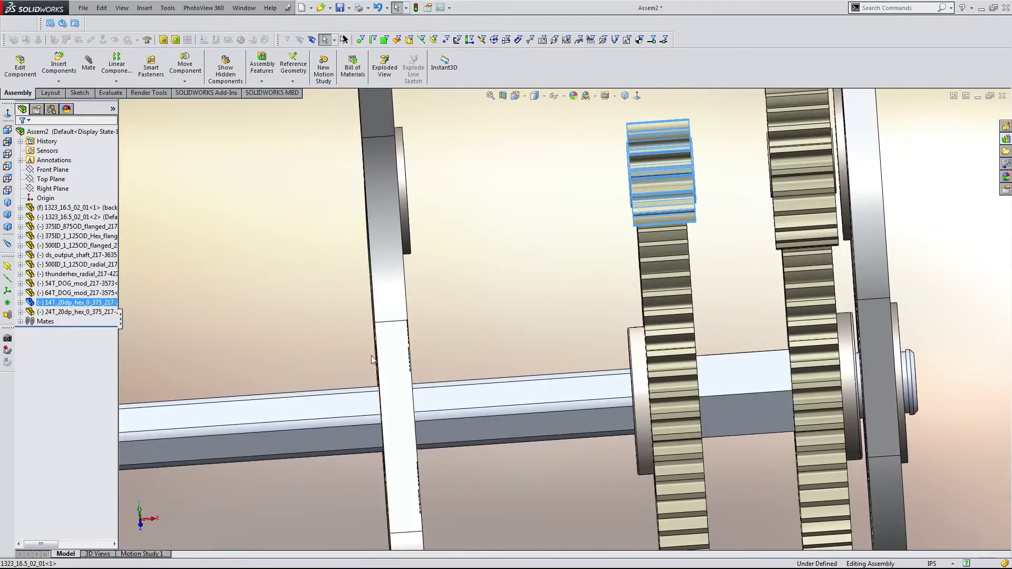
left_click_drag(374, 360, 281, 389)
left_click_drag(908, 417, 923, 433)
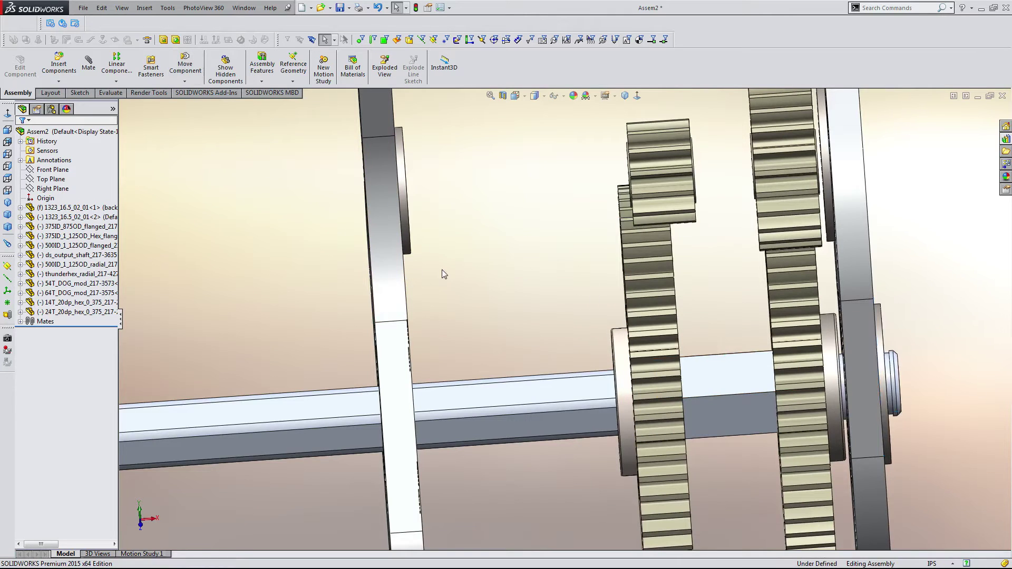
- Add a 0.6 in distance mate between the facing hub faces of the 14T and 24T hex gears
left_click_drag(672, 196, 653, 213)
scroll(695, 214, "down", 8)
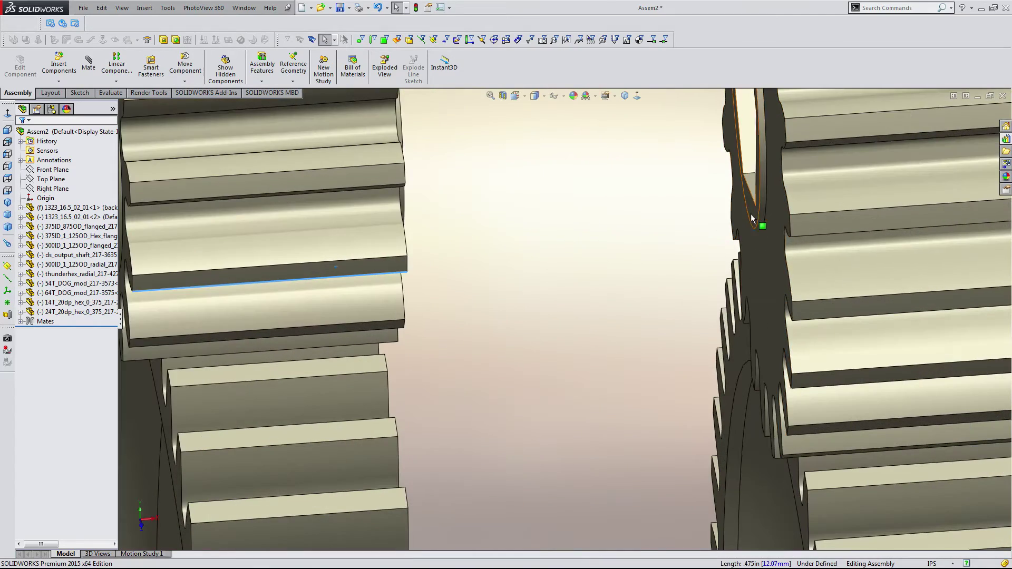
left_click(752, 219)
scroll(619, 248, "up", 5)
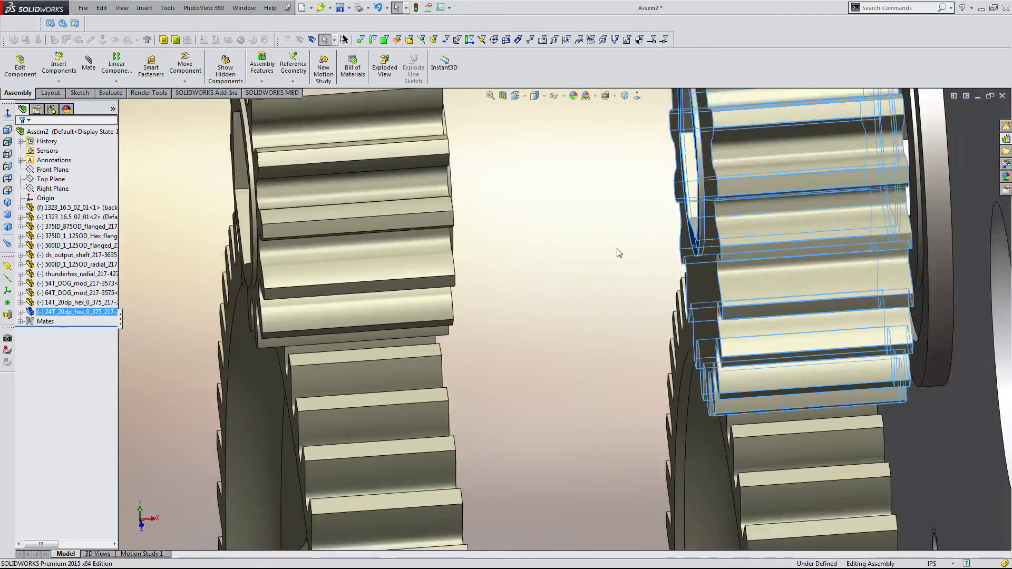
middle_click_drag(619, 248, 525, 279)
scroll(524, 274, "down", 3)
left_click(482, 273, "ctrl")
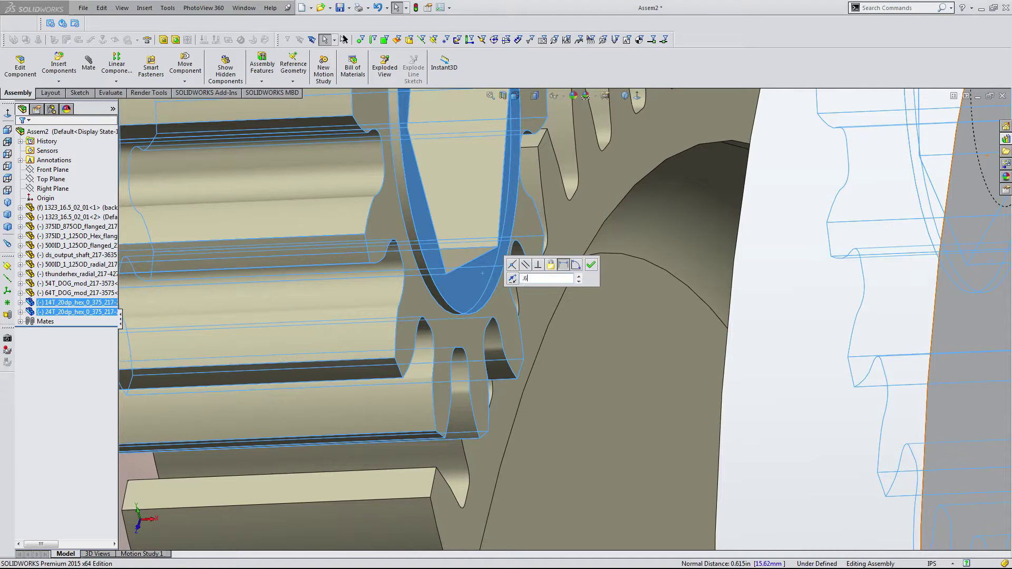
type(".6")
key("Return")
left_click(591, 264)
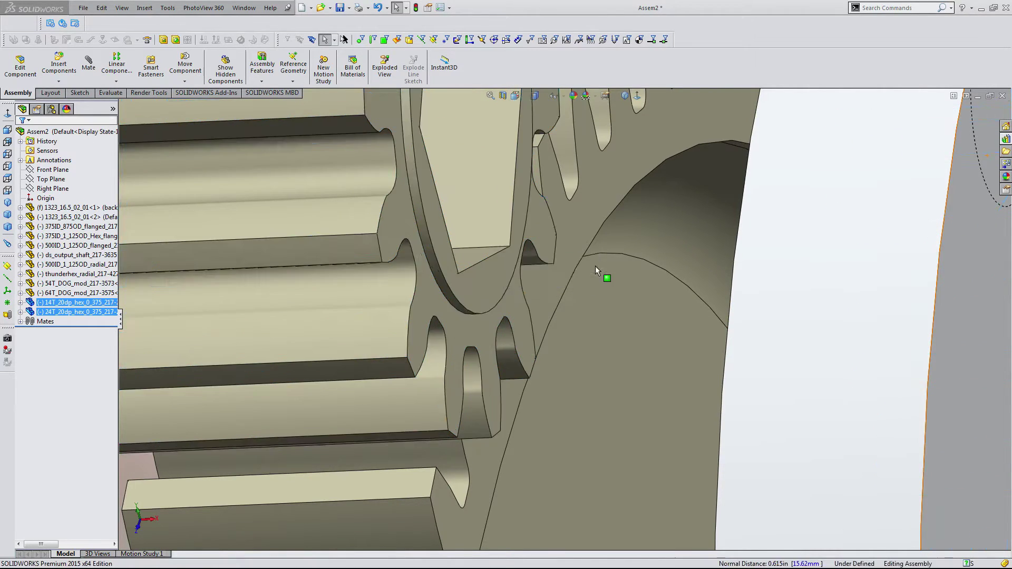
- Examine how the spaced 14T and 24T gears line up with the two dog gears between the plates
scroll(604, 277, "up", 5)
middle_click_drag(604, 277, 615, 221)
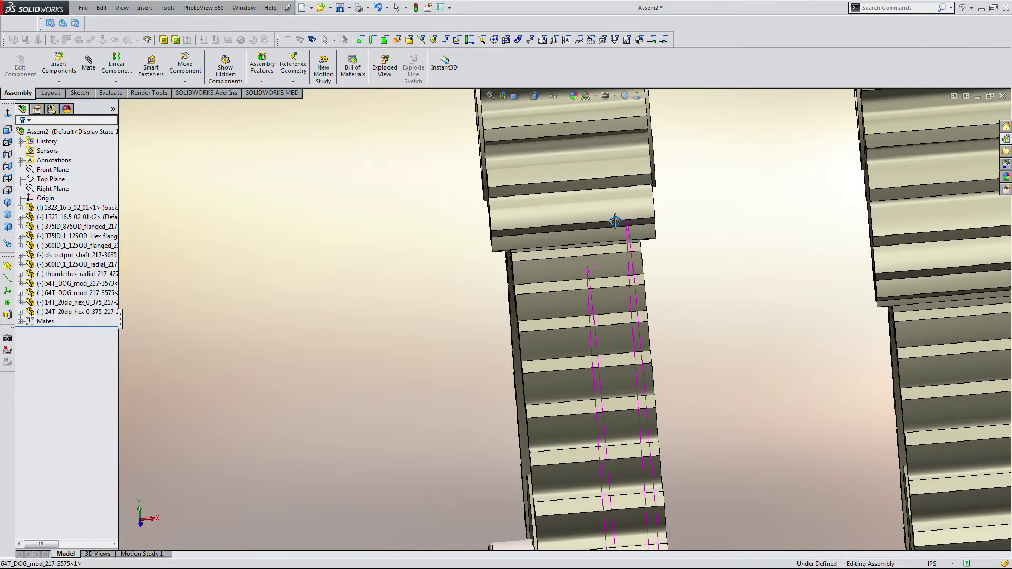
scroll(626, 235, "up", 5)
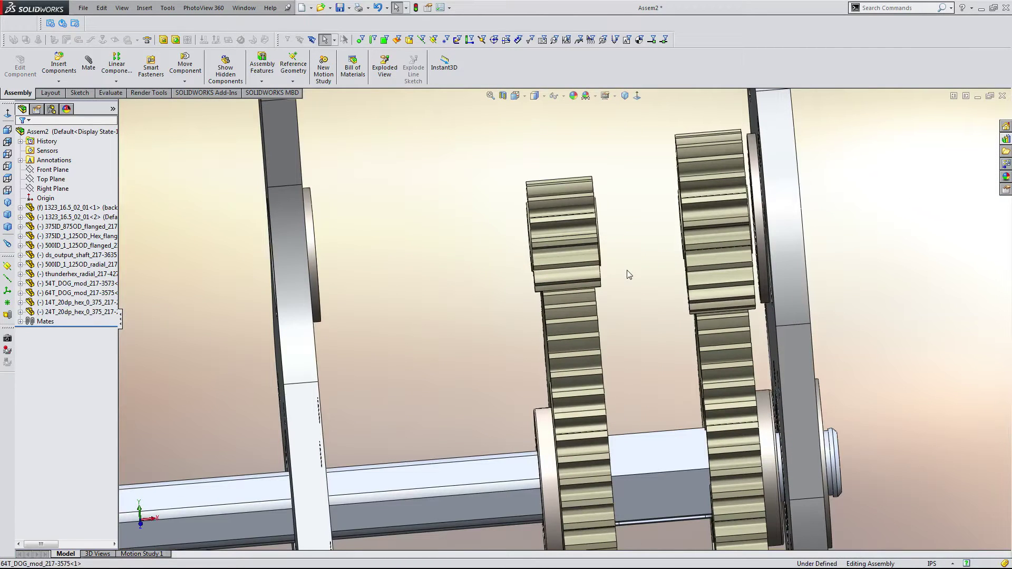
scroll(578, 166, "up", 5)
middle_click_drag(578, 165, 630, 322)
scroll(611, 304, "down", 5)
scroll(613, 307, "up", 3)
scroll(633, 327, "down", 4)
scroll(633, 327, "up", 5)
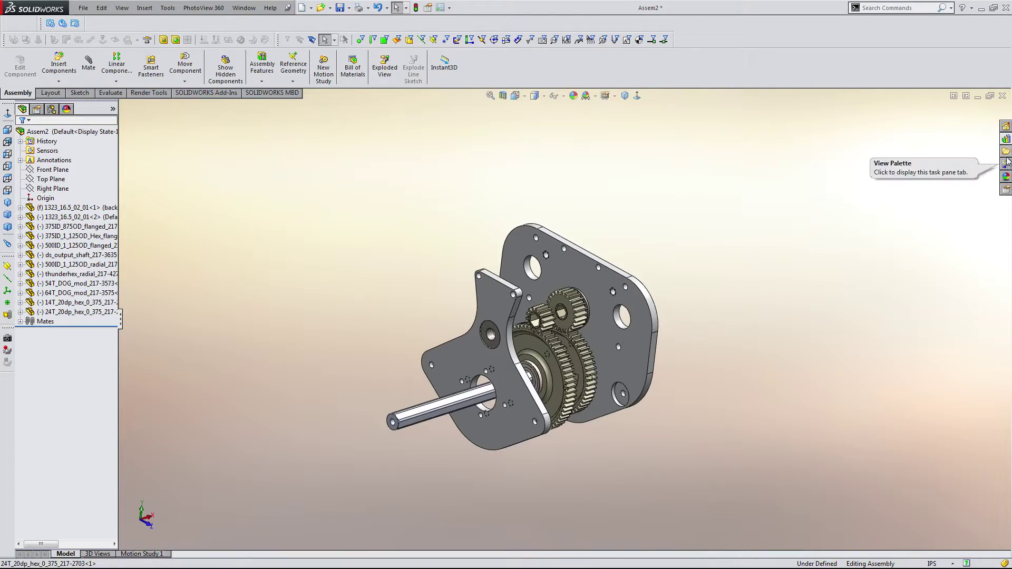
- Insert the CIM_217-200 motor from the design library into the assembly beside the plates
left_click(1005, 139)
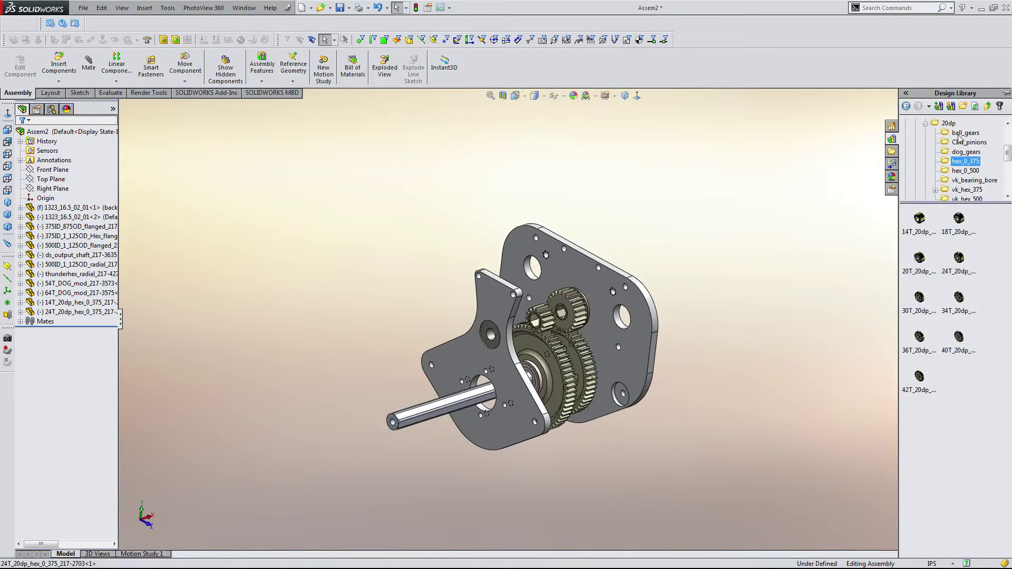
left_click(925, 123)
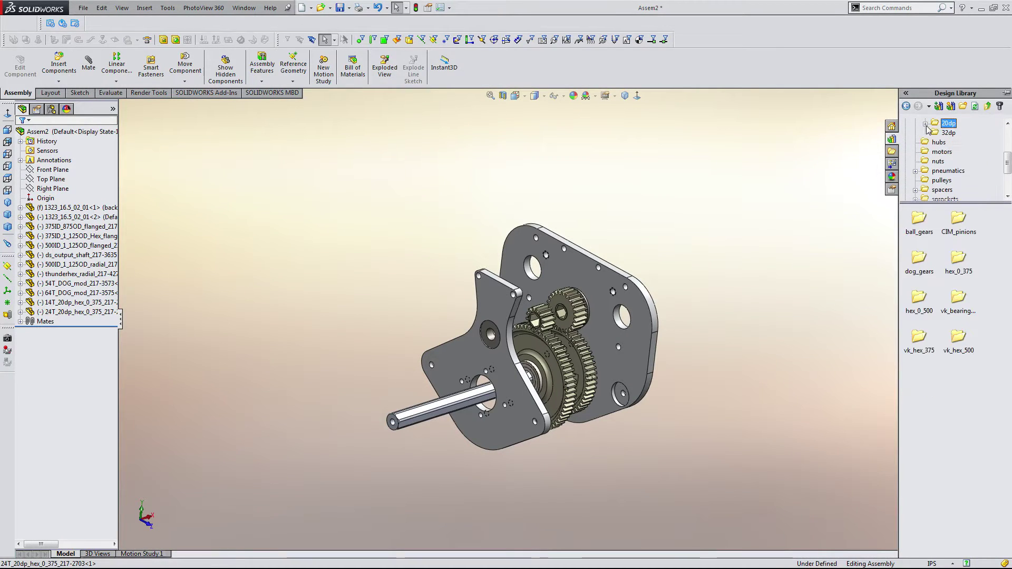
left_click_drag(926, 270, 377, 248)
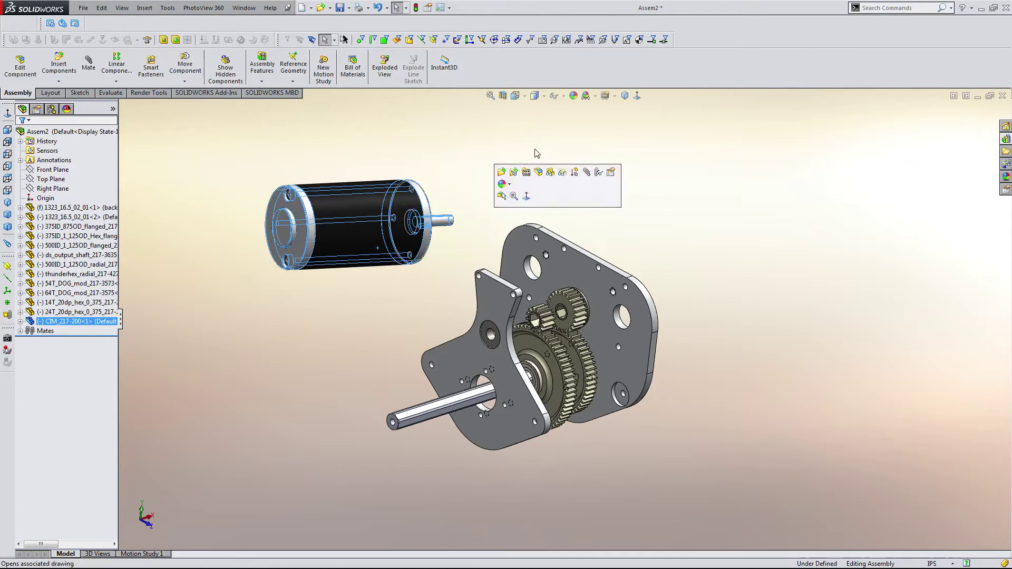
- Add a concentric mate between the movable plate's upper motor mounting hole and a threaded hole on the CIM motor's front face
middle_click_drag(501, 158, 551, 327)
scroll(552, 325, "down", 5)
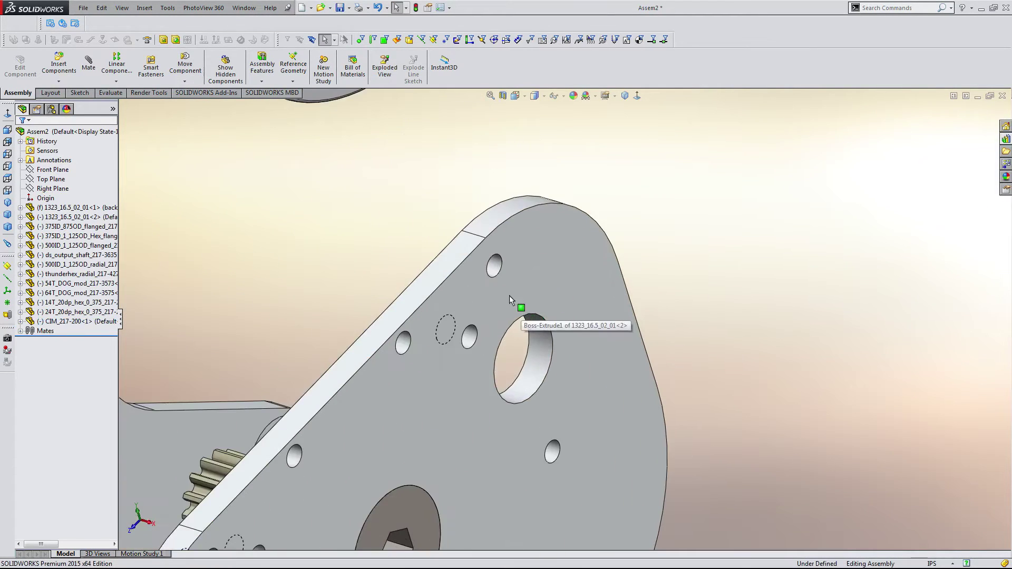
left_click(494, 266)
scroll(511, 169, "up", 5)
scroll(511, 170, "down", 6)
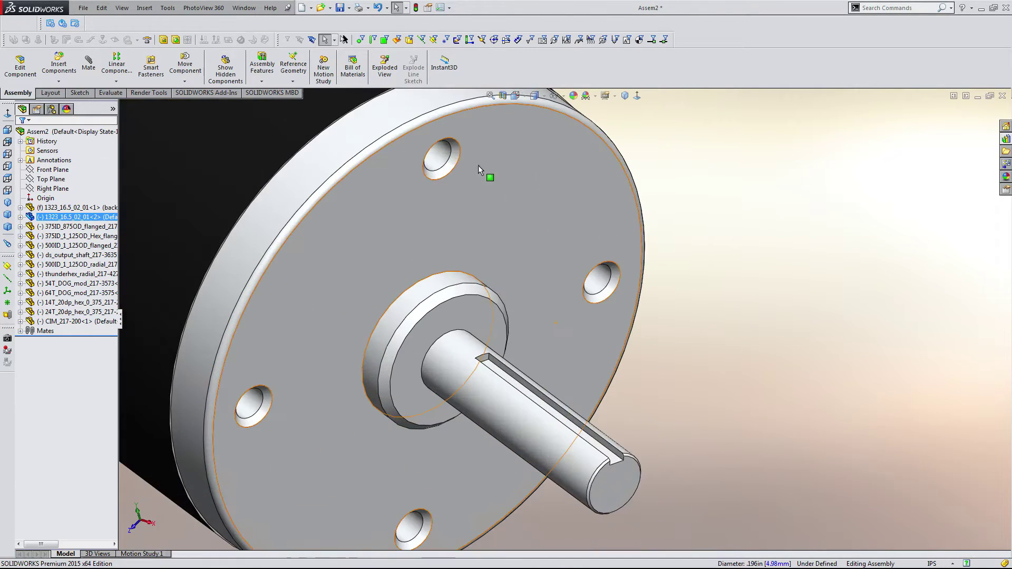
left_click(442, 159)
scroll(510, 271, "up", 5)
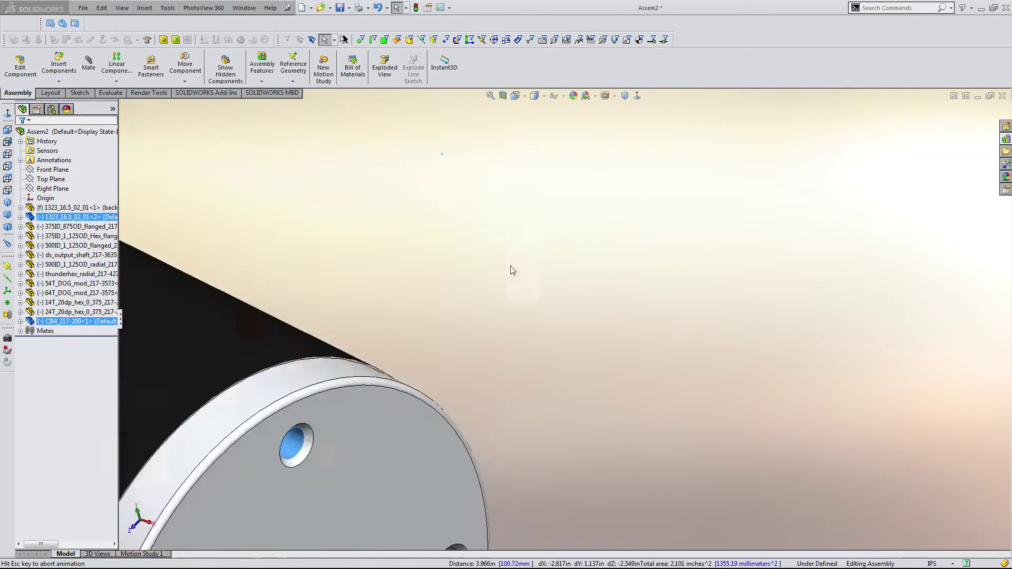
left_click(520, 458)
- Mate the motor's opposite mounting hole concentric with the small plate hole on the other side of the motor bore
scroll(519, 458, "up", 3)
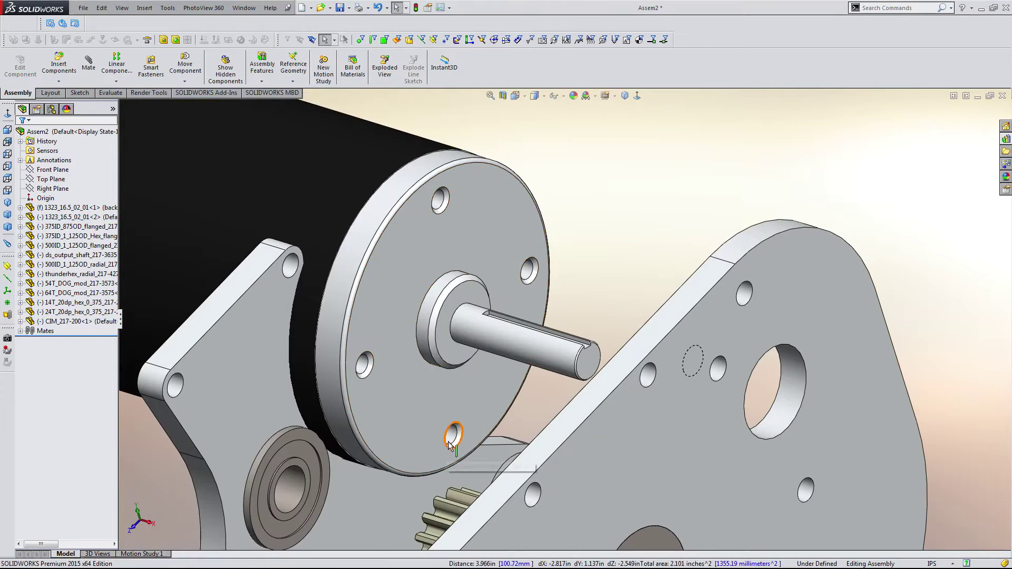
left_click(449, 445)
scroll(740, 425, "down", 5)
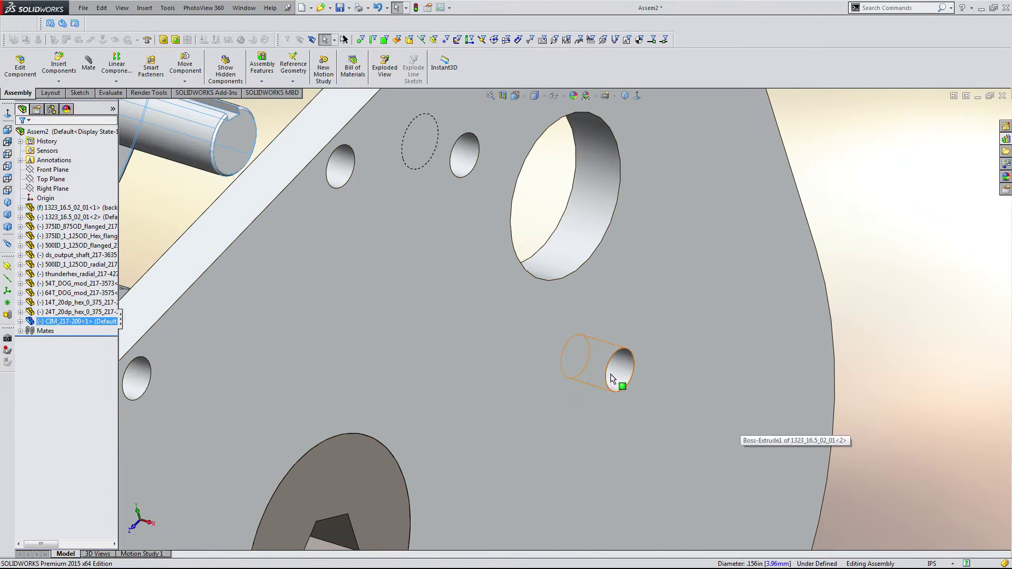
left_click(610, 374, "ctrl")
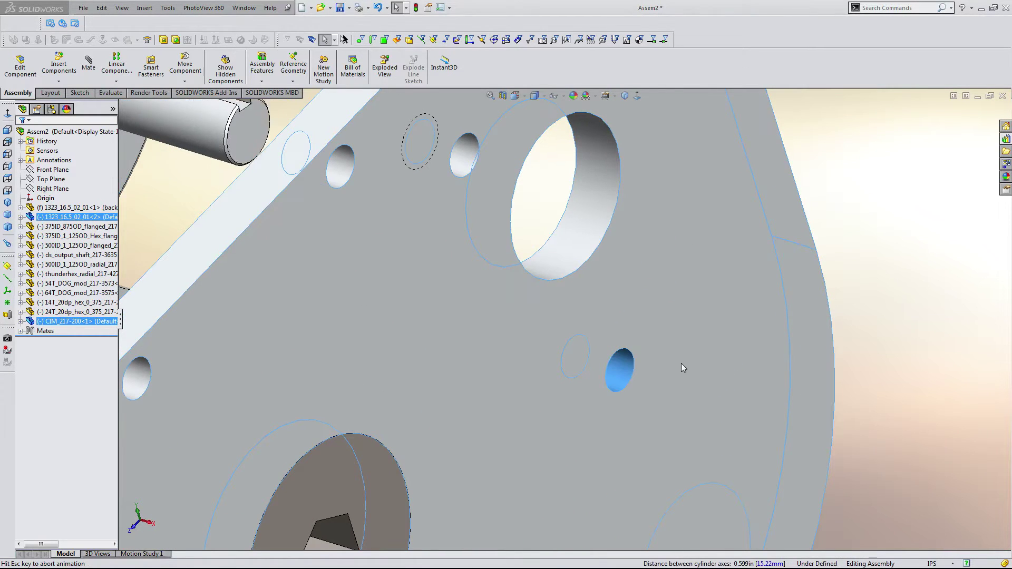
- Add a coincident mate between the CIM motor's front face and the inner face of the movable plate
scroll(394, 229, "up", 3)
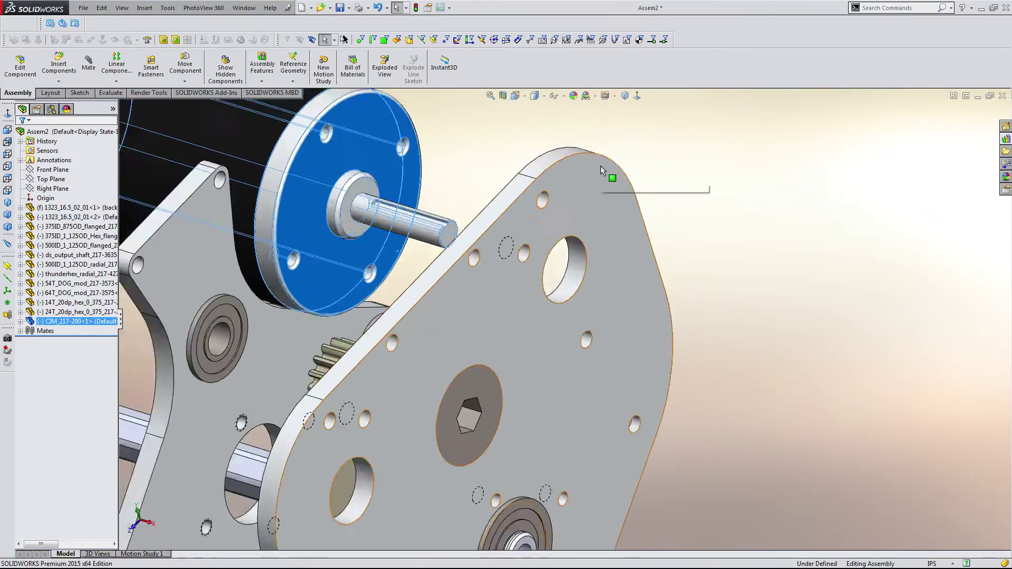
middle_click_drag(600, 165, 651, 461)
left_click(555, 156, "ctrl")
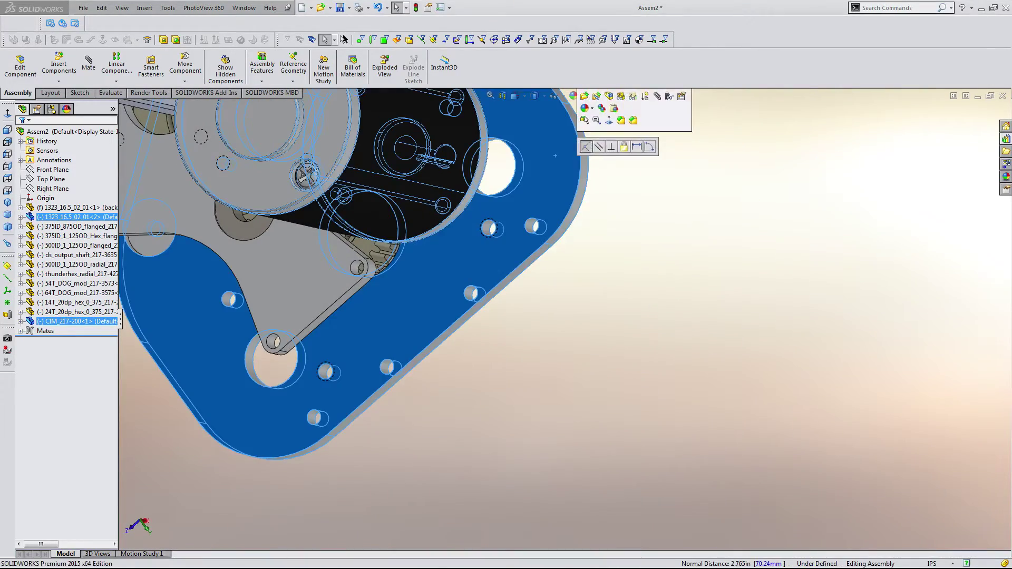
left_click(586, 147)
- Examine the clearance between the mounted CIM motor and the 24T gear on the movable plate
scroll(519, 354, "up", 1)
middle_click_drag(518, 356, 503, 184)
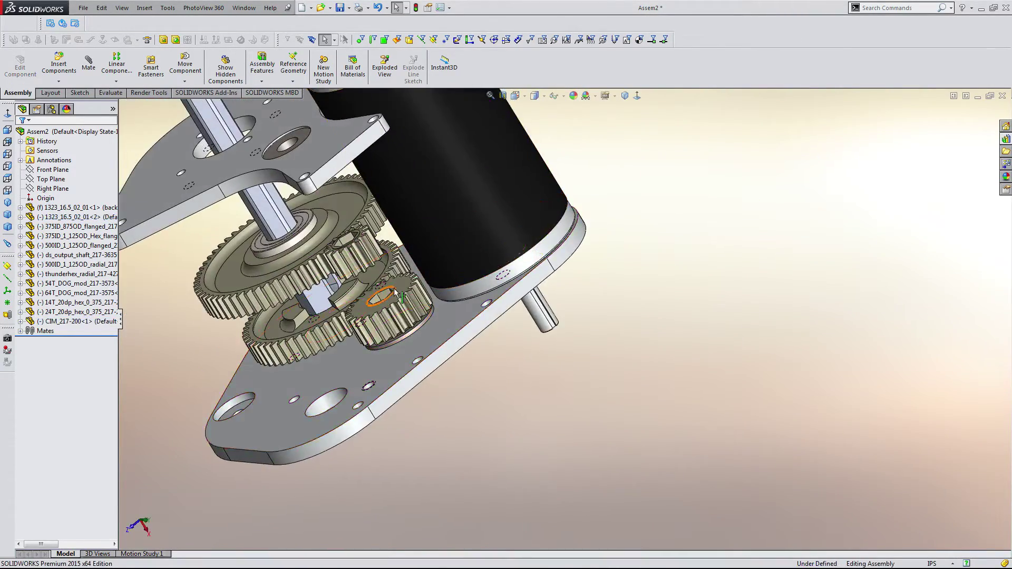
scroll(394, 292, "down", 4)
mouse_move(391, 294)
middle_mouse_down()
mouse_move(381, 238)
mouse_move(369, 262)
mouse_move(427, 322)
mouse_move(405, 397)
mouse_move(393, 338)
mouse_move(401, 300)
middle_mouse_up()
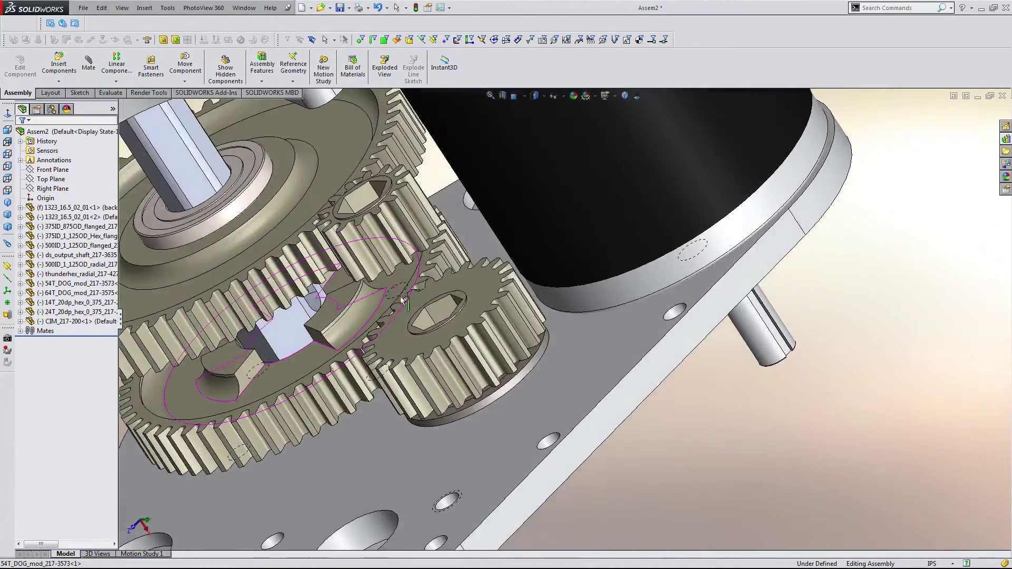
scroll(546, 281, "down", 3)
middle_click_drag(542, 317, 520, 271)
scroll(521, 335, "up", 1)
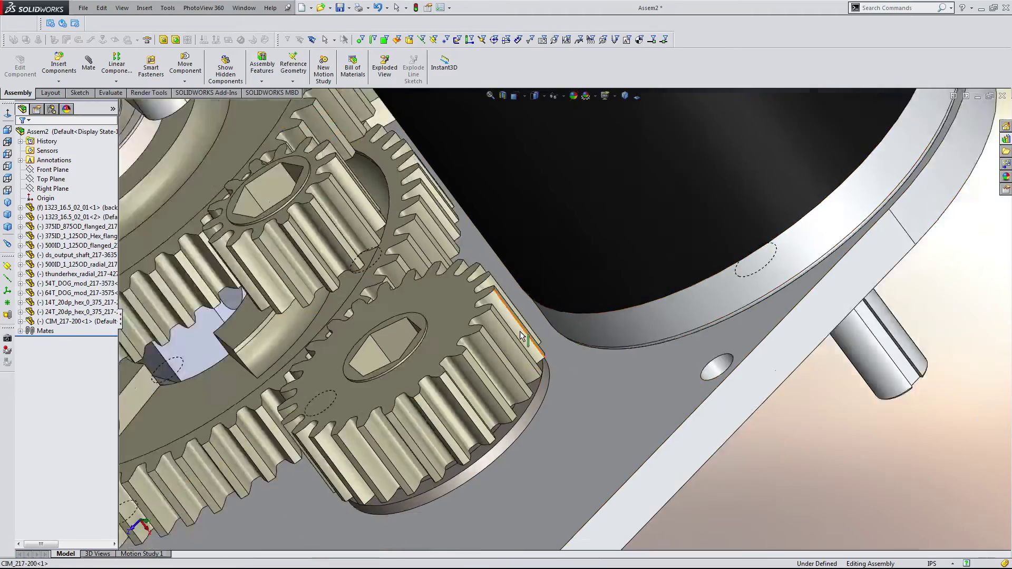
scroll(521, 335, "up", 3)
middle_click_drag(521, 335, 464, 167)
scroll(440, 280, "up", 4)
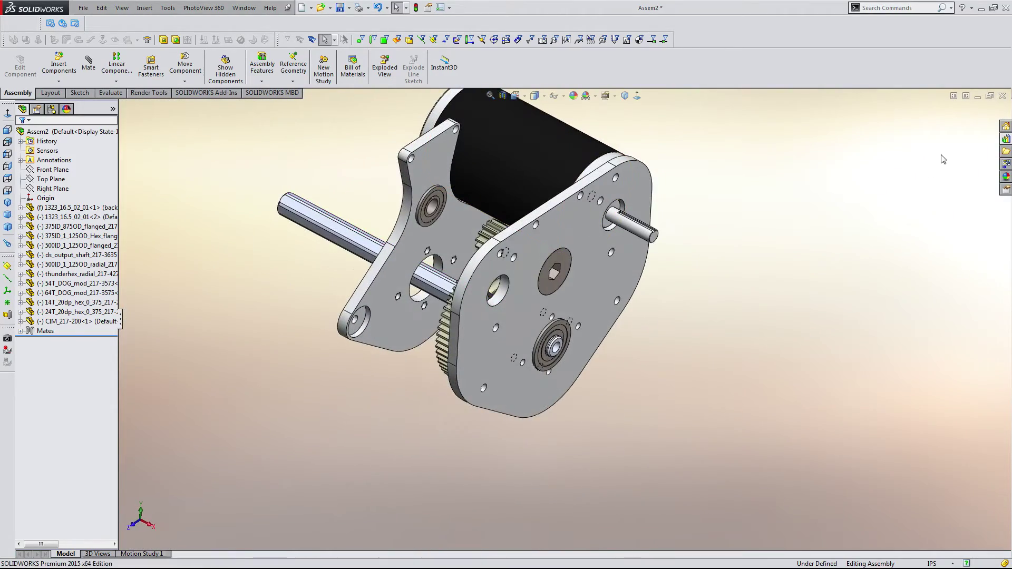
- Insert the 54T_20dp_hex_0_500 gear in its lightened configuration and rotate it roughly parallel to the movable plate
left_click(1006, 140)
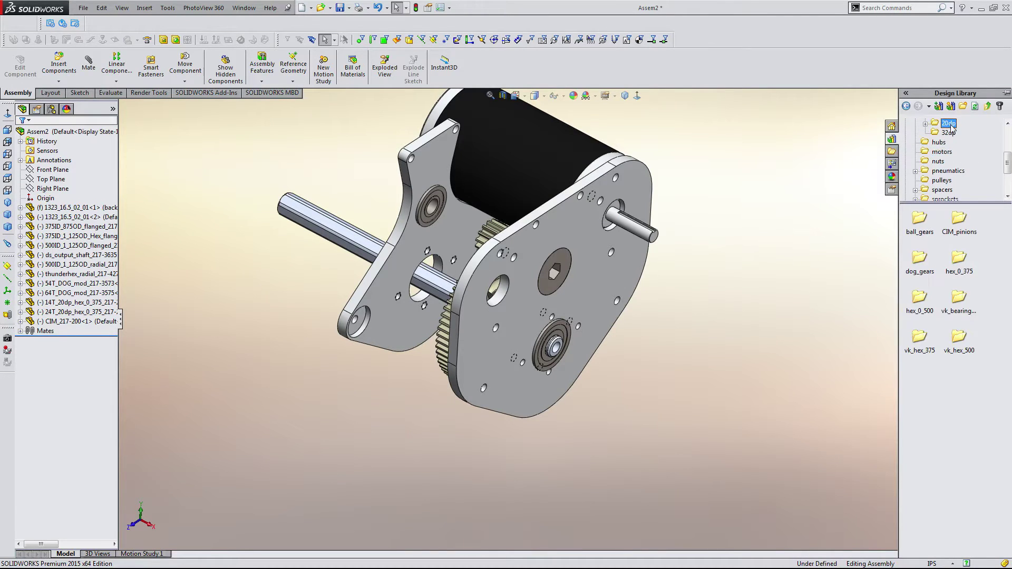
double_click(919, 300)
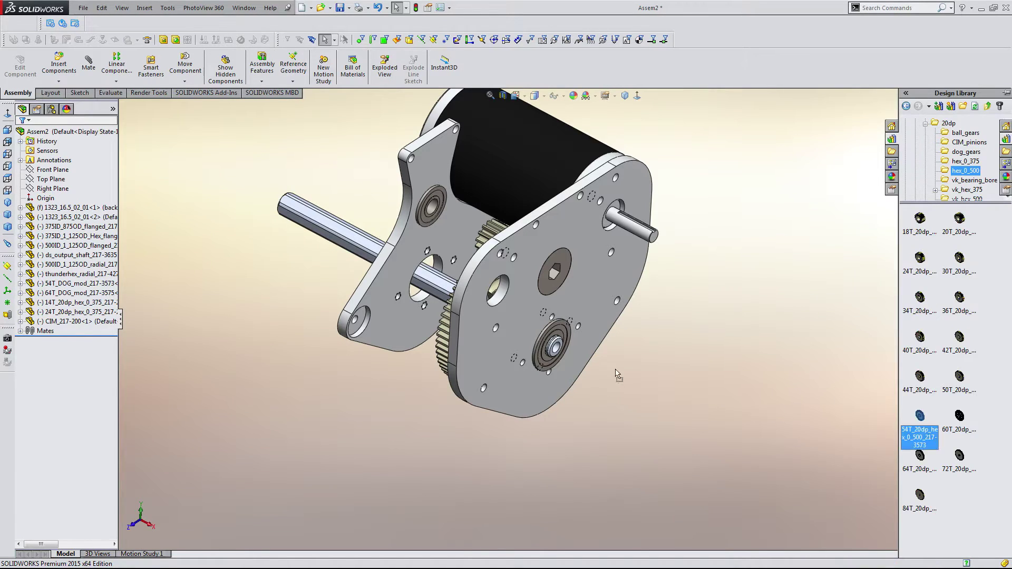
left_click_drag(618, 376, 671, 368)
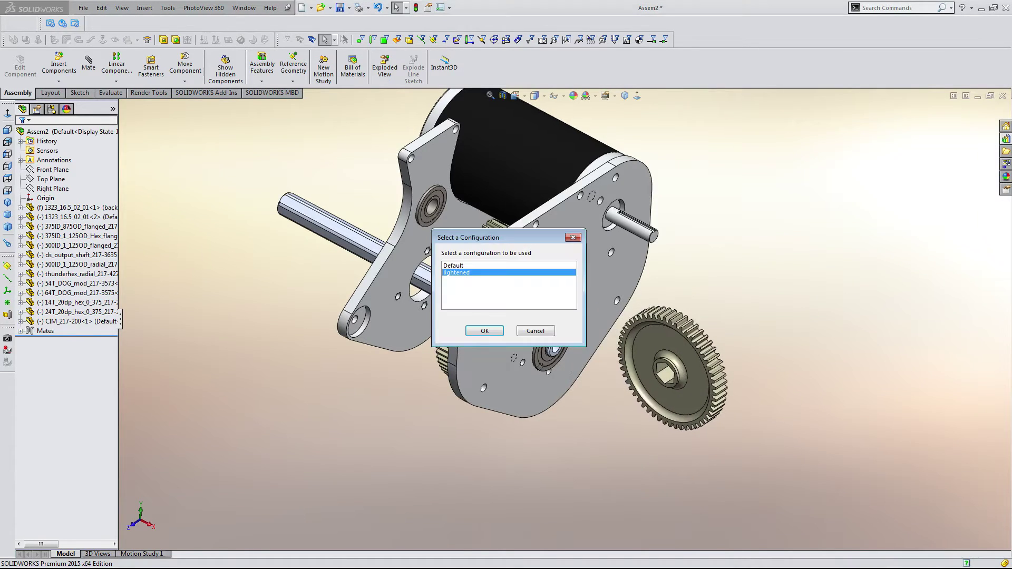
left_click(484, 331)
scroll(690, 369, "down", 10)
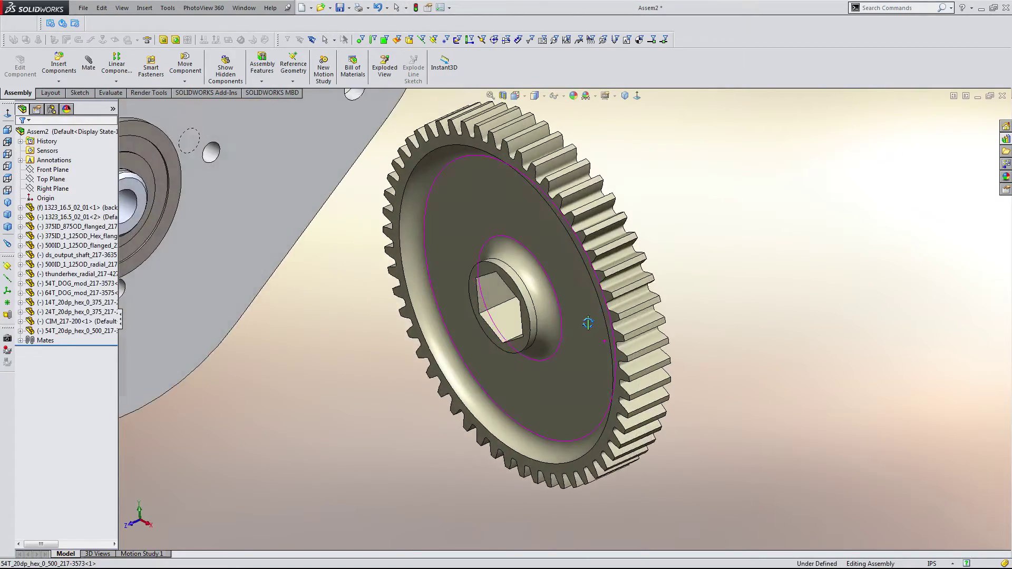
middle_click_drag(588, 323, 595, 328)
right_click_drag(595, 328, 719, 454)
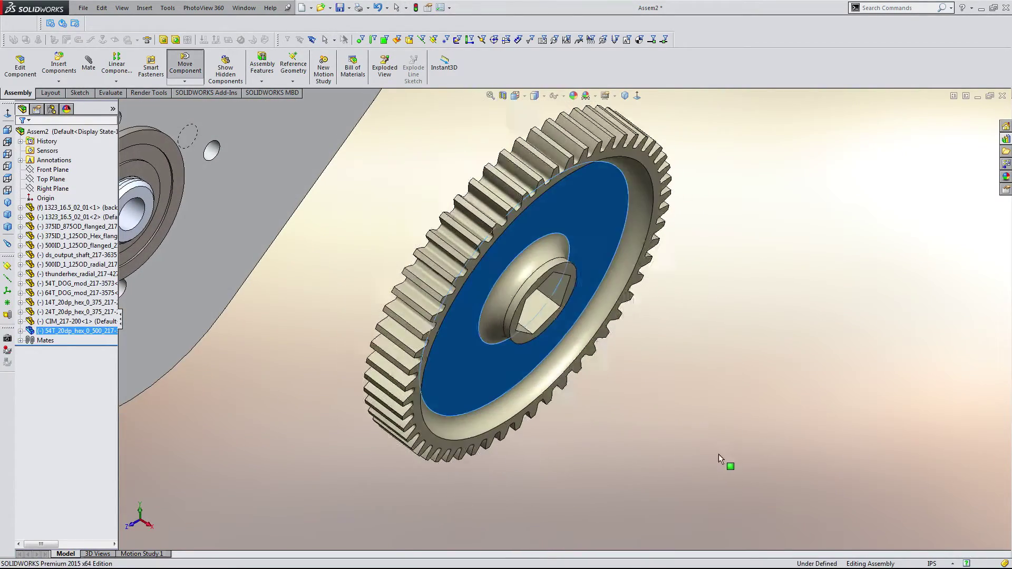
- Add a concentric mate between the 54T gear's hub and the flange of the 375ID_1_125OD_Hex_flanged bearing
scroll(571, 289, "down", 10)
left_click(532, 203)
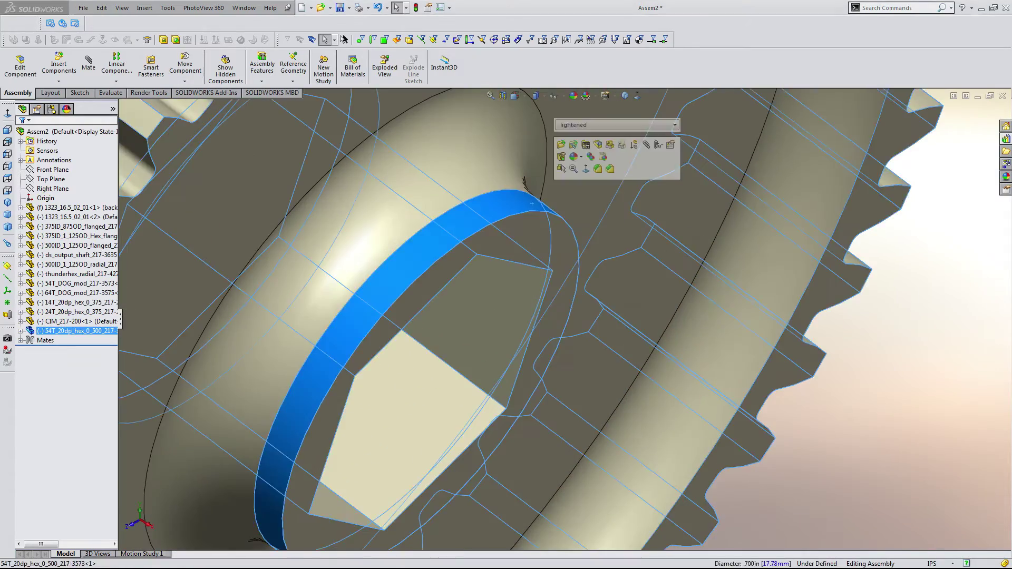
scroll(525, 214, "up", 10)
scroll(378, 174, "down", 10)
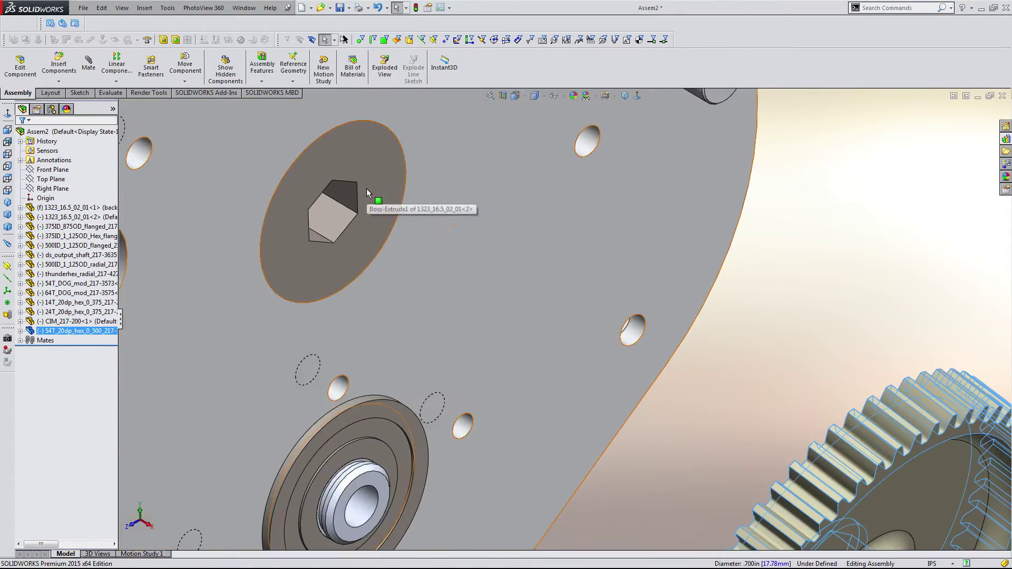
scroll(366, 188, "up", 3)
middle_click_drag(366, 188, 399, 224)
scroll(312, 182, "down", 5)
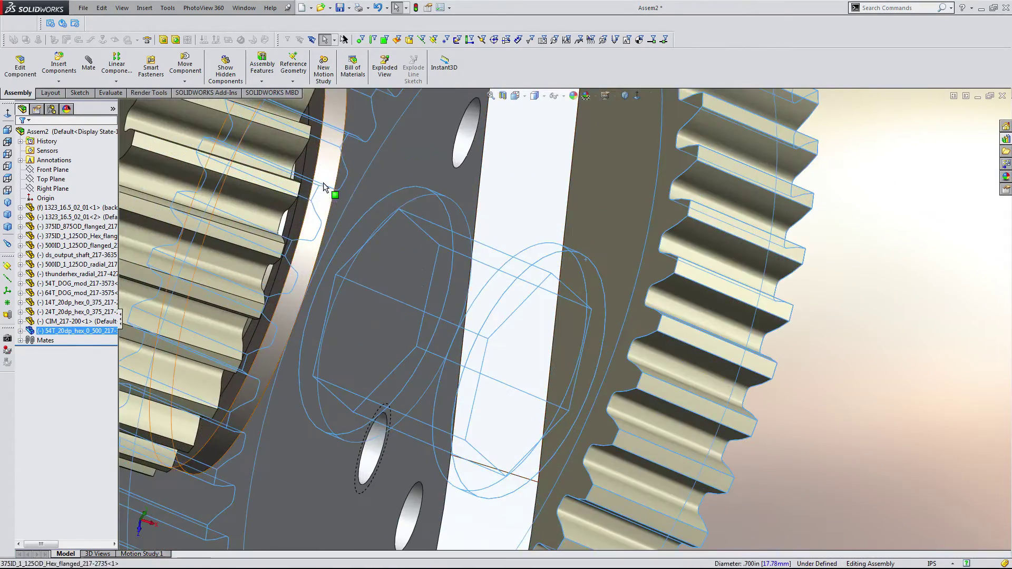
left_click(324, 187, "ctrl")
left_click(392, 173)
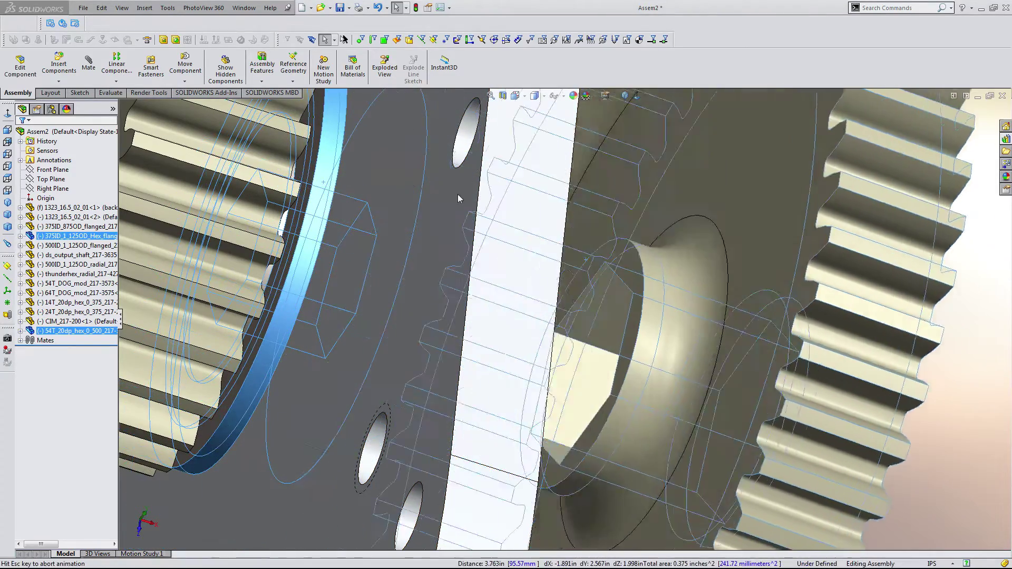
- Add a coincident mate between the 54T gear's plate-side hub face and the outer face of the hex flanged bearing
left_click(765, 299)
scroll(599, 264, "up", 5)
middle_click_drag(600, 264, 621, 333)
scroll(621, 333, "up", 1)
scroll(676, 343, "up", 2)
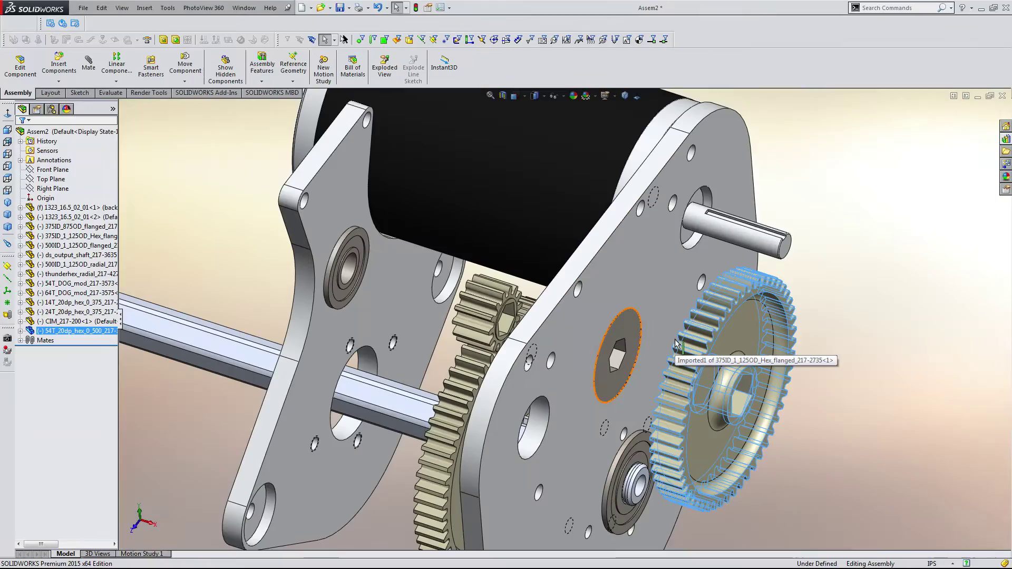
scroll(635, 338, "down", 3)
left_click(630, 326, "ctrl")
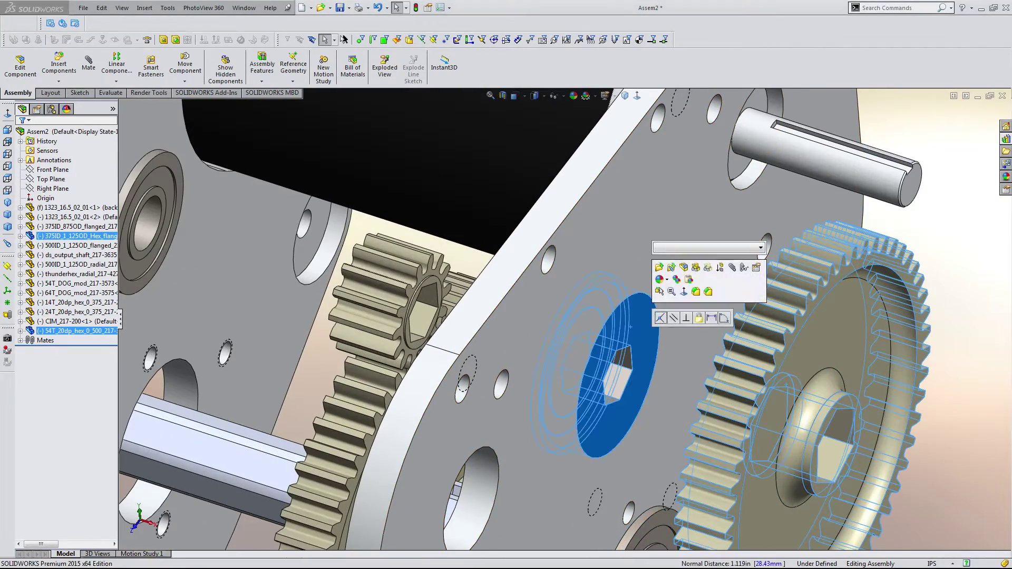
left_click(661, 318)
- Examine the clearance between the 54T gear's teeth and the flanged output shaft bearing on the movable plate from the side
scroll(670, 348, "up", 2)
middle_click_drag(653, 338, 688, 255)
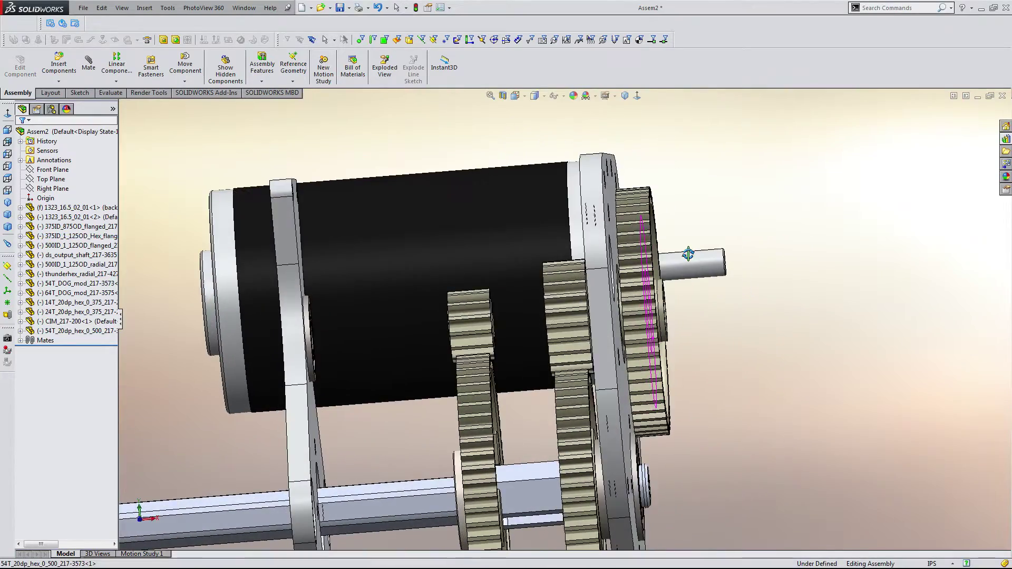
scroll(681, 397, "up", 3)
scroll(606, 397, "down", 8)
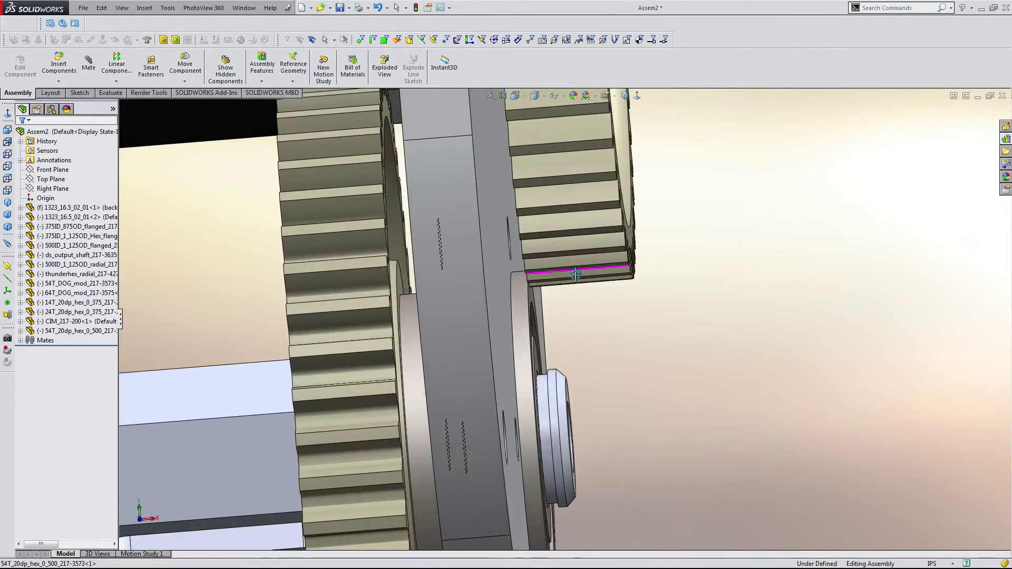
middle_click_drag(575, 274, 580, 288)
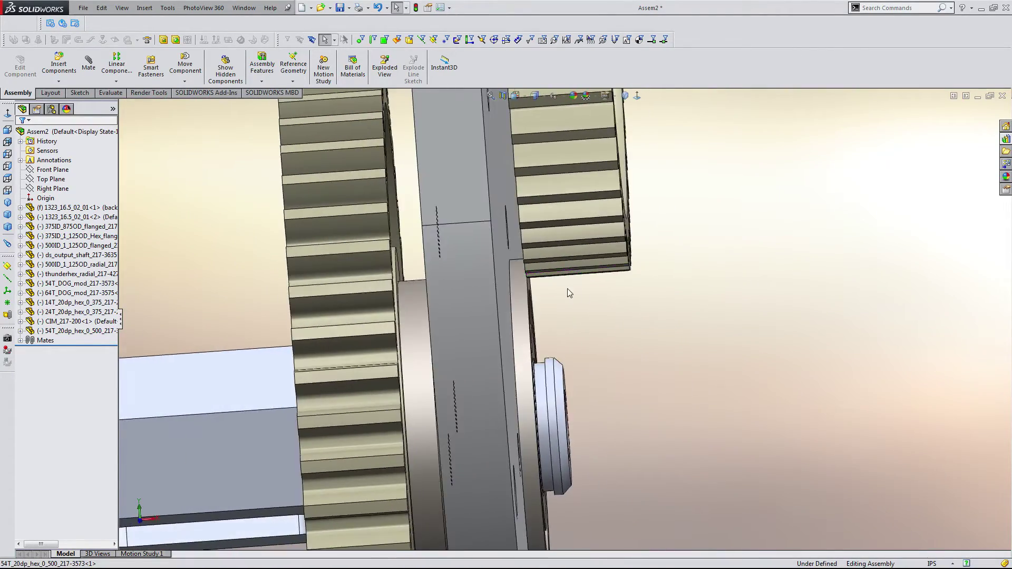
scroll(568, 289, "up", 2)
scroll(512, 285, "down", 8)
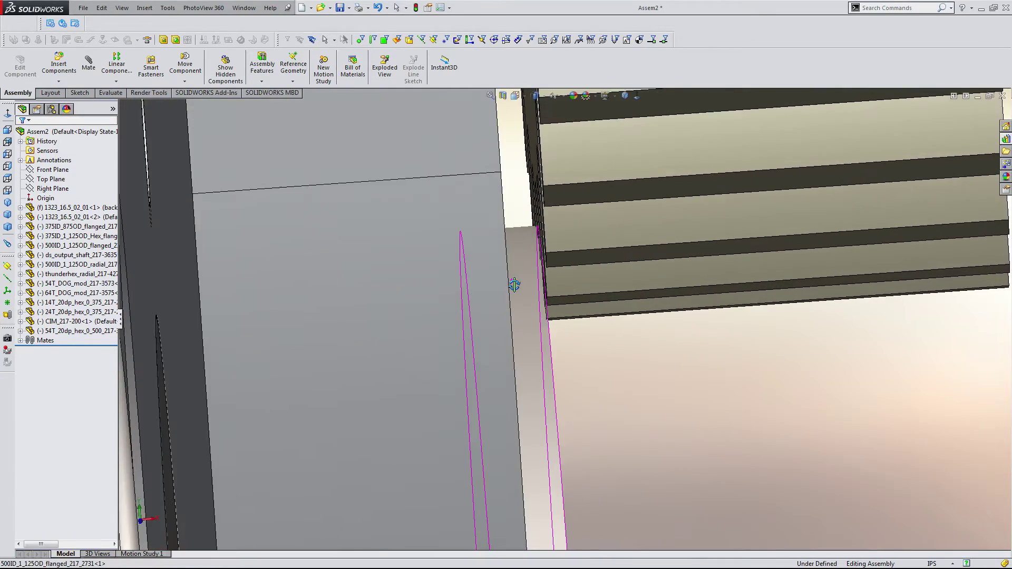
middle_click_drag(513, 285, 514, 286)
scroll(531, 267, "up", 10)
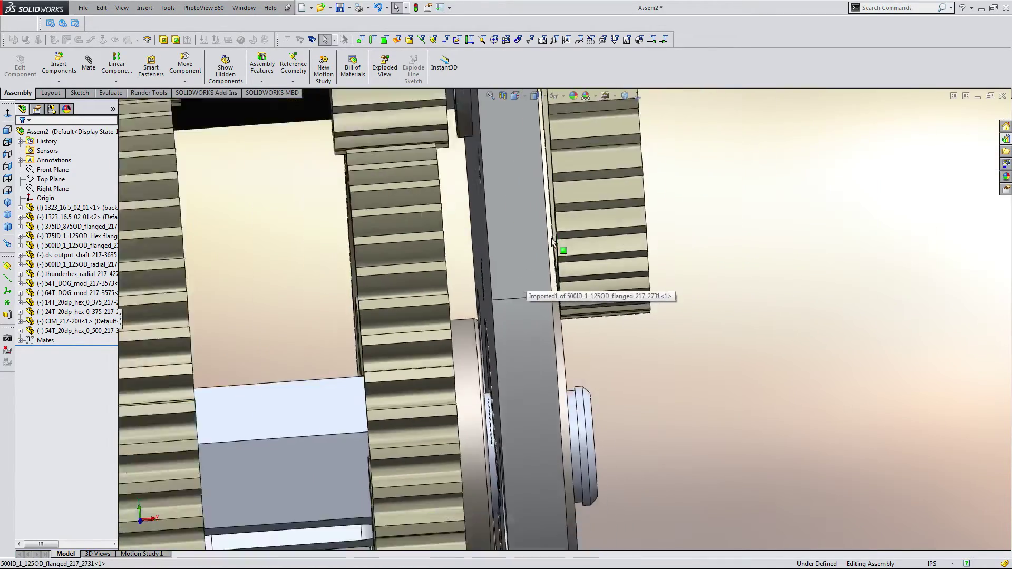
scroll(624, 197, "up", 6)
scroll(639, 198, "down", 6)
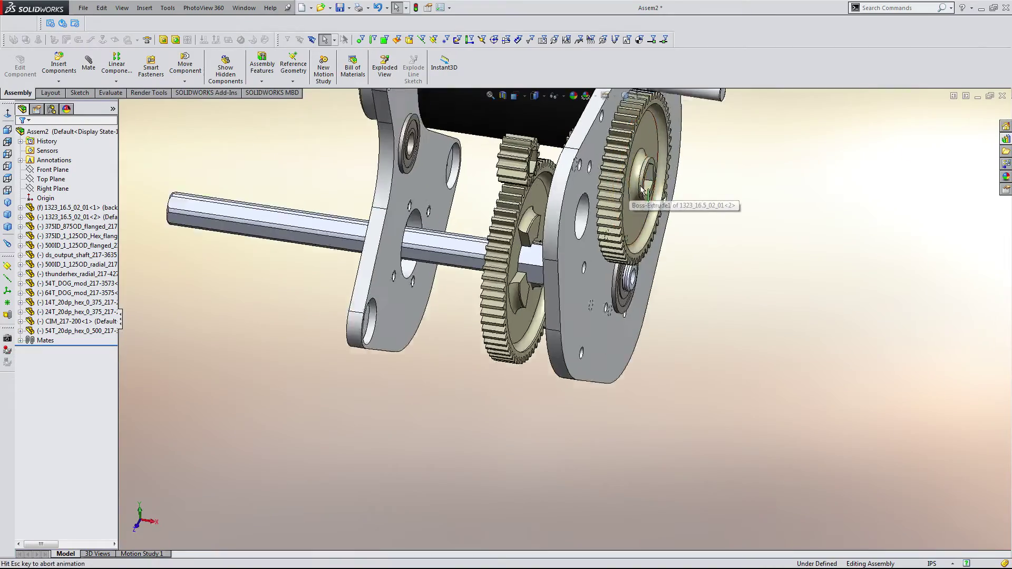
scroll(648, 360, "up", 6)
scroll(553, 306, "down", 6)
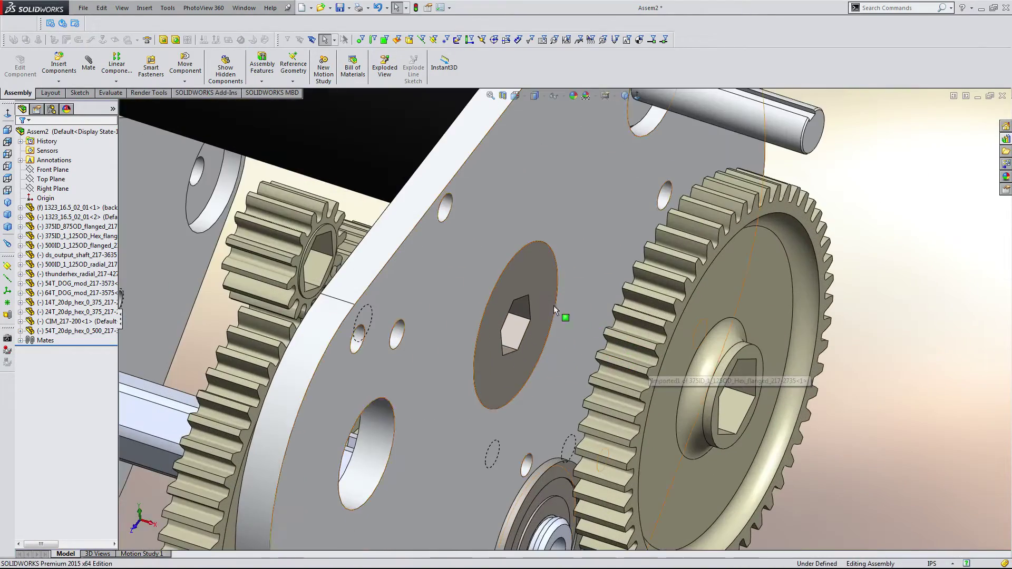
left_click(546, 300)
middle_click_drag(546, 302, 582, 337)
scroll(694, 340, "down", 5)
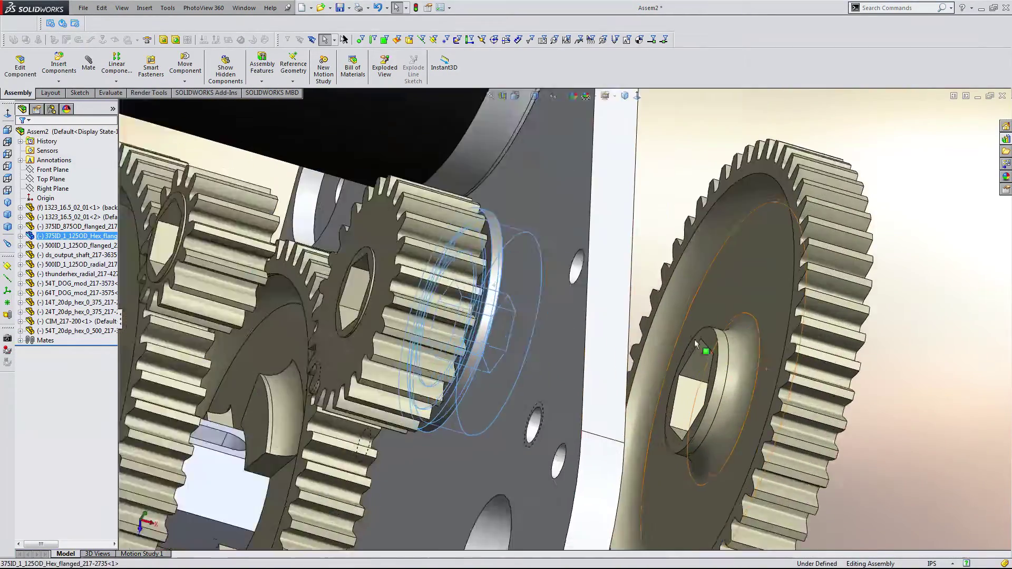
left_click(696, 335, "ctrl")
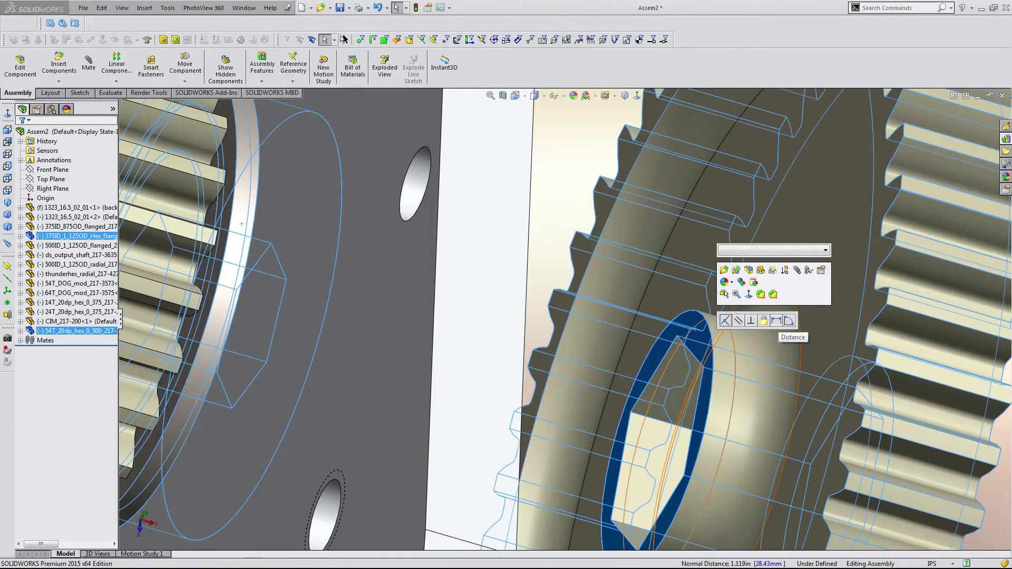
scroll(666, 409, "up", 10)
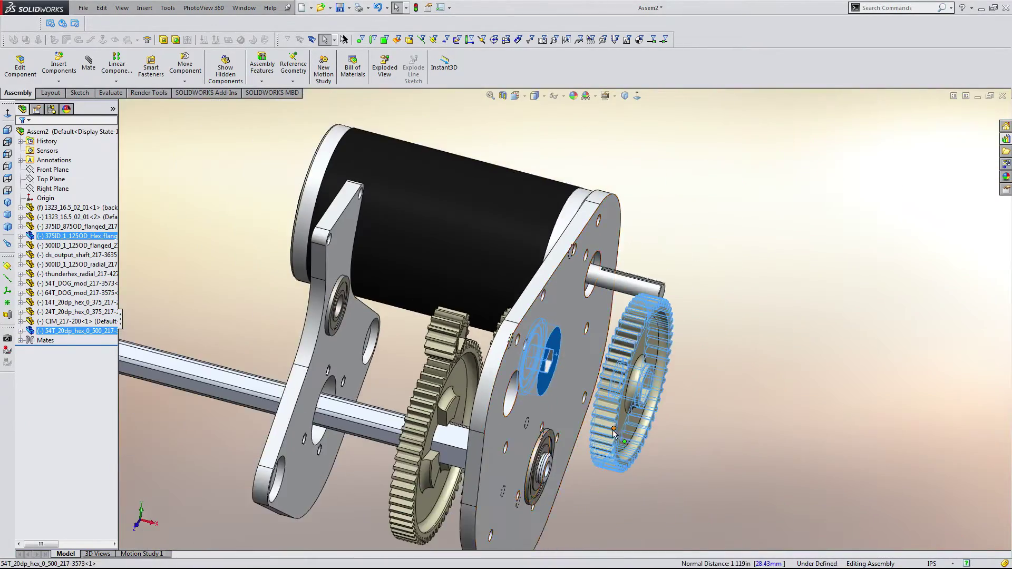
scroll(613, 431, "down", 5)
middle_click_drag(519, 252, 543, 288)
left_click(612, 330)
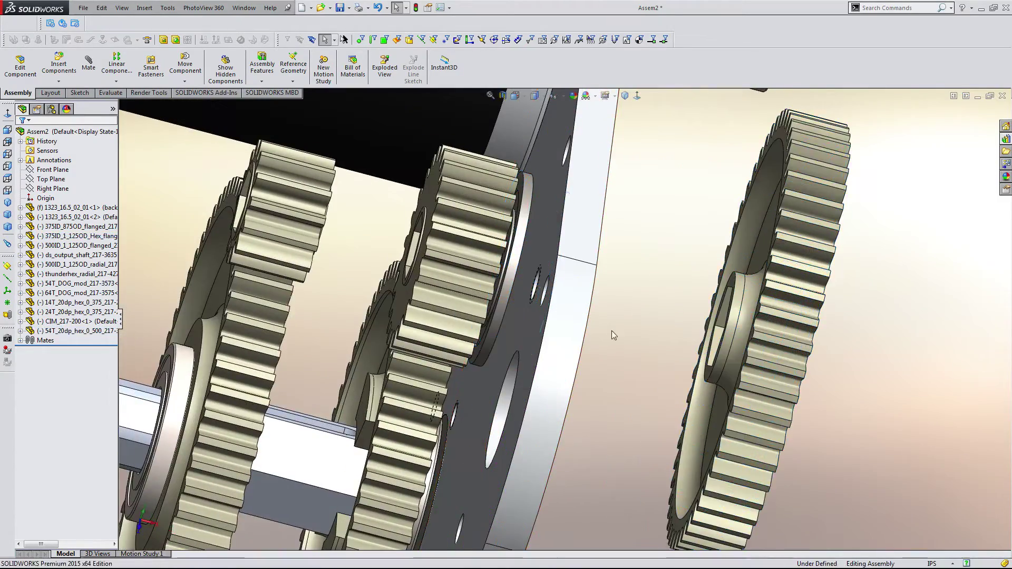
- Select the 54T gear's plate-side hub face and the outer face of the hex flanged bearing as the pair for a mate
scroll(707, 288, "down", 5)
left_click(703, 258)
middle_click_drag(703, 258, 472, 323)
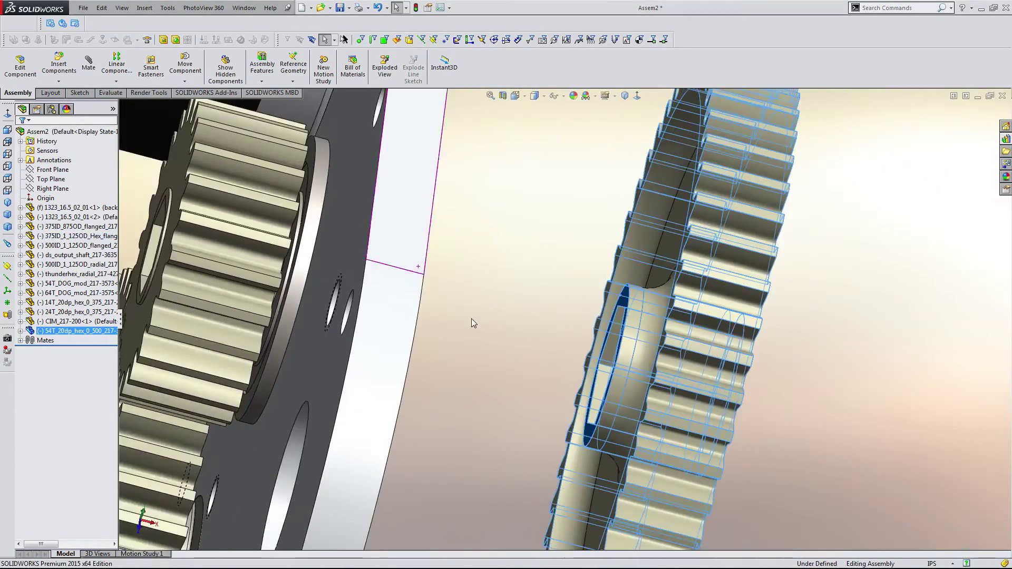
scroll(463, 311, "down", 5)
left_click(553, 303, "ctrl")
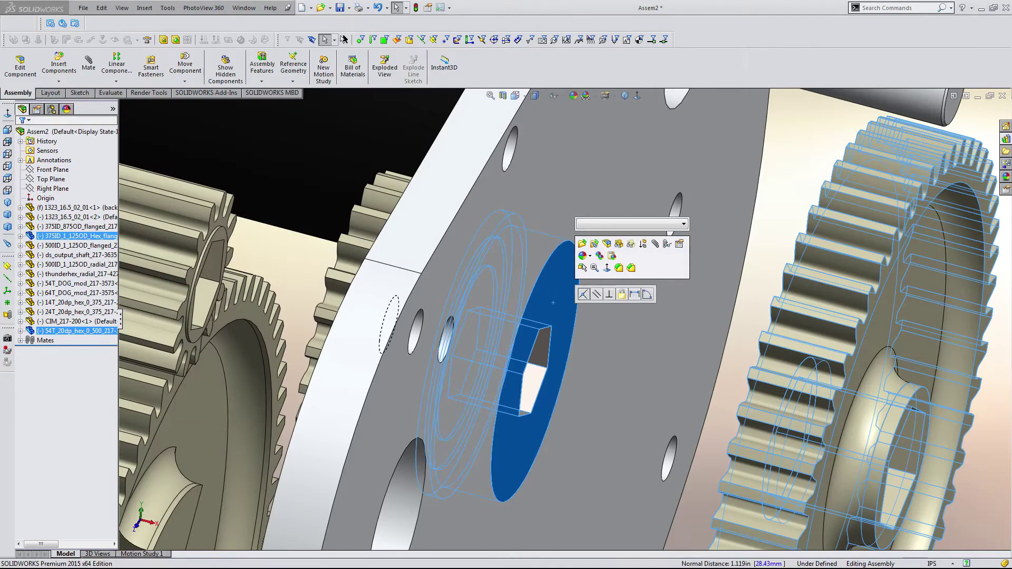
- Add a 0.125 in distance mate between the 54T hex gear and the 375ID hex flanged bearing face
left_click(634, 294)
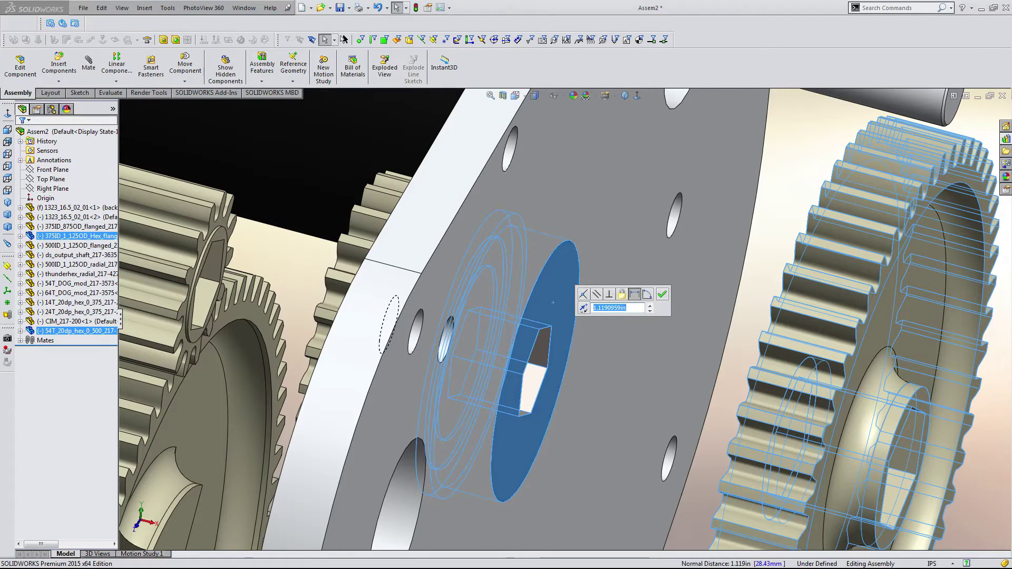
type(".125")
key("Return")
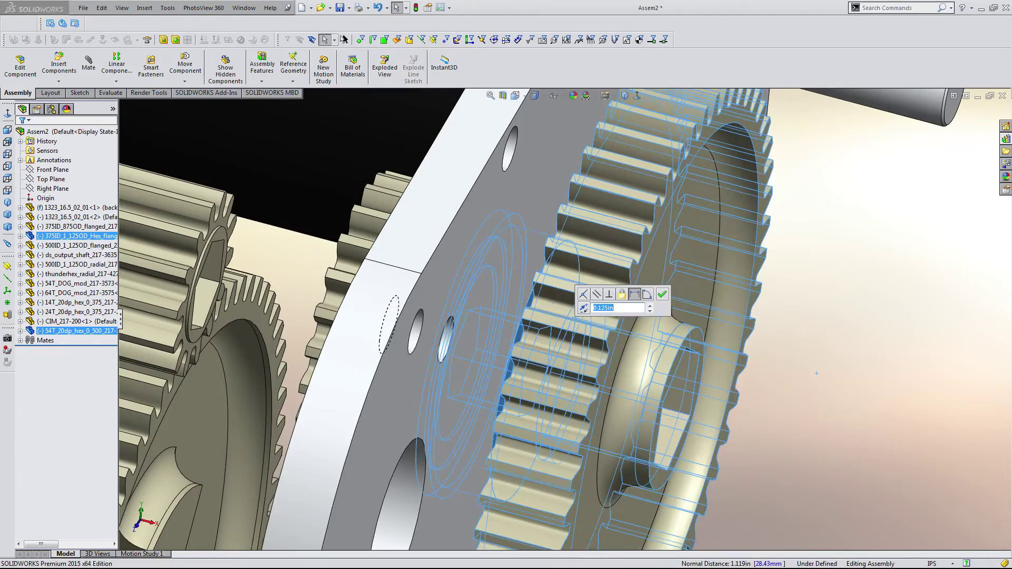
left_click(662, 294)
- Insert the BHCS_10-32_0_313_91255A262 button-head screw from the library's #10 BHCS bolts beside the gearbox plate
middle_click_drag(716, 287, 542, 402)
key("f")
scroll(542, 369, "down", 10)
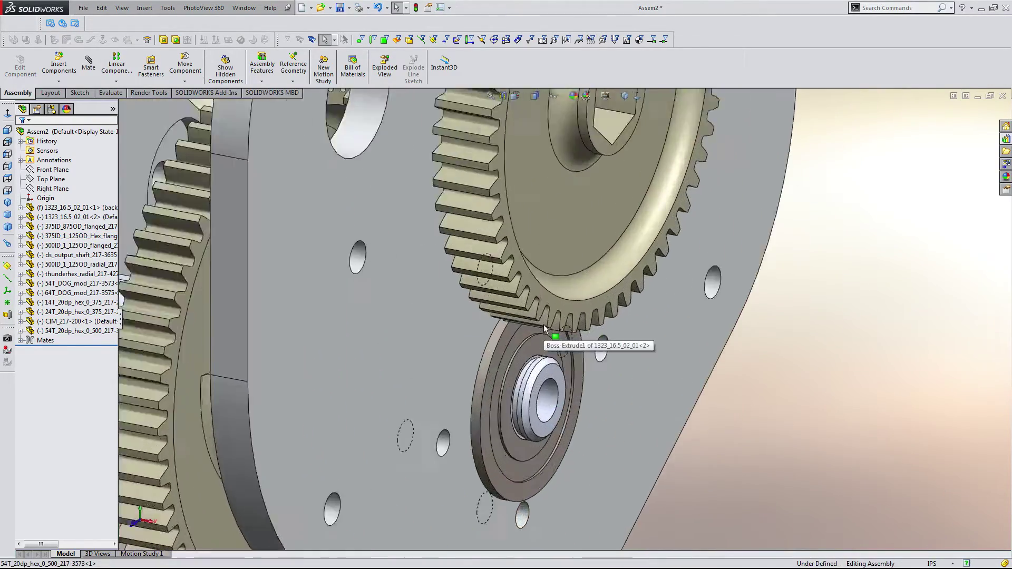
mouse_move(555, 322)
middle_mouse_down()
mouse_move(571, 323)
mouse_move(564, 334)
middle_mouse_up()
scroll(472, 282, "up", 8)
middle_click_drag(472, 283, 542, 374)
left_click(1005, 139)
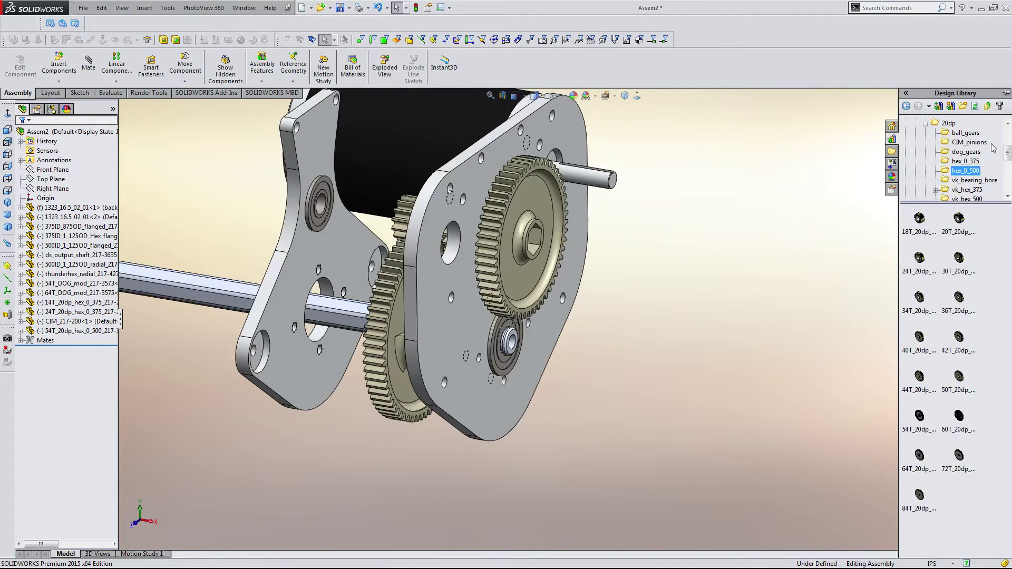
left_click(925, 124)
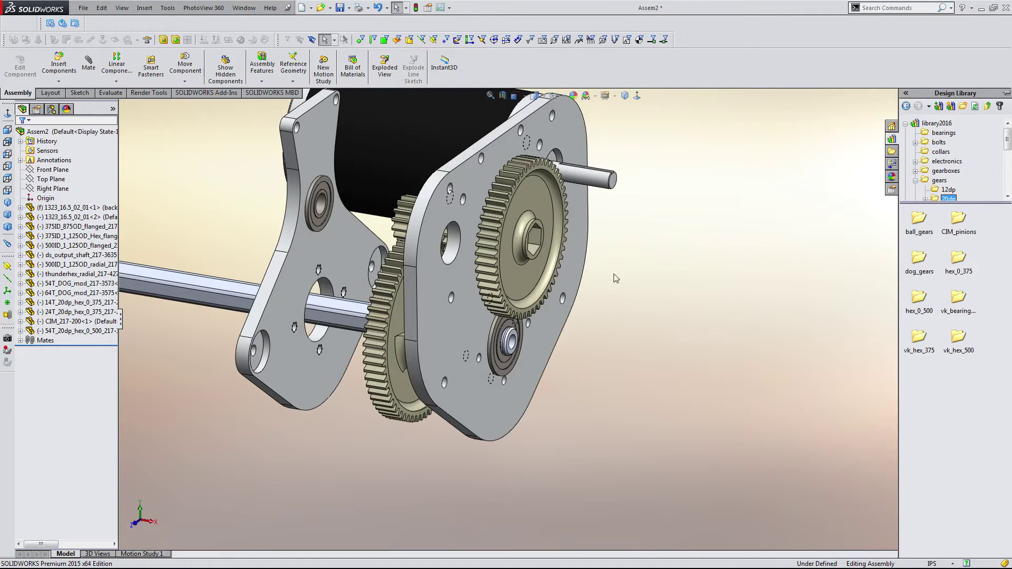
scroll(482, 361, "down", 8)
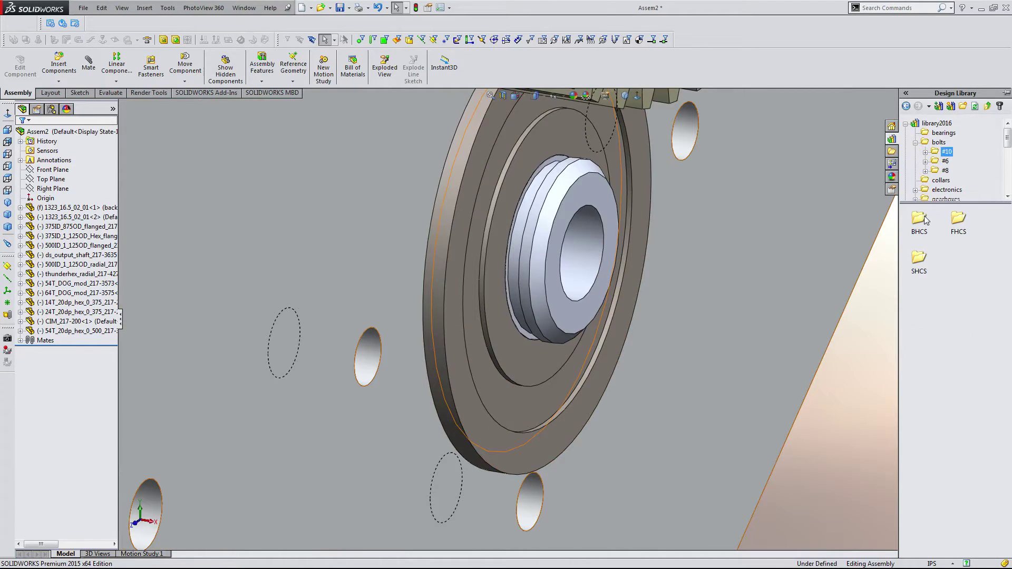
left_click(925, 216)
double_click(925, 218)
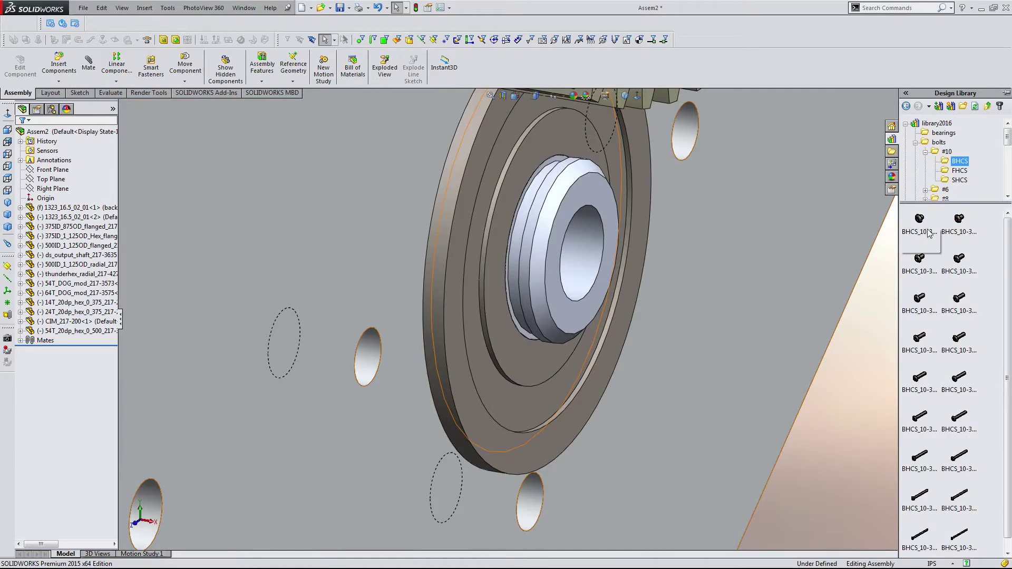
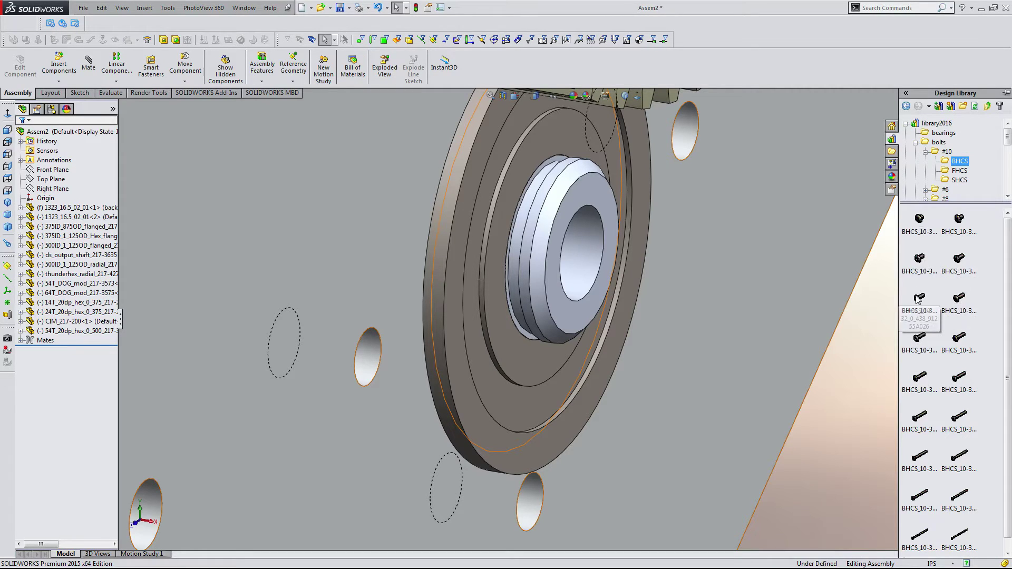
mouse_move(918, 300)
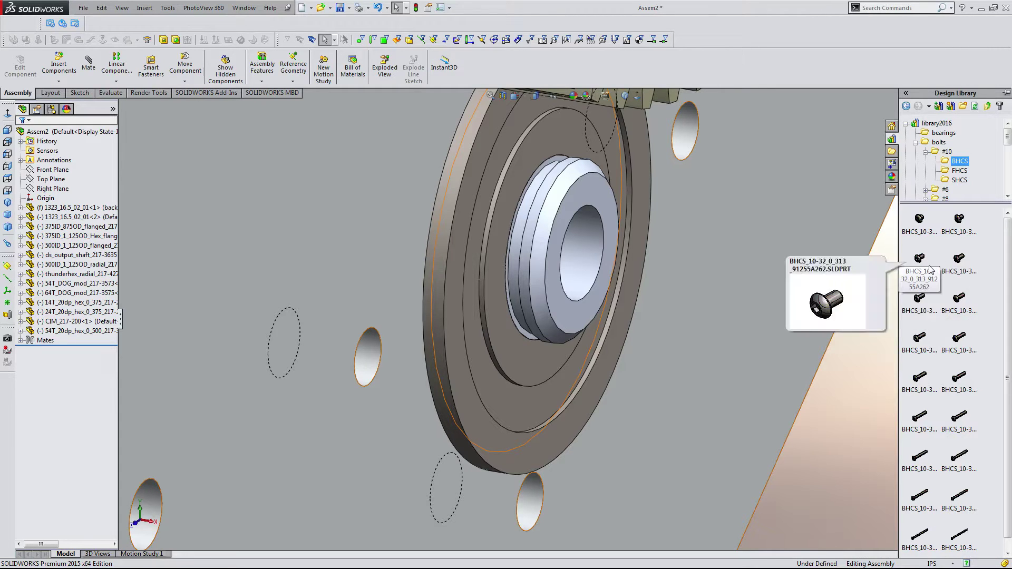
left_click_drag(929, 270, 928, 460)
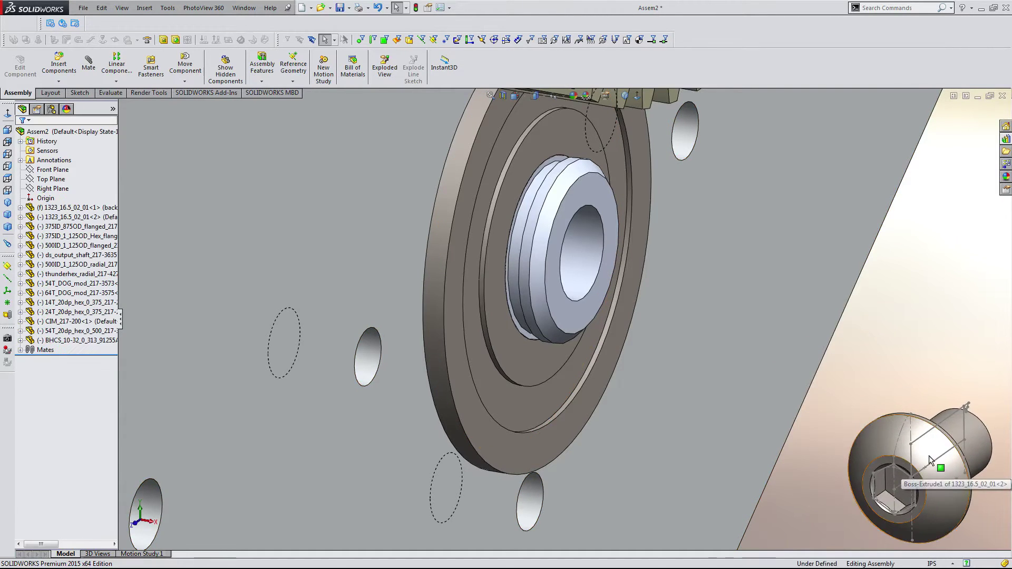
- Mate the screw's shank concentric with the plate hole just above the 500ID flanged bearing
scroll(929, 456, "up", 2)
scroll(889, 423, "down", 1)
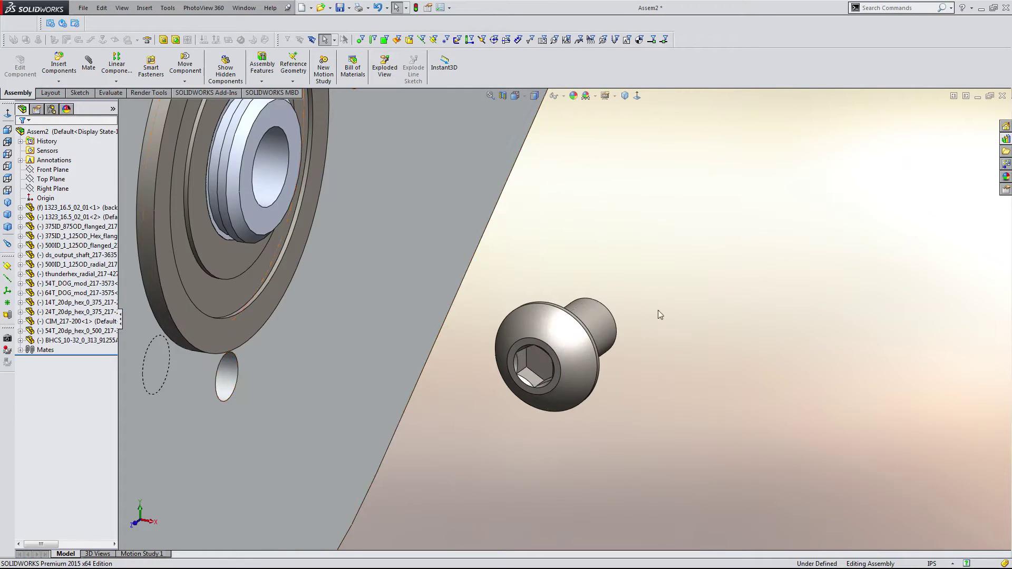
scroll(581, 338, "up", 2)
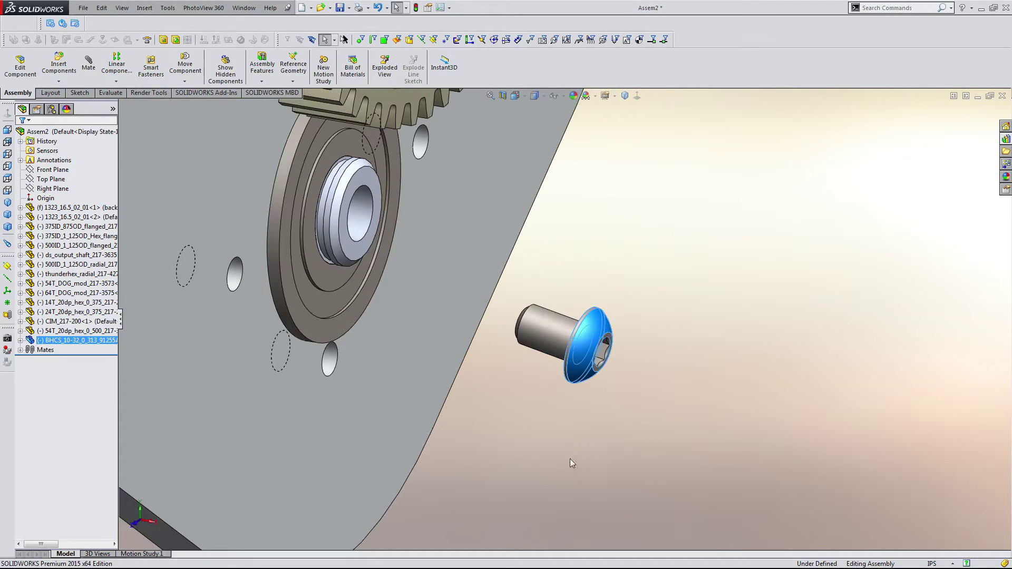
left_click(545, 333)
middle_click_drag(517, 296, 406, 178)
scroll(416, 169, "down", 3)
scroll(415, 183, "down", 3)
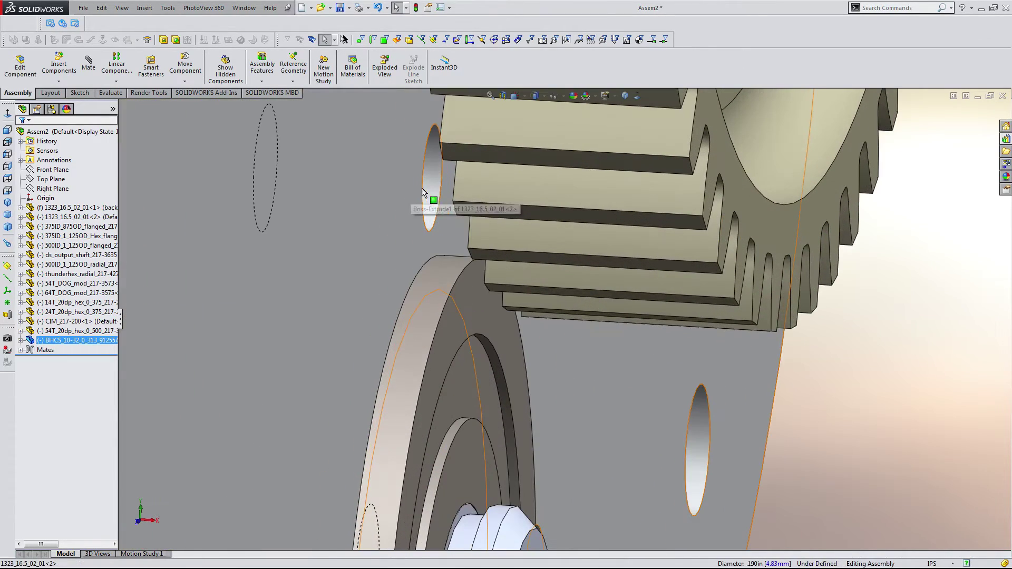
left_click(433, 190, "ctrl")
left_click(501, 180)
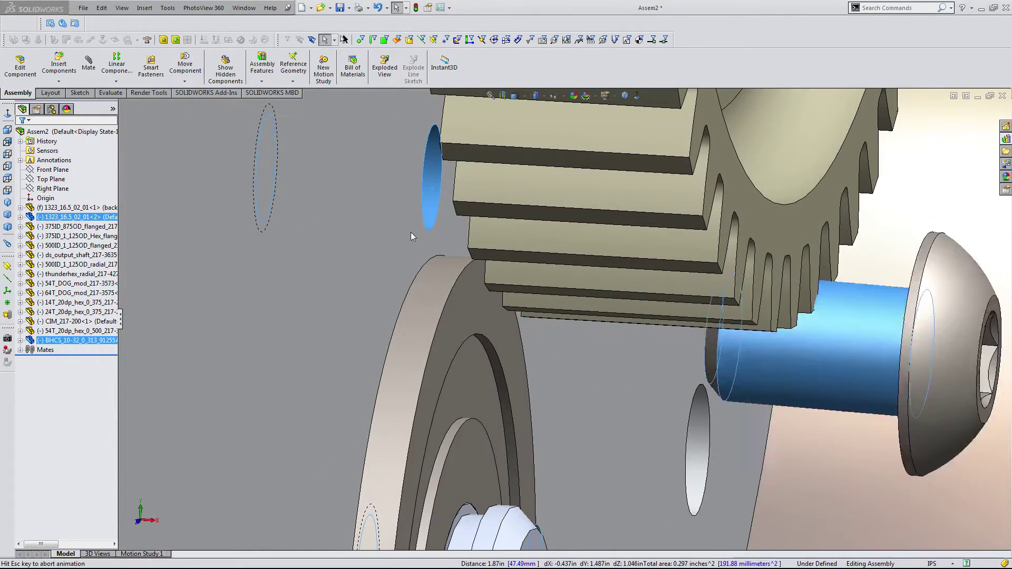
scroll(361, 253, "down", 3)
scroll(640, 336, "up", 5)
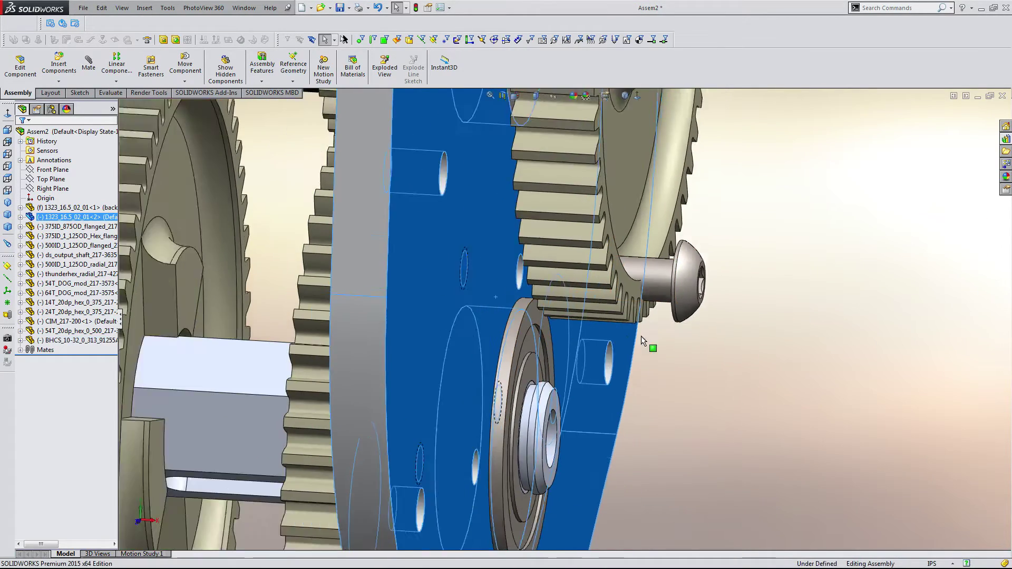
scroll(810, 314, "down", 5)
left_click(704, 341)
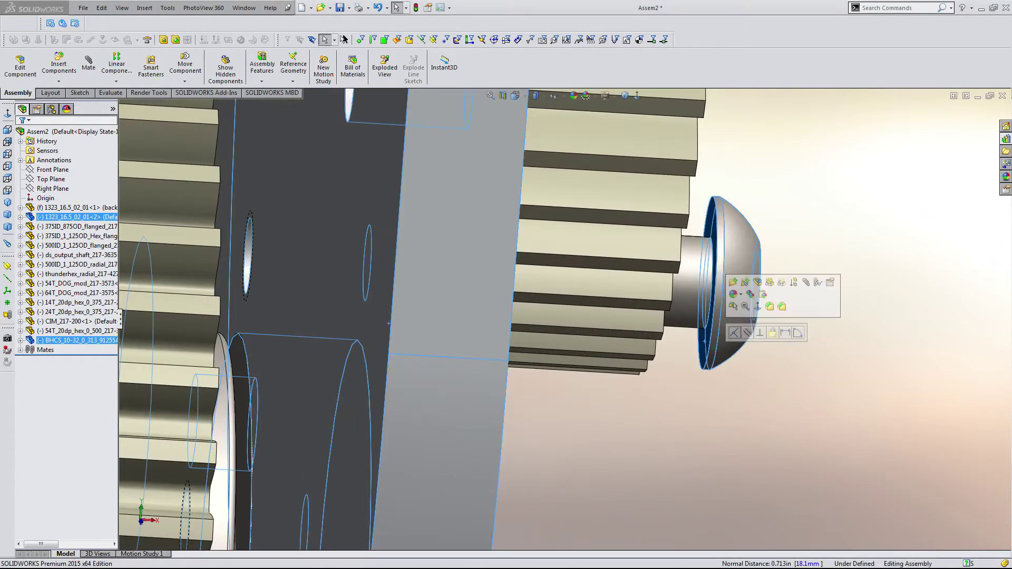
left_click(711, 407)
middle_click_drag(710, 407, 684, 415)
scroll(489, 341, "down", 2)
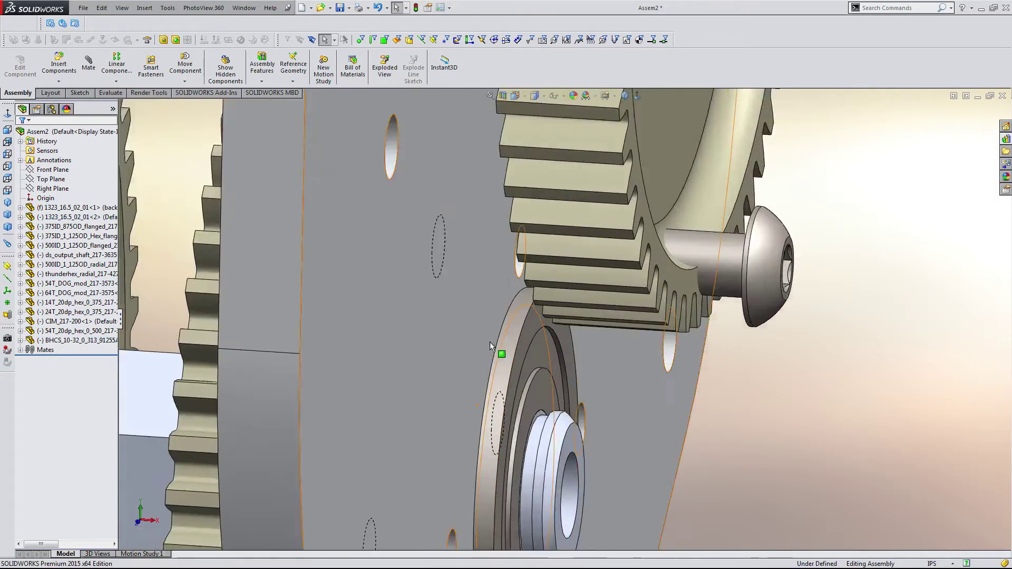
- Mate the underside of the screw head coincident with the flange face of the 500ID bearing
scroll(592, 293, "down", 3)
left_click(588, 295)
scroll(592, 298, "up", 2)
scroll(650, 293, "down", 5)
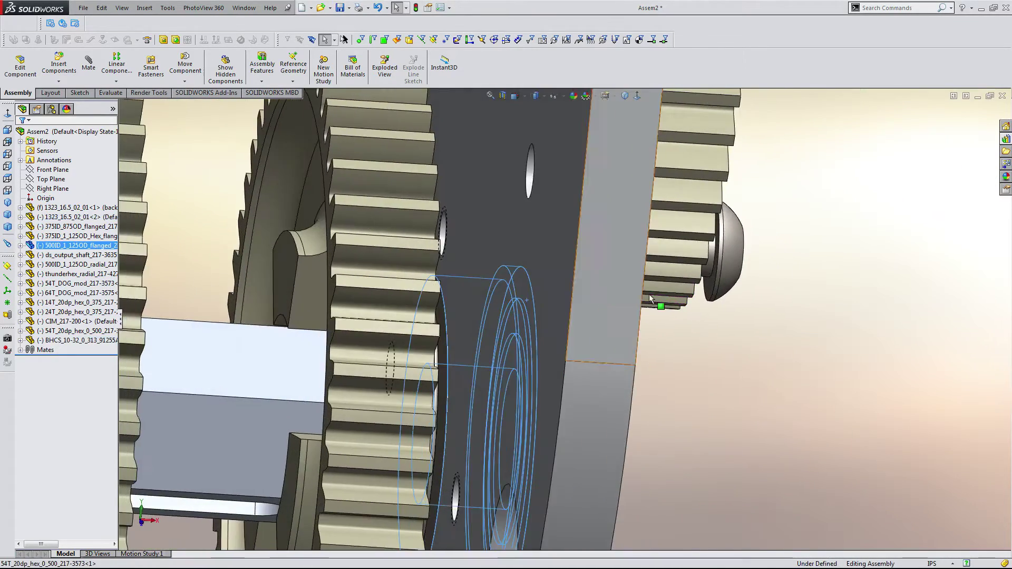
left_click(700, 274)
left_click(718, 263)
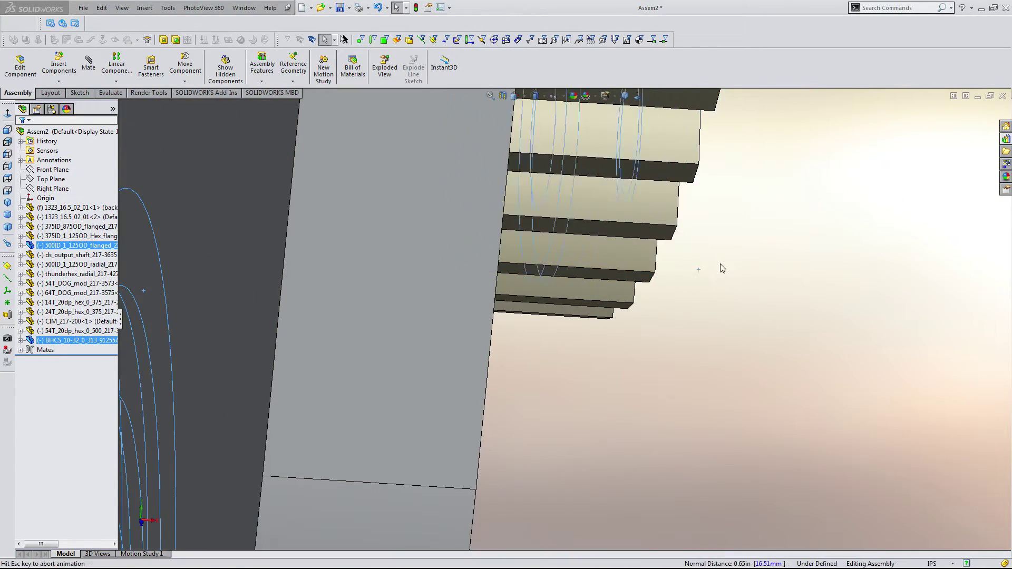
- Examine how the screw seats against the bearing flange and the plate from both sides
scroll(701, 284, "up", 4)
scroll(648, 334, "up", 3)
middle_click_drag(627, 334, 597, 290)
scroll(584, 334, "down", 10)
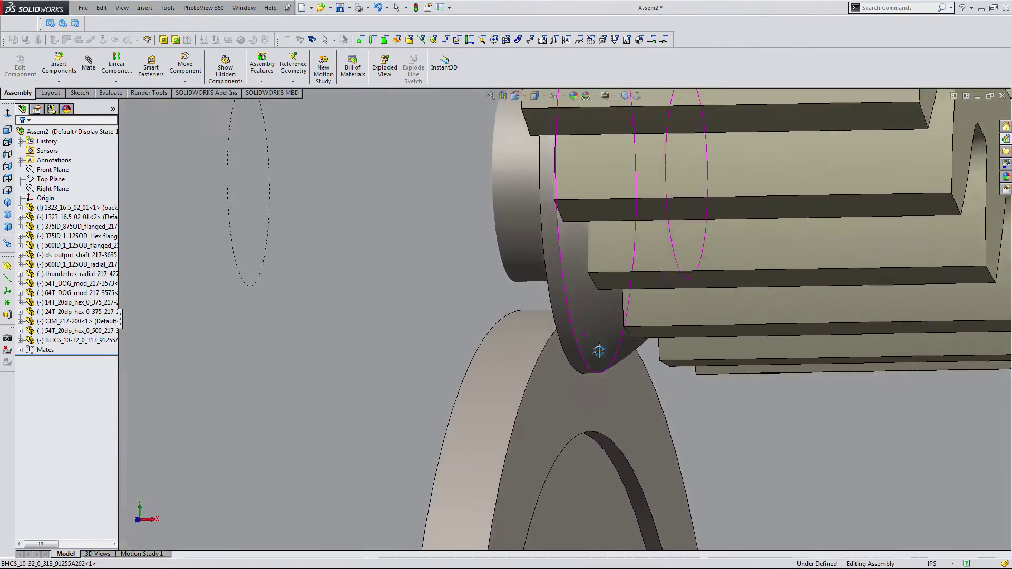
middle_click_drag(599, 351, 562, 314)
scroll(553, 309, "up", 3)
scroll(522, 314, "down", 8)
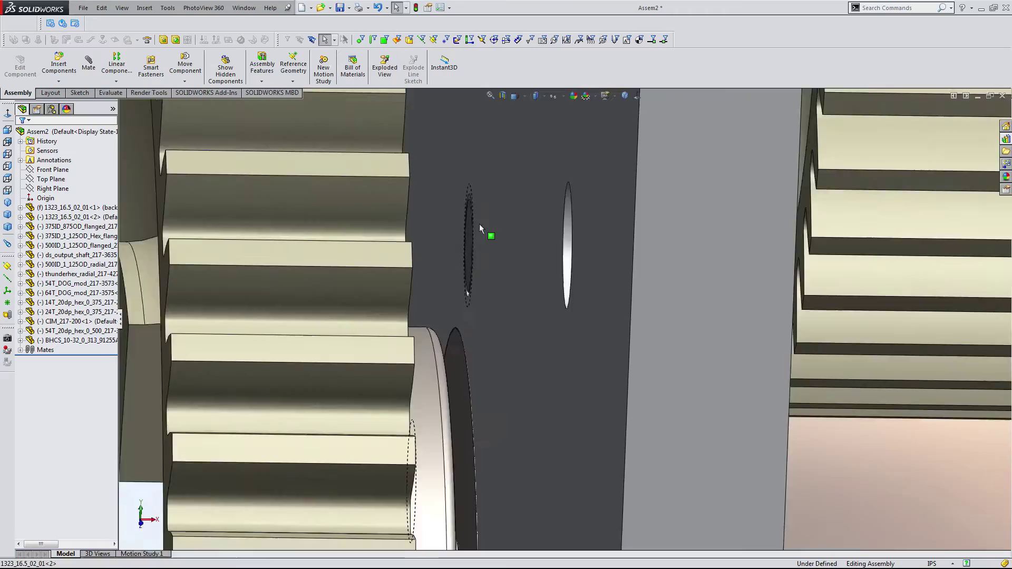
middle_click_drag(479, 224, 586, 287)
scroll(586, 286, "up", 5)
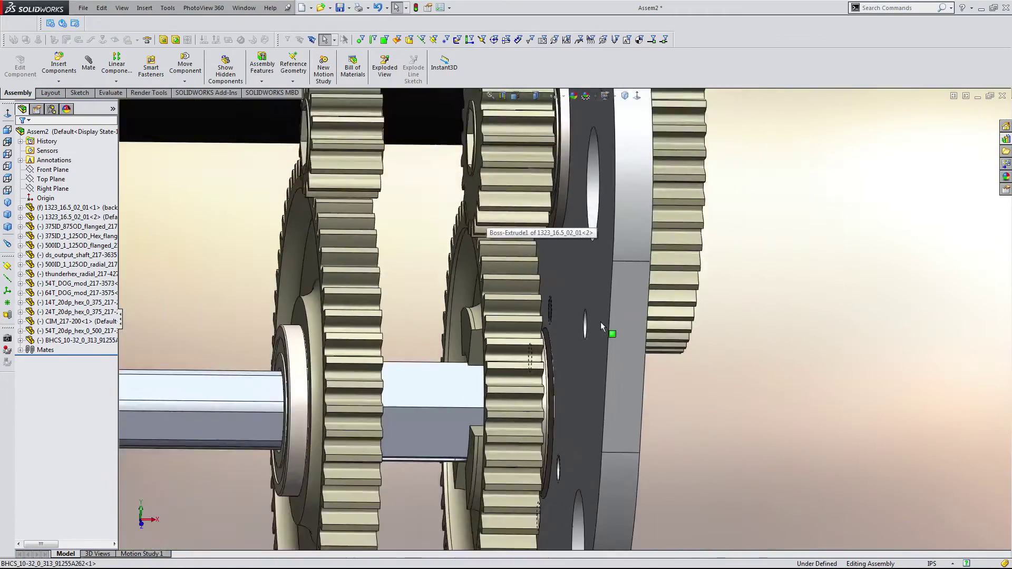
- Copy the 10-32 button-head screw and mate the copy's shank concentric with the hole below the bearing
middle_click_drag(599, 321, 760, 303)
scroll(733, 378, "down", 4)
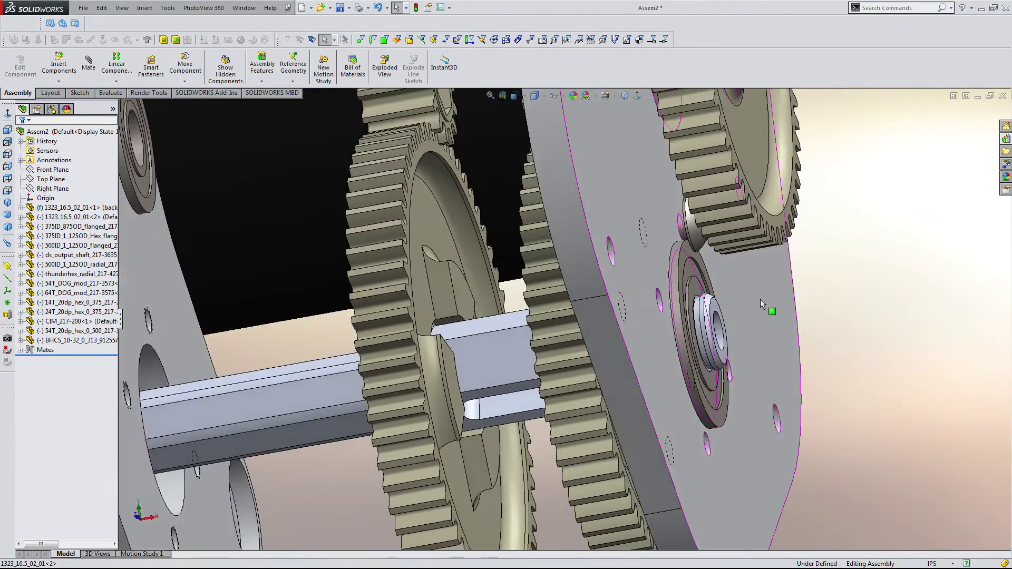
left_click(870, 441)
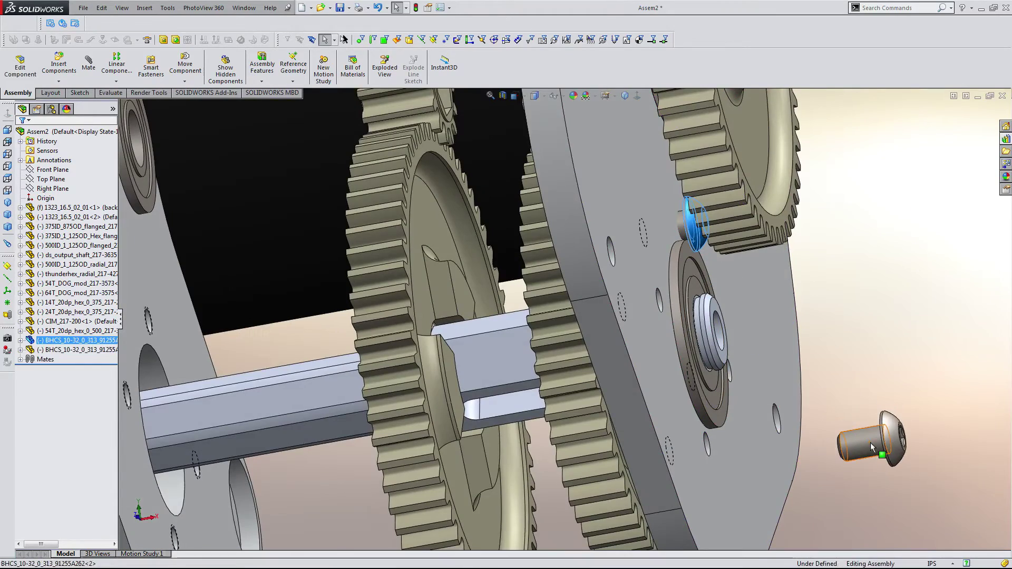
scroll(640, 503, "down", 5)
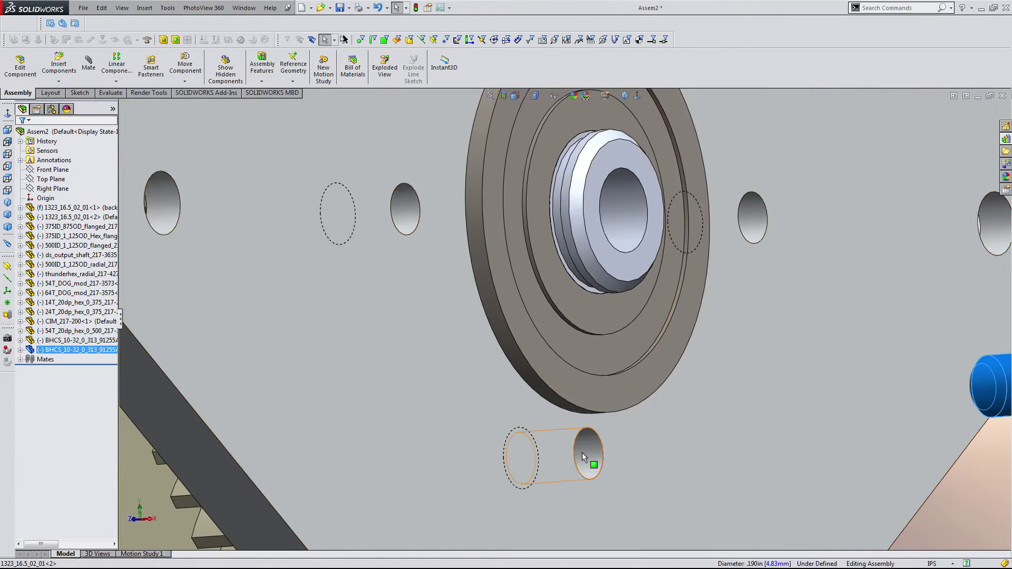
left_click(583, 453, "ctrl")
left_click(652, 444)
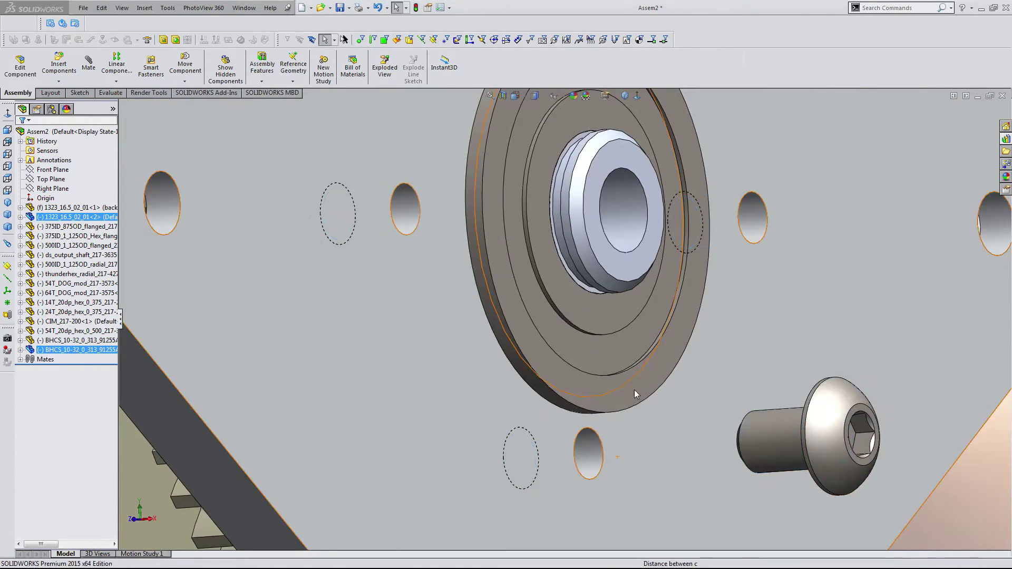
- Mate the copied screw's head underside coincident with the 500ID bearing's flange face
left_click(634, 390)
scroll(634, 390, "up", 4)
middle_click_drag(634, 390, 689, 393)
scroll(778, 362, "down", 6)
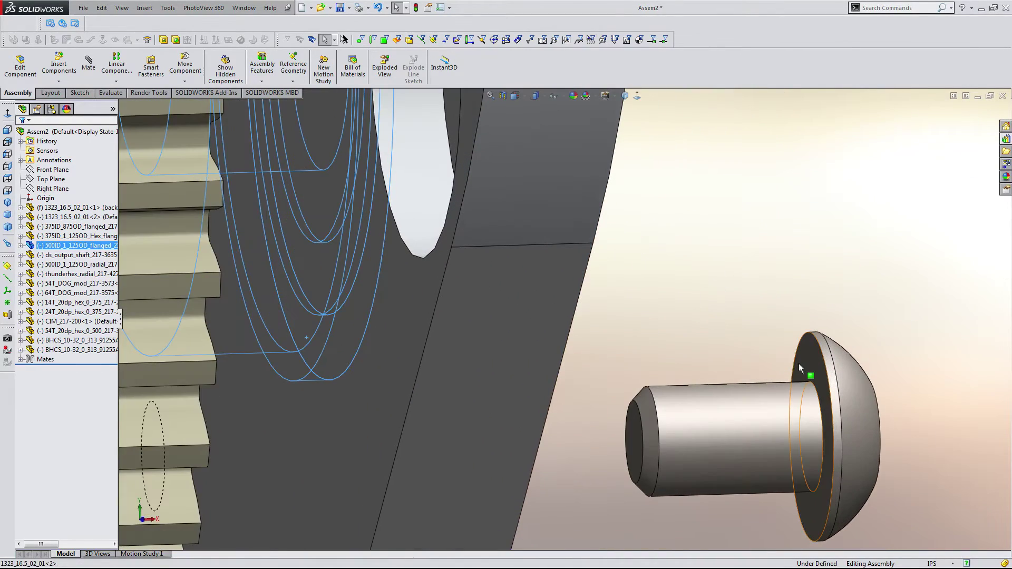
left_click(806, 363, "ctrl")
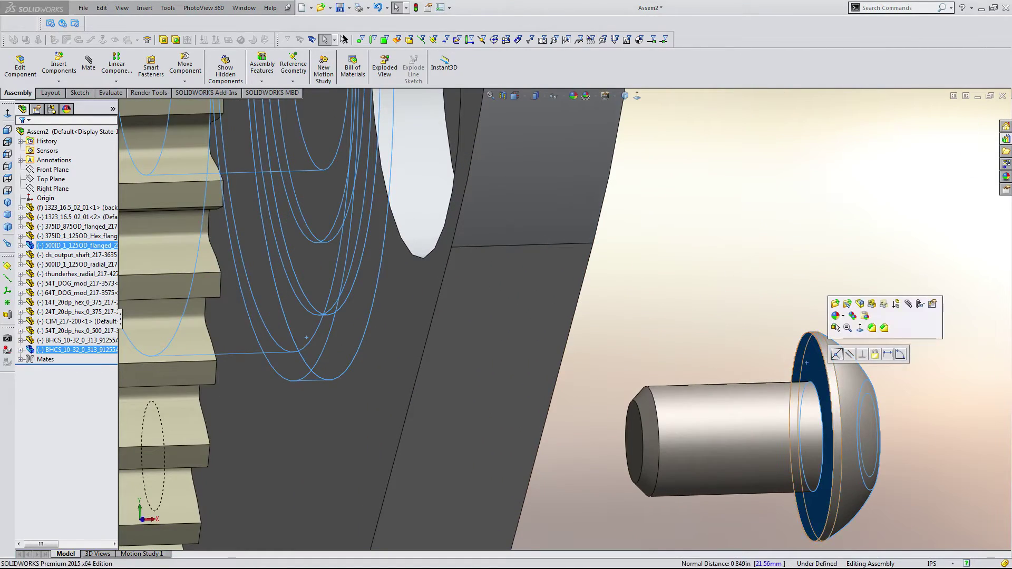
left_click(836, 354)
- Examine the gears and hole positions on the inner sides of the gearbox plates
scroll(703, 321, "up", 5)
middle_click_drag(694, 317, 705, 291)
scroll(634, 333, "up", 3)
scroll(599, 244, "down", 4)
middle_click_drag(599, 244, 555, 310)
scroll(628, 265, "up", 3)
scroll(621, 264, "down", 5)
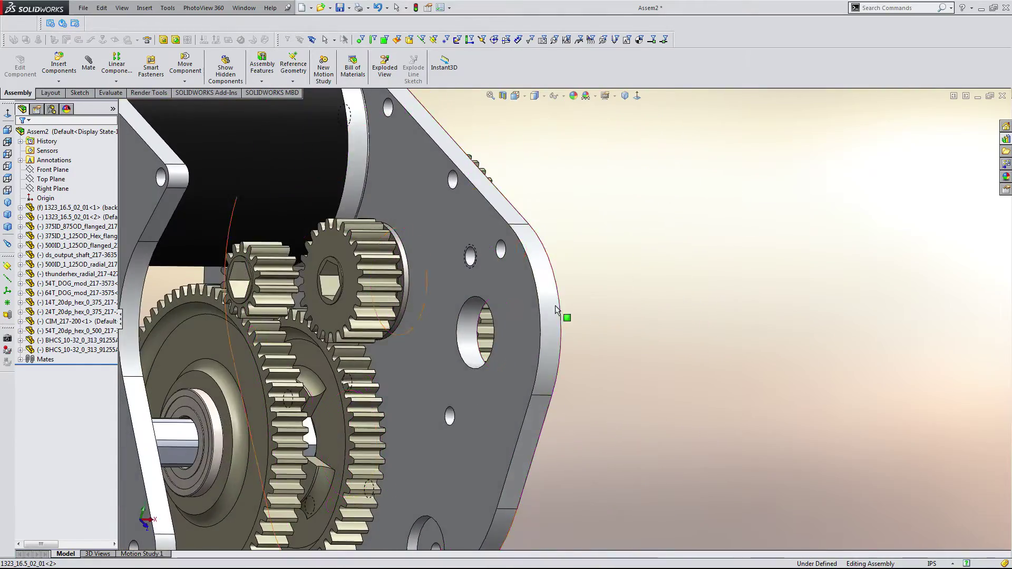
scroll(470, 308, "up", 4)
scroll(448, 410, "down", 4)
scroll(448, 410, "up", 1)
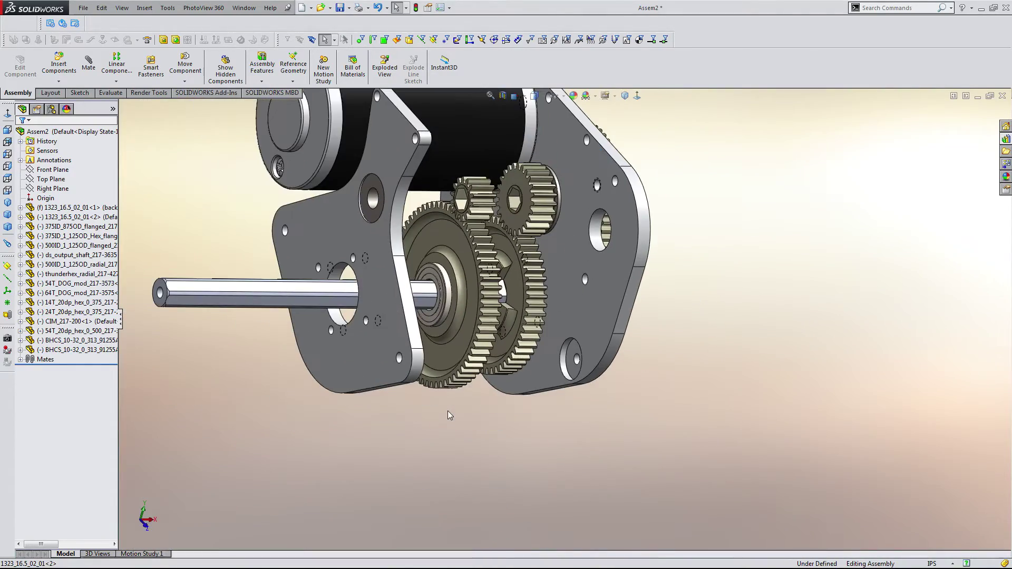
- Examine the outer side of the plate around the screws, the bearing and the 54T hex gear
scroll(448, 410, "down", 2)
middle_click_drag(445, 402, 359, 365)
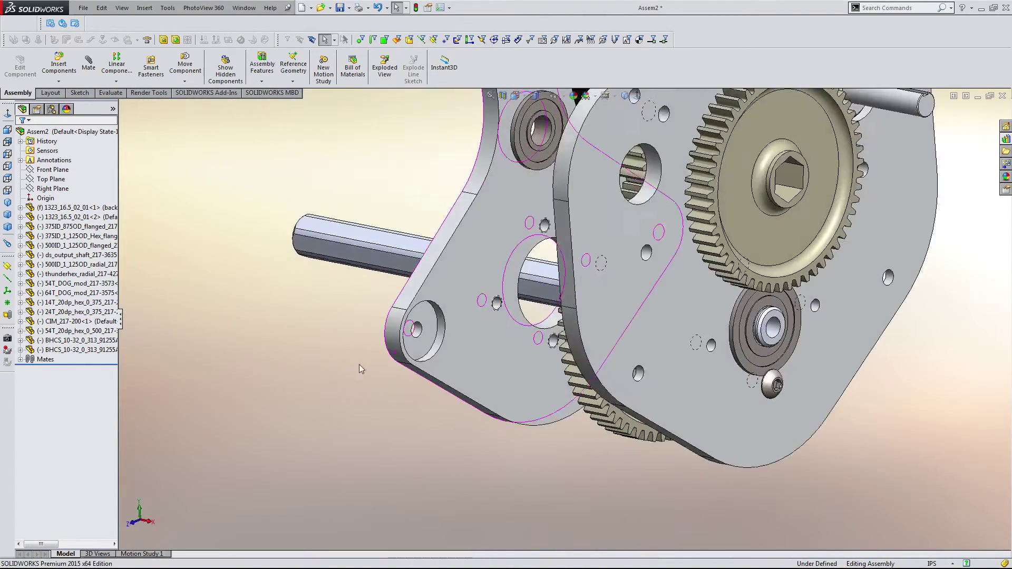
scroll(359, 364, "up", 3)
scroll(544, 267, "down", 5)
middle_click_drag(514, 237, 597, 351)
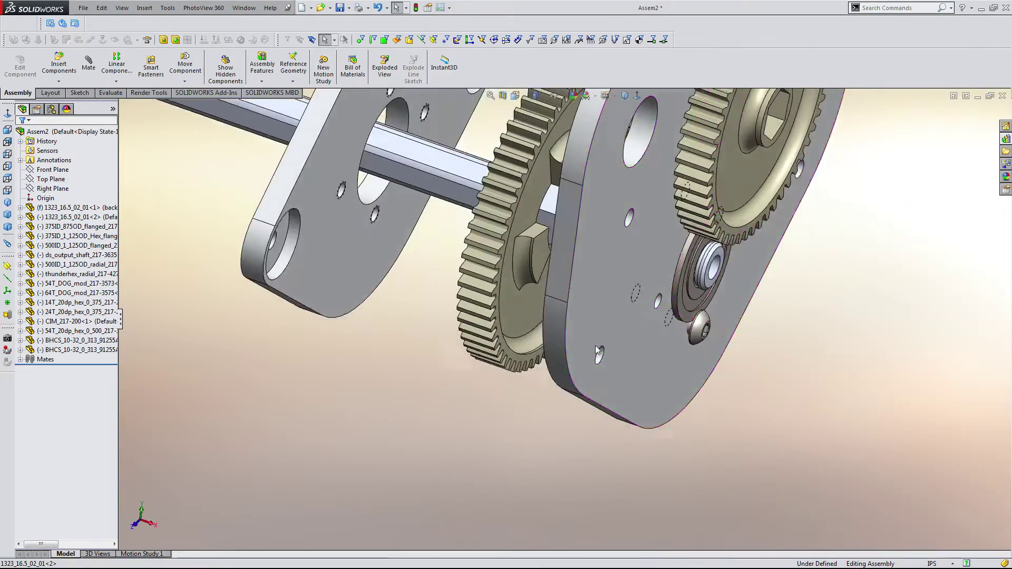
scroll(666, 265, "up", 2)
scroll(667, 274, "down", 3)
scroll(678, 303, "up", 2)
scroll(661, 287, "down", 4)
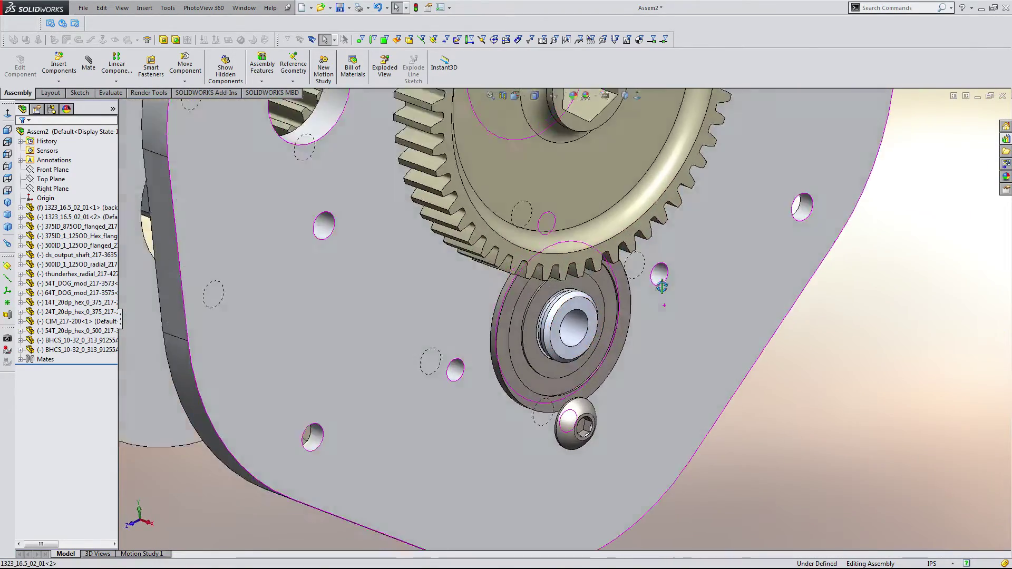
scroll(664, 286, "up", 3)
middle_click_drag(666, 286, 576, 203)
scroll(574, 200, "down", 4)
left_click(603, 213)
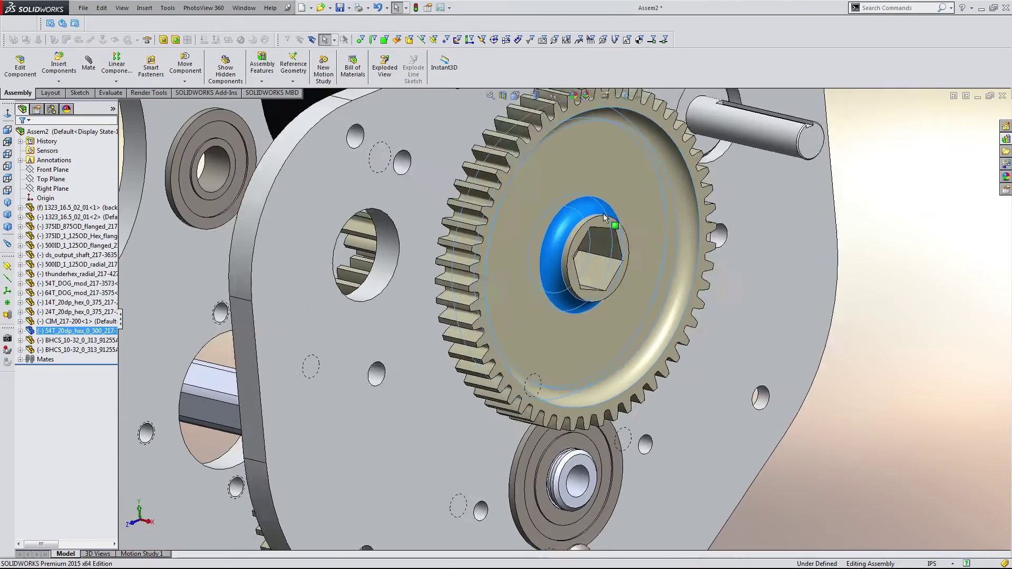
left_click(953, 394)
scroll(636, 388, "up", 3)
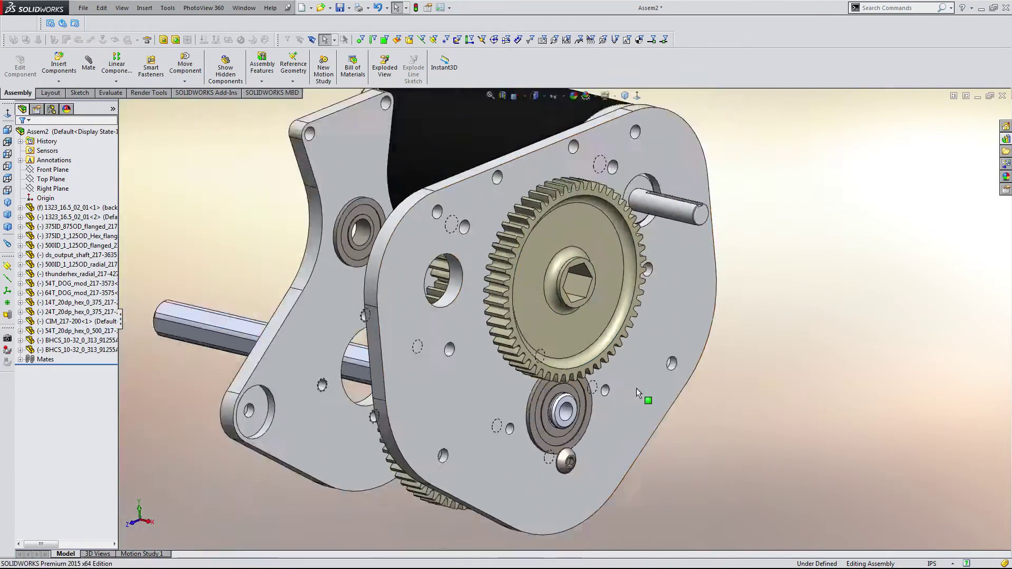
- Place an 18T #25 500 hex hubbed sprocket from the design library's #25 hub sprockets beside the gearbox
scroll(636, 388, "up", 3)
middle_click_drag(637, 388, 784, 308)
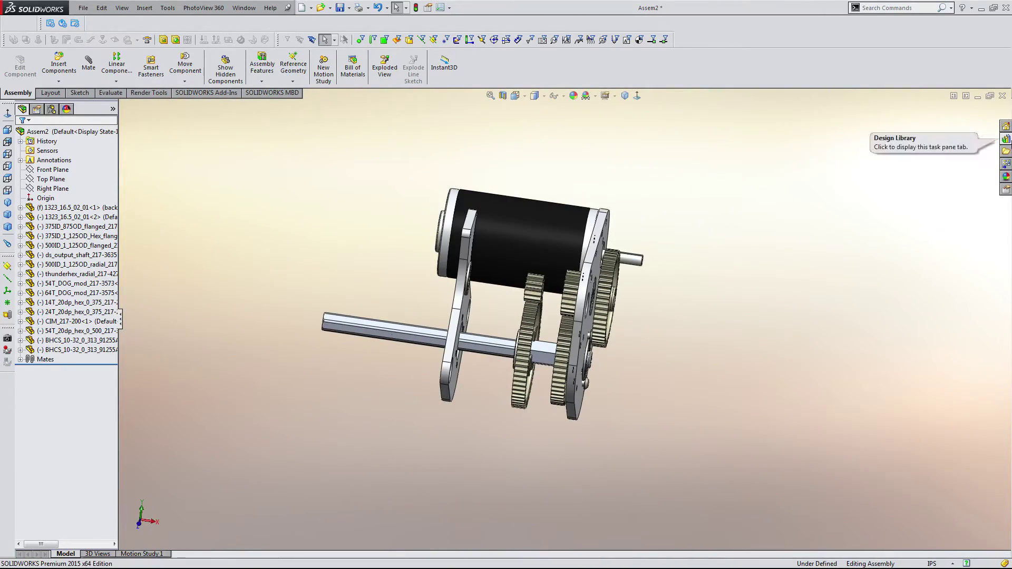
left_click(1007, 141)
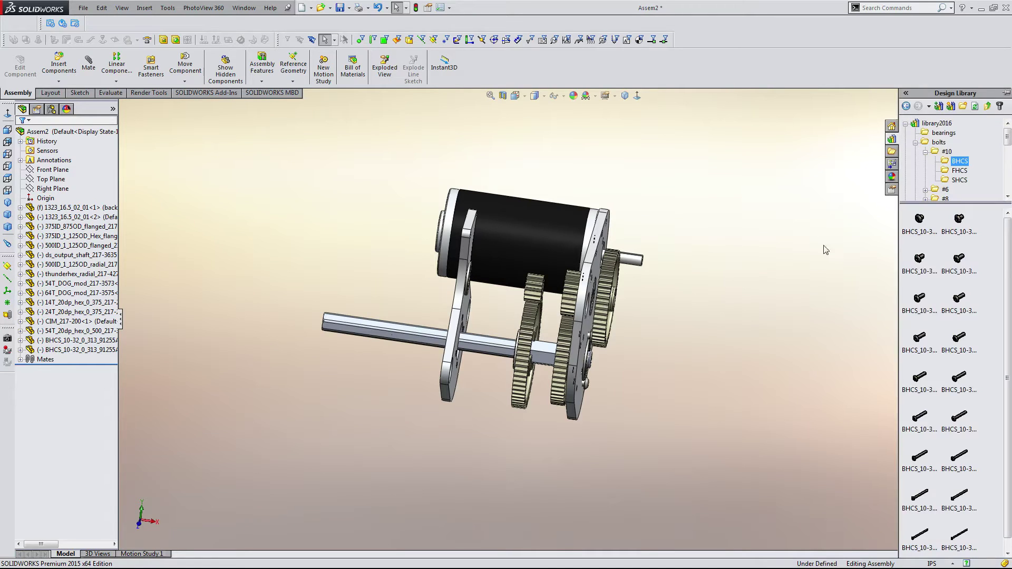
left_click(915, 143)
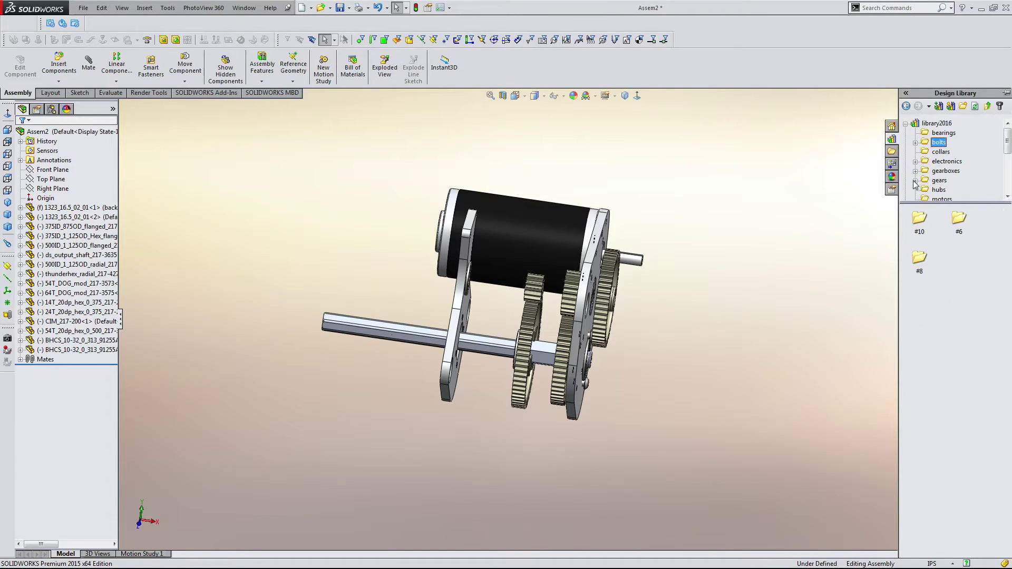
scroll(915, 181, "down", 3)
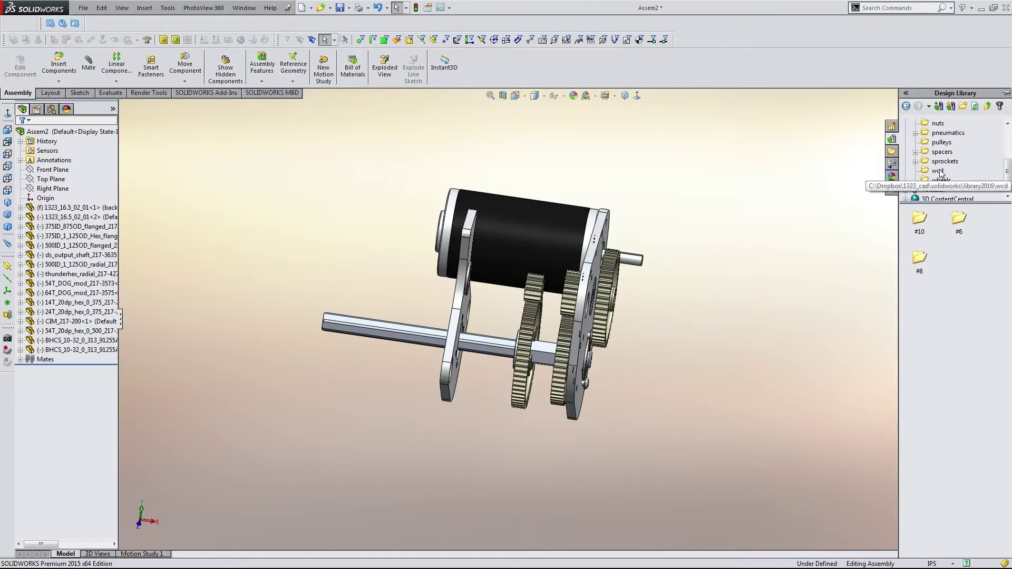
left_click(916, 161)
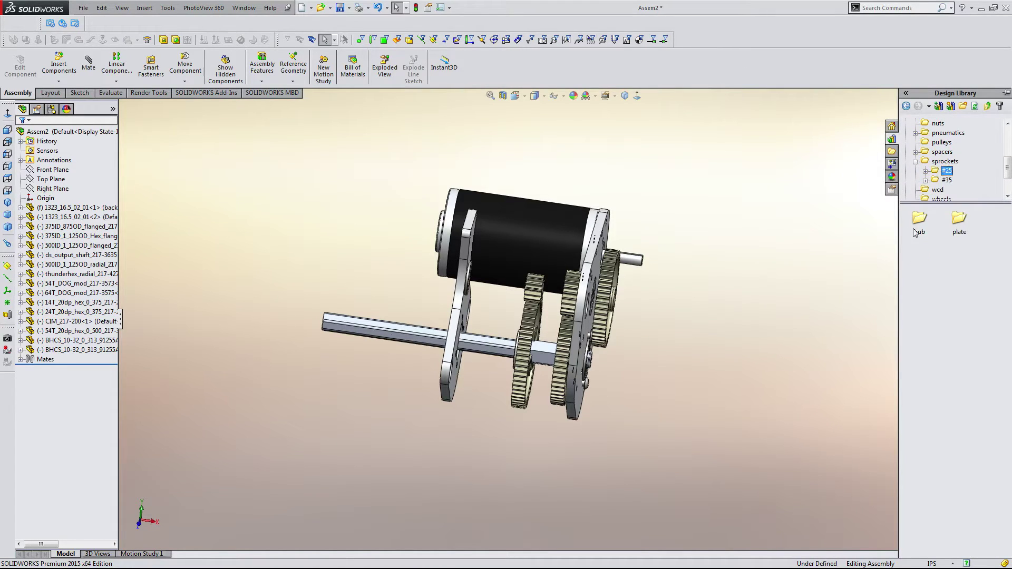
double_click(921, 224)
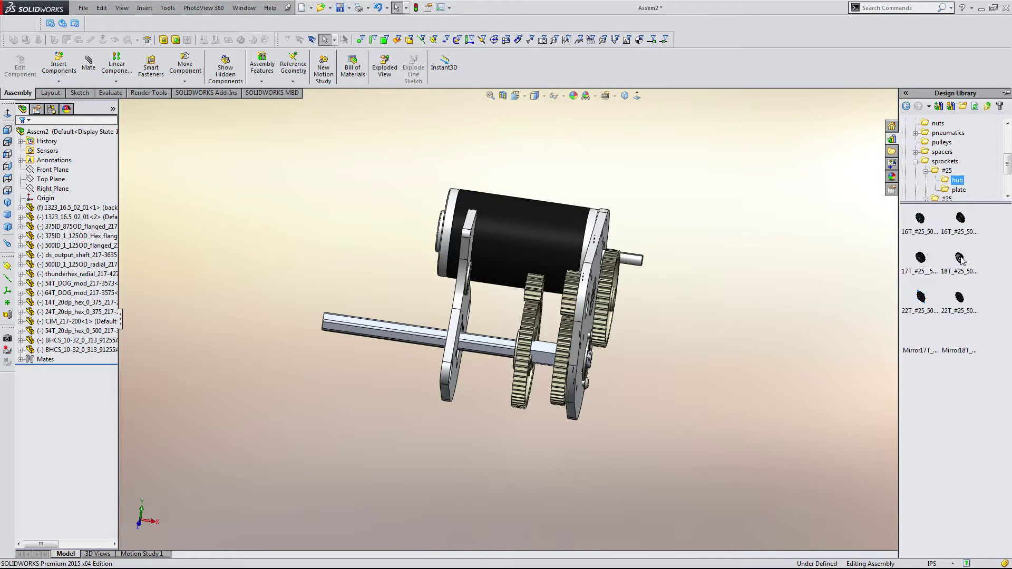
left_click_drag(958, 258, 685, 367)
key("Escape")
scroll(714, 377, "up", 5)
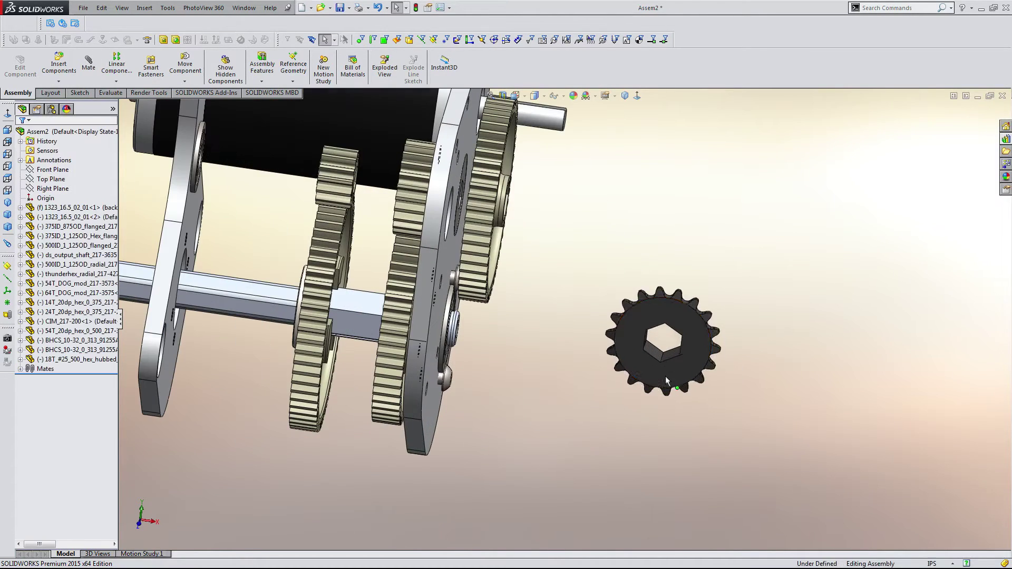
- Rotate the 18T sprocket edge-on to the view and place a copy of it alongside
left_click(645, 348)
right_click_drag(645, 348, 594, 368)
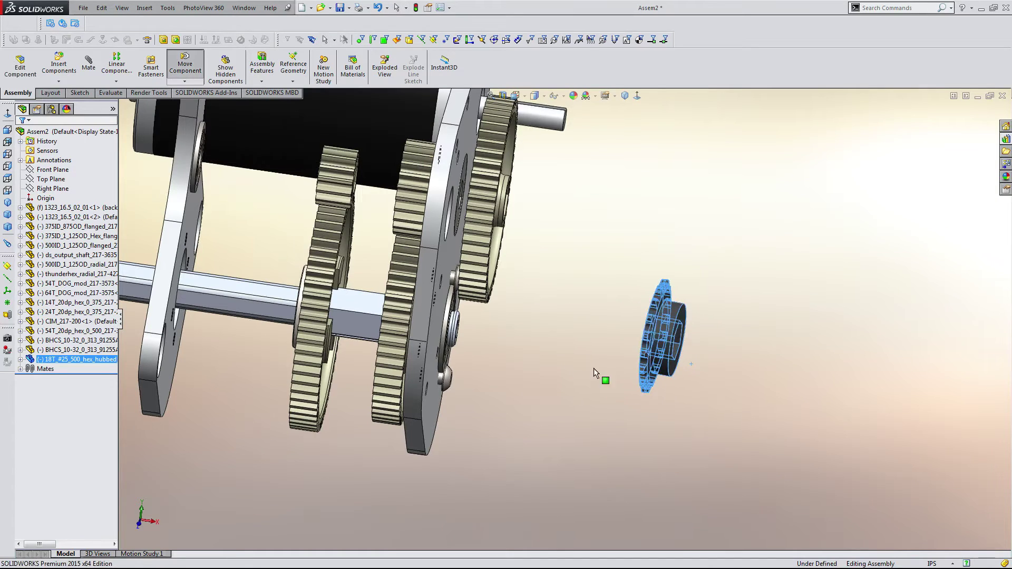
left_click_drag(663, 340, 729, 352, "ctrl")
left_click(681, 395)
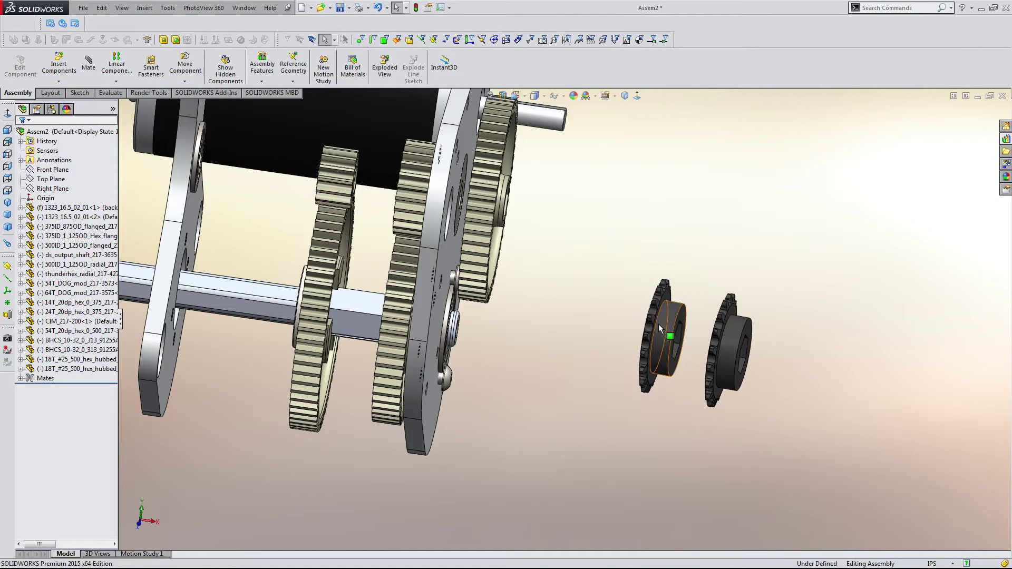
- Mate the cylindrical hubs of the two 18T sprockets concentric
left_click(662, 324)
left_click(726, 356, "ctrl")
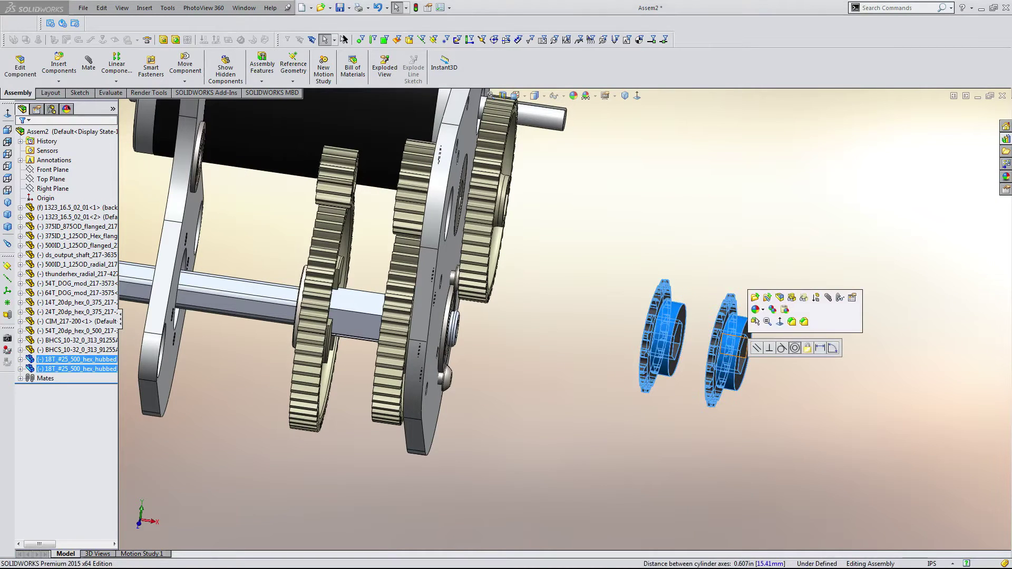
left_click(795, 348)
- Mate the first sprocket's hub end face coincident with the flat toothed-side face of the copied sprocket
scroll(729, 343, "down", 6)
left_click(596, 254)
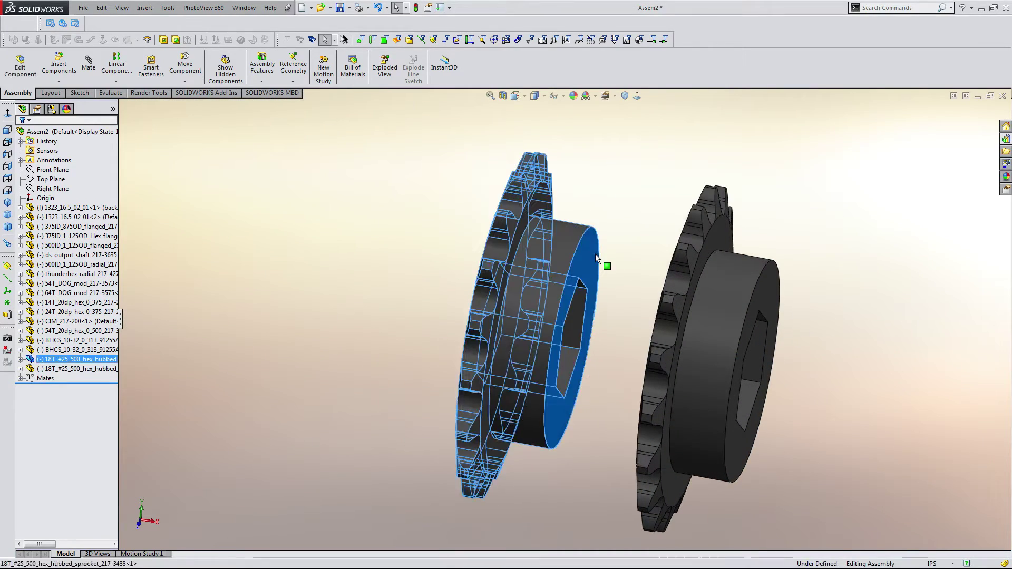
middle_click_drag(595, 256, 629, 272)
left_click(706, 279, "ctrl")
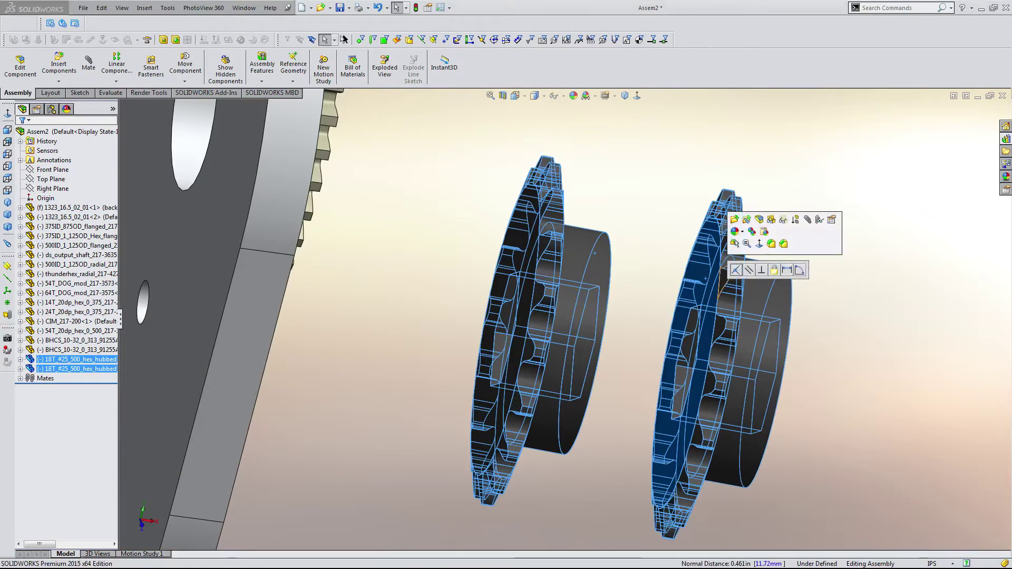
left_click(736, 270)
scroll(680, 307, "up", 8)
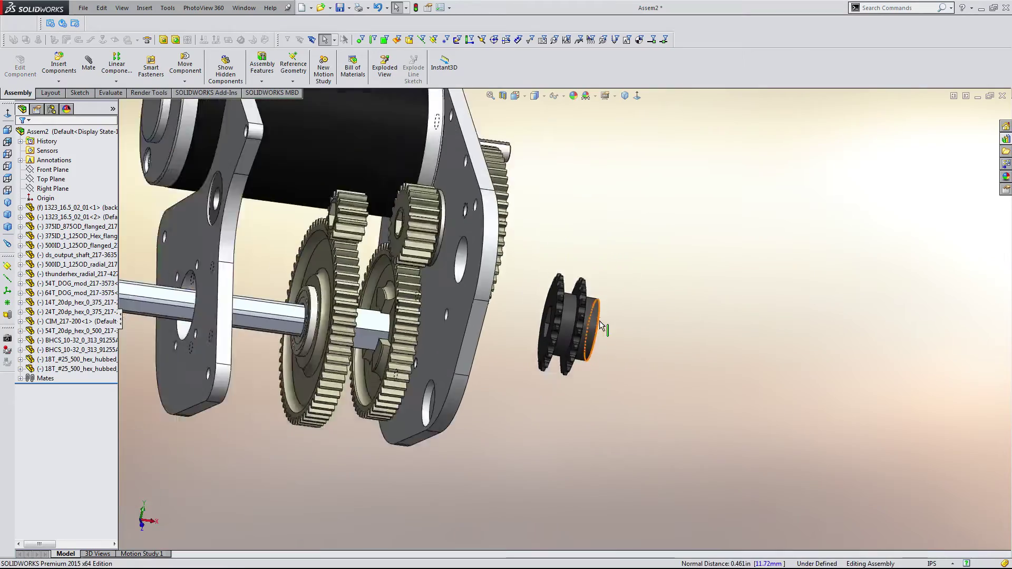
- Mate the copied sprocket's hub concentric with the 500ID radial bearing beside the gear on the output shaft
middle_click_drag(600, 324, 367, 302)
left_click(584, 319)
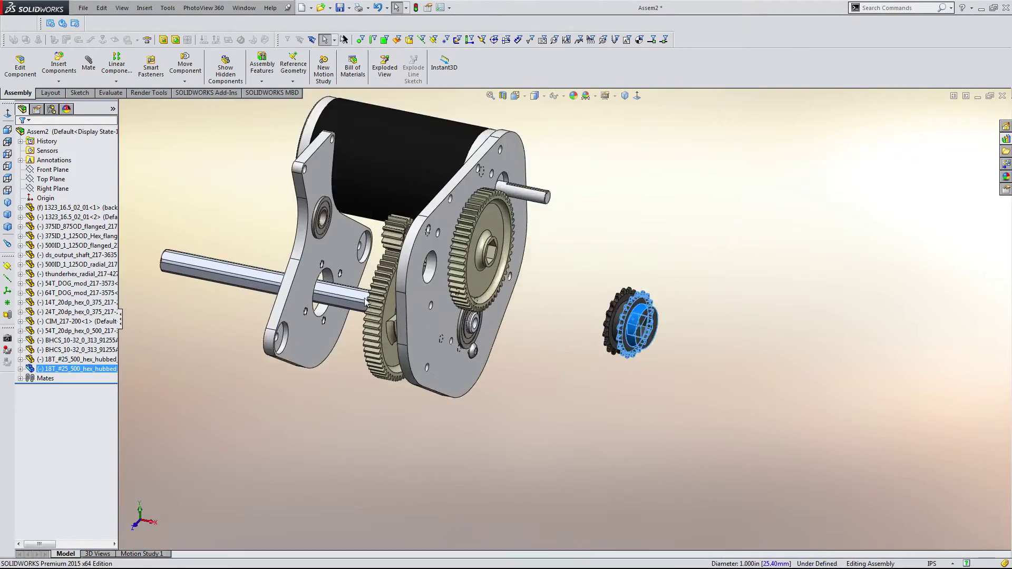
scroll(369, 302, "down", 2)
scroll(373, 302, "down", 4)
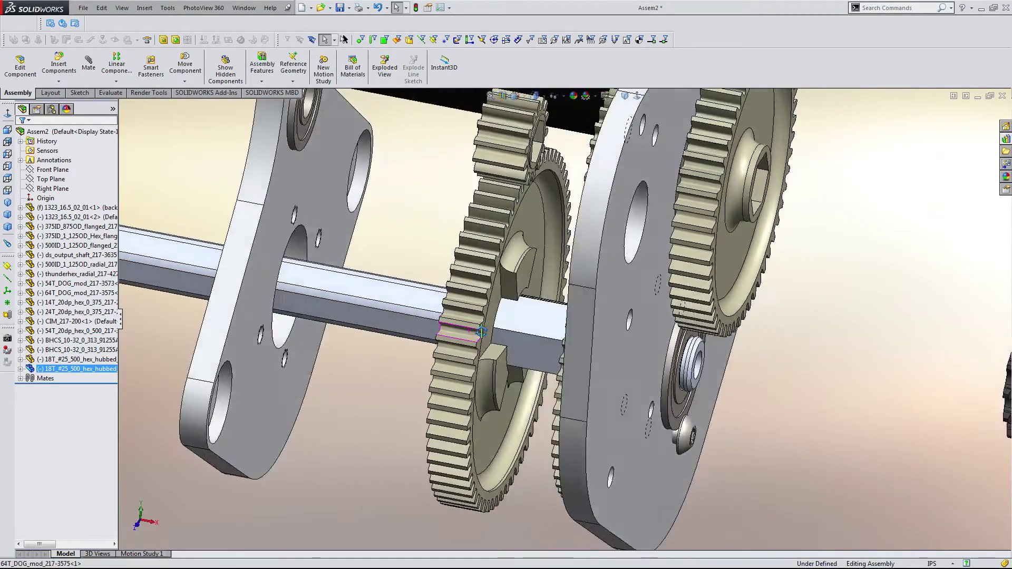
middle_click_drag(481, 332, 601, 369)
scroll(601, 369, "down", 5)
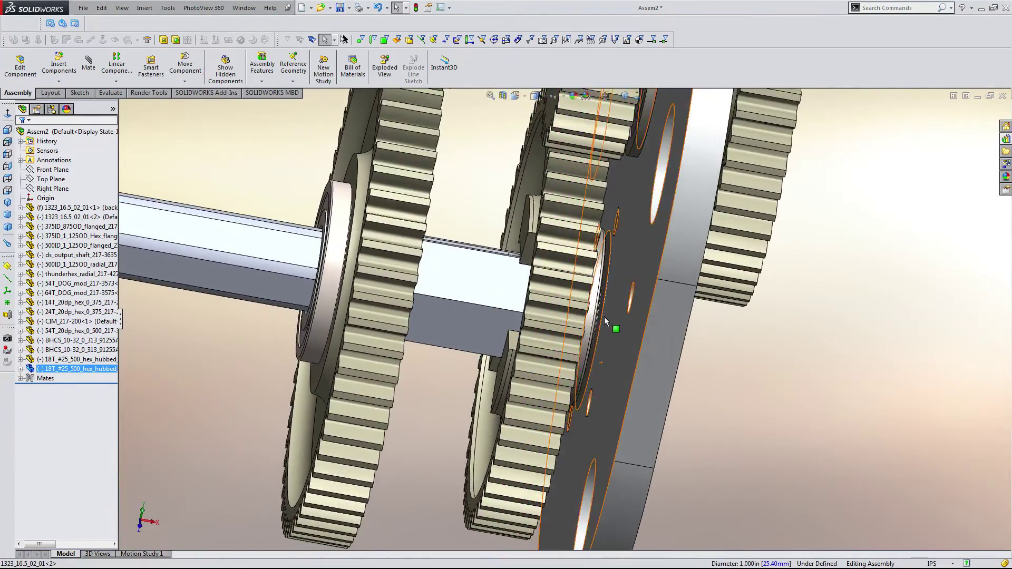
scroll(605, 321, "down", 3)
left_click(589, 298, "ctrl")
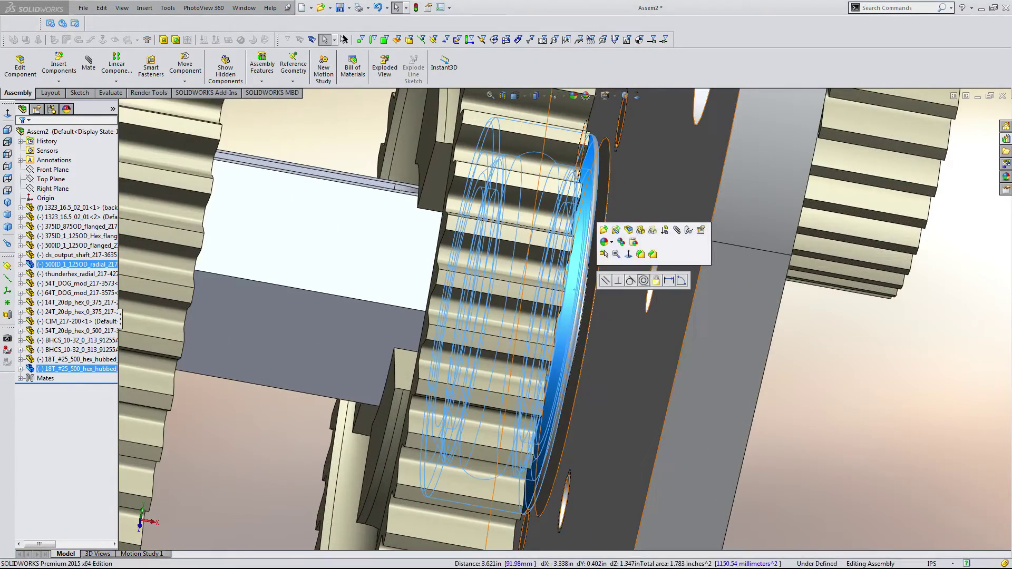
key("Escape")
scroll(732, 333, "up", 6)
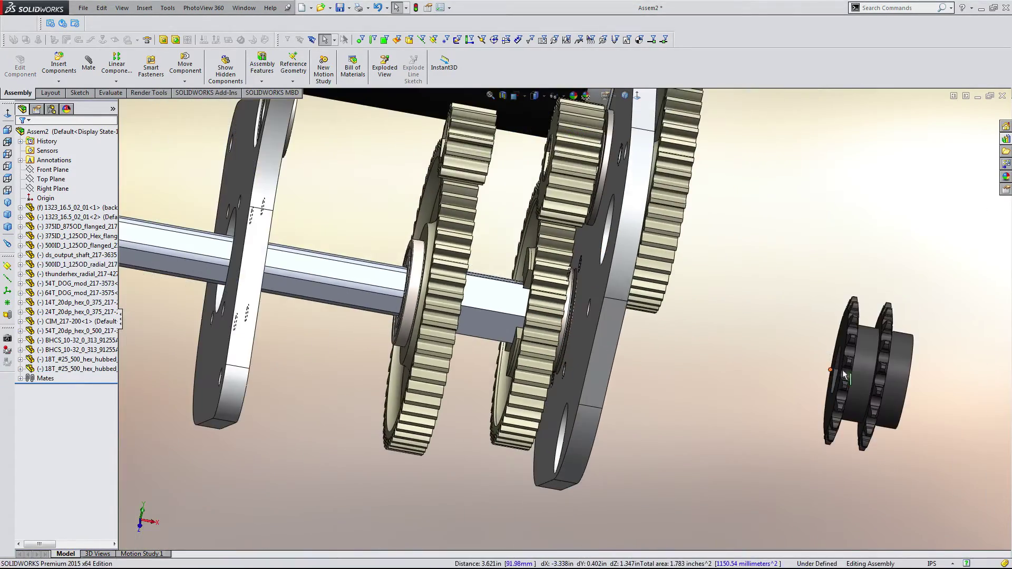
- Slide the sprocket pair along the output shaft into the space between the back plate and the 64T dog gear
left_click_drag(843, 375, 268, 326)
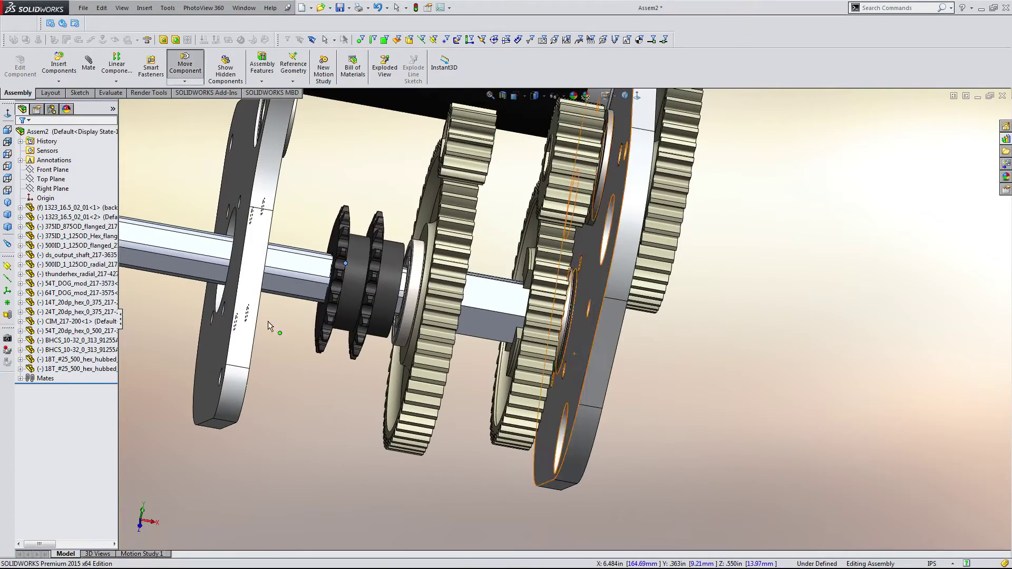
scroll(373, 347, "down", 2)
middle_click_drag(375, 350, 366, 303)
scroll(514, 257, "down", 3)
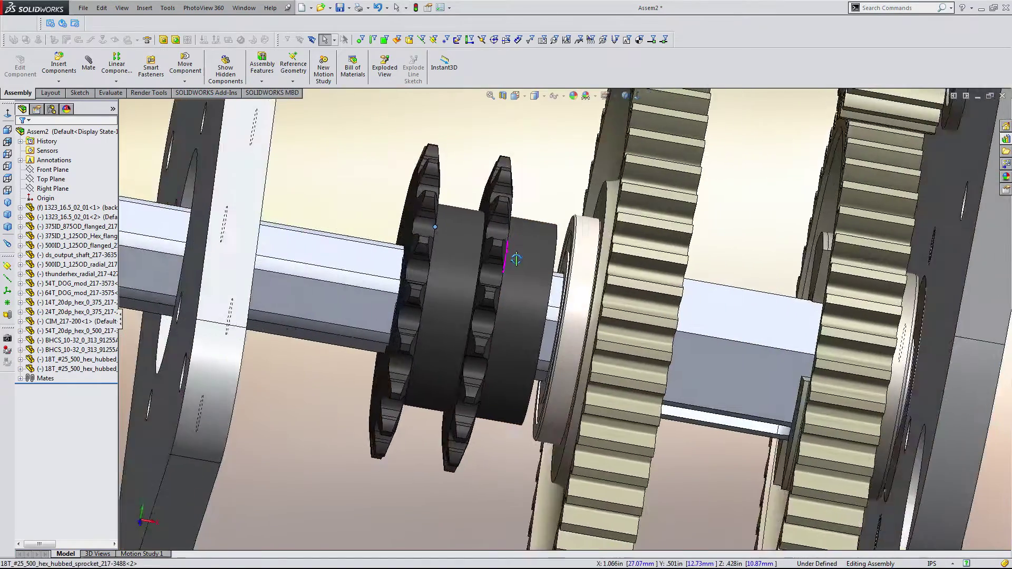
middle_click_drag(515, 259, 566, 281)
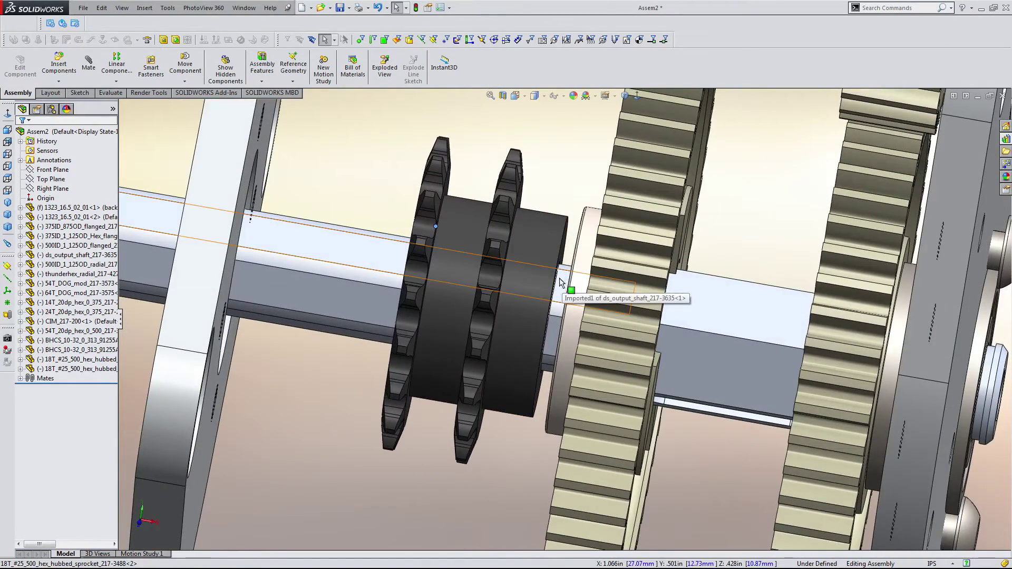
scroll(548, 271, "up", 5)
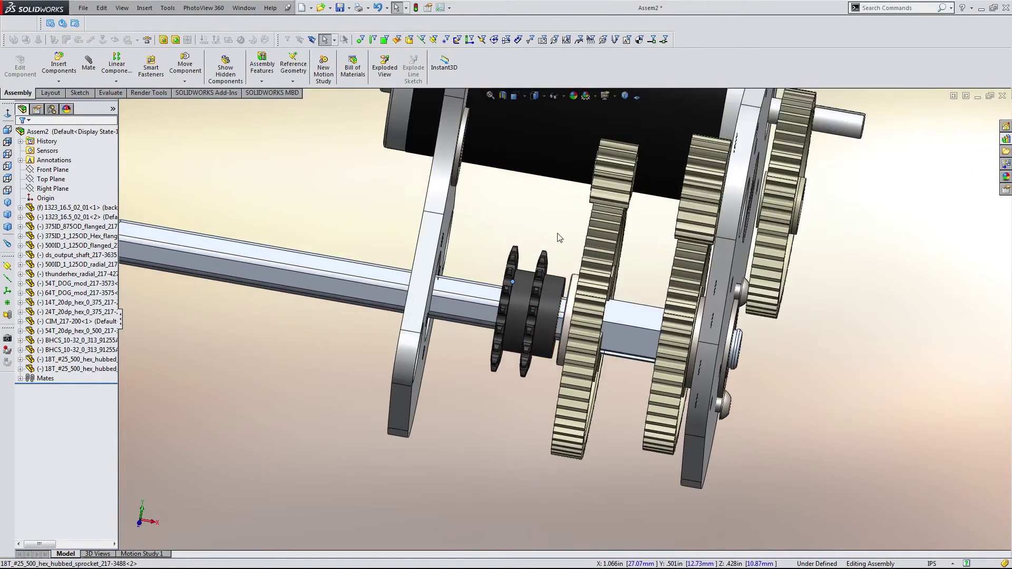
scroll(560, 238, "down", 2)
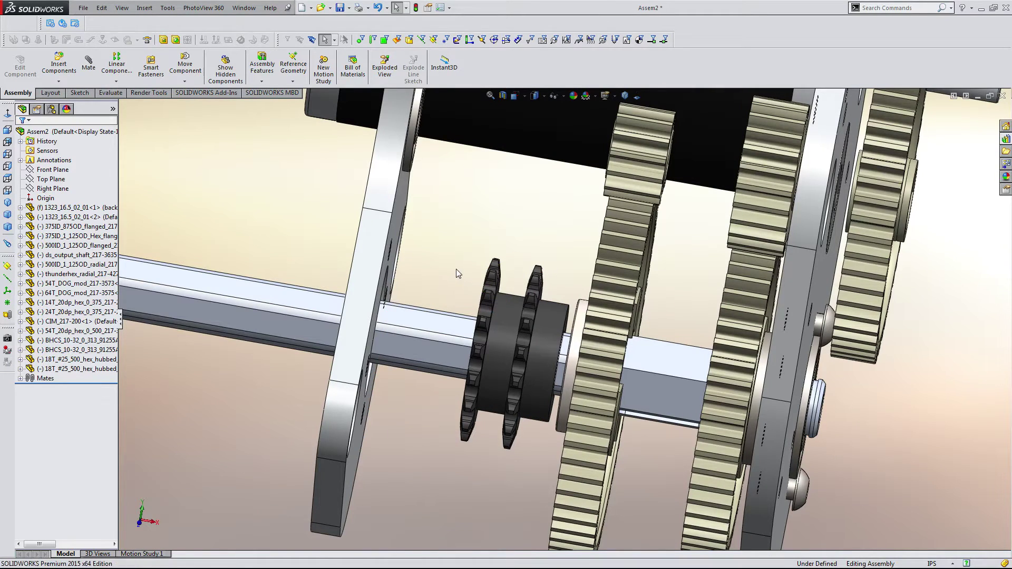
- Turn the first 18T sprocket about the output shaft in the front view
key("m")
key("Escape")
key("ctrl+1")
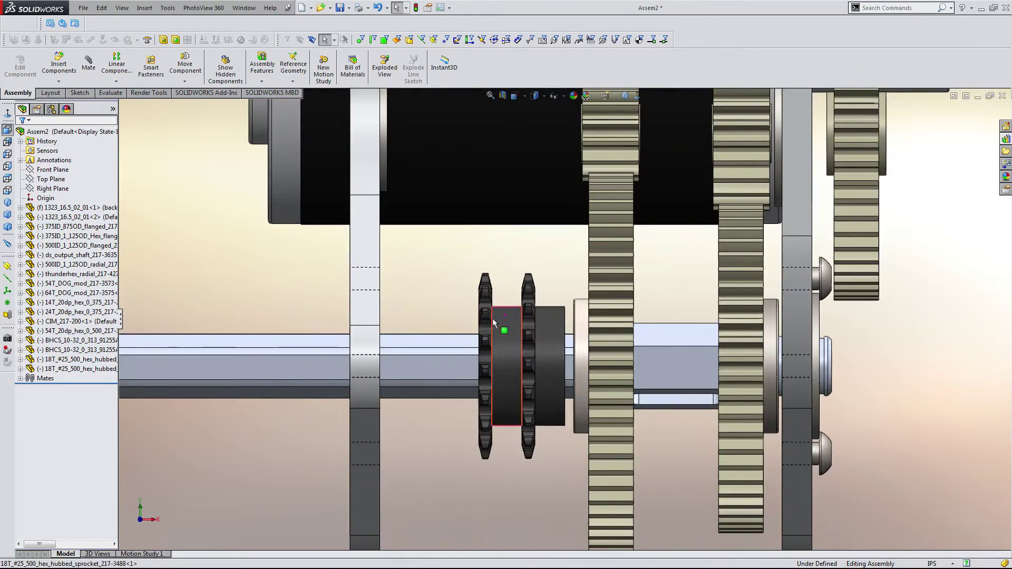
left_click_drag(492, 318, 504, 460)
scroll(416, 290, "down", 3)
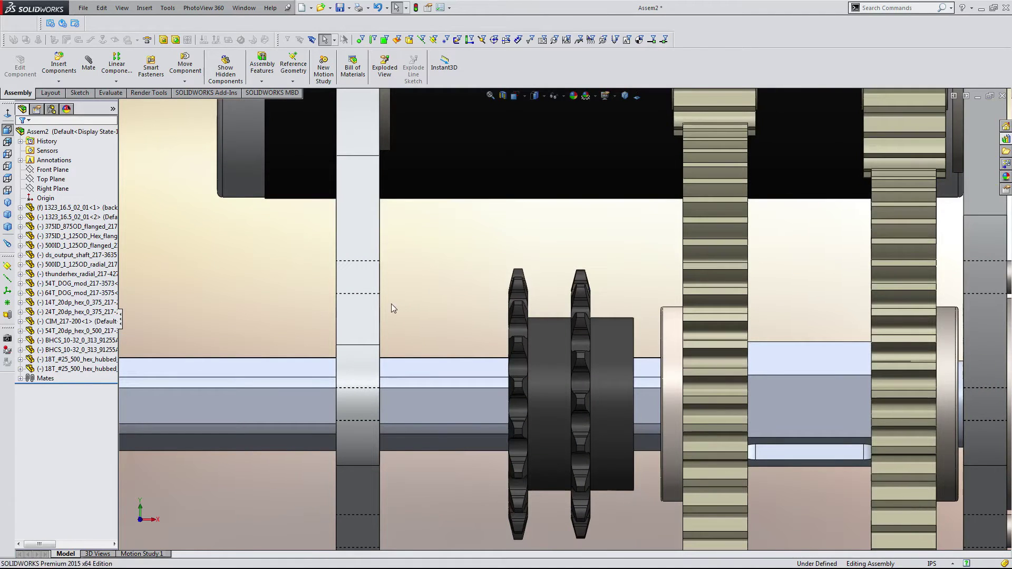
left_click(59, 180)
left_click(55, 189)
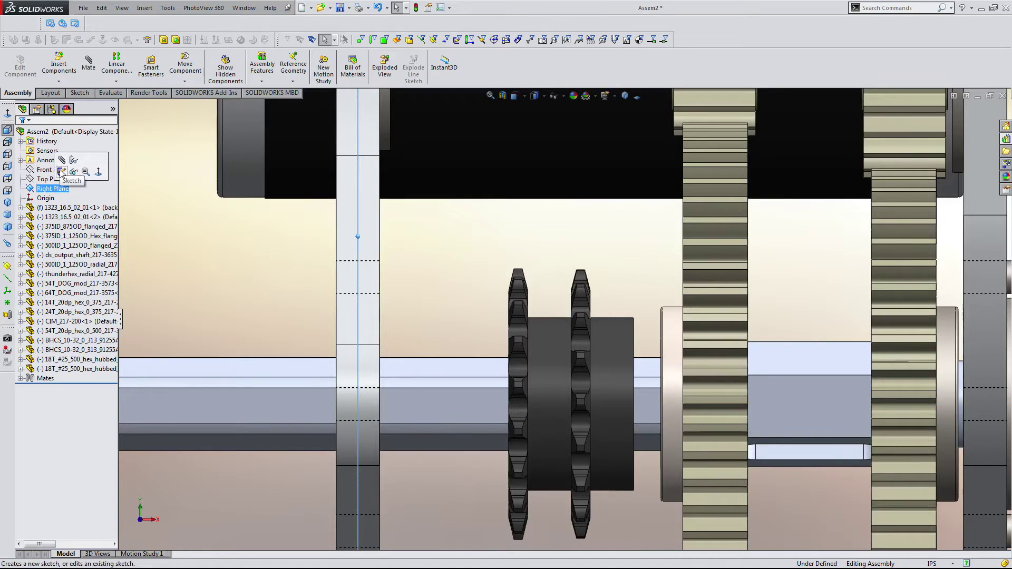
left_click(61, 170)
left_click(13, 65)
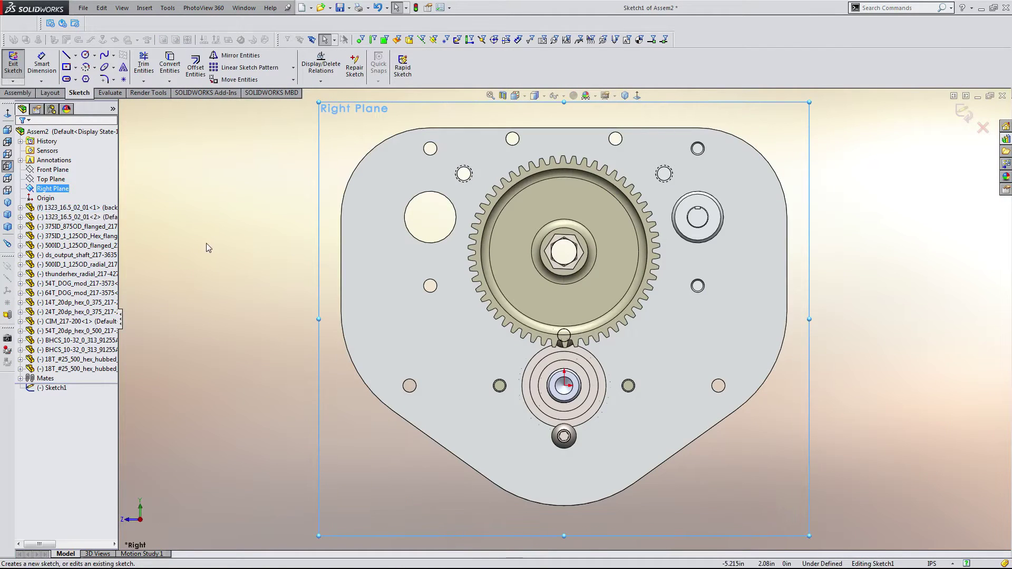
left_click(17, 80)
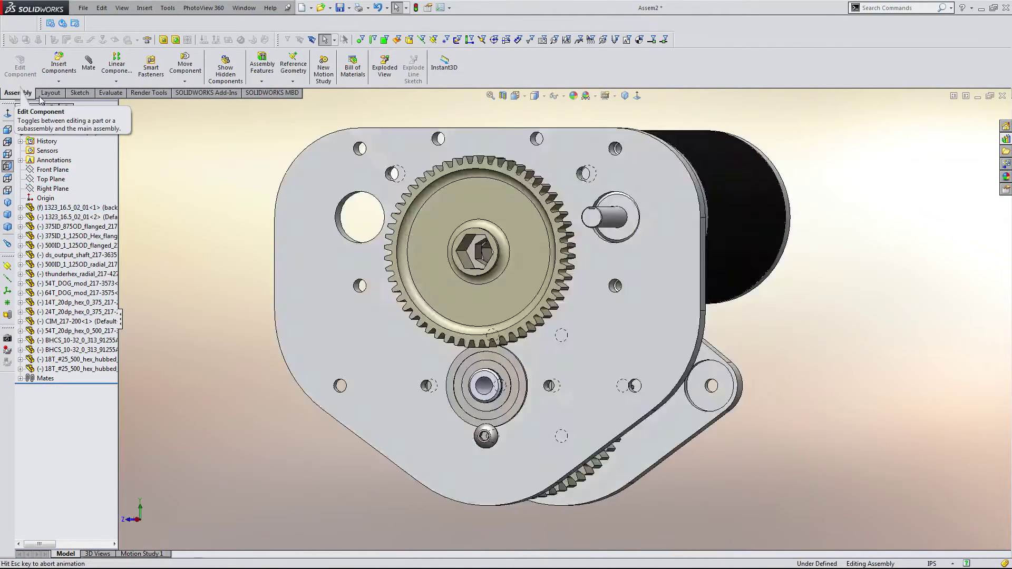
key("ctrl+1")
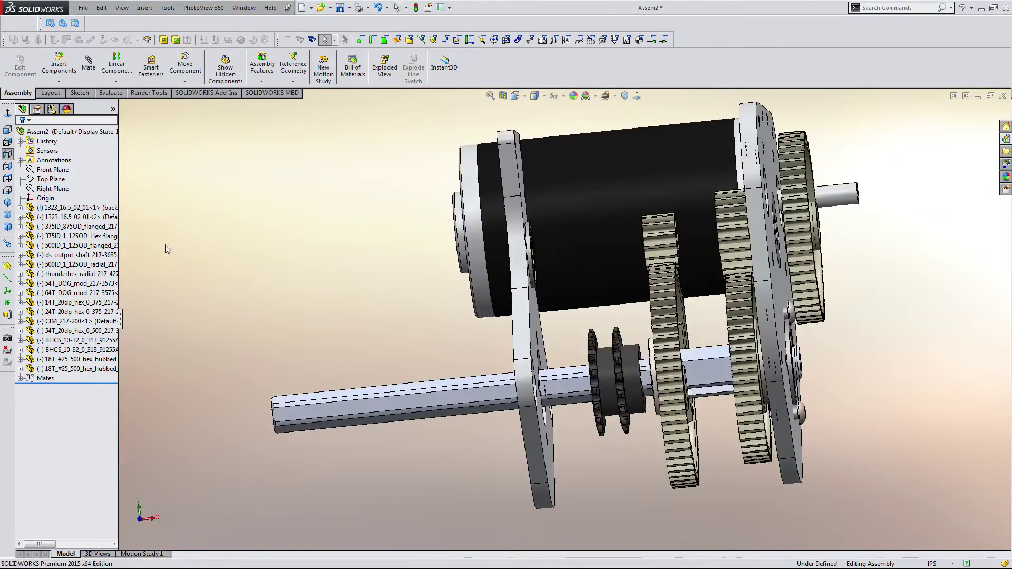
- Sketch a center rectangle about 0.21 by 0.11 in on the Front Plane, centered on the first sprocket's upper tooth tip
left_click(53, 170)
left_click(59, 152)
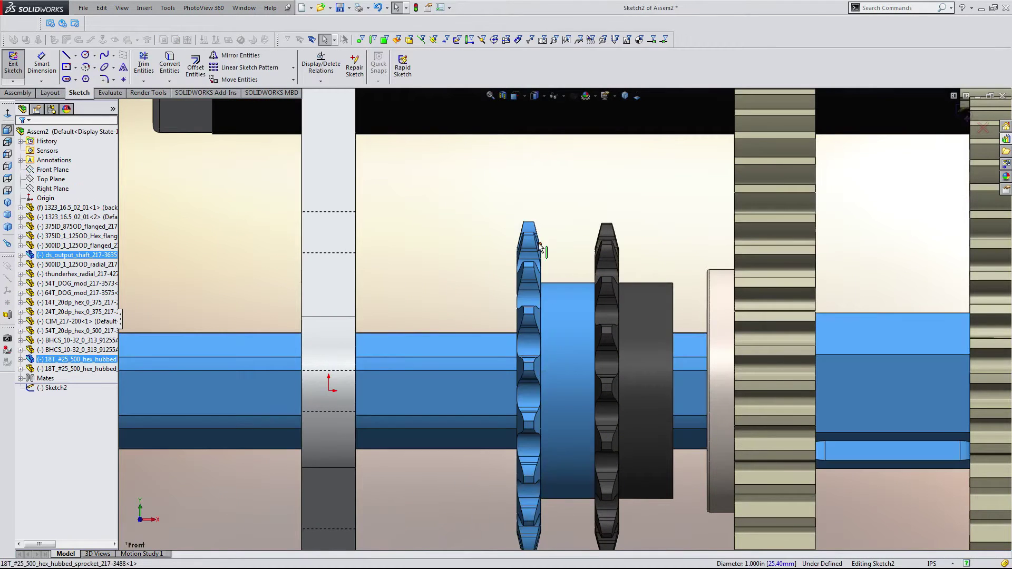
left_click(567, 241)
left_click(66, 66)
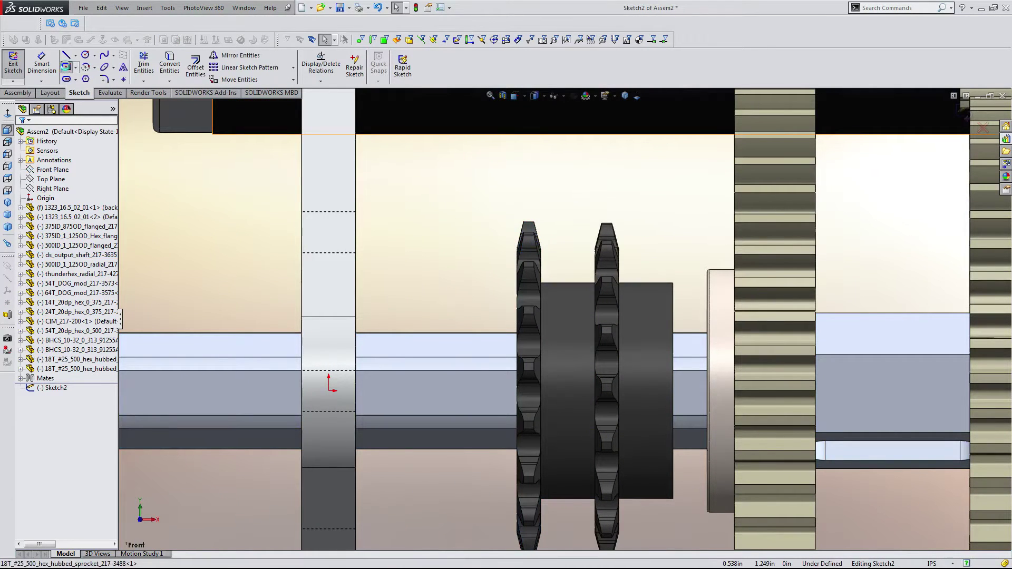
left_click(529, 221)
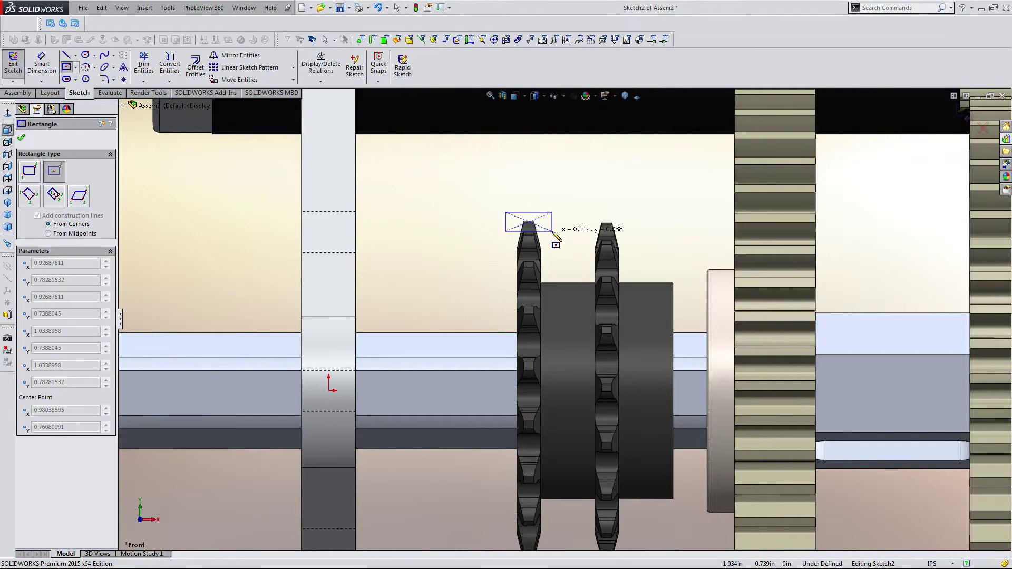
left_click(551, 233)
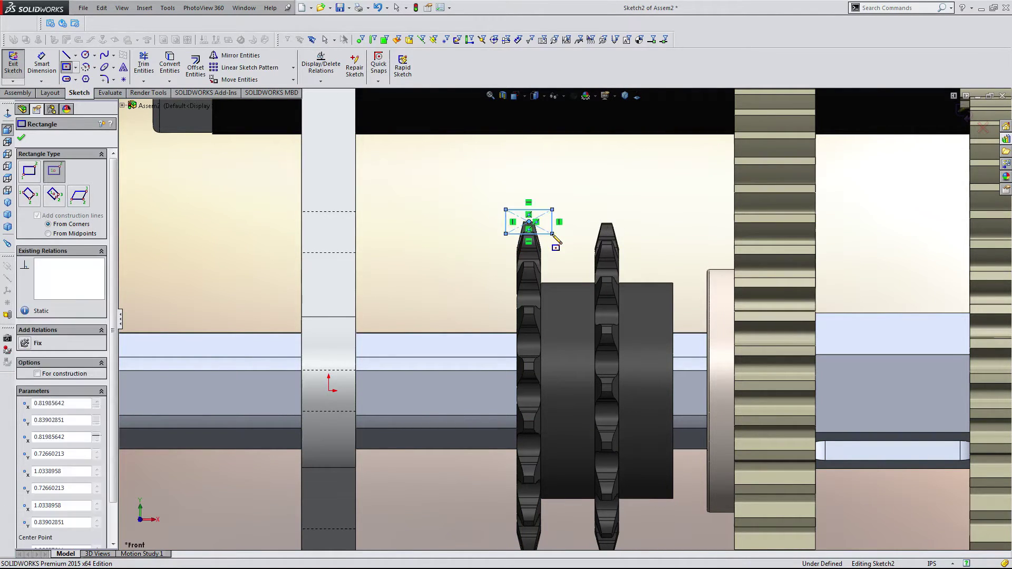
key("Escape")
scroll(529, 224, "down", 8)
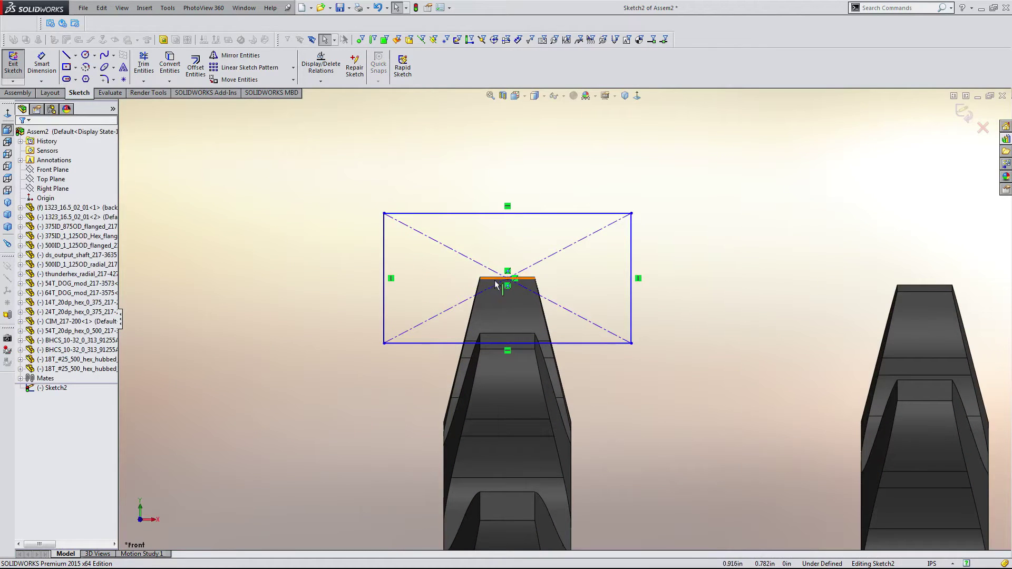
scroll(530, 279, "up", 4)
scroll(529, 279, "up", 3)
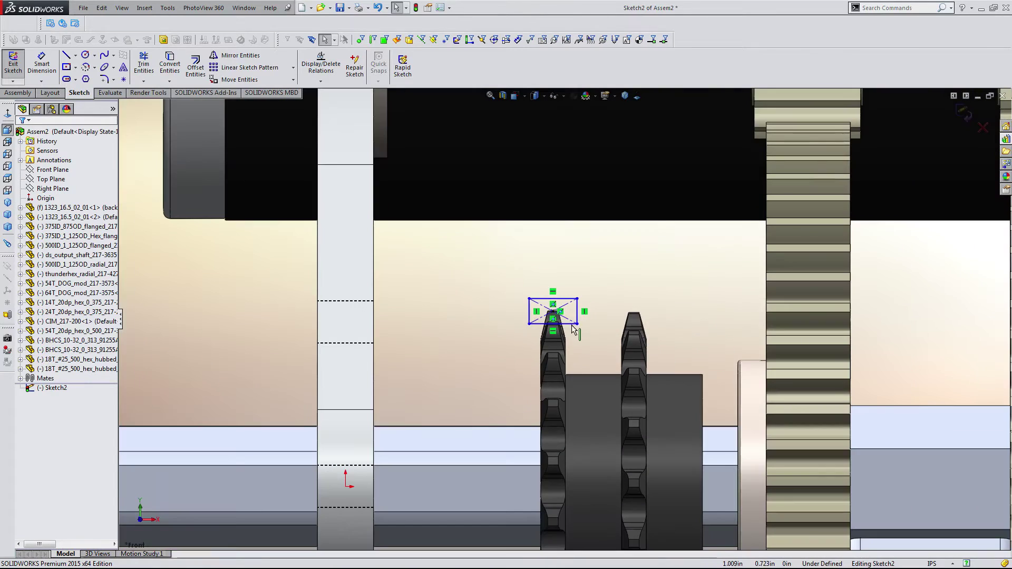
- Switch to the web browser and open the VEXpro website in a new tab
left_click(80, 559)
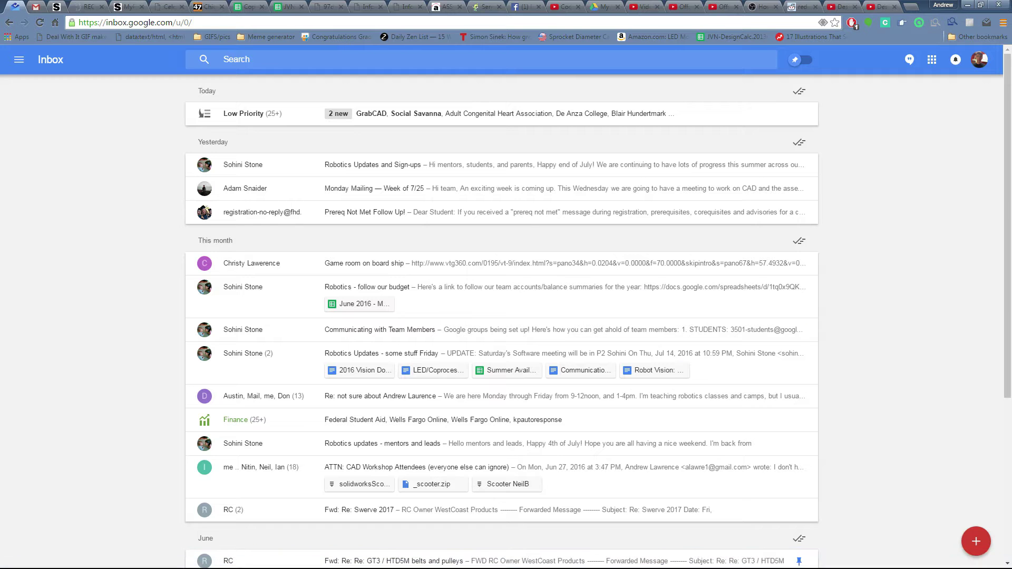
key("ctrl+t")
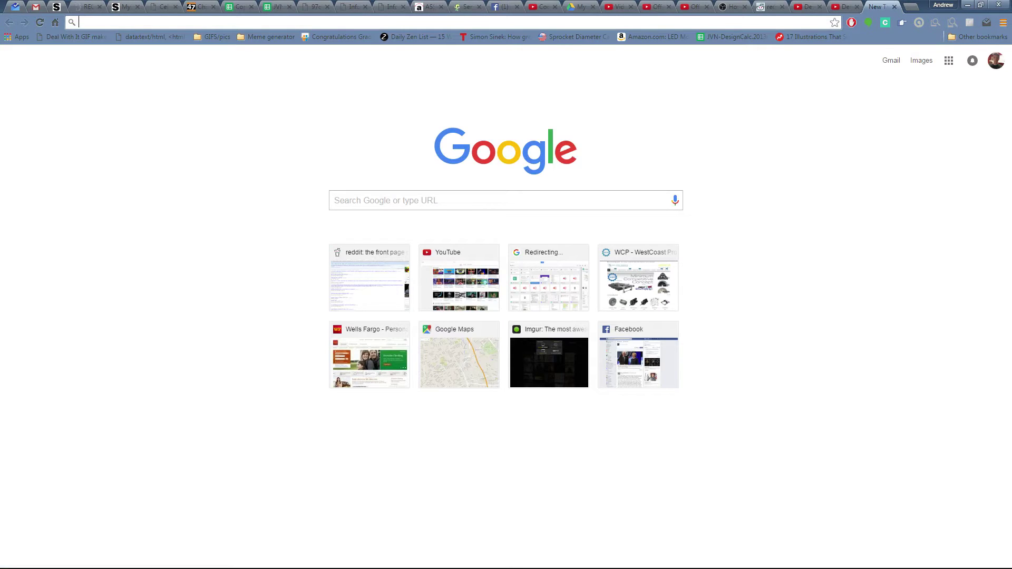
type("w")
key("BackSpace")
type("vex")
key("Return")
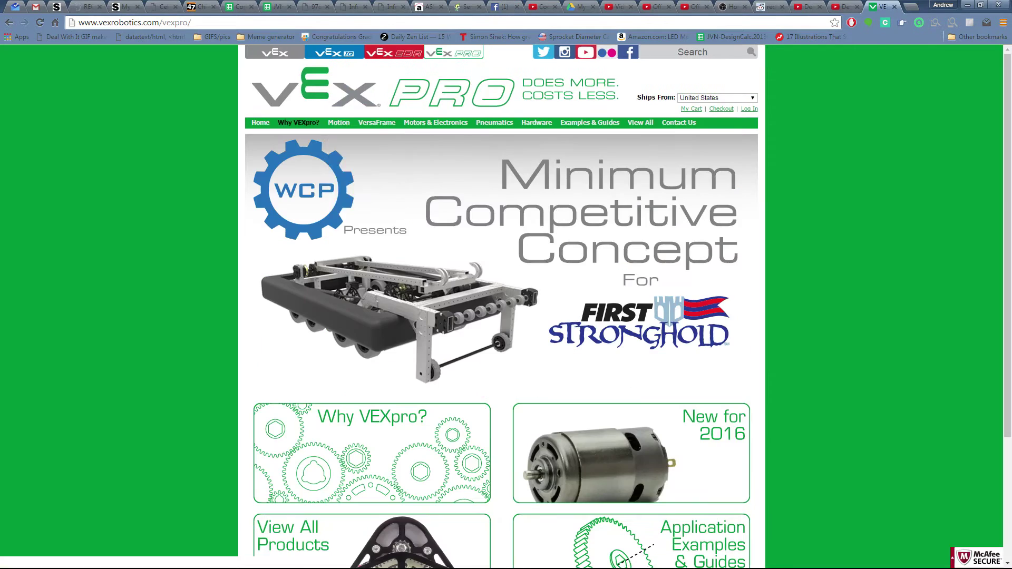
- Examine the chain dimensions in VEXpro's #25 Roller Chain PDF drawing (217-2775) and return to the SOLIDWORKS sketch
mouse_move(339, 122)
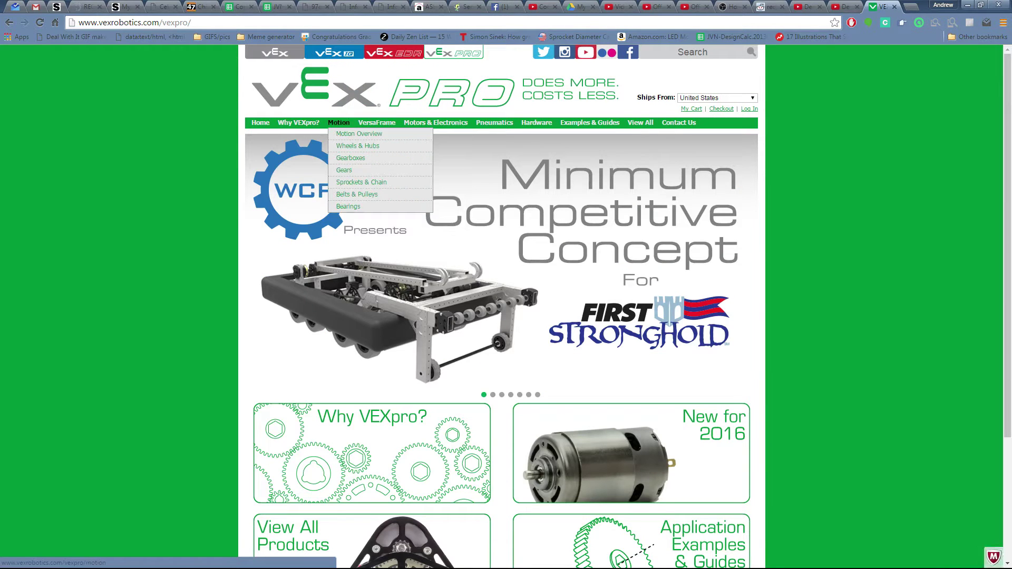
left_click(361, 182)
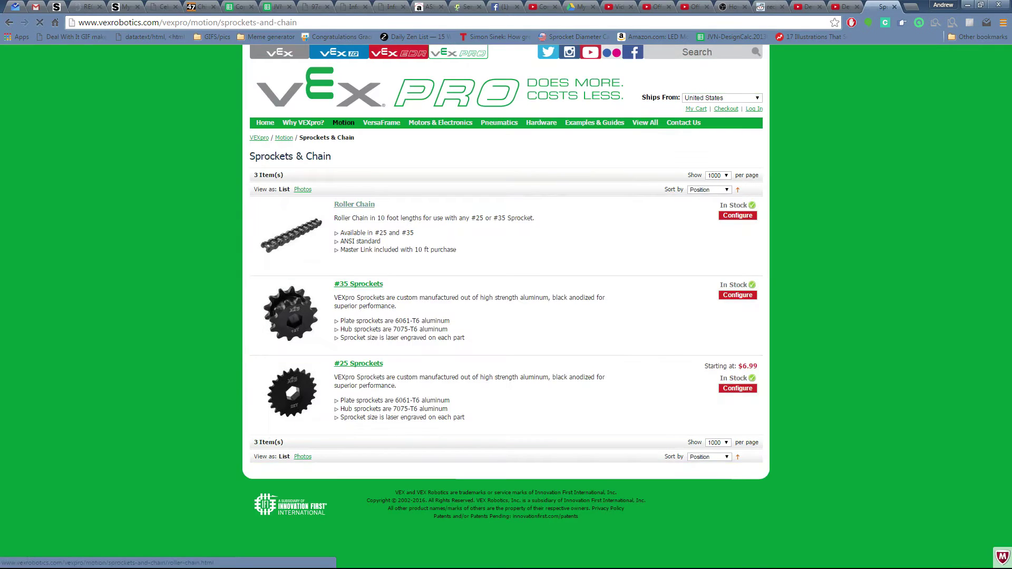
left_click(354, 204)
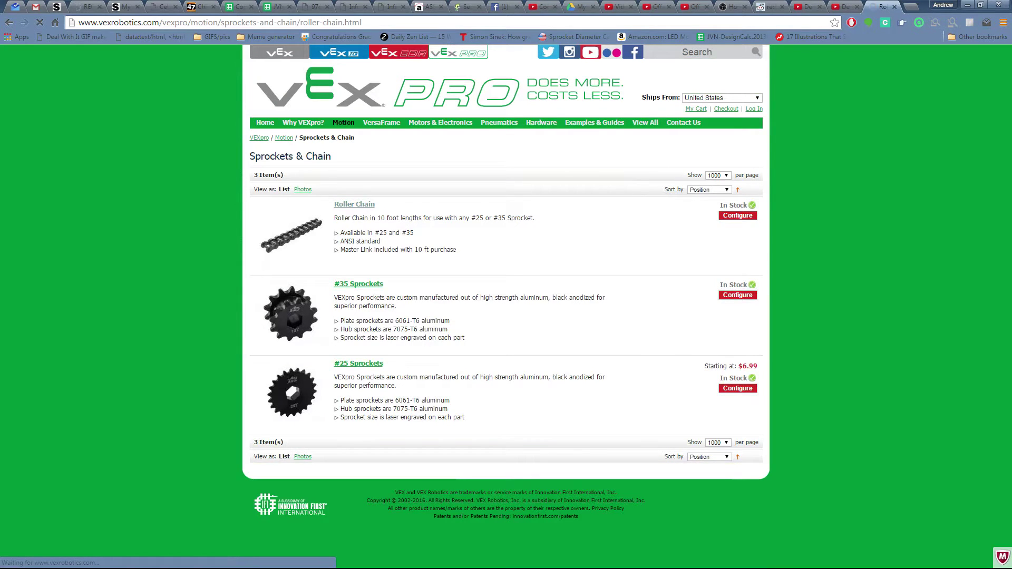
scroll(506, 305, "down", 4)
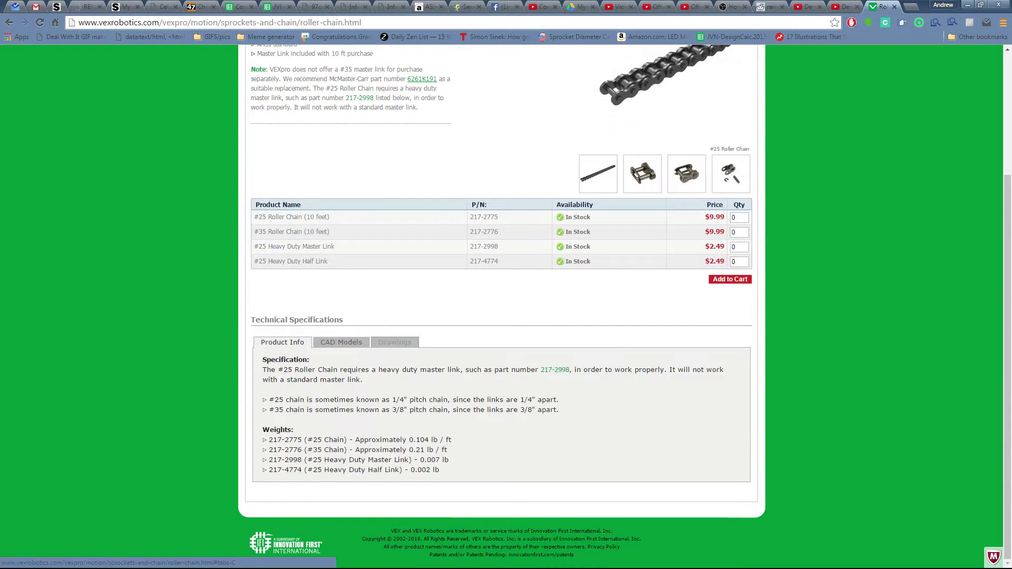
left_click(394, 342)
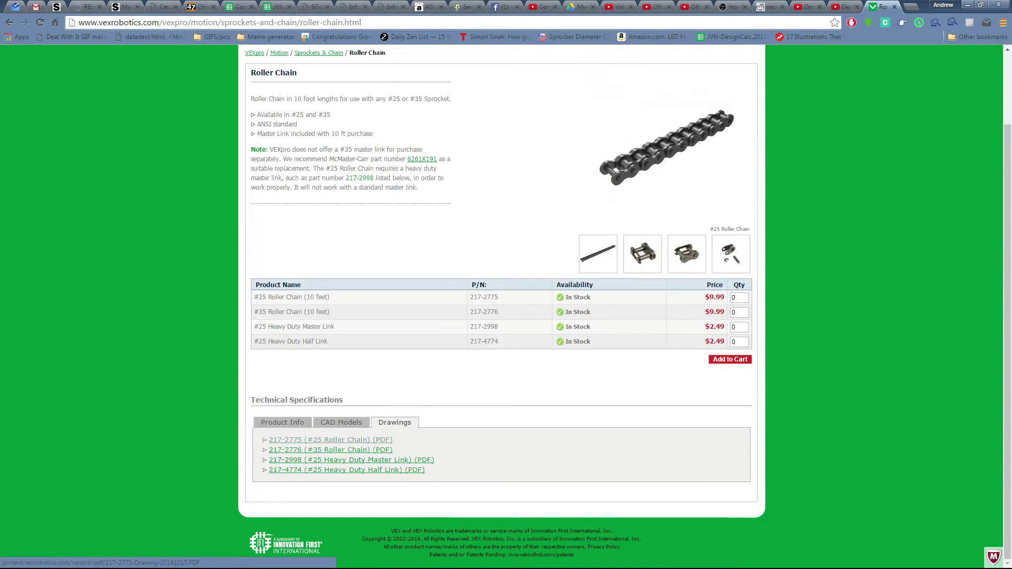
left_click(331, 440)
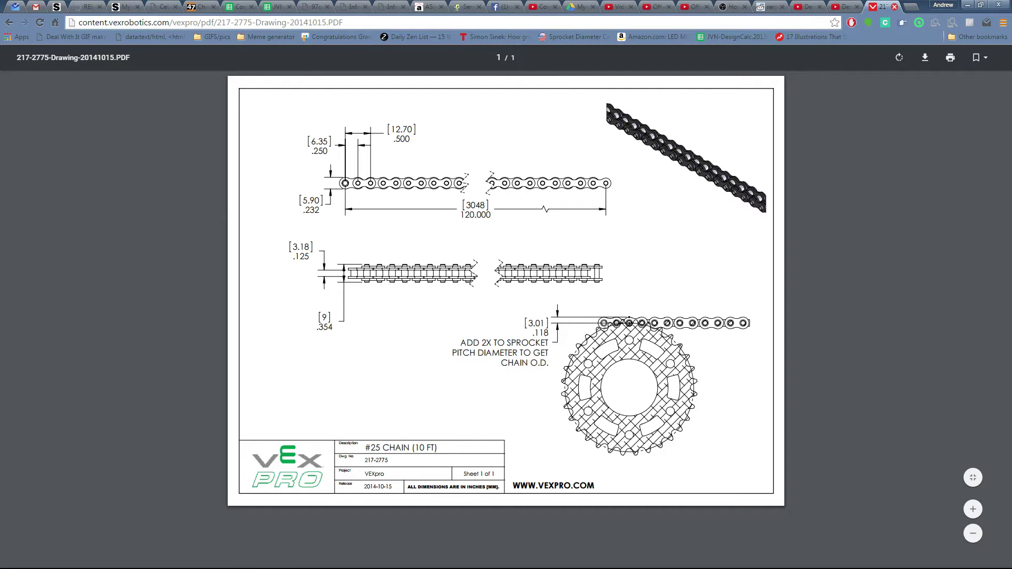
left_click(894, 7)
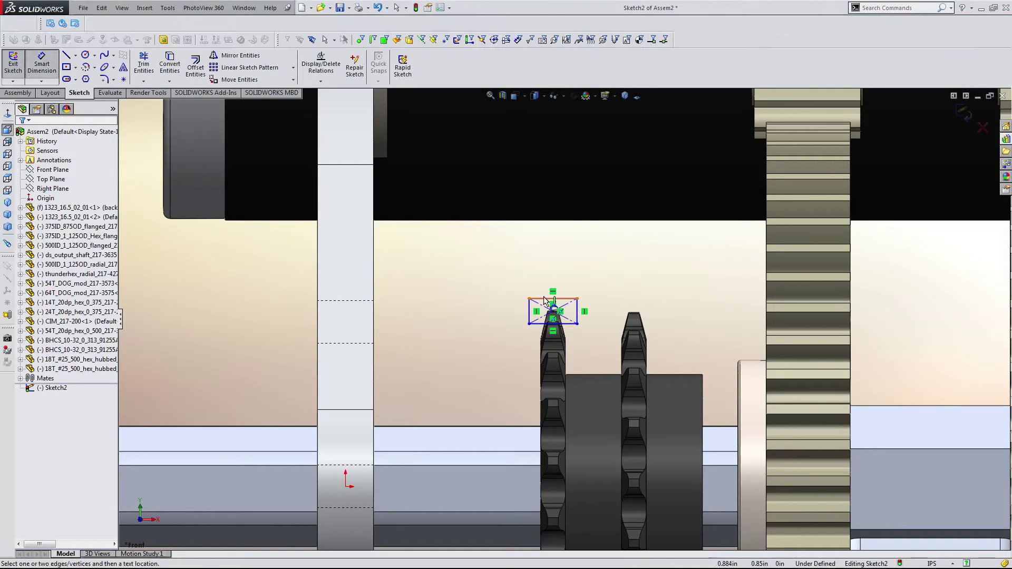
- Dimension the chain rectangle's horizontal width as 9 mm
left_click(552, 298)
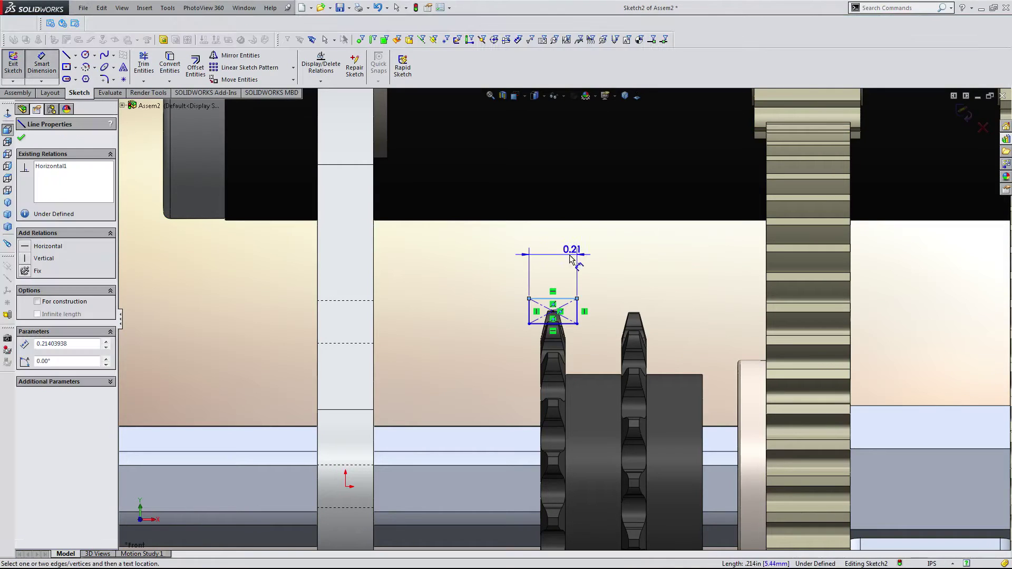
left_click(548, 248)
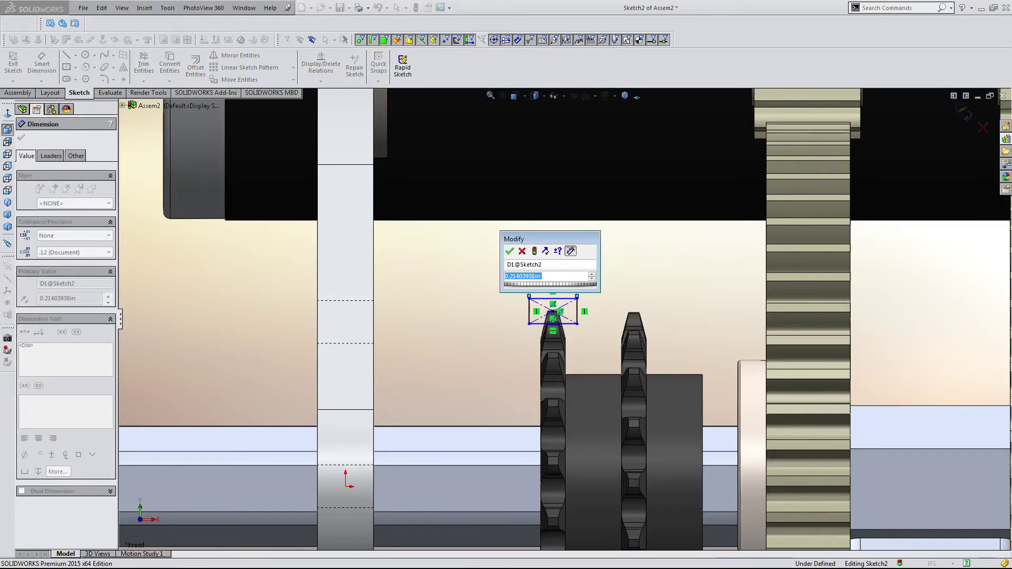
type("9")
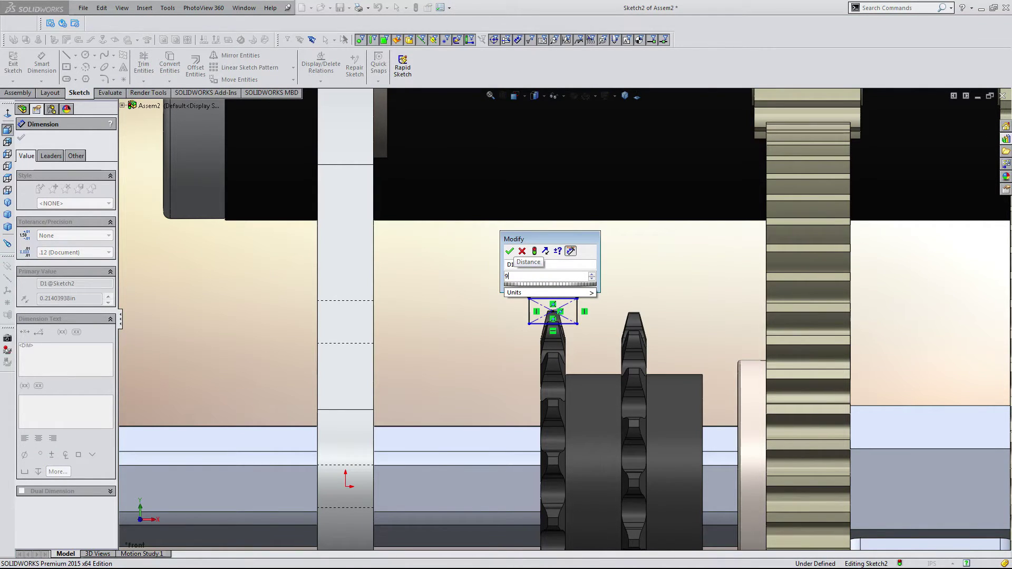
type("mm")
key("Return")
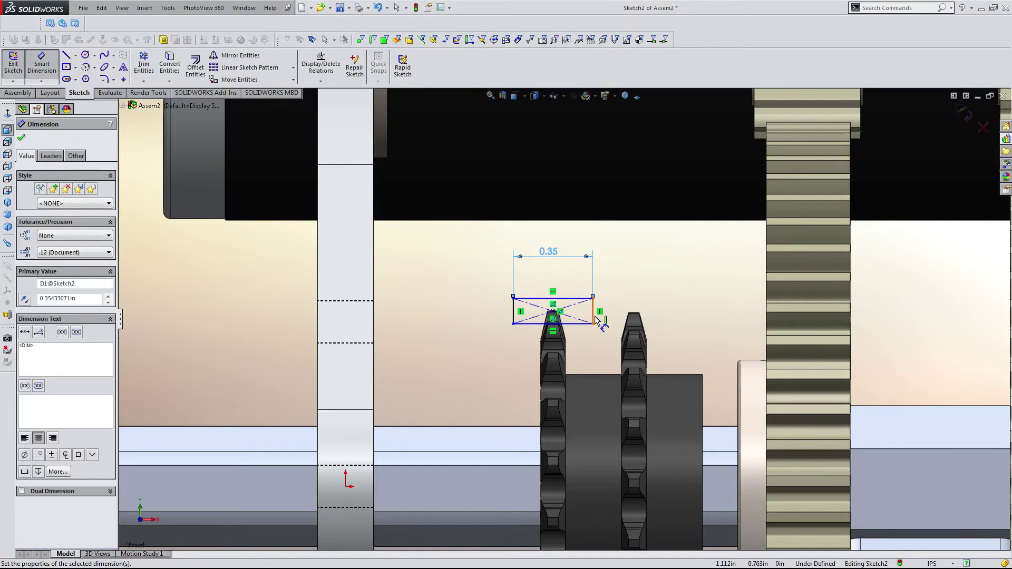
key("Escape")
- Dimension the horizontal distance between the chain rectangle's vertical side nearest the back plate and the first sprocket's outer face
scroll(572, 329, "up", 4)
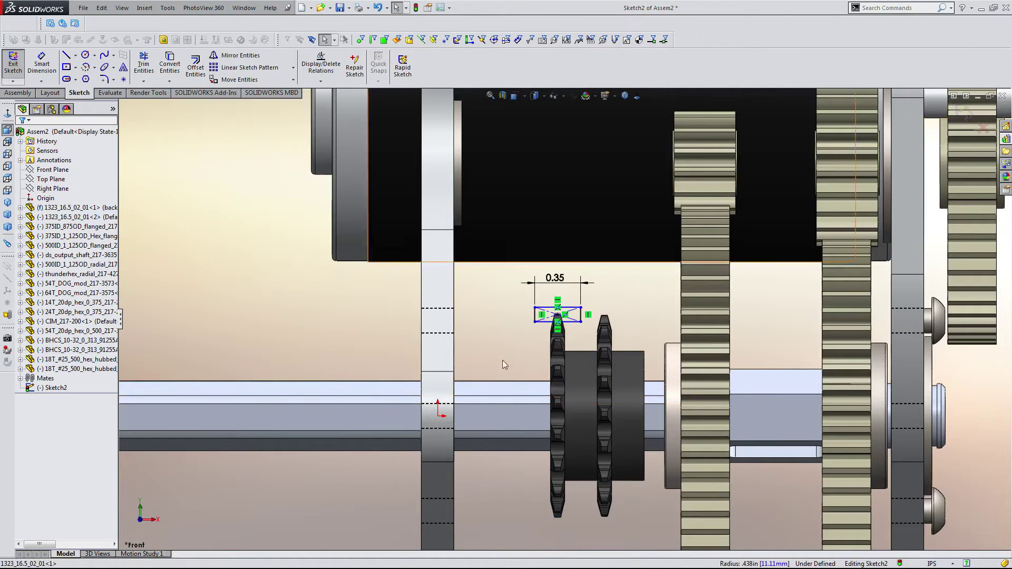
scroll(503, 357, "down", 3)
scroll(602, 334, "down", 1)
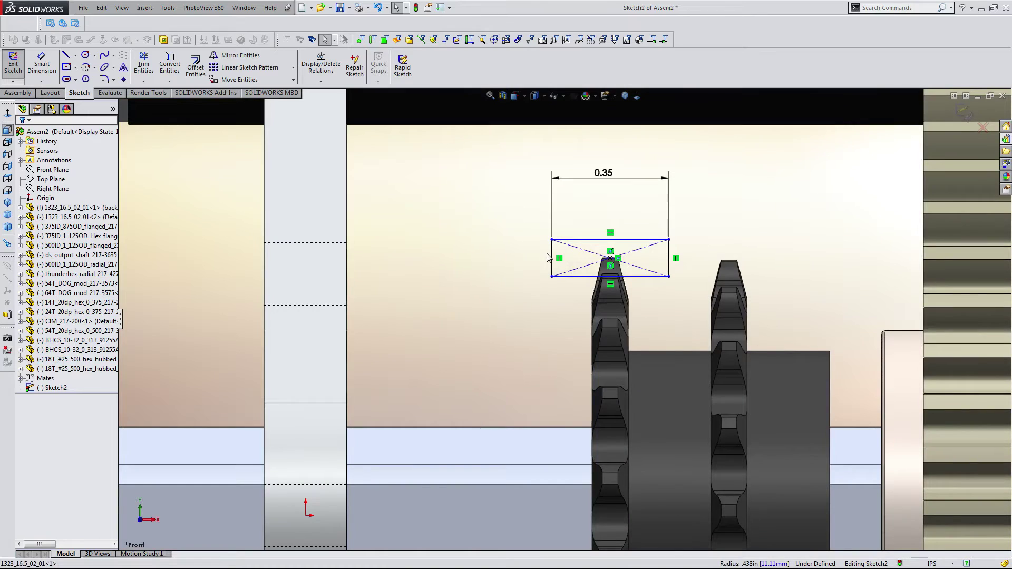
scroll(585, 316, "down", 2)
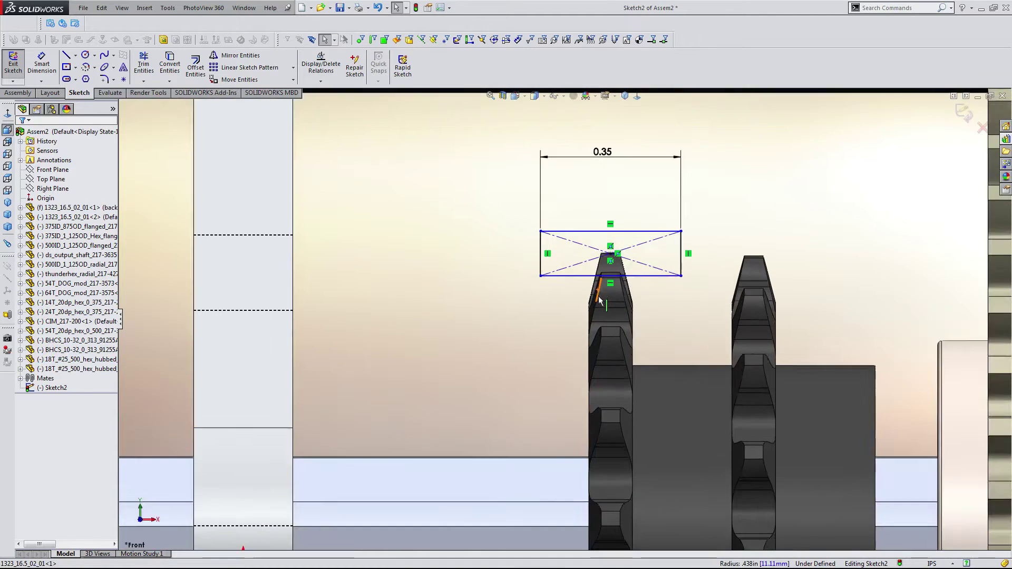
key("d")
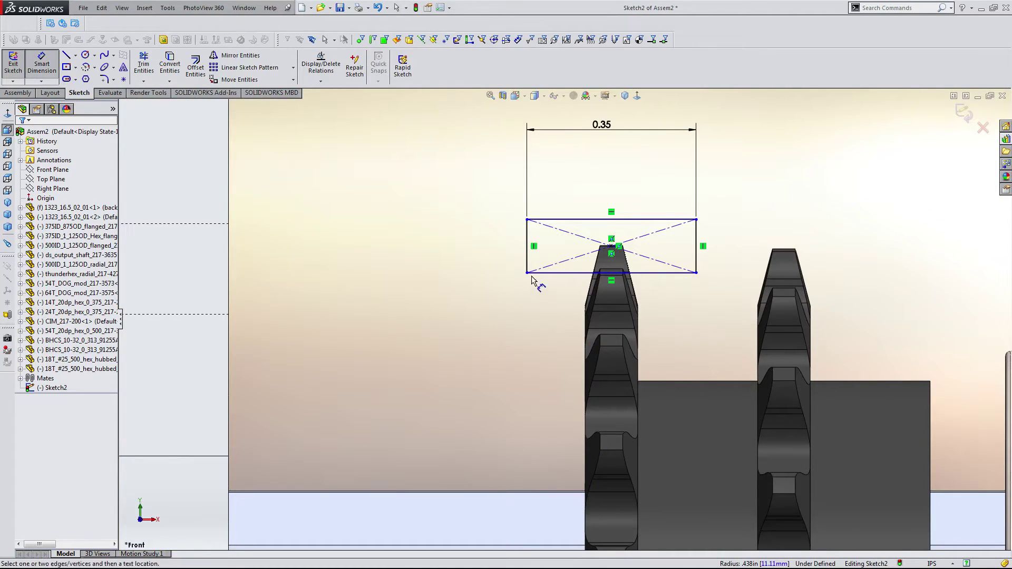
left_click(527, 257)
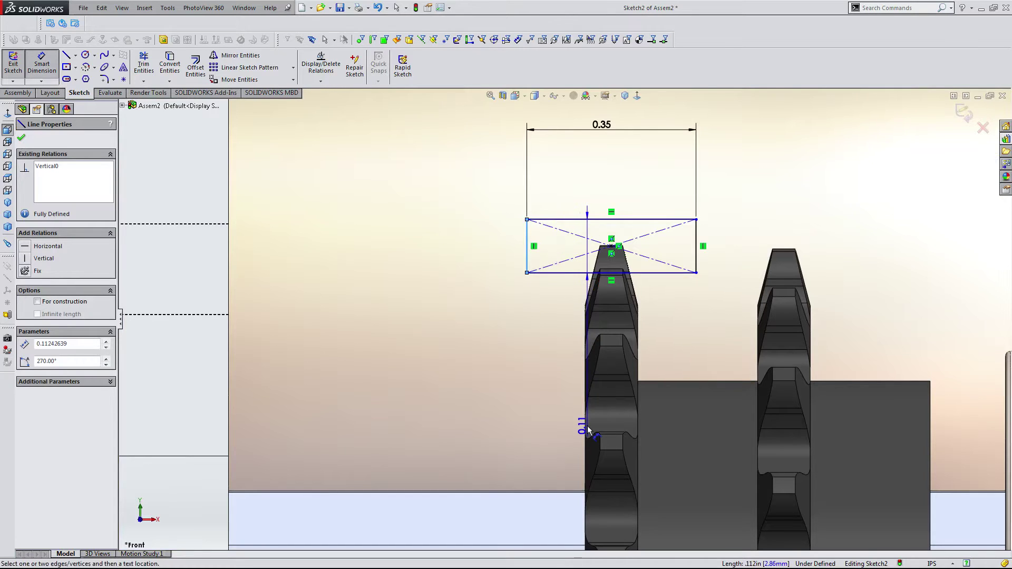
scroll(582, 432, "up", 2)
scroll(579, 442, "down", 2)
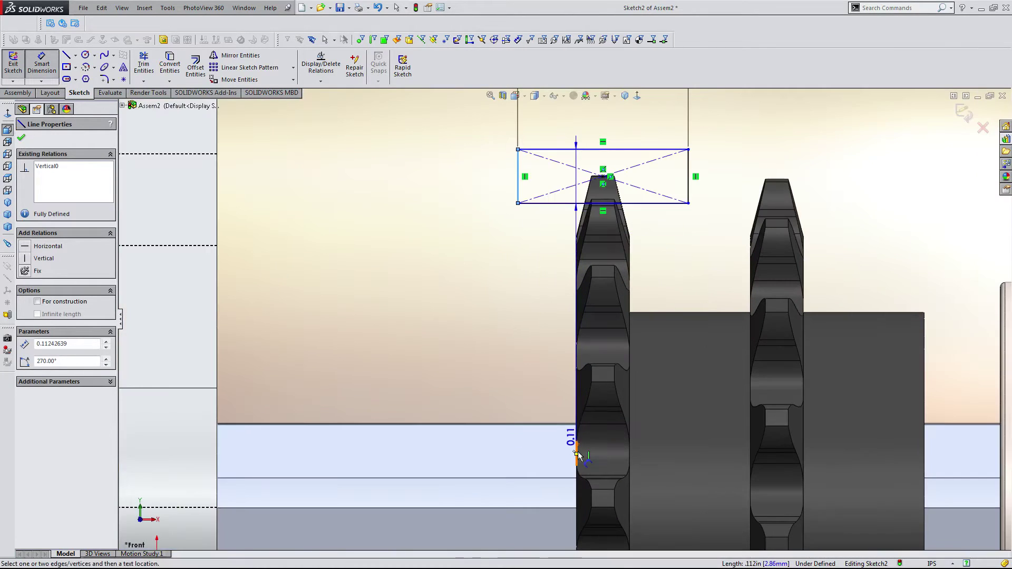
key("Escape")
left_click(576, 452)
left_click(548, 379)
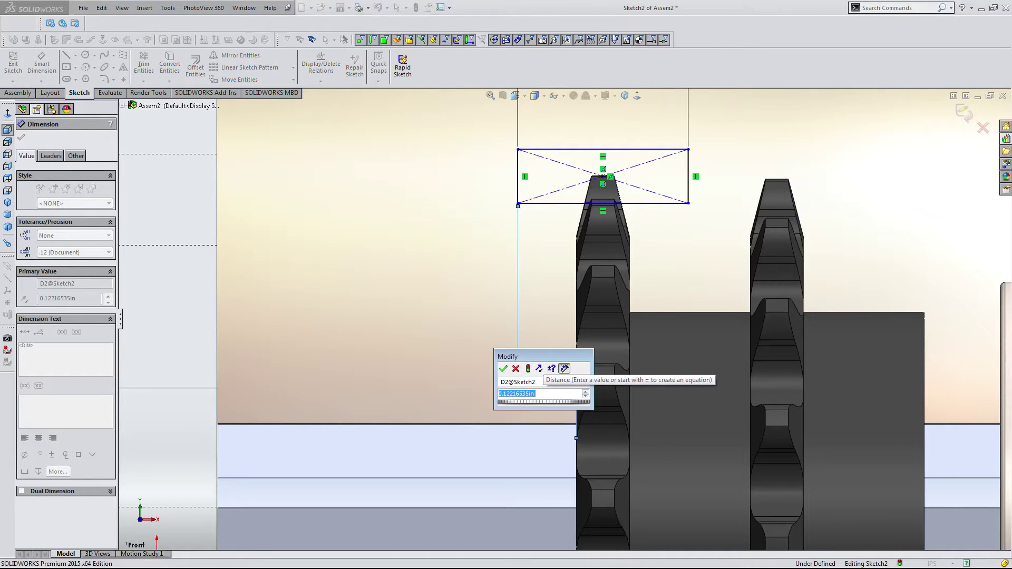
key("Return")
key("Escape")
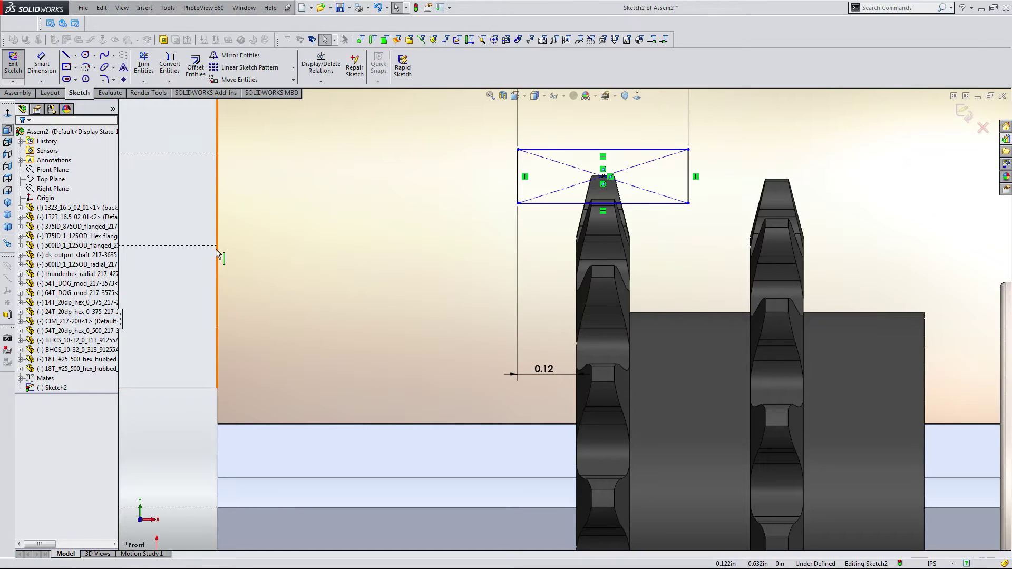
- Exit the chain-space sketch on the Front Plane and discard its changes
scroll(343, 312, "up", 5)
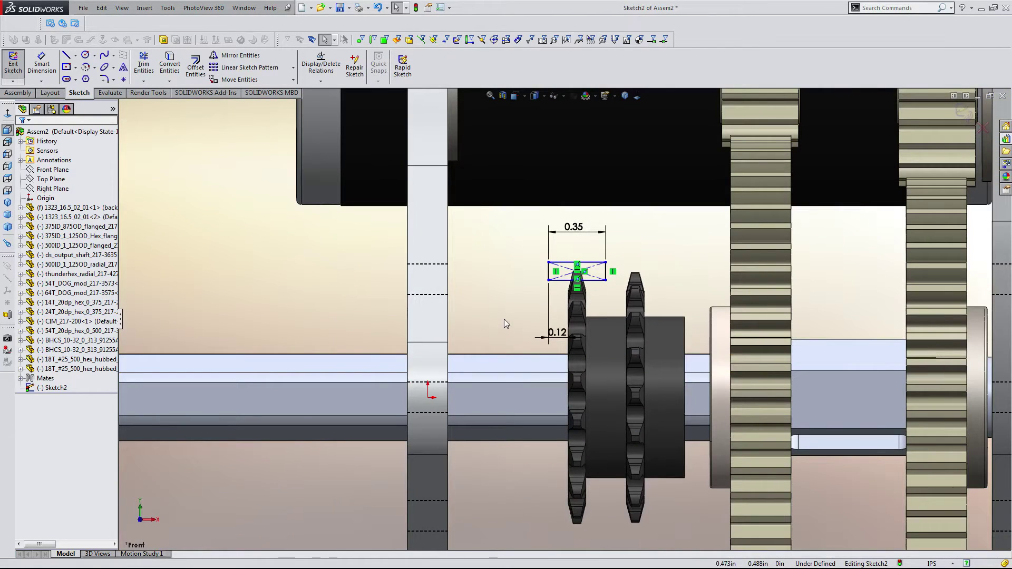
scroll(738, 254, "up", 1)
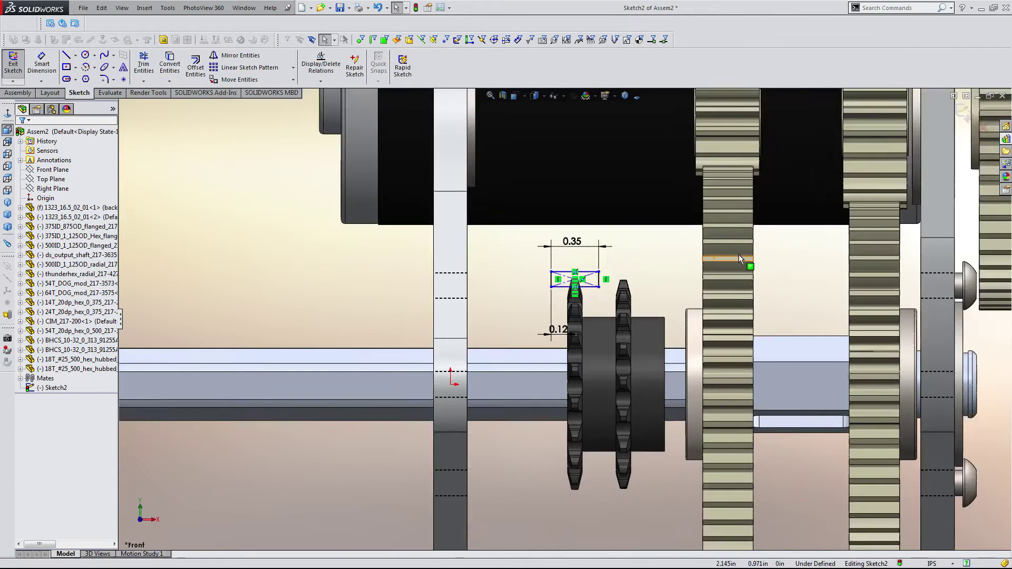
middle_click_drag(692, 256, 642, 279, "ctrl")
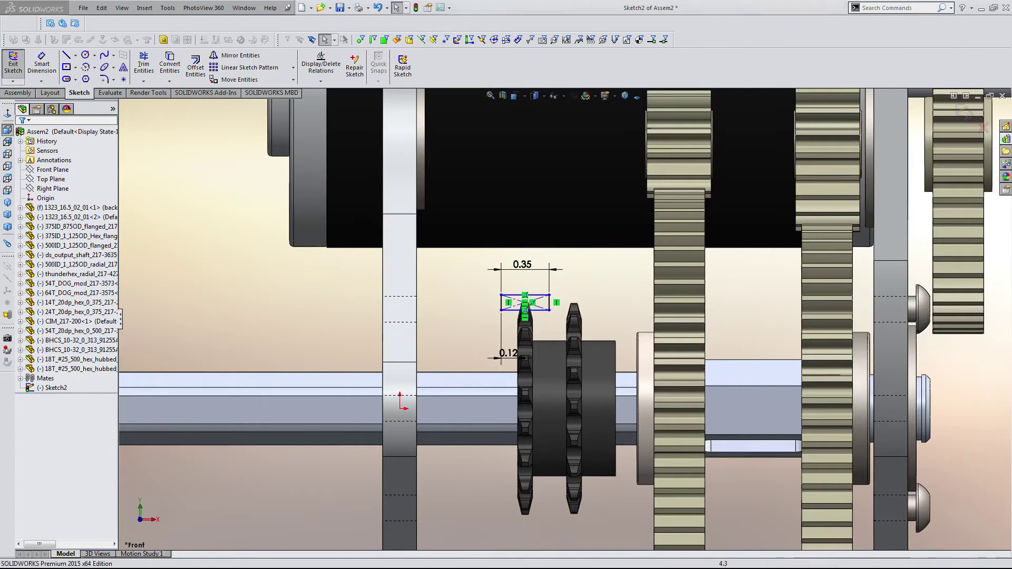
left_click(983, 128)
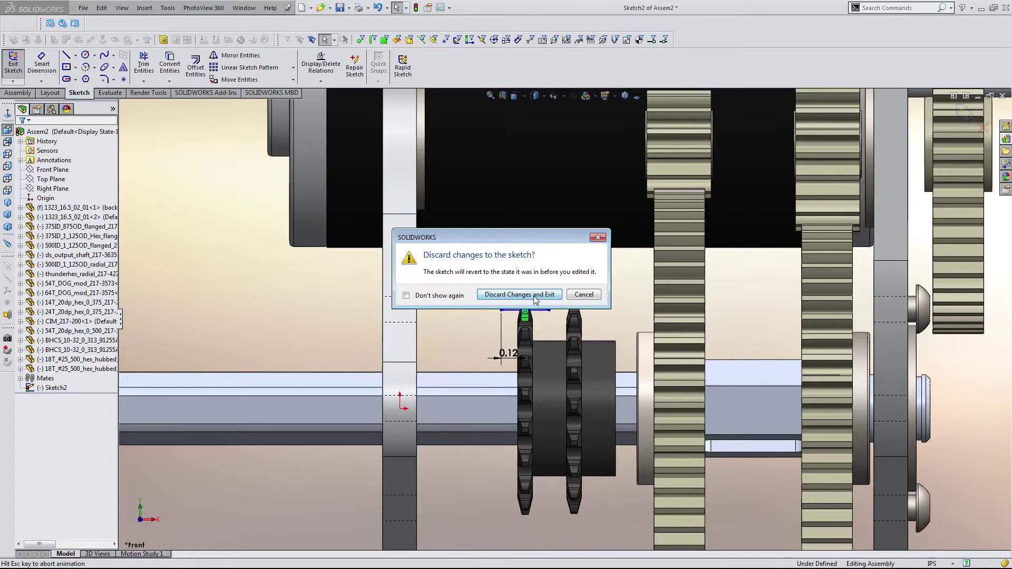
left_click(534, 298)
- Slide the sprocket pair closer to the back plate and mate the first sprocket's outer face 0.1875 in from the plate's inner face
scroll(595, 343, "up", 3)
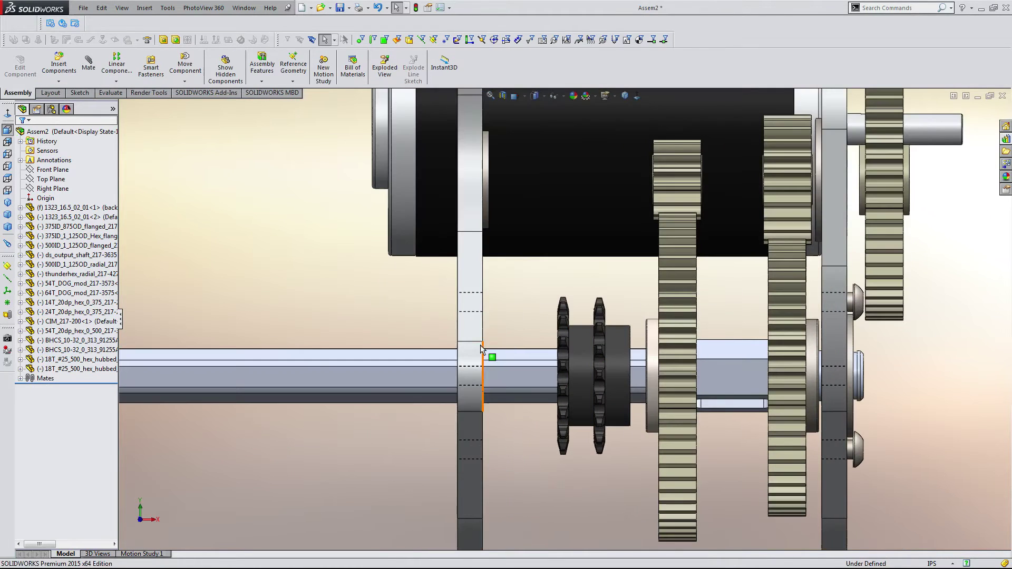
left_click_drag(563, 396, 513, 403)
scroll(517, 348, "up", 4)
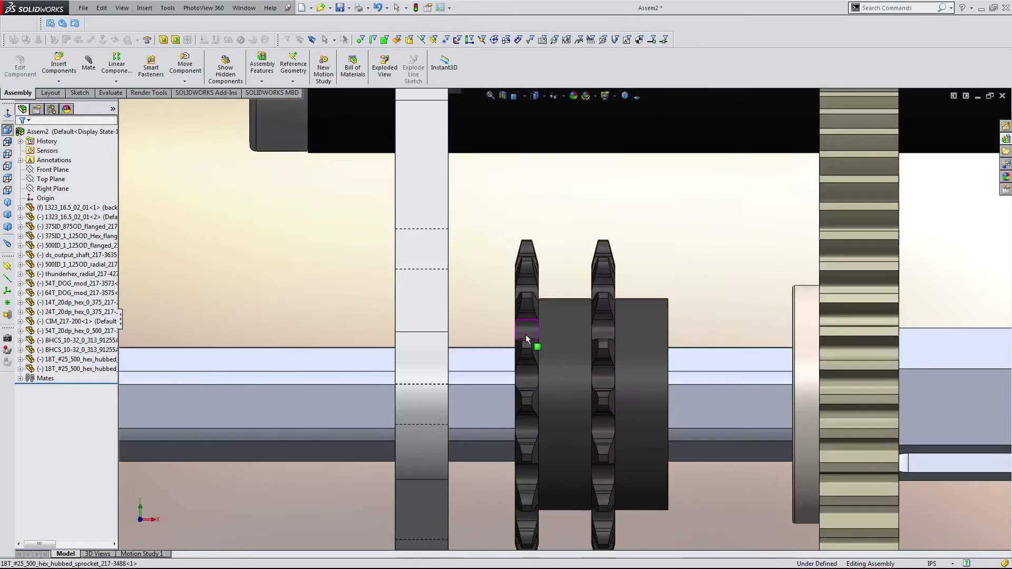
middle_click_drag(526, 335, 454, 254)
left_click(506, 306)
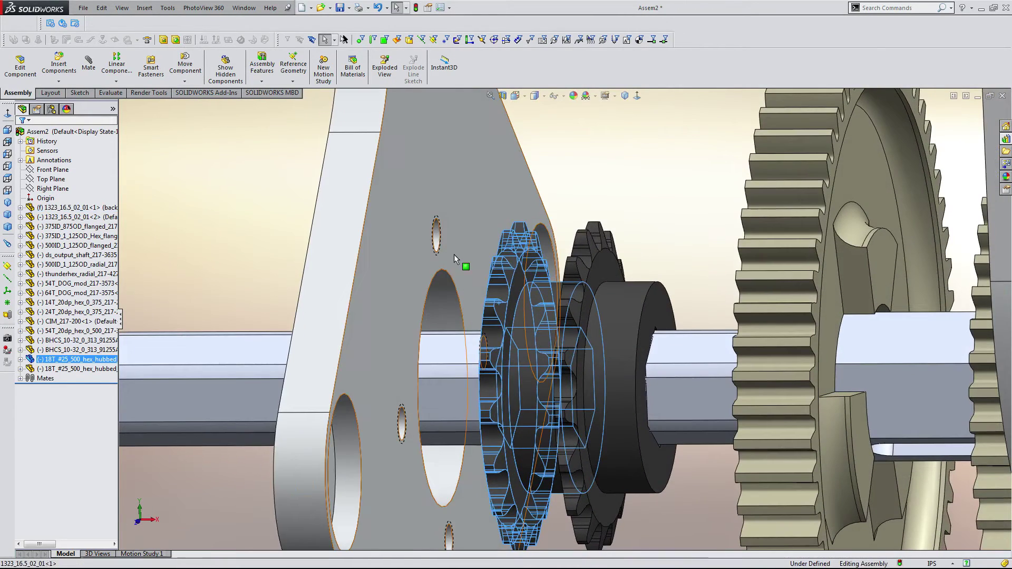
left_click(454, 254, "ctrl")
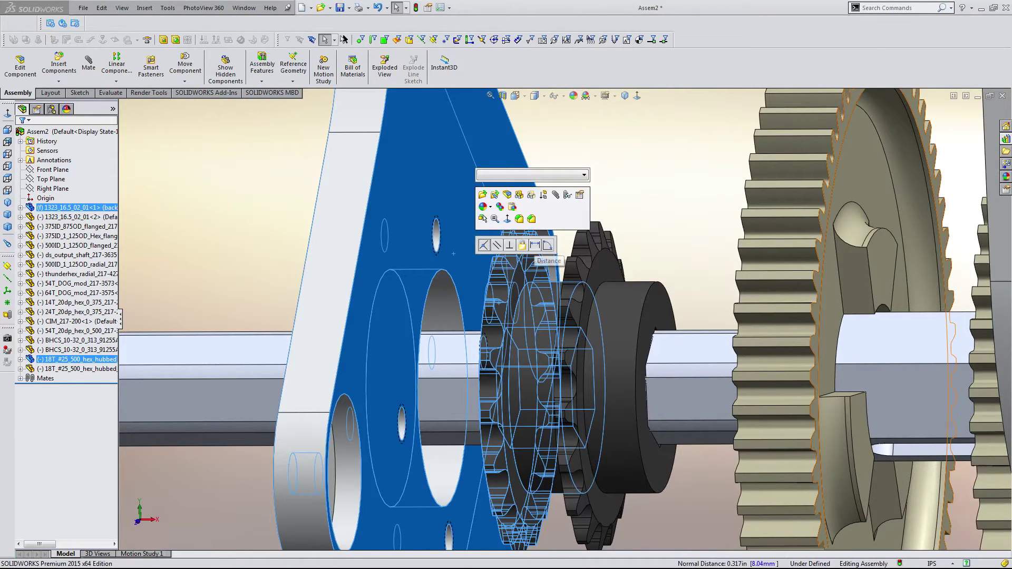
left_click(535, 245)
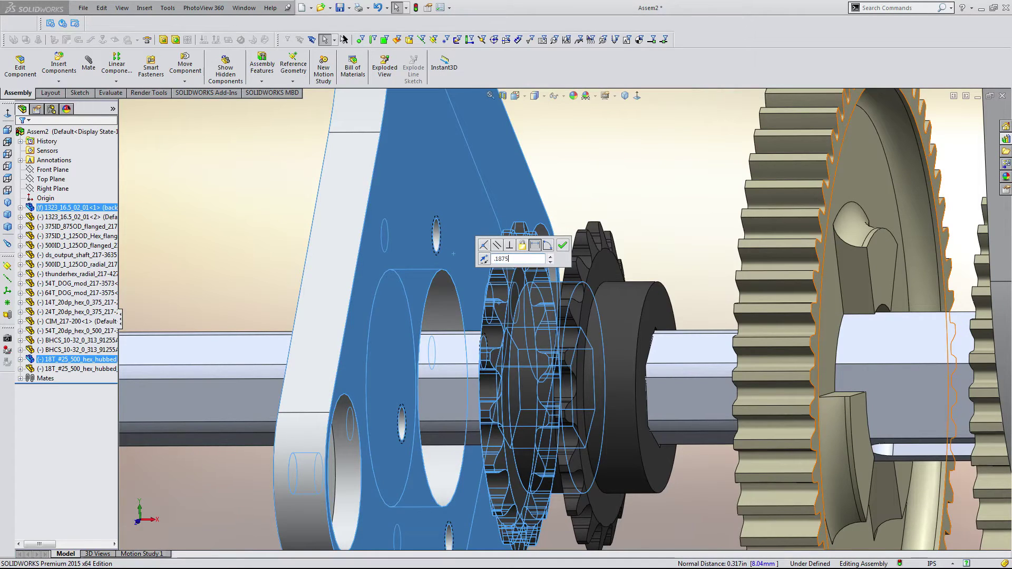
key("Return")
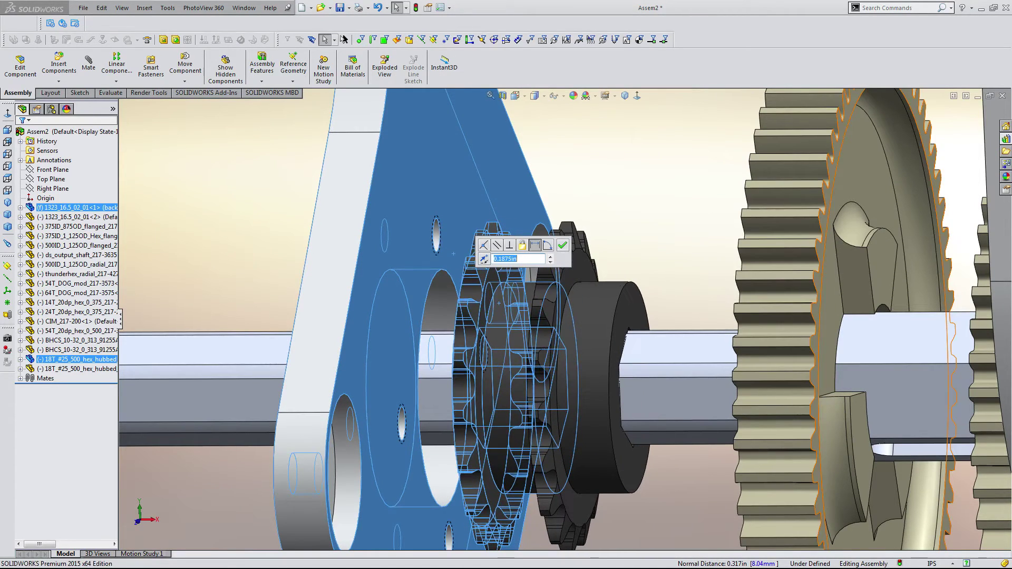
left_click(562, 245)
- Move the output shaft with its gears and front plate toward the back plate, bringing the 64T dog gear's bearing up to the sprocket hub
scroll(562, 245, "up", 3)
middle_click_drag(562, 245, 587, 224)
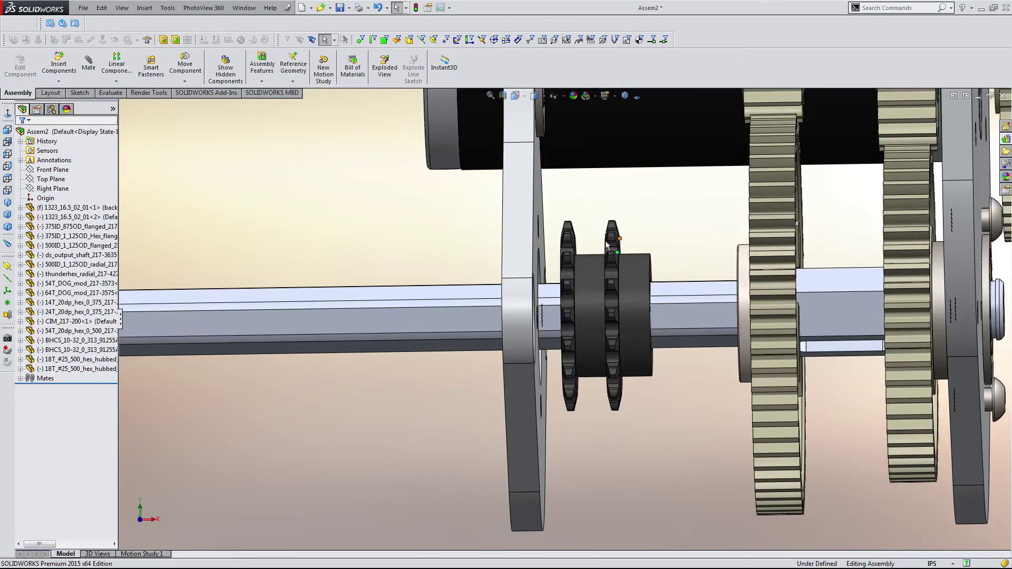
scroll(603, 232, "up", 3)
middle_click_drag(597, 217, 625, 297)
scroll(667, 340, "down", 4)
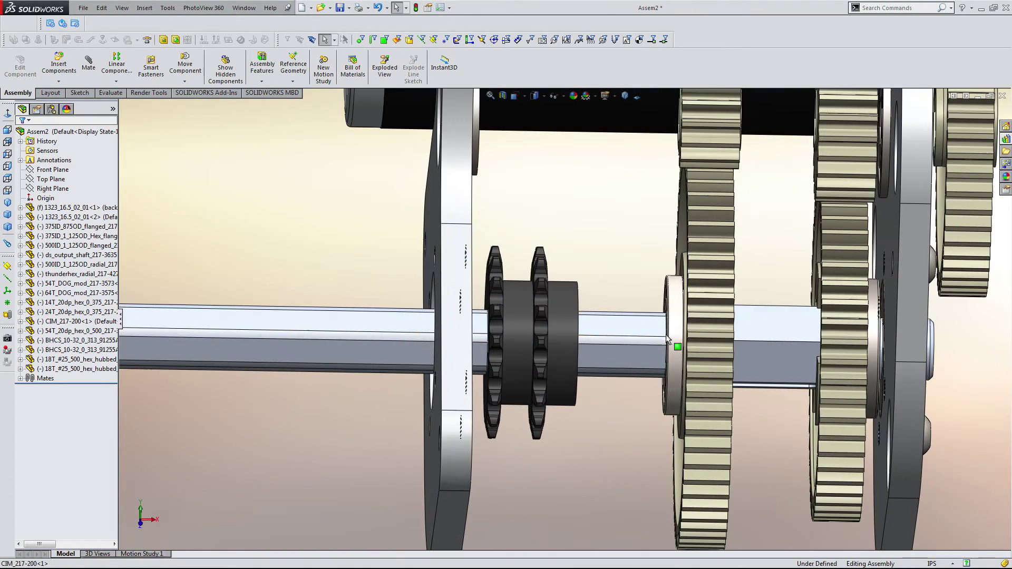
left_click_drag(813, 356, 685, 366)
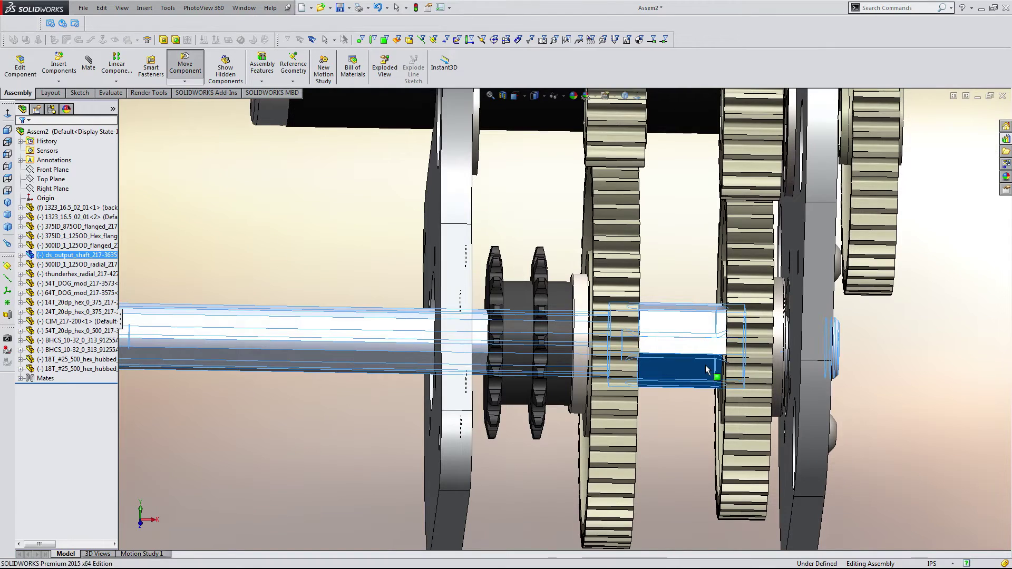
- Measure the distance between the back plate's outer face and the end face of the CIM motor
left_click(684, 429)
scroll(737, 414, "up", 3)
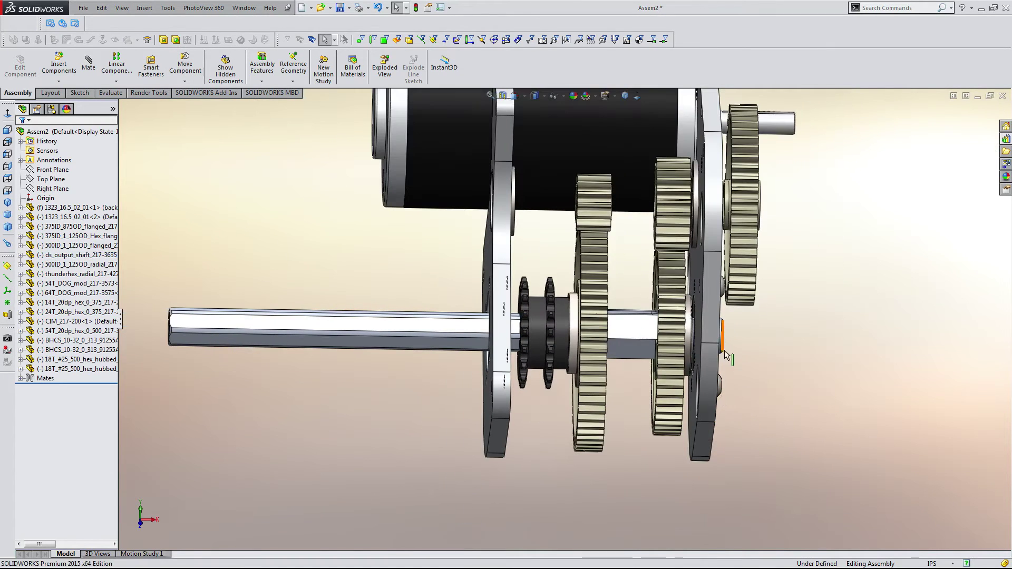
left_click_drag(718, 342, 728, 349)
scroll(634, 386, "up", 3)
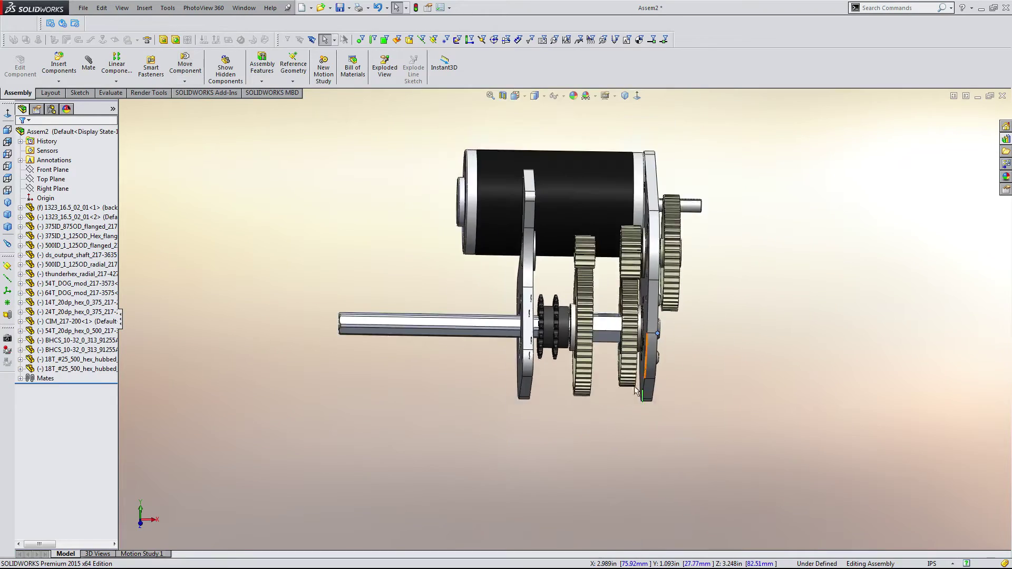
scroll(507, 273, "down", 5)
middle_click_drag(507, 274, 365, 201)
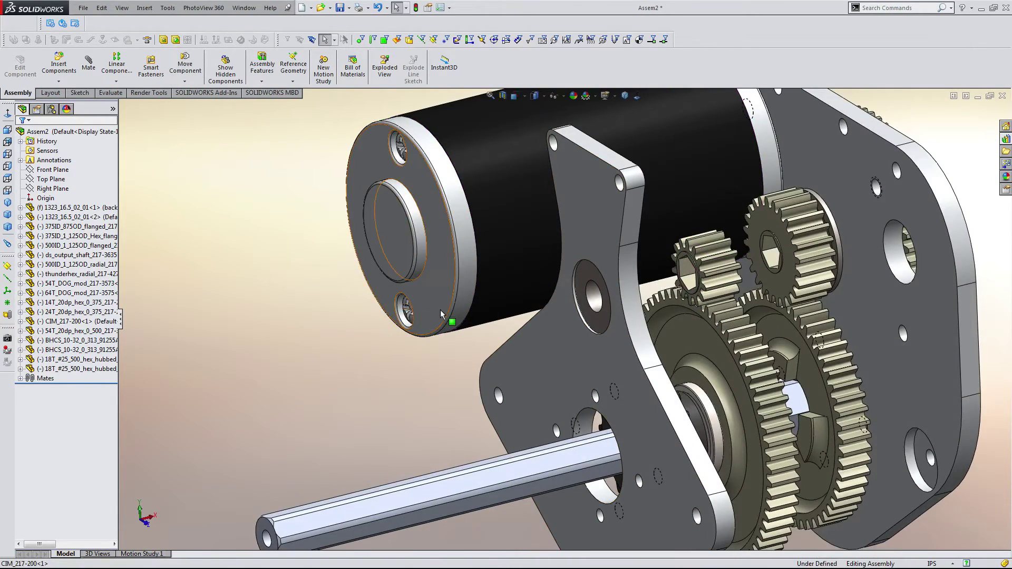
left_click(543, 337)
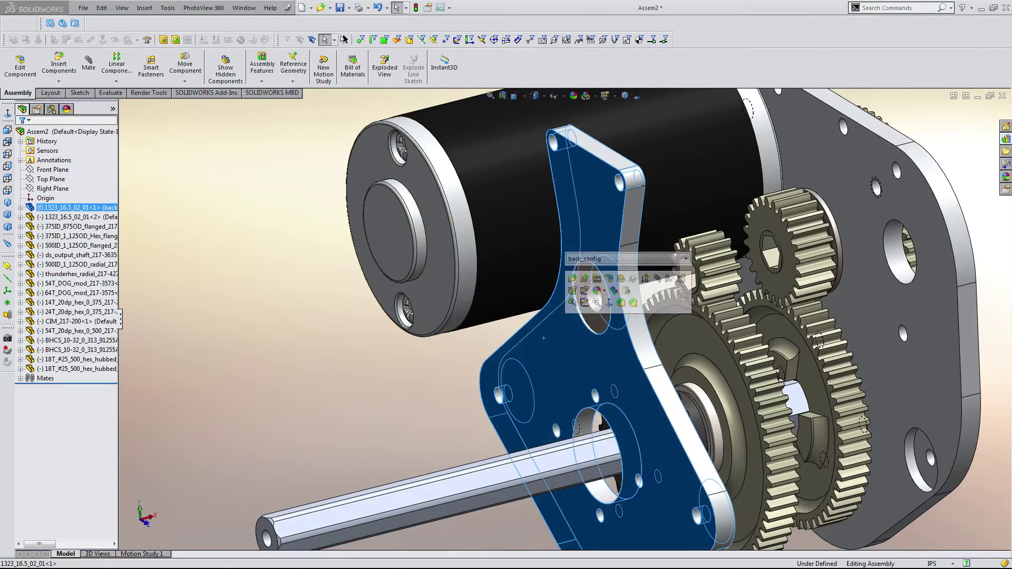
left_click(407, 242, "ctrl")
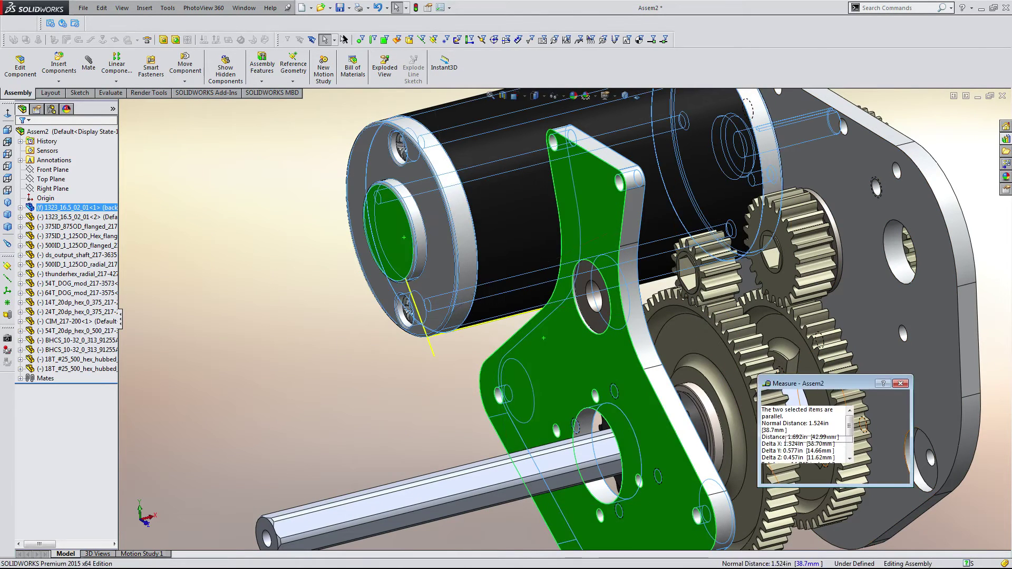
middle_click_drag(407, 343, 328, 321)
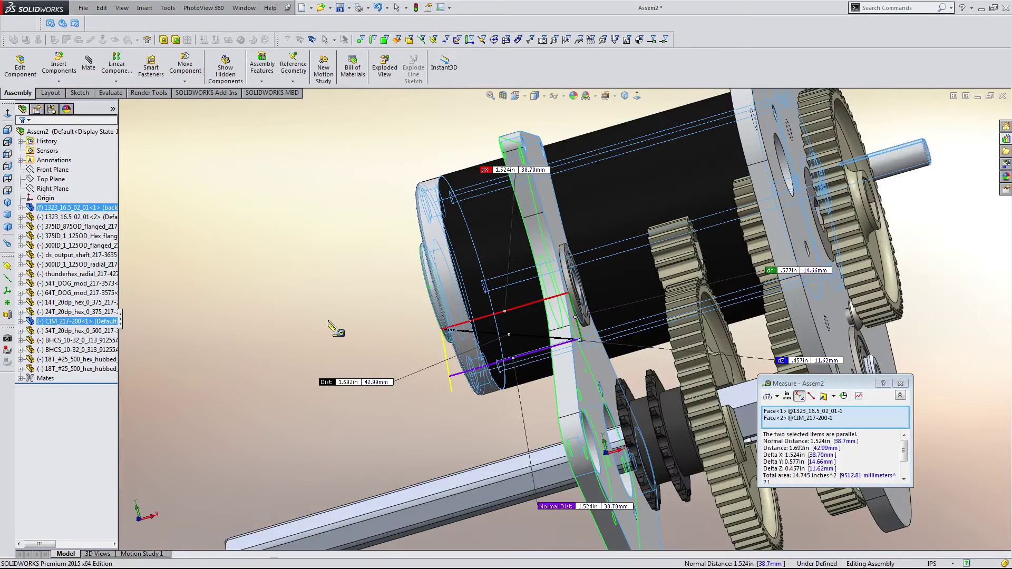
key("Escape")
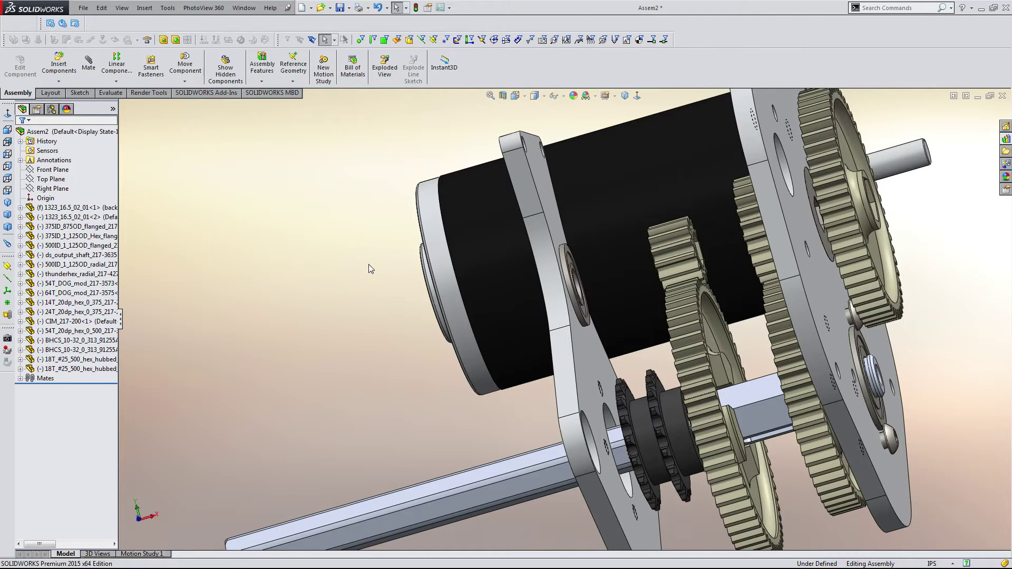
key("ctrl+7")
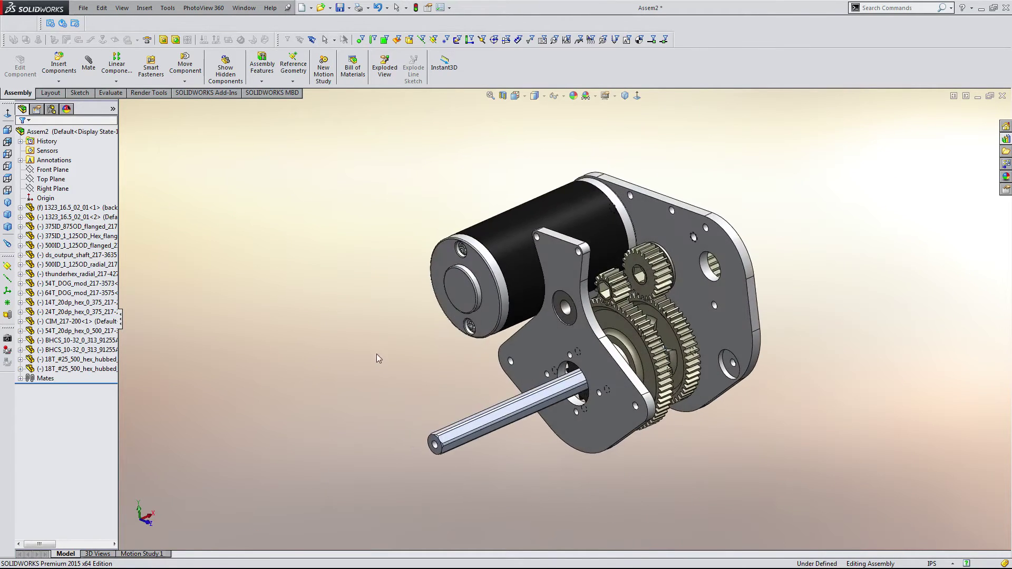
scroll(509, 281, "down", 3)
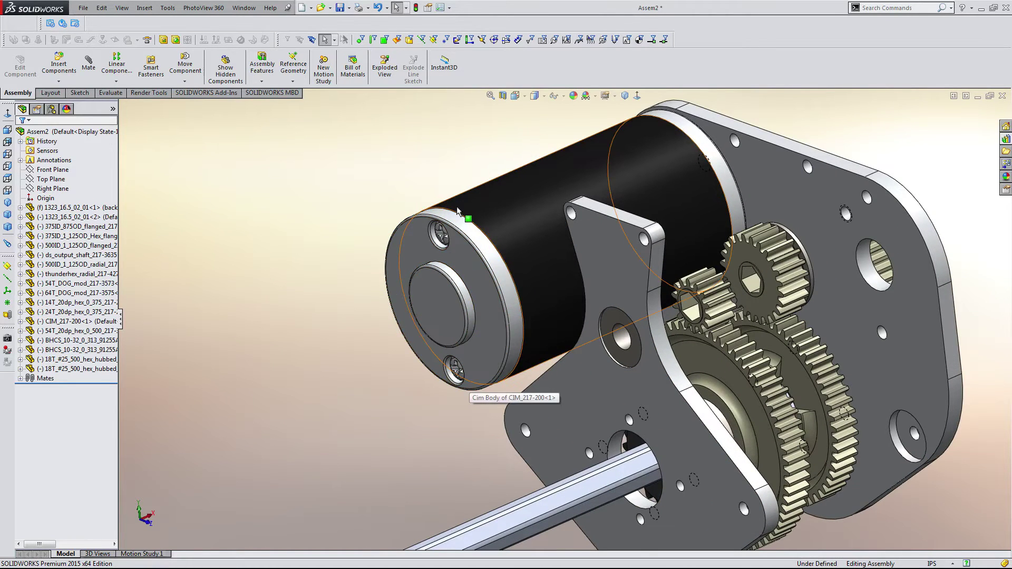
scroll(500, 305, "up", 5)
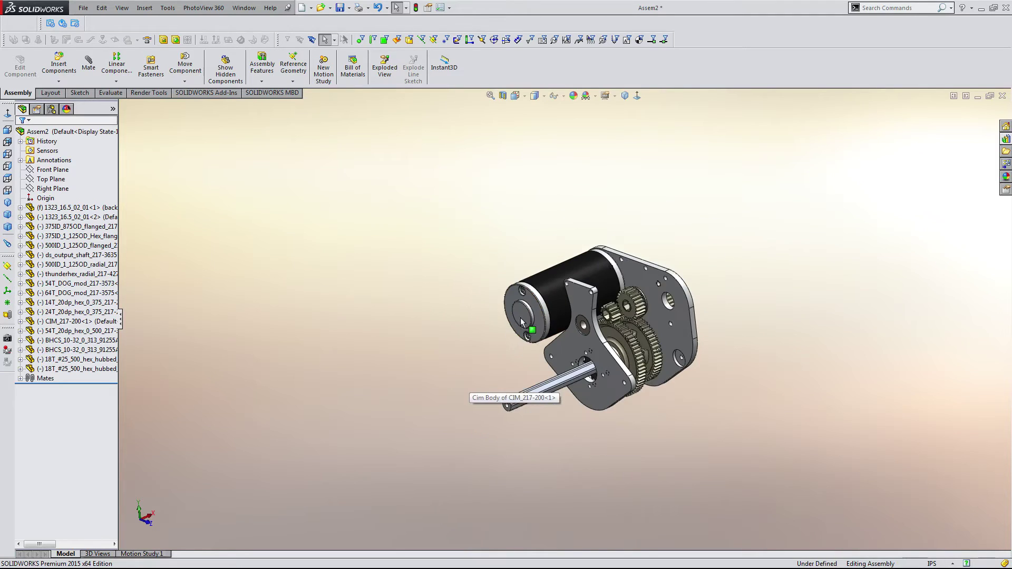
mouse_move(523, 317)
left_mouse_down()
mouse_move(544, 315)
mouse_move(523, 327)
left_mouse_up()
key("Escape")
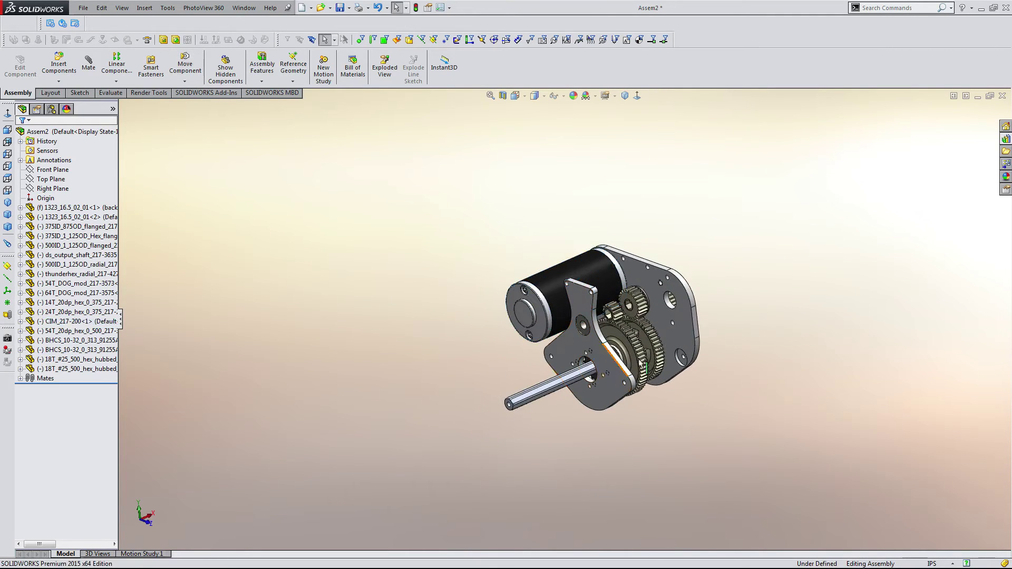
- Insert the wcd_gearbox_block from the design library's wcd folder near the output shaft's free end and rotate it toward the back plate
scroll(700, 351, "down", 3)
left_click(1004, 150)
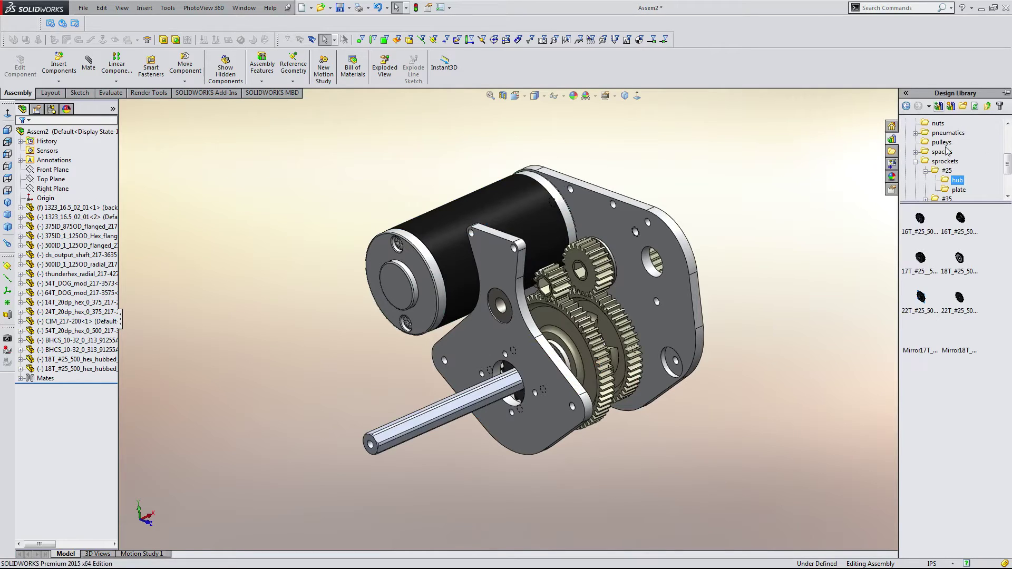
left_click(916, 161)
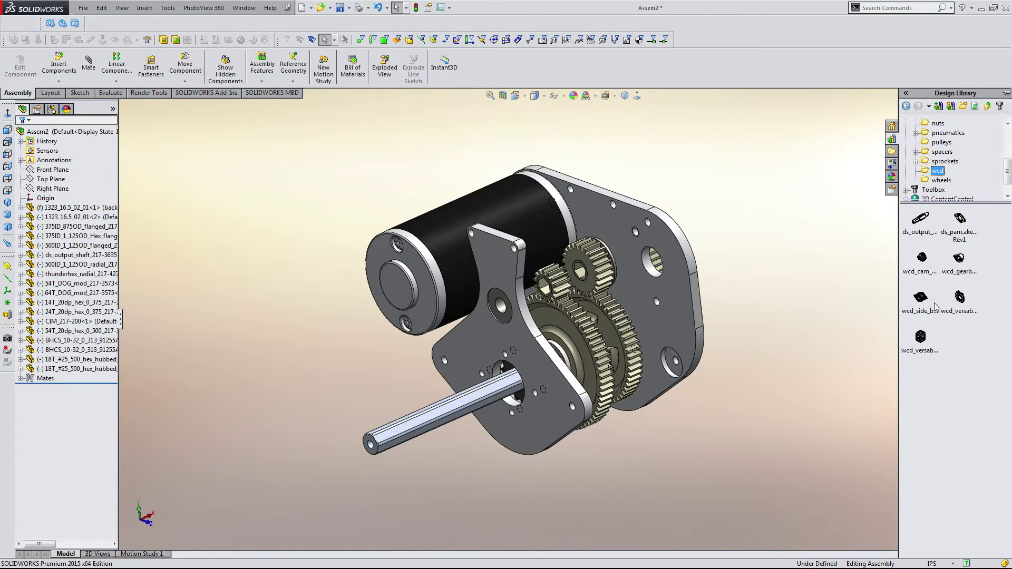
left_click_drag(962, 265, 348, 390)
scroll(397, 402, "down", 3)
scroll(397, 402, "down", 2)
left_click(363, 360)
right_click_drag(362, 359, 319, 450)
- Mate one of the gearbox block's flange screw holes concentric with a mounting hole beside the back plate's shaft opening
left_click(345, 419)
scroll(384, 347, "down", 3)
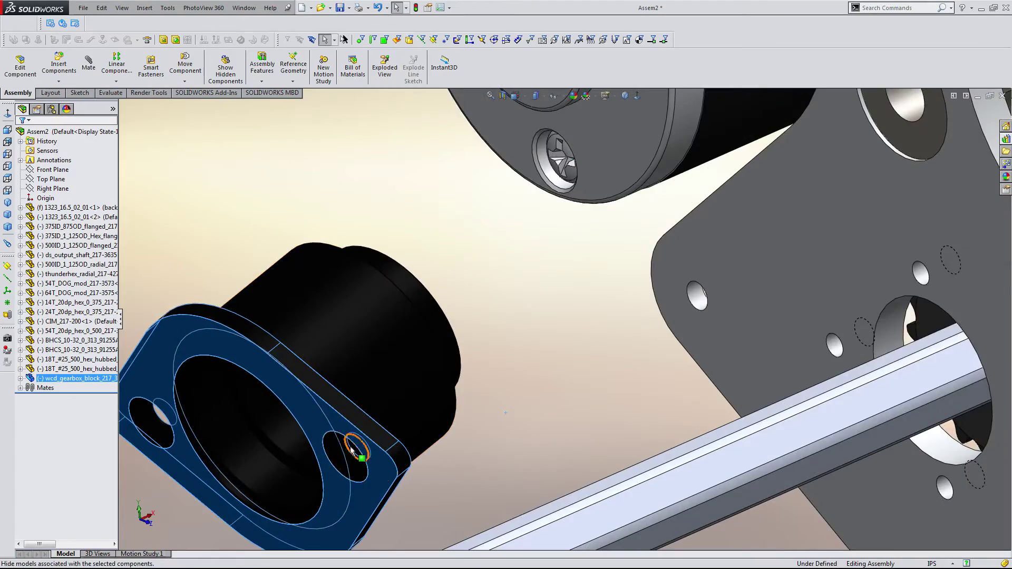
scroll(364, 437, "down", 2)
scroll(430, 422, "down", 2)
scroll(587, 340, "down", 2)
left_click(584, 346)
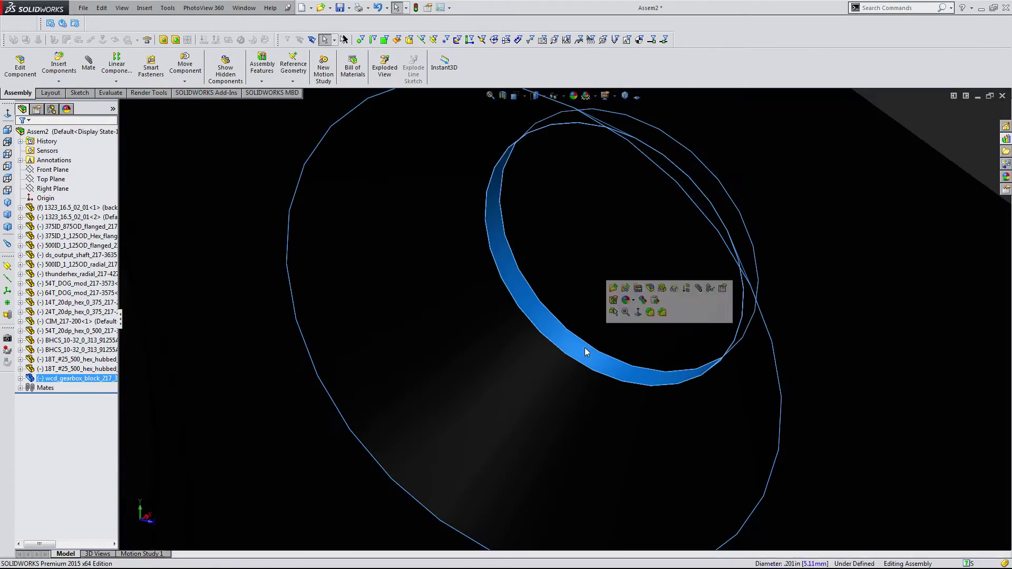
scroll(585, 343, "up", 2)
scroll(585, 343, "up", 4)
scroll(847, 345, "down", 1)
scroll(634, 293, "down", 3)
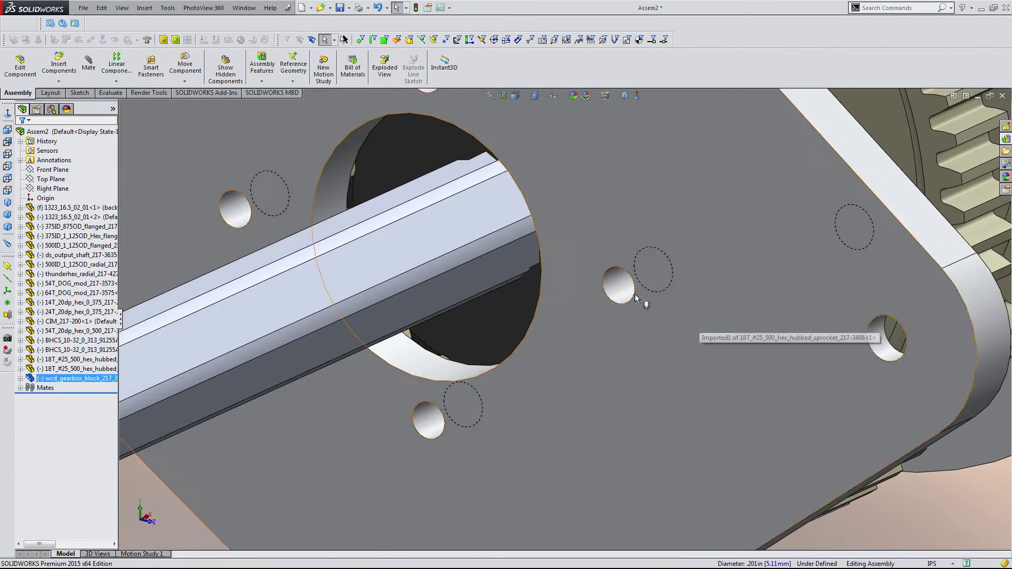
left_click(615, 289, "ctrl")
- Mate the gearbox block's opposite flange screw hole concentric with the back plate's mounting hole across the shaft opening
left_click(234, 212)
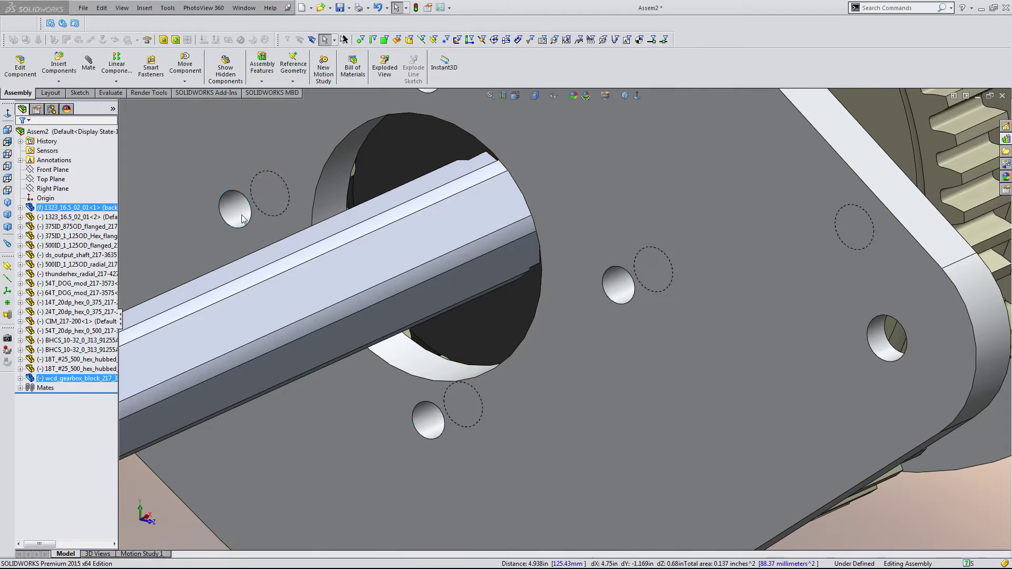
scroll(257, 237, "up", 3)
scroll(296, 413, "up", 2)
scroll(294, 333, "down", 4)
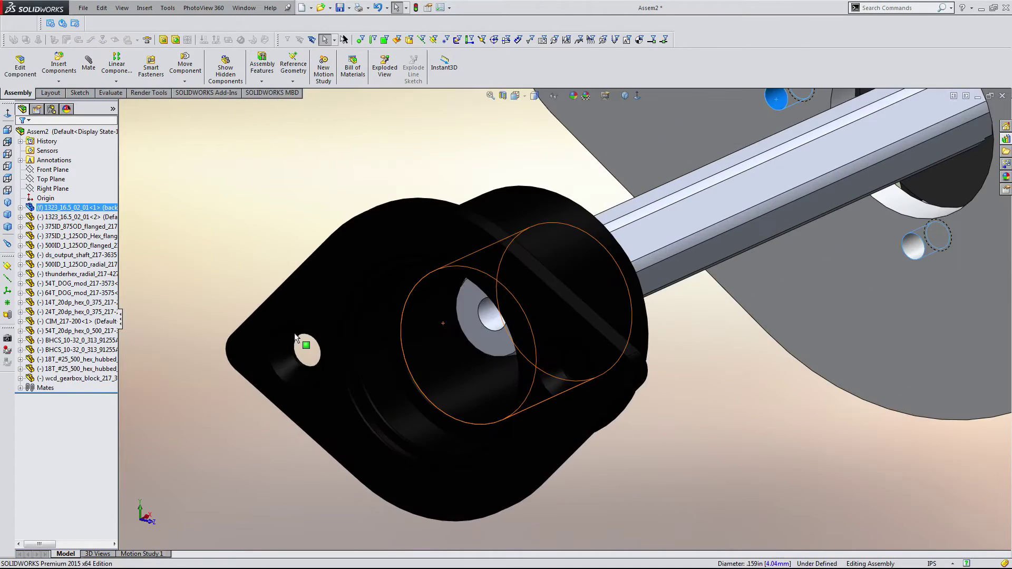
scroll(340, 372, "down", 3)
scroll(340, 371, "down", 5)
left_click(416, 358, "ctrl")
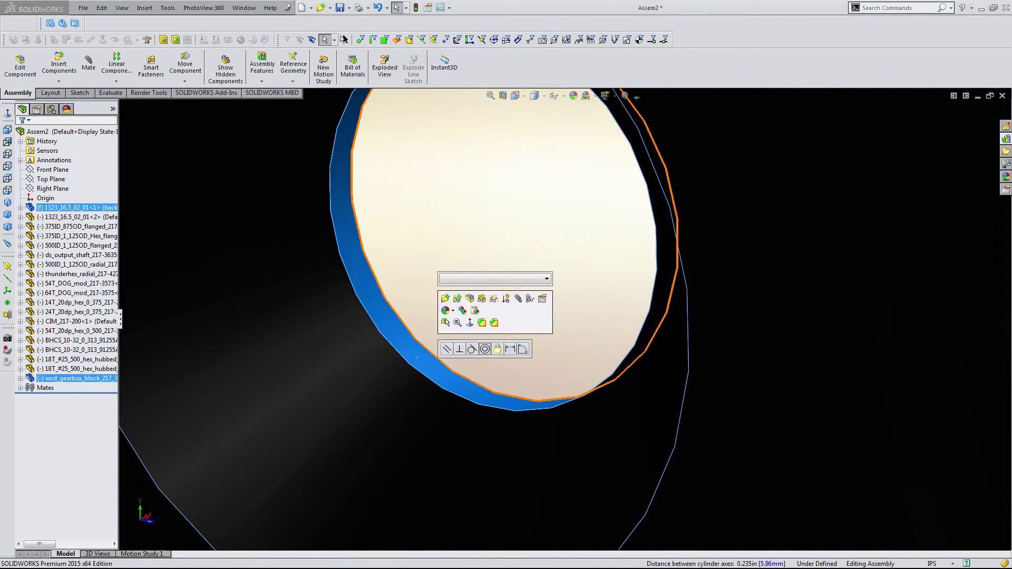
left_click(484, 349)
- Examine the gearbox block's flange and stepped hub from several angles against the back plate
scroll(483, 349, "up", 7)
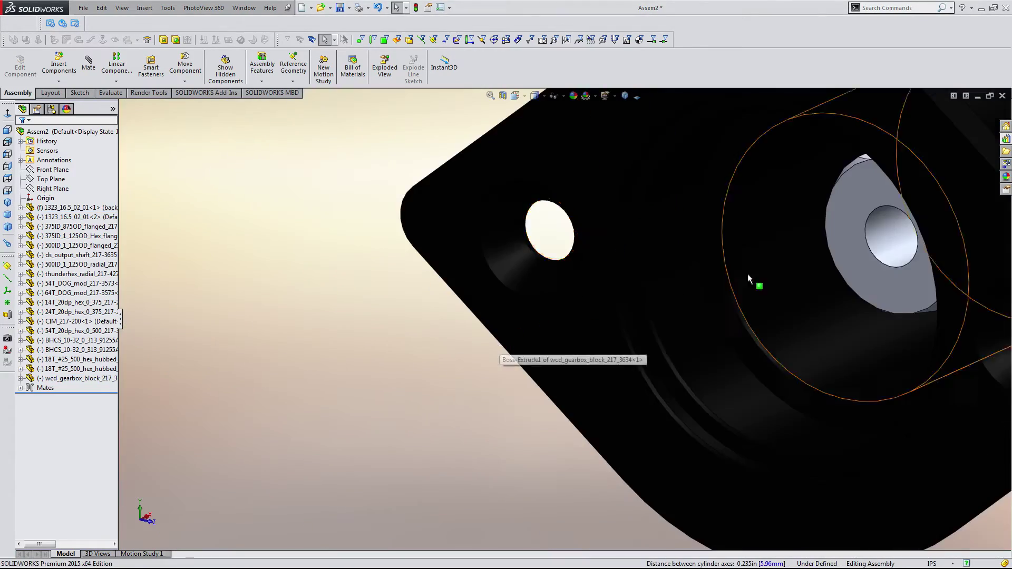
scroll(759, 268, "up", 4)
scroll(748, 277, "up", 2)
scroll(575, 330, "down", 3)
middle_click_drag(576, 330, 499, 425)
scroll(459, 423, "up", 3)
scroll(451, 270, "down", 8)
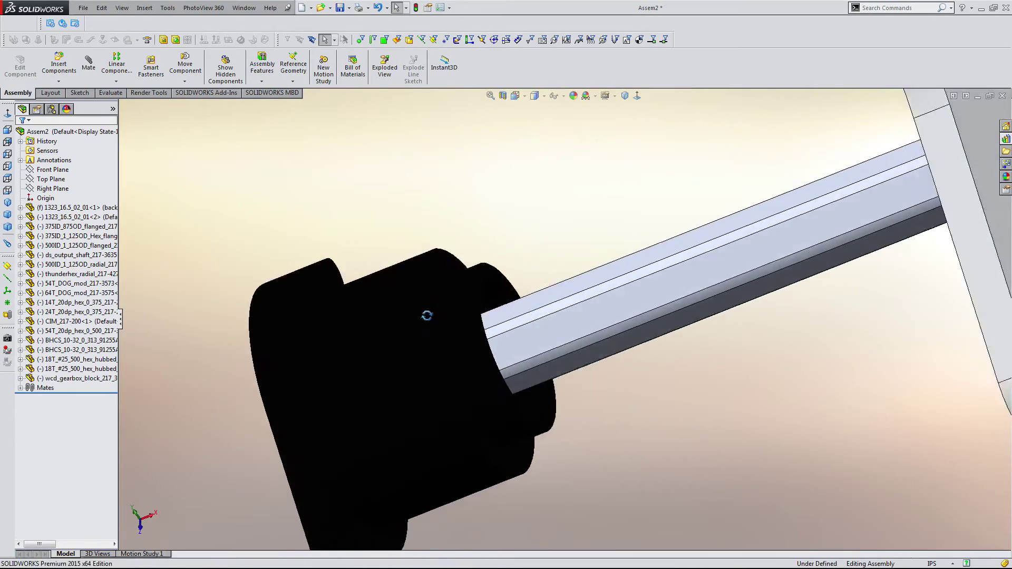
left_click(474, 238)
scroll(470, 235, "up", 2)
middle_click_drag(471, 235, 571, 182)
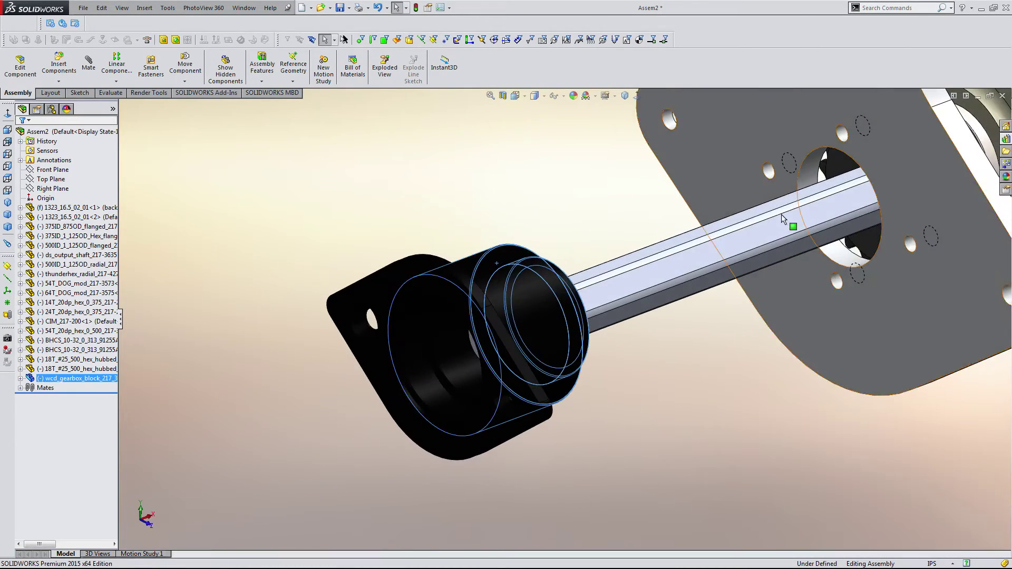
left_click(876, 299)
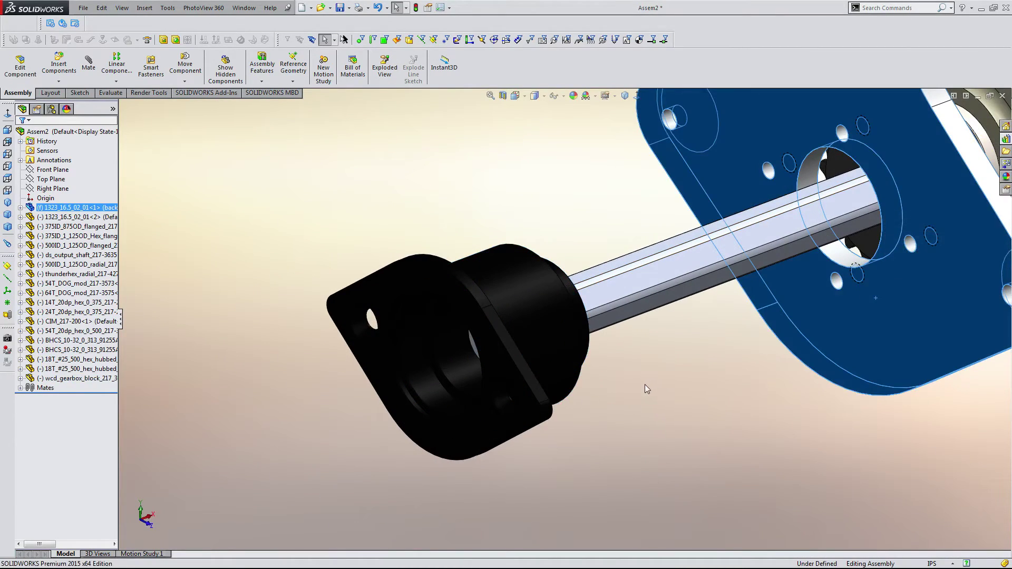
middle_click_drag(644, 384, 603, 368)
scroll(311, 329, "down", 6)
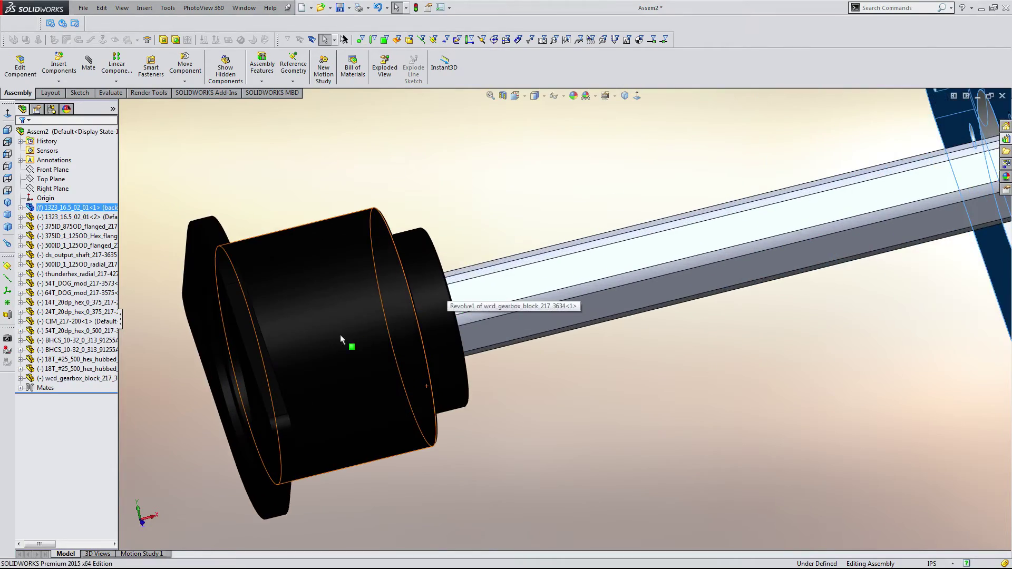
scroll(339, 338, "up", 3)
- Add a 1 in distance mate between the gearbox block's flange face and the back plate's outer face
middle_click_drag(340, 337, 694, 336)
left_click(349, 241)
left_click(694, 337, "ctrl")
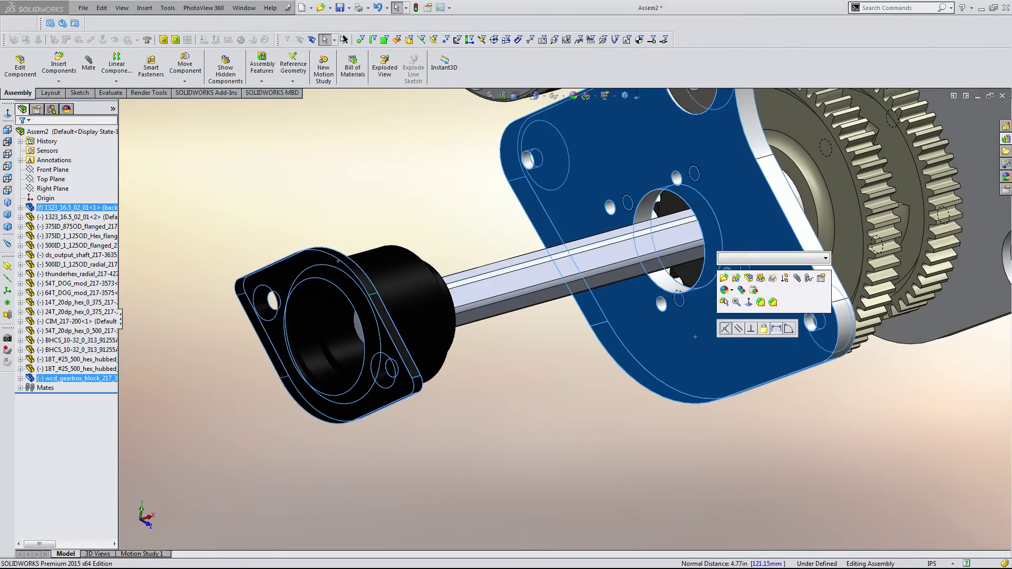
left_click(776, 328)
type("1")
key("Return")
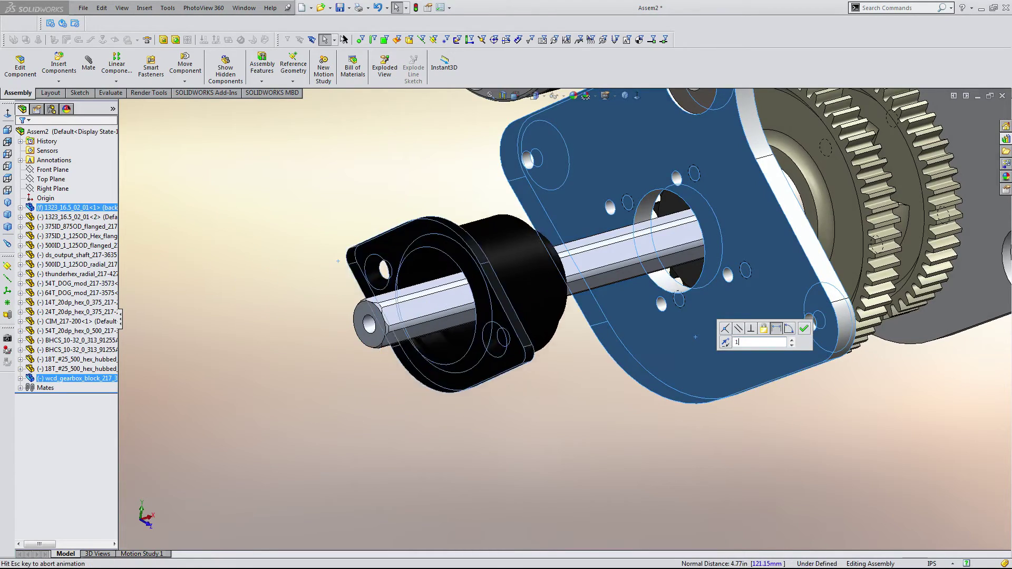
key("Return")
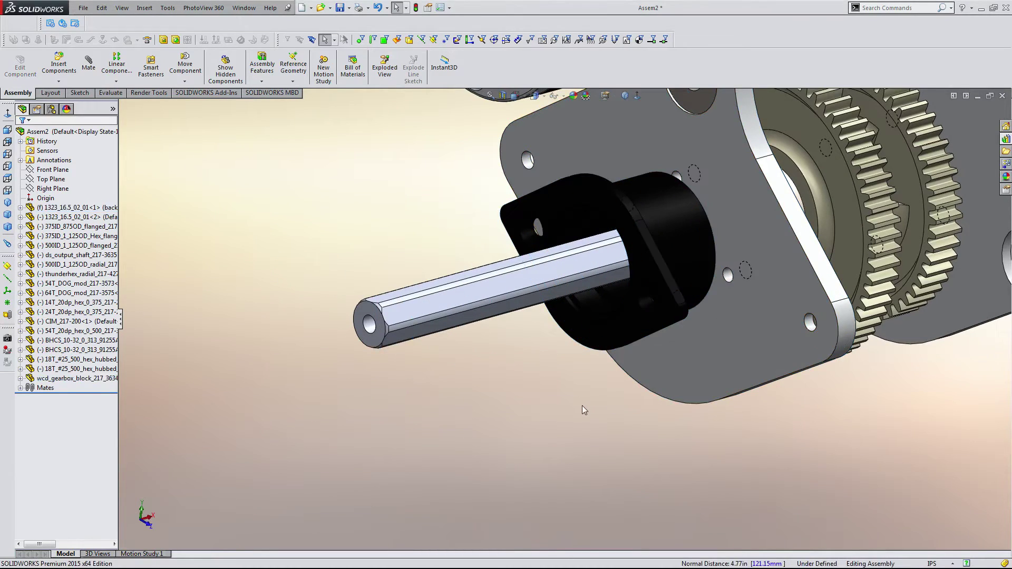
- Insert the thunderhex_flanged bearing from the design library's bearings folder above the output shaft
middle_click_drag(582, 406, 551, 279)
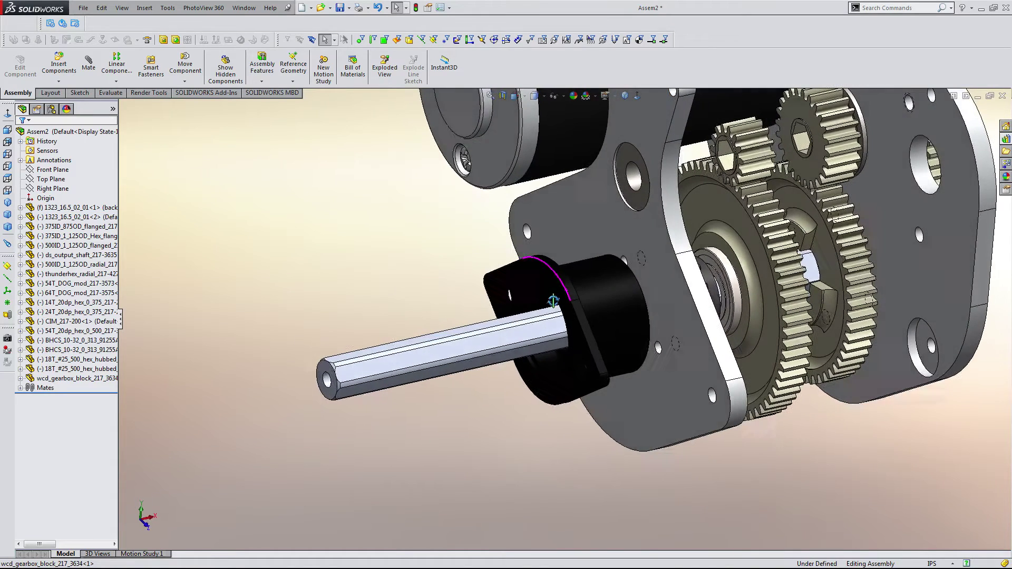
left_click(1005, 140)
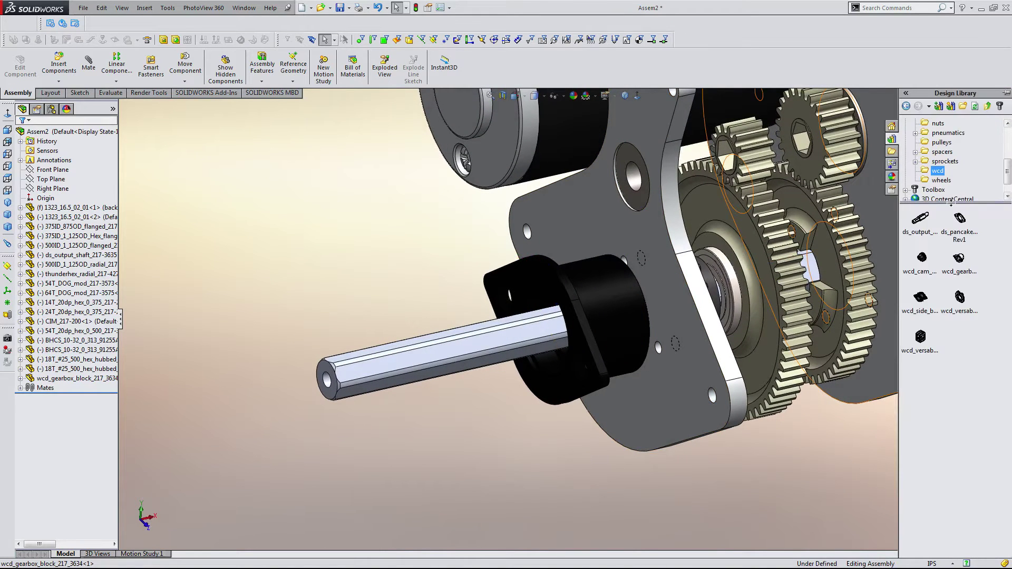
left_click(942, 152)
scroll(945, 154, "up", 3)
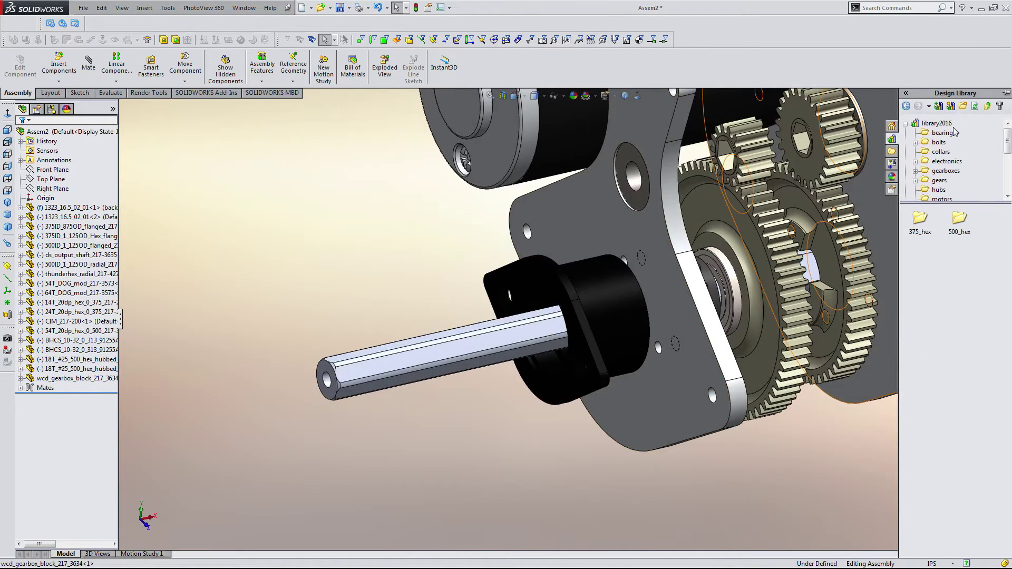
left_click(945, 133)
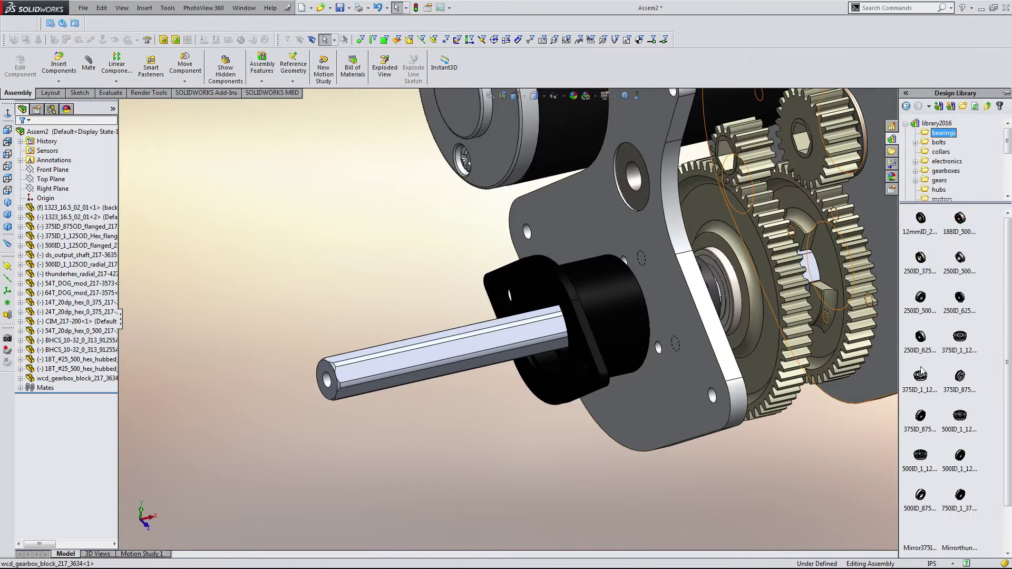
left_click(920, 456)
scroll(936, 490, "down", 1)
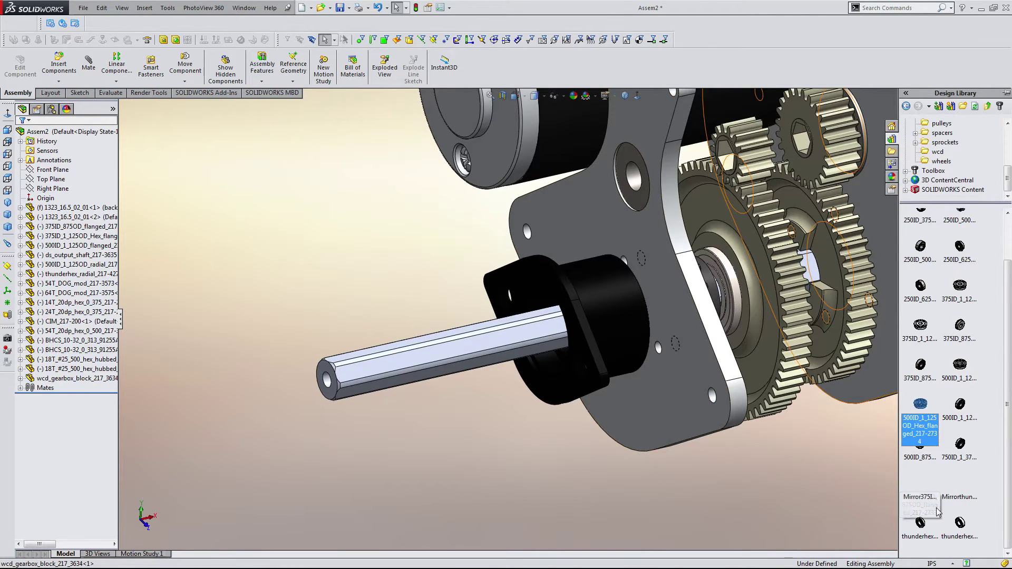
left_click_drag(958, 527, 387, 279)
scroll(388, 279, "down", 3)
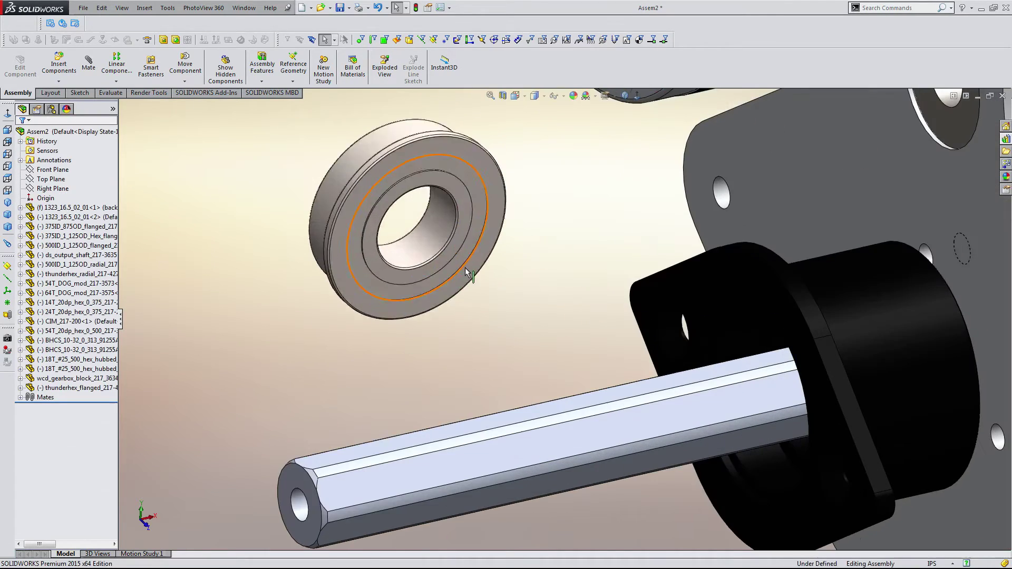
- Turn the flanged thunderhex bearing around and mate it concentric with the output shaft's rounded corner face
left_click(464, 269)
right_click_drag(463, 269, 417, 167)
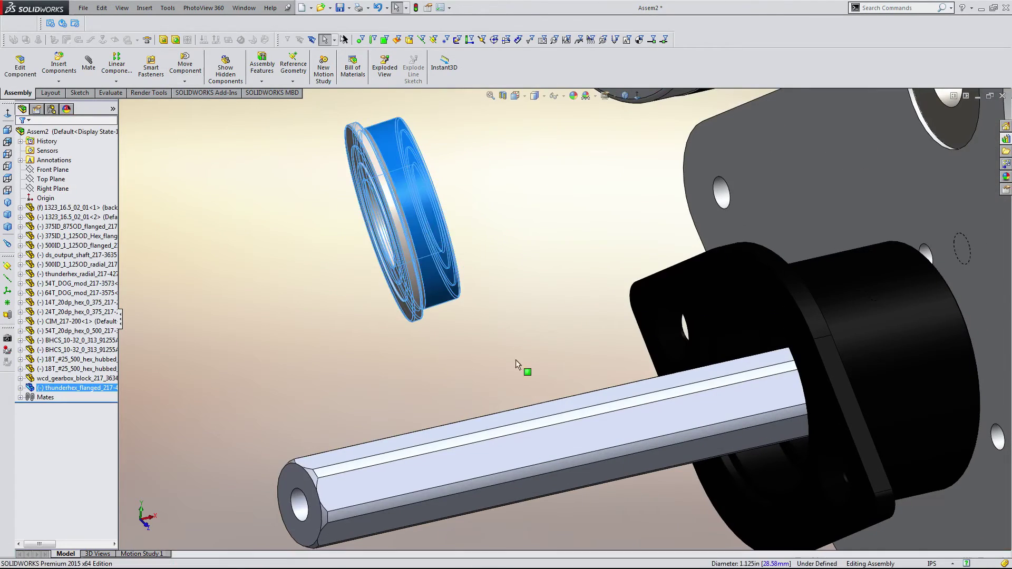
scroll(697, 378, "down", 5)
left_click(670, 378, "ctrl")
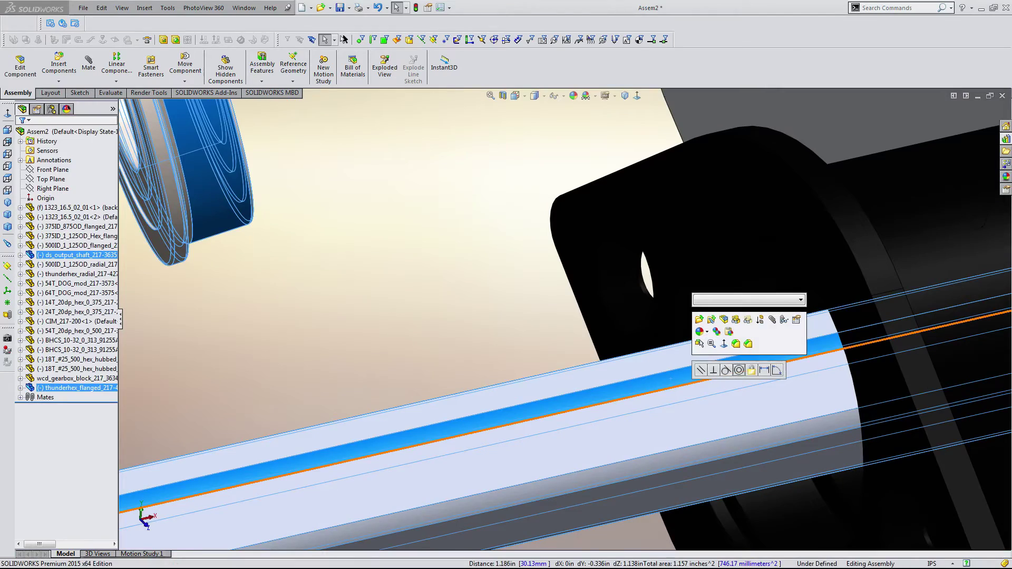
left_click(738, 370)
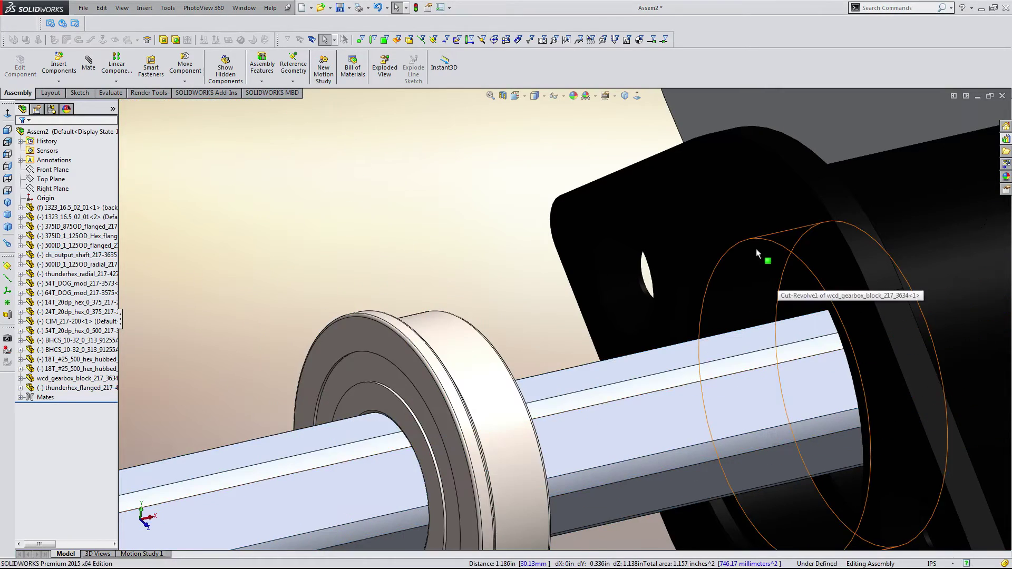
- Mate the bearing's flange face coincident with the recess face in the gearbox block's flange
left_click(735, 234)
mouse_move(736, 234)
middle_mouse_down()
mouse_move(716, 230)
mouse_move(726, 248)
middle_mouse_up()
scroll(727, 251, "up", 5)
middle_click_drag(552, 352, 505, 389)
scroll(533, 311, "down", 5)
left_click(492, 325, "ctrl")
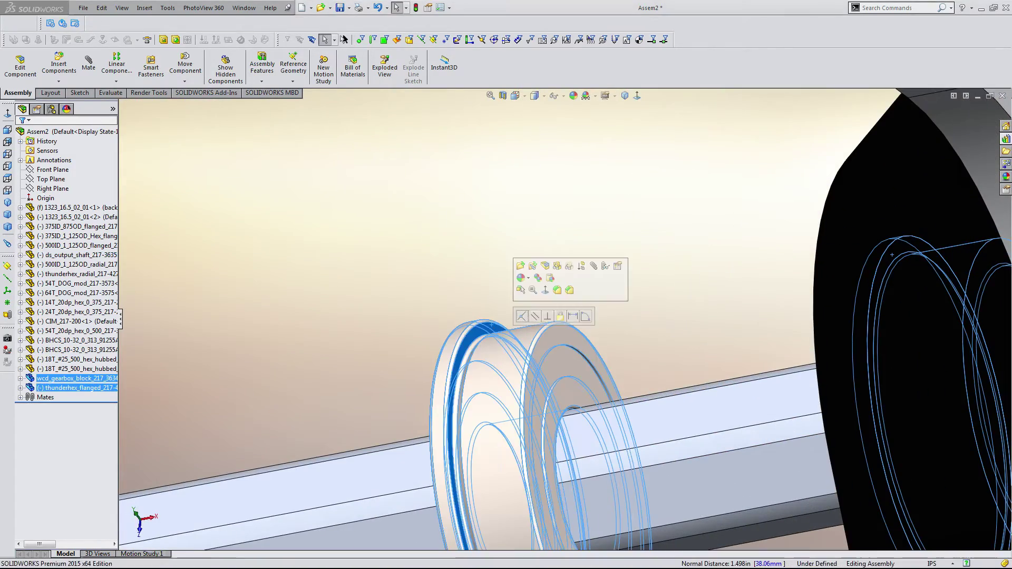
scroll(521, 315, "up", 3)
left_click(520, 315)
scroll(550, 338, "up", 8)
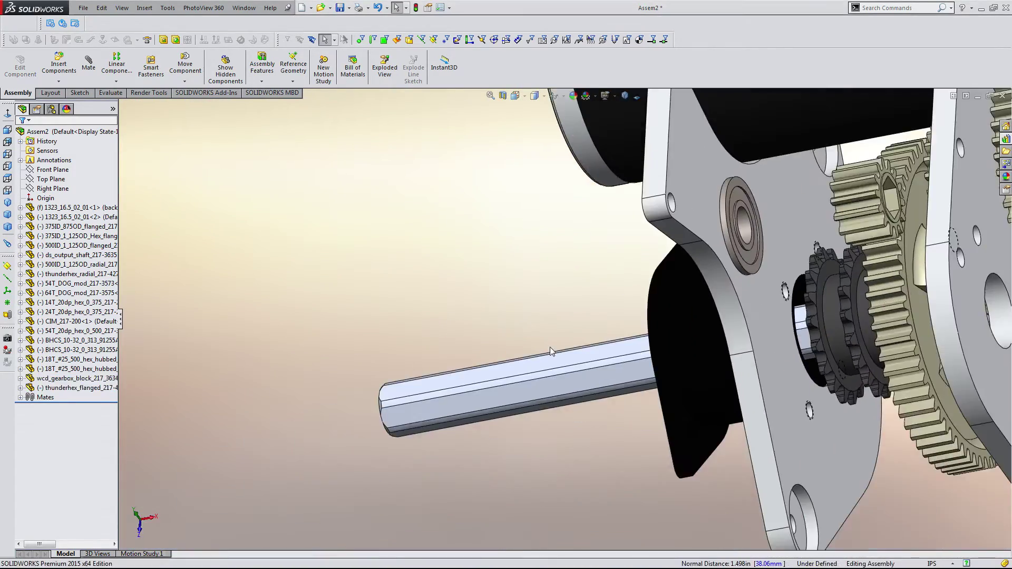
- Copy the output sprocket's dark grey appearance and paste it onto the wcd_gearbox_block component
middle_click_drag(558, 344, 719, 322)
scroll(718, 323, "down", 5)
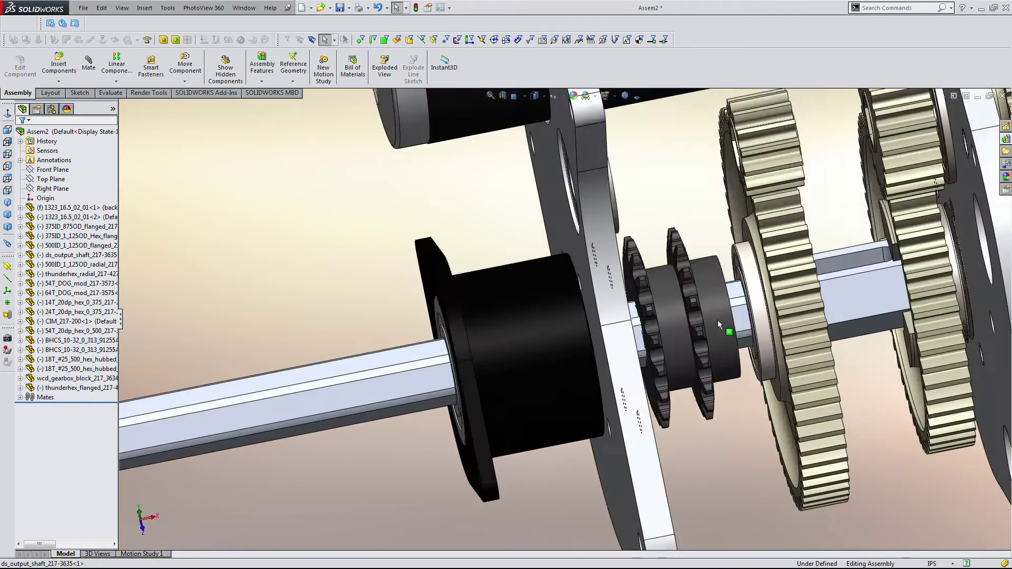
left_click(677, 328)
left_click(511, 344)
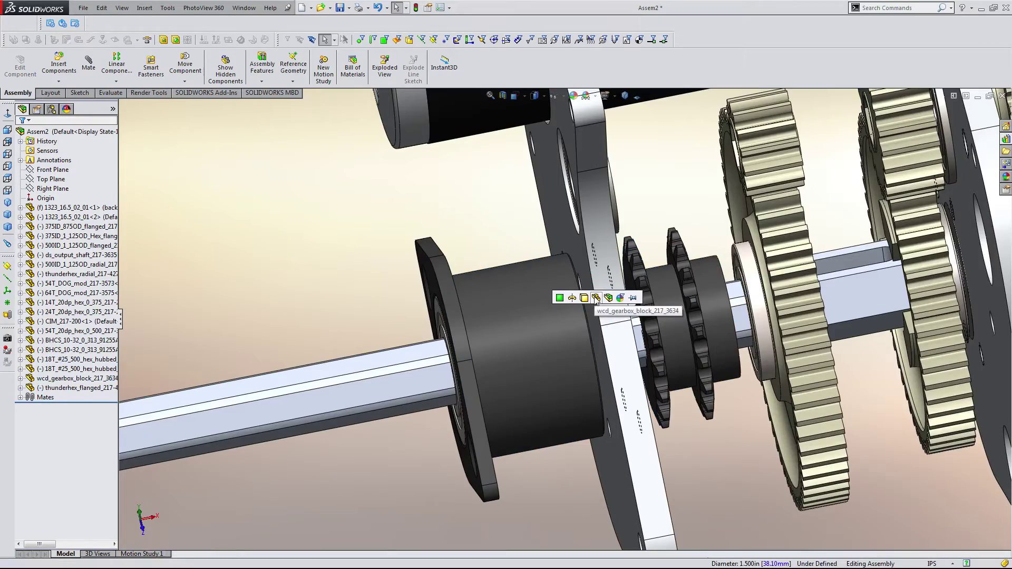
left_click(596, 298)
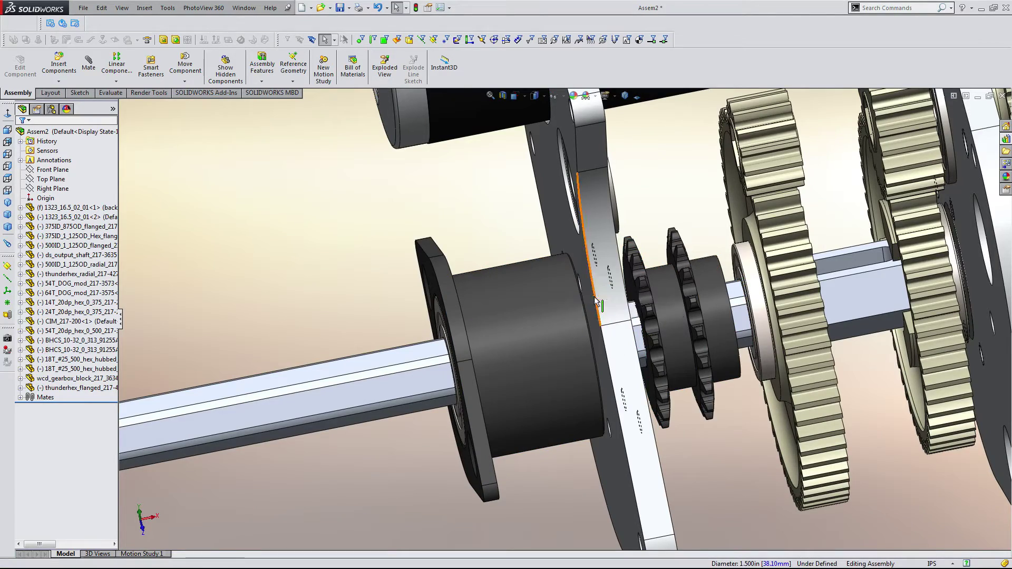
- Examine the gearbox assembly around the gearbox block, flanged bearing and protruding output shaft from several angles
scroll(519, 250, "up", 3)
middle_click_drag(518, 248, 537, 262)
scroll(530, 345, "up", 2)
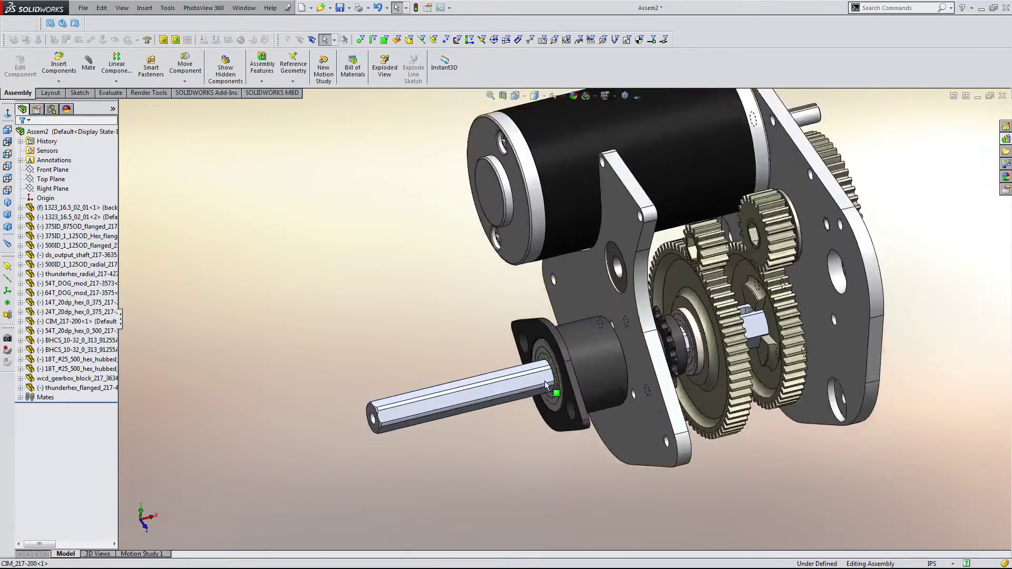
scroll(555, 392, "down", 6)
scroll(556, 392, "up", 3)
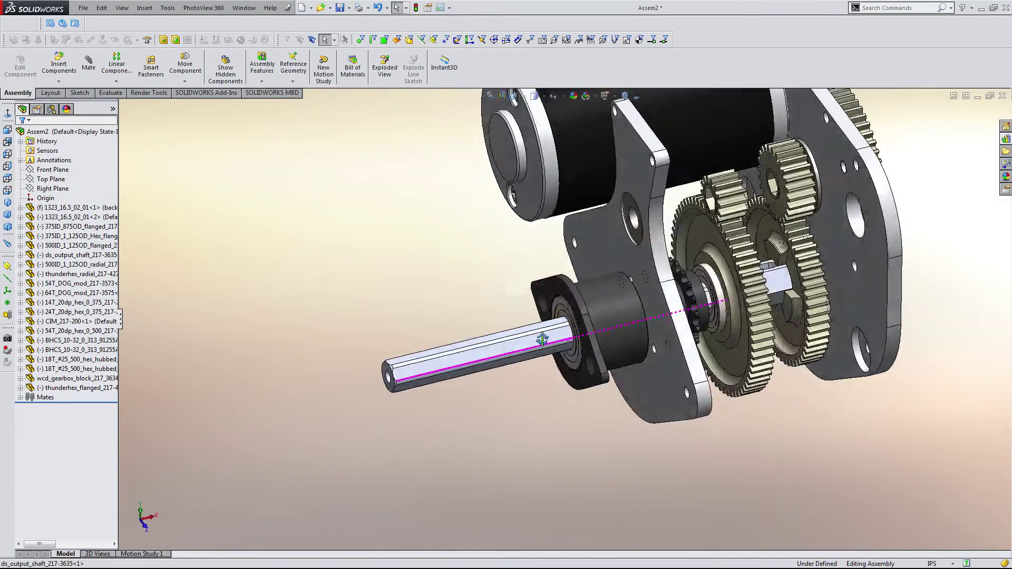
mouse_move(556, 392)
middle_mouse_down()
mouse_move(570, 287)
mouse_move(549, 379)
middle_mouse_up()
scroll(547, 315, "up", 2)
scroll(549, 379, "down", 5)
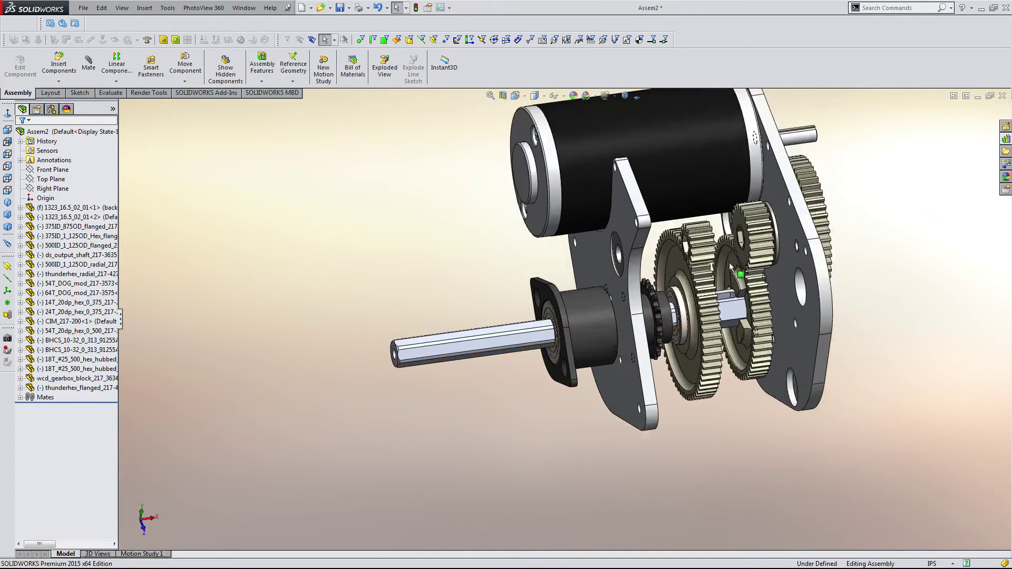
- Insert the Pneumatic_8_000_OD_2_063_wide_500_hex_bore__WCP-0050_modified wheel from the design library's wheels folder near the output shaft's free end
left_click(1005, 140)
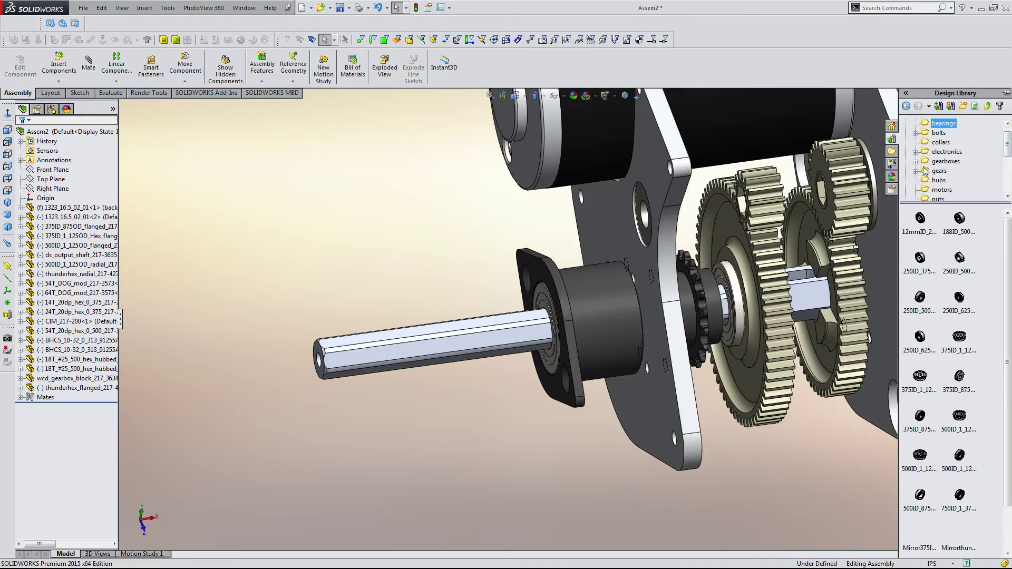
left_click(939, 181)
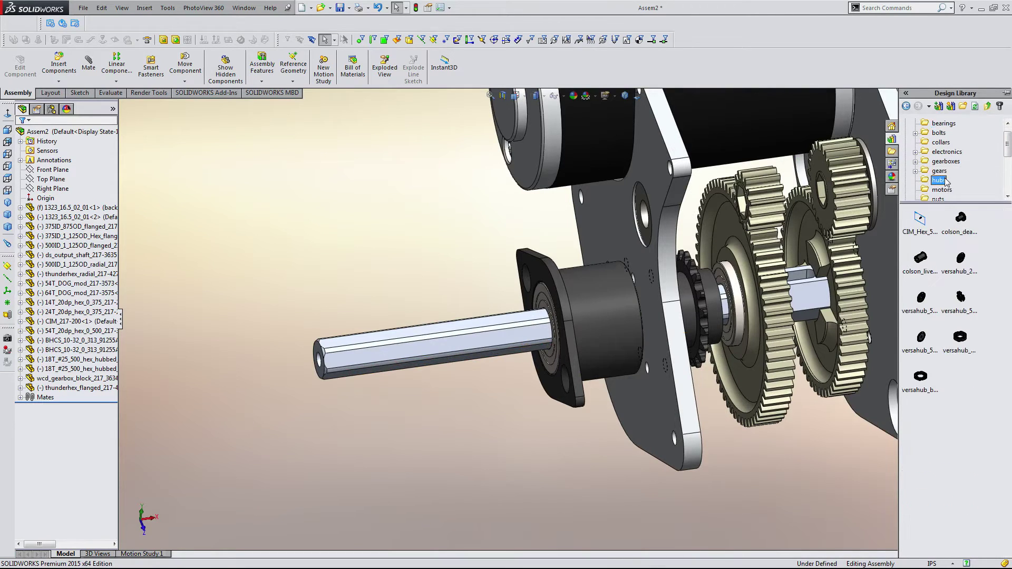
scroll(946, 182, "down", 2)
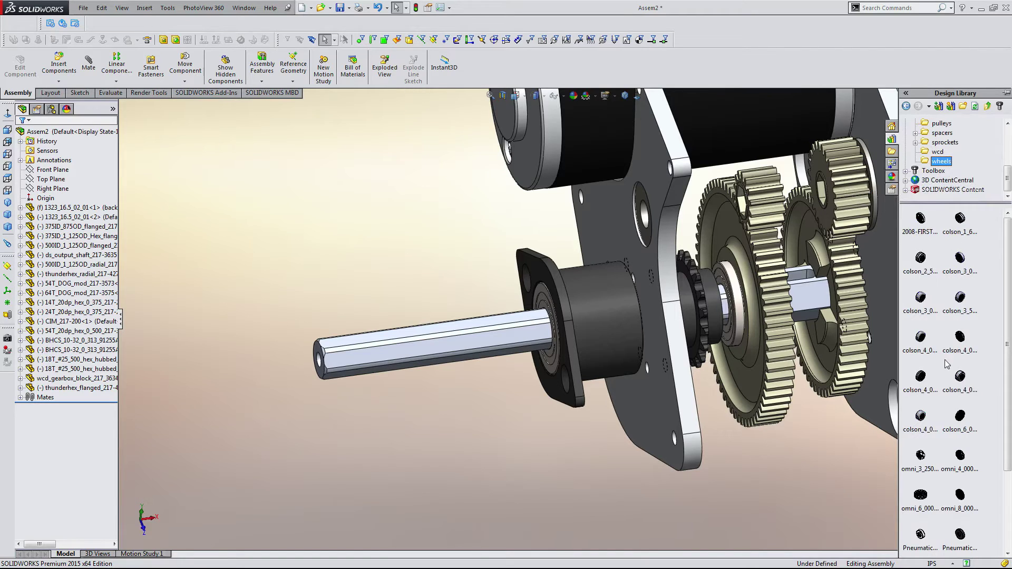
scroll(943, 369, "down", 3)
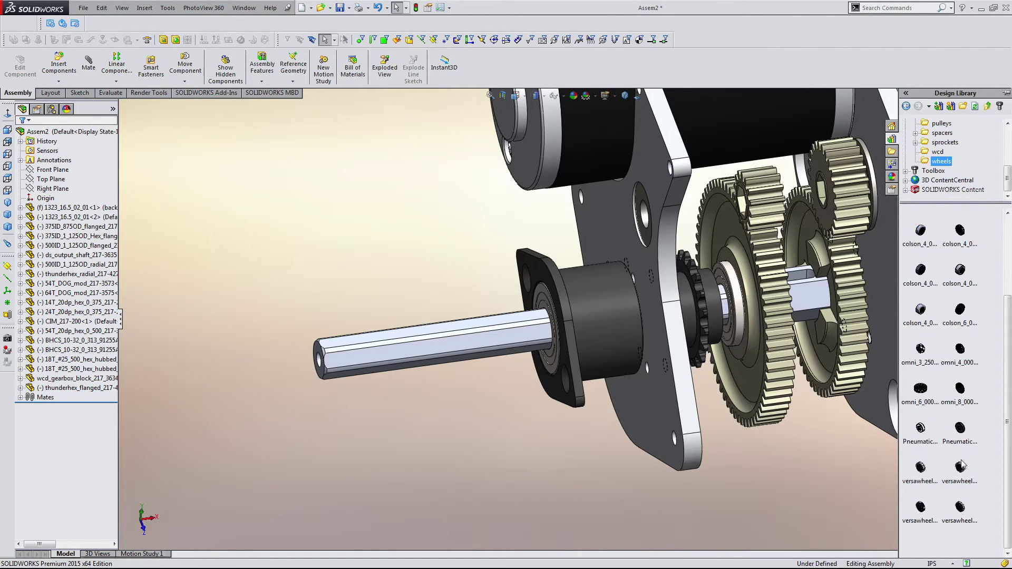
mouse_move(966, 433)
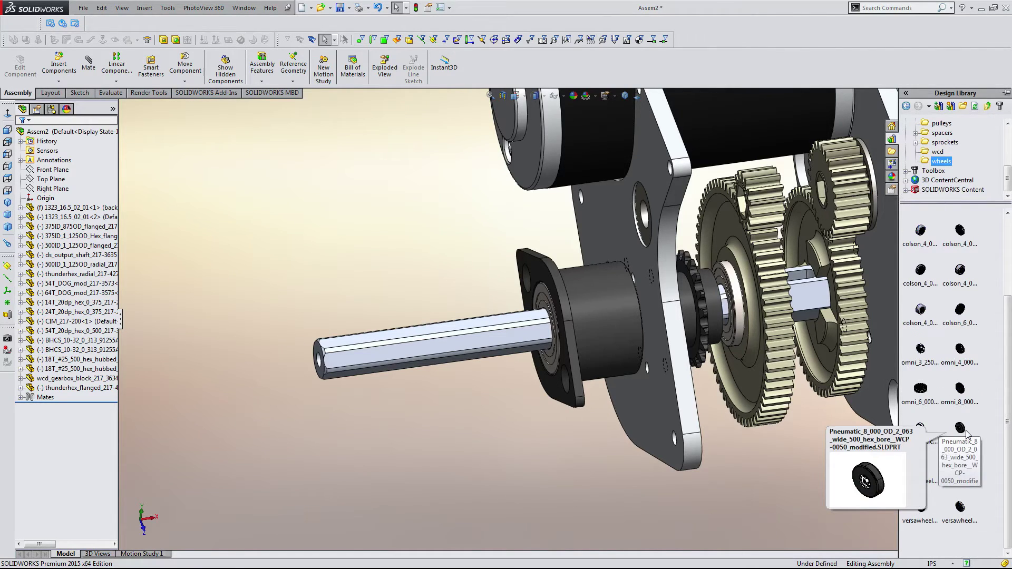
left_click_drag(966, 433, 300, 316)
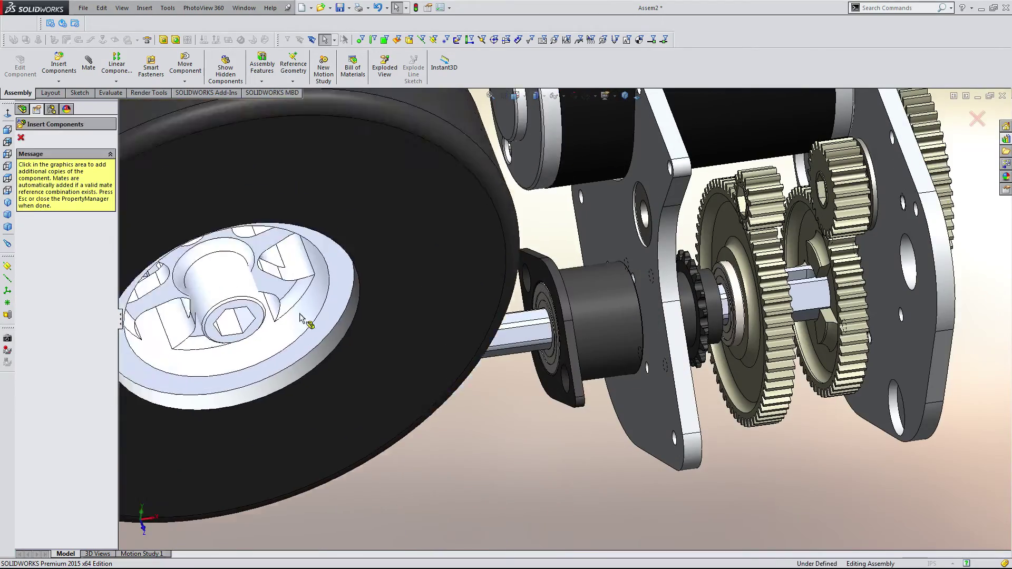
key("Escape")
- Turn the pneumatic wheel around and mate its cylindrical hub concentric with the output shaft's rounded corner face
scroll(405, 355, "up", 4)
right_click_drag(447, 270, 531, 201)
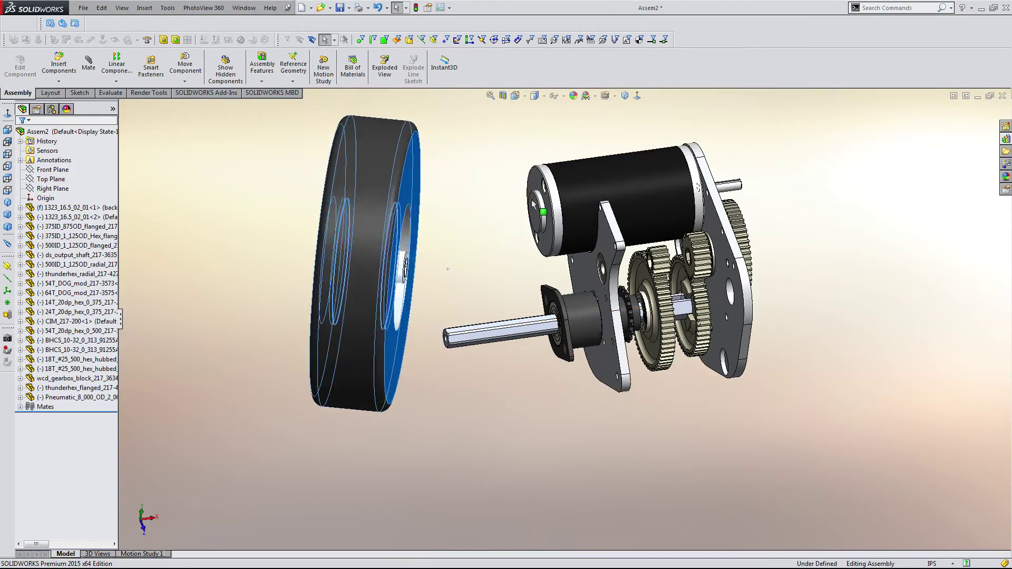
scroll(442, 305, "down", 5)
left_click(325, 276)
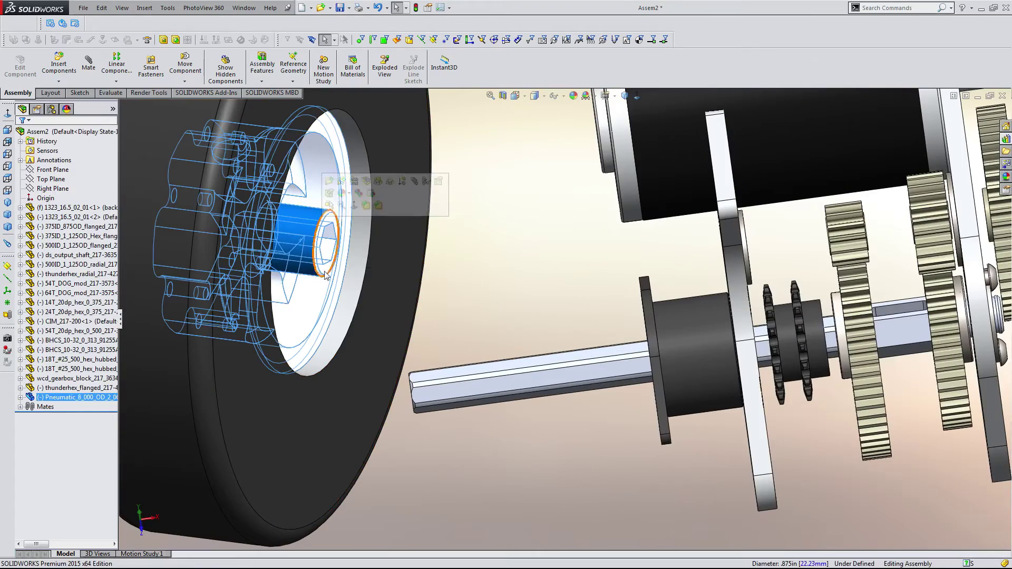
scroll(514, 388, "down", 6)
left_click(533, 251)
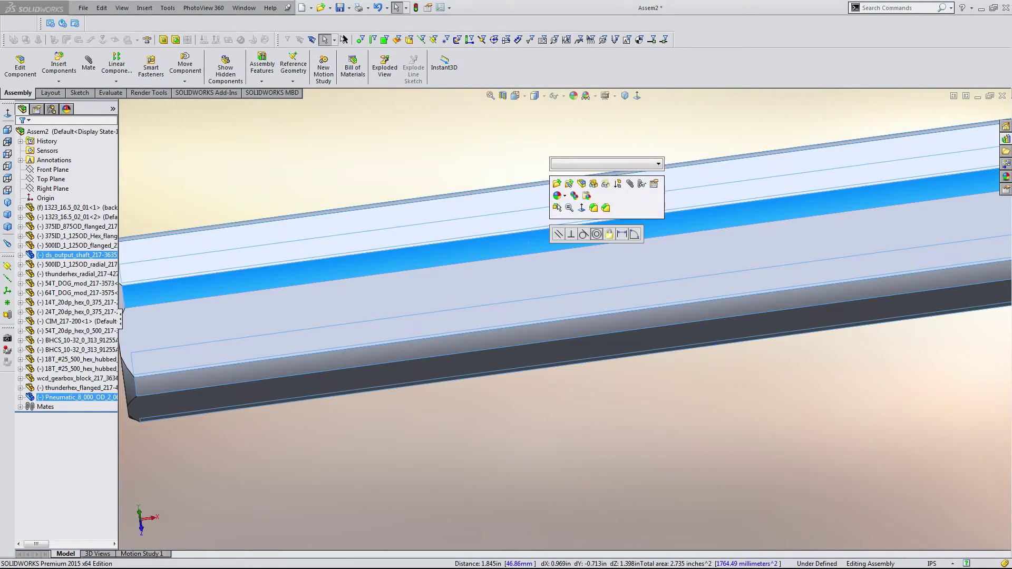
key("Escape")
scroll(369, 272, "up", 6)
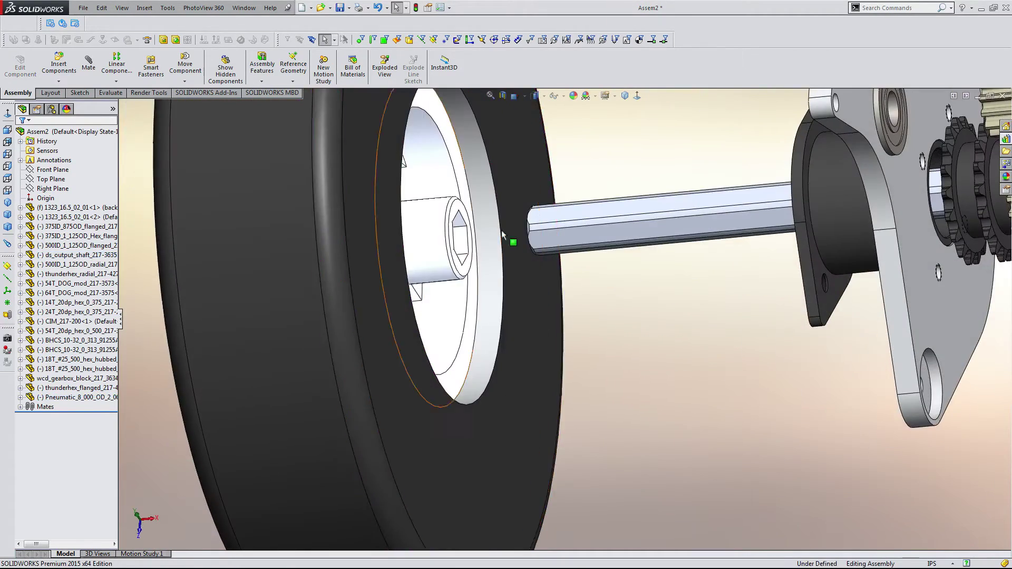
scroll(501, 230, "down", 3)
left_click(377, 226)
middle_click_drag(377, 225, 774, 264)
scroll(783, 255, "down", 4)
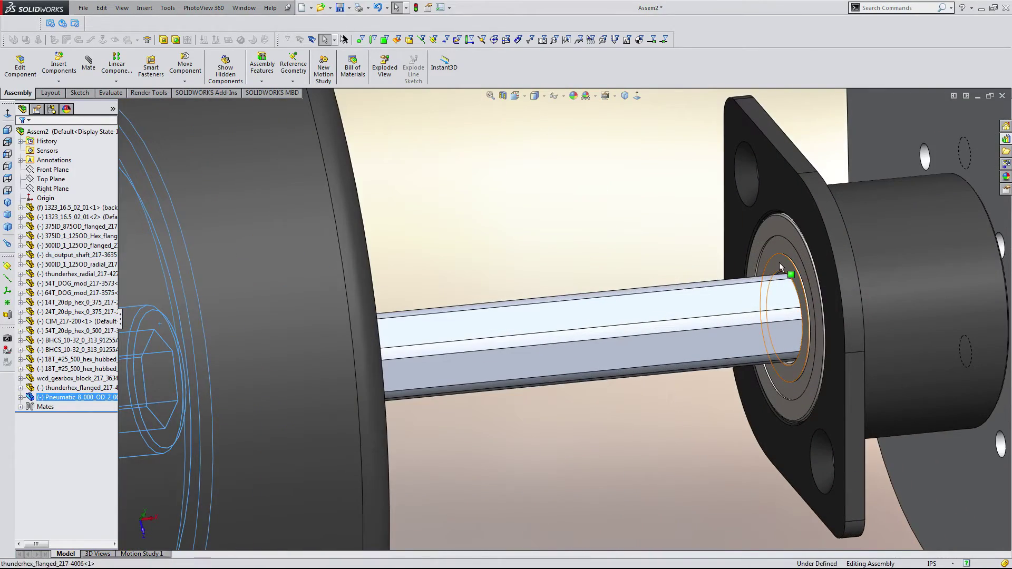
left_click(779, 261)
key("Escape")
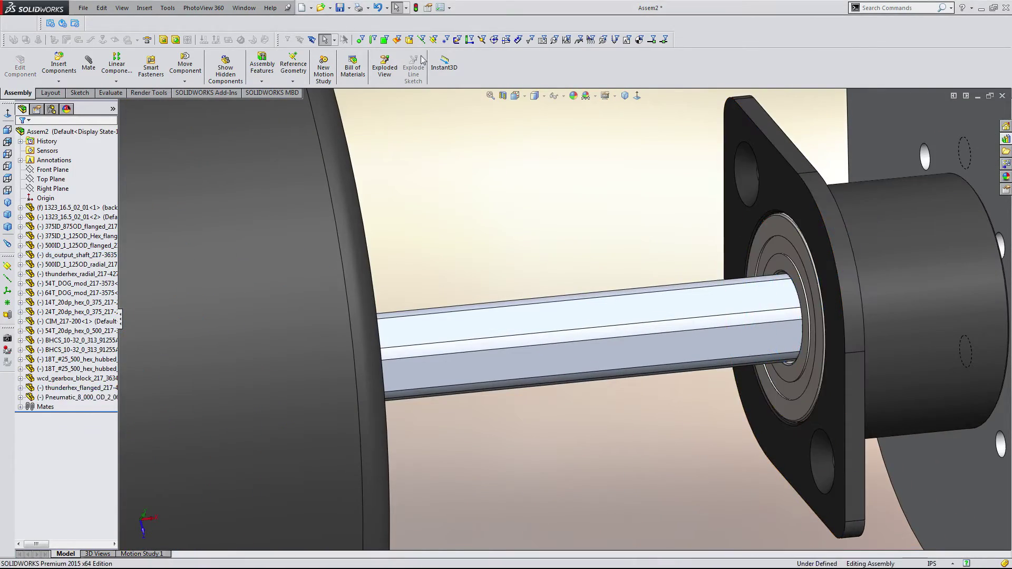
- Open the drivetrain assembly 1323_16.5_01.SLDASM from the 1323_16.5_01 folder inside _drivetrain
left_click(244, 7)
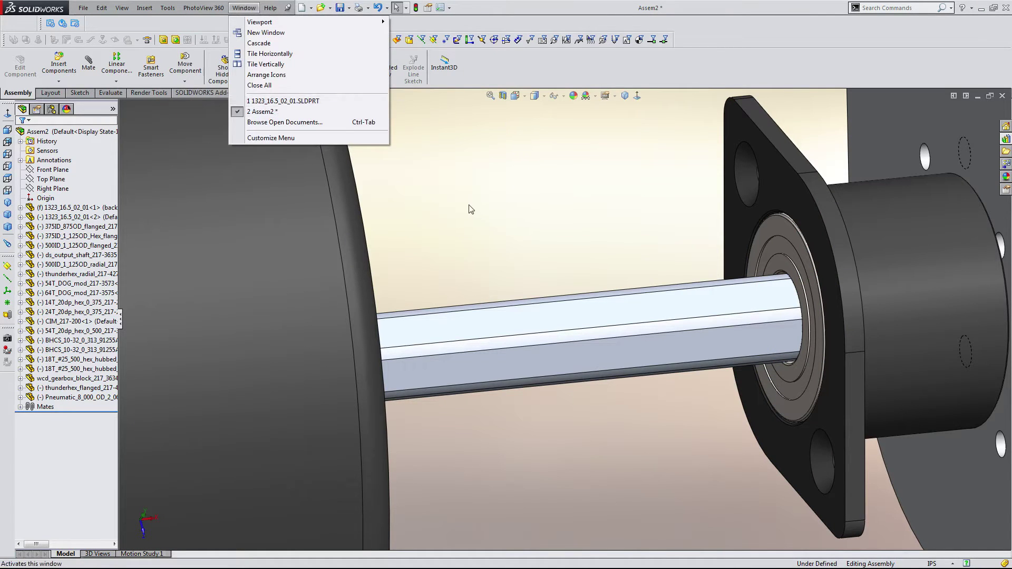
key("Escape")
left_click(83, 8)
left_click(105, 35)
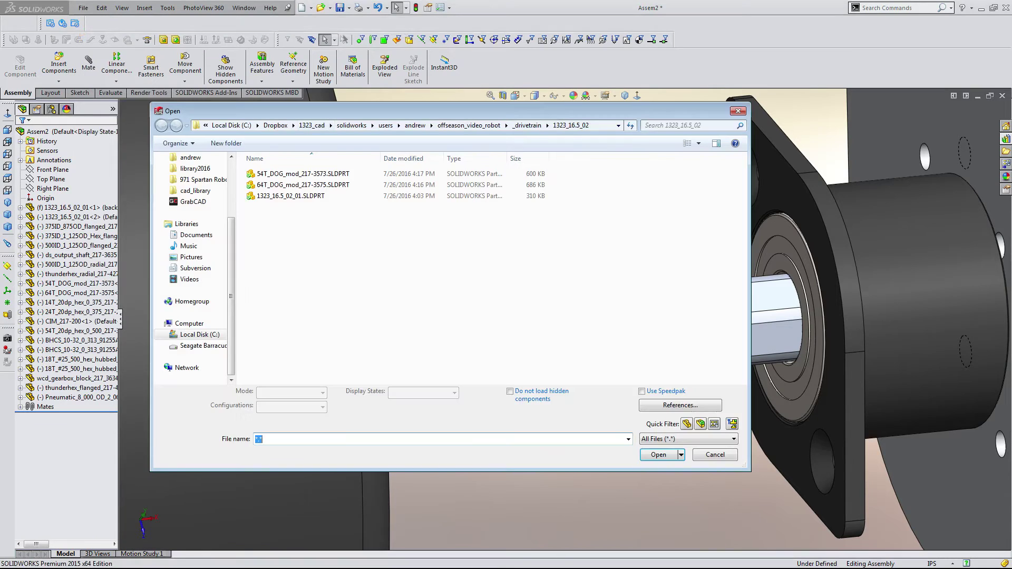
left_click(469, 126)
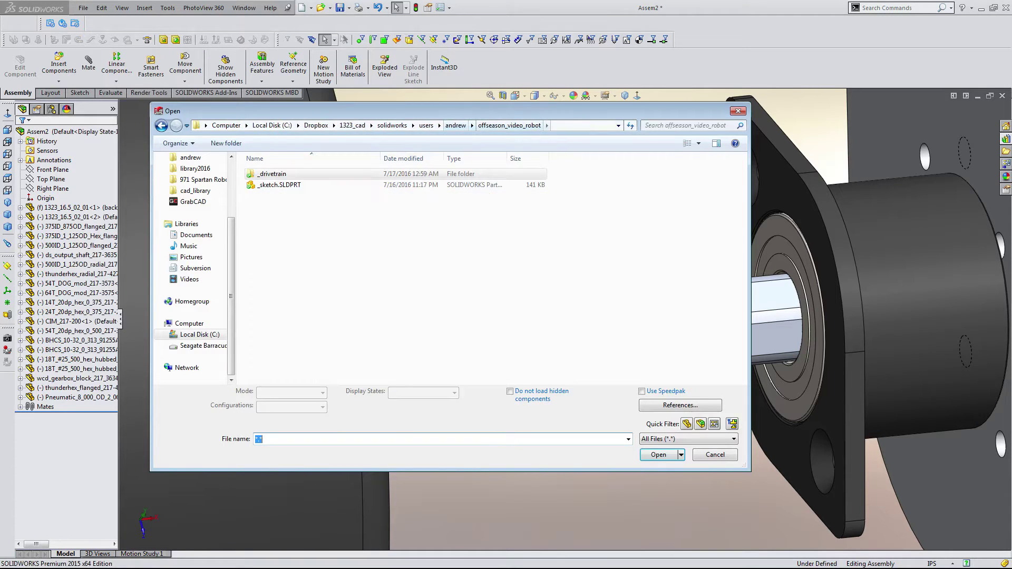
left_click(279, 185)
double_click(273, 174)
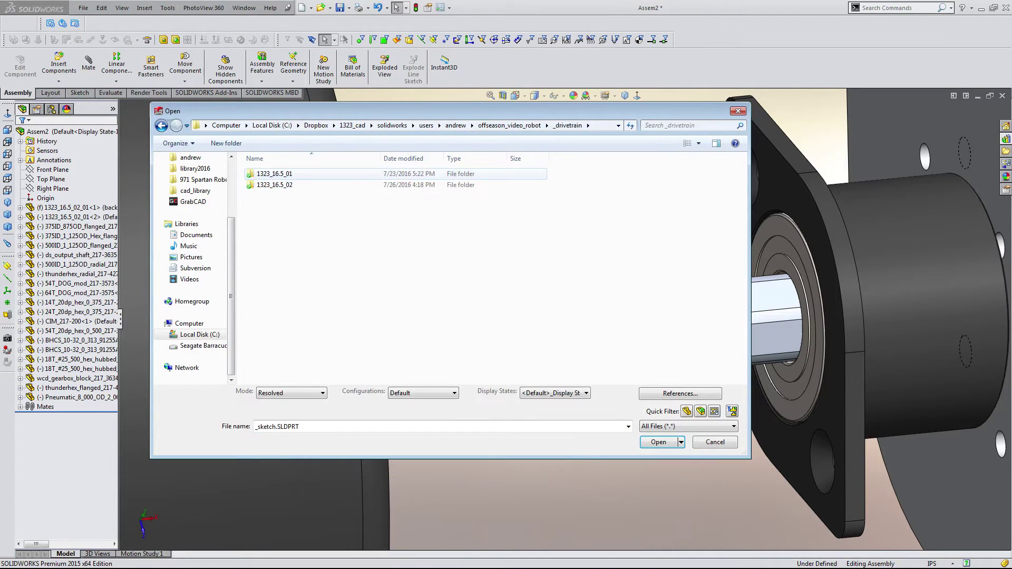
double_click(274, 173)
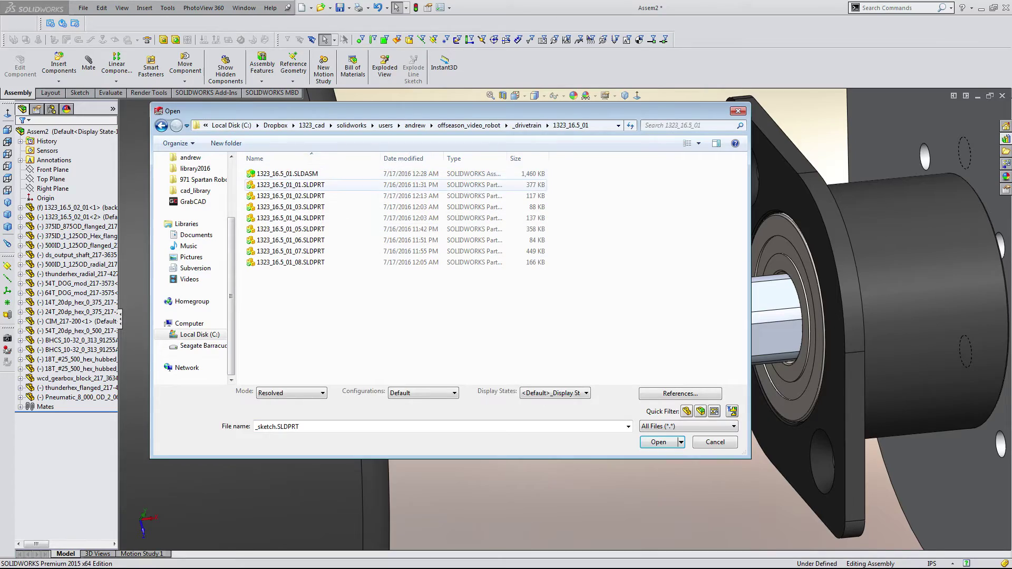
double_click(316, 174)
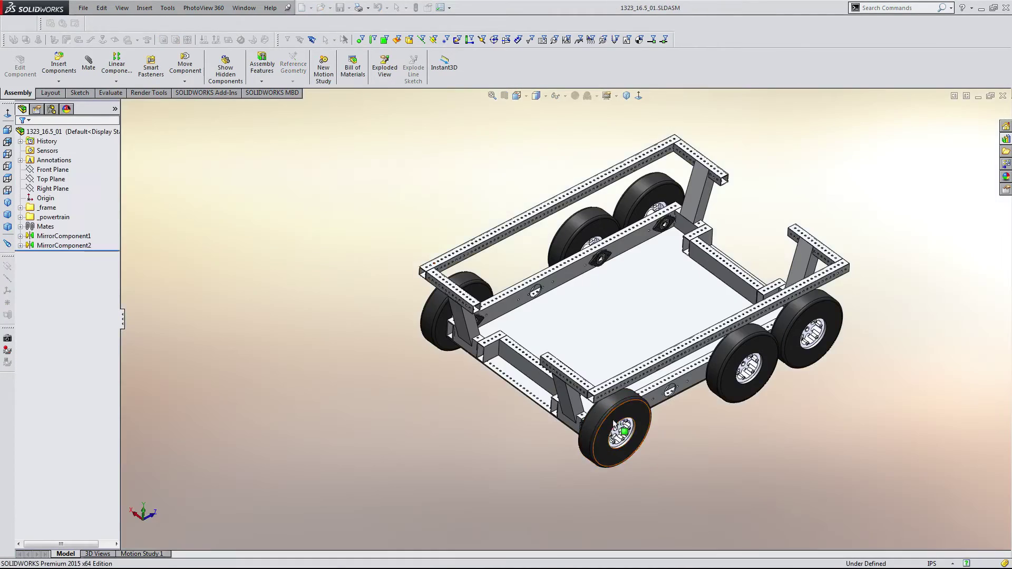
- Examine the gap between the wheel hub and the frame's bearing block in the drivetrain assembly, and return to Assem2
scroll(613, 419, "down", 10)
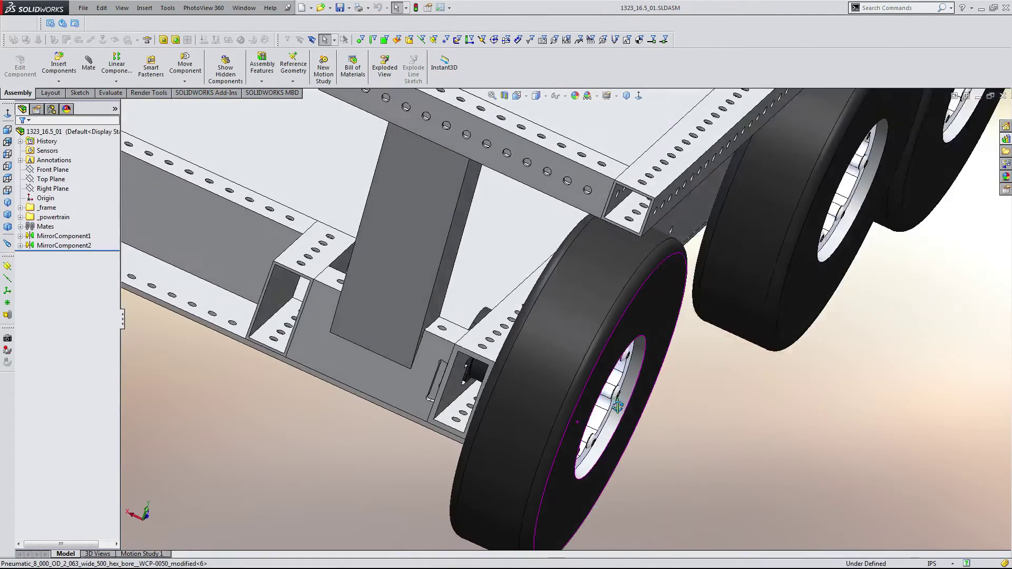
middle_click_drag(618, 405, 630, 420)
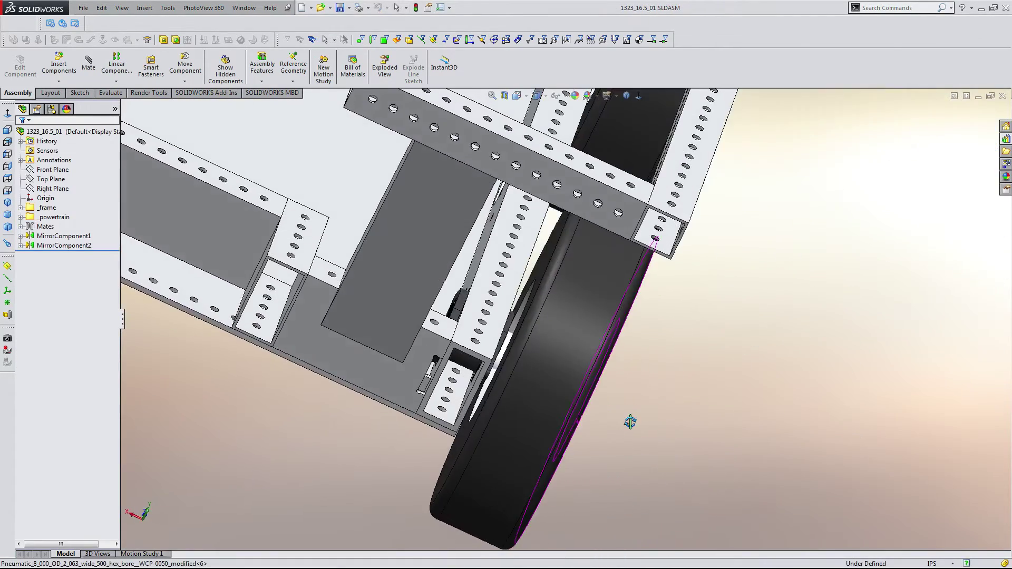
scroll(546, 379, "down", 5)
scroll(505, 305, "down", 3)
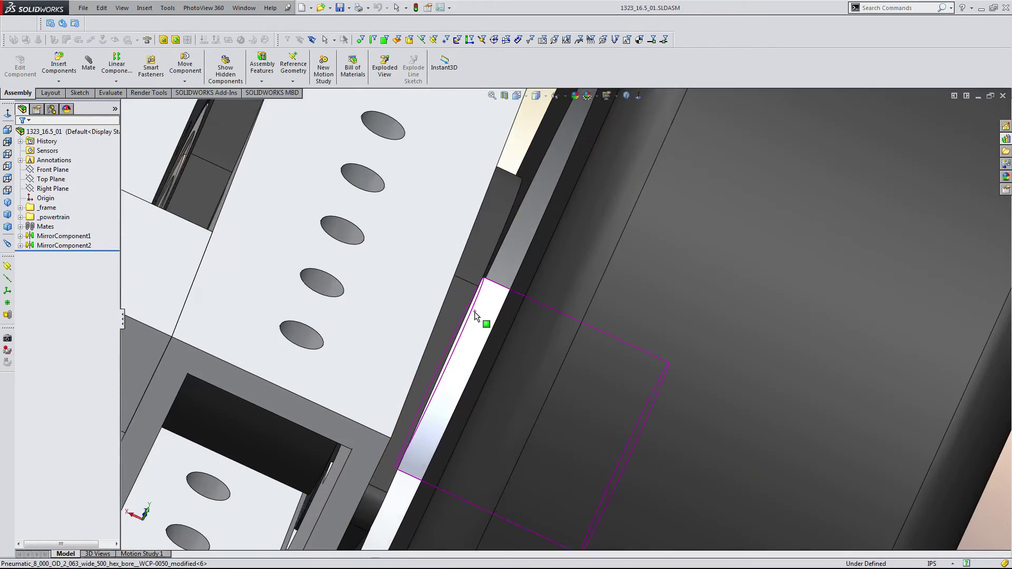
middle_click_drag(472, 310, 476, 319)
scroll(480, 327, "up", 15)
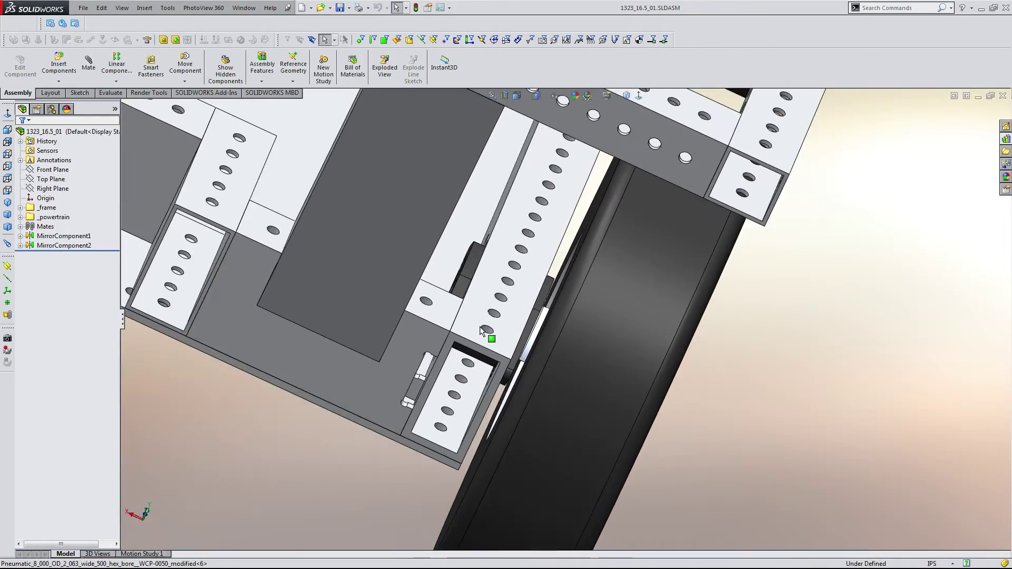
left_click(83, 7)
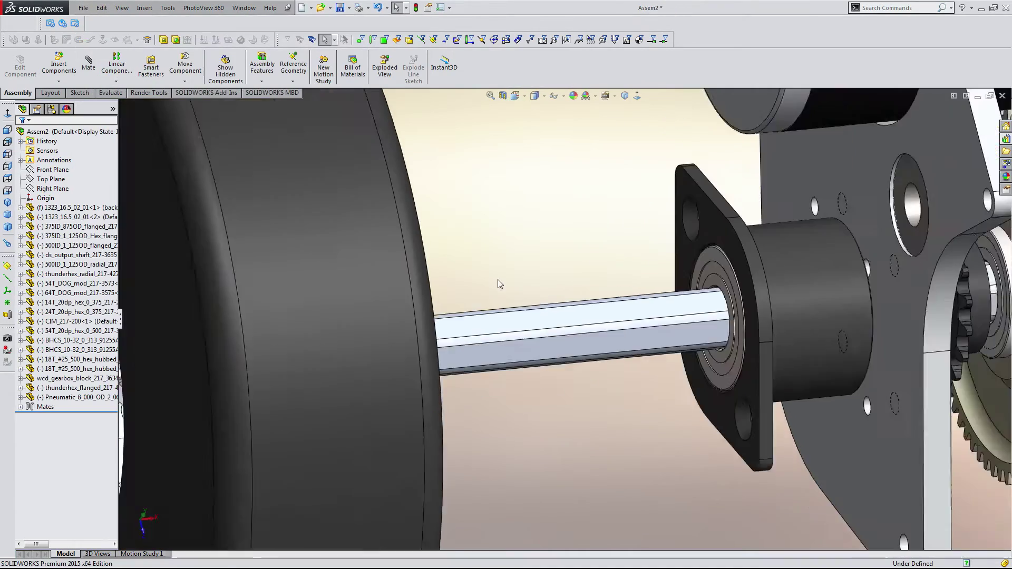
- Mate the pneumatic wheel's hub end face coincident with the inner ring face of the thunderhex flanged bearing in the gearbox block
middle_click_drag(497, 280, 483, 295)
scroll(564, 221, "down", 5)
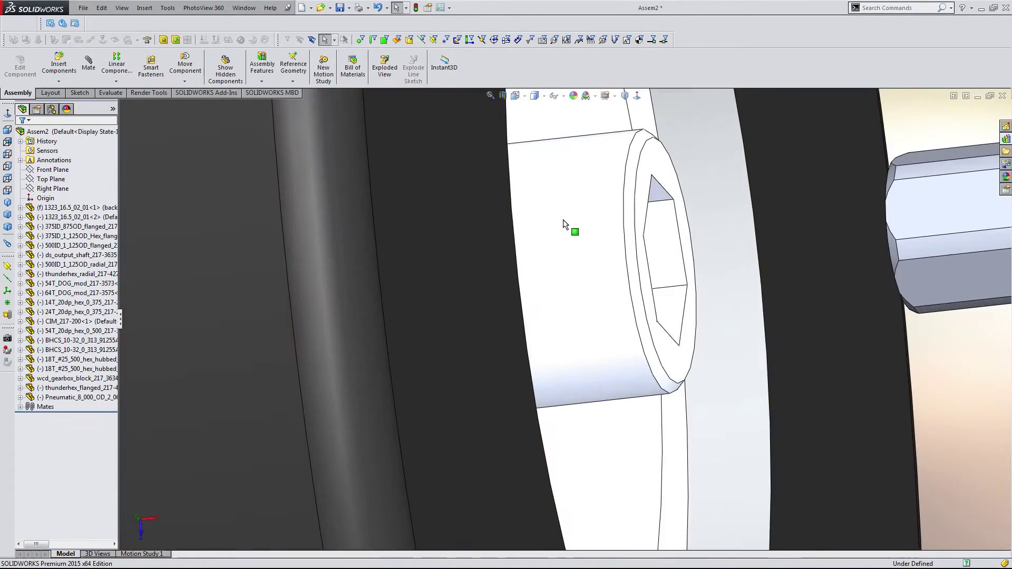
left_click(667, 167)
scroll(669, 169, "up", 10)
middle_click_drag(682, 226, 820, 253)
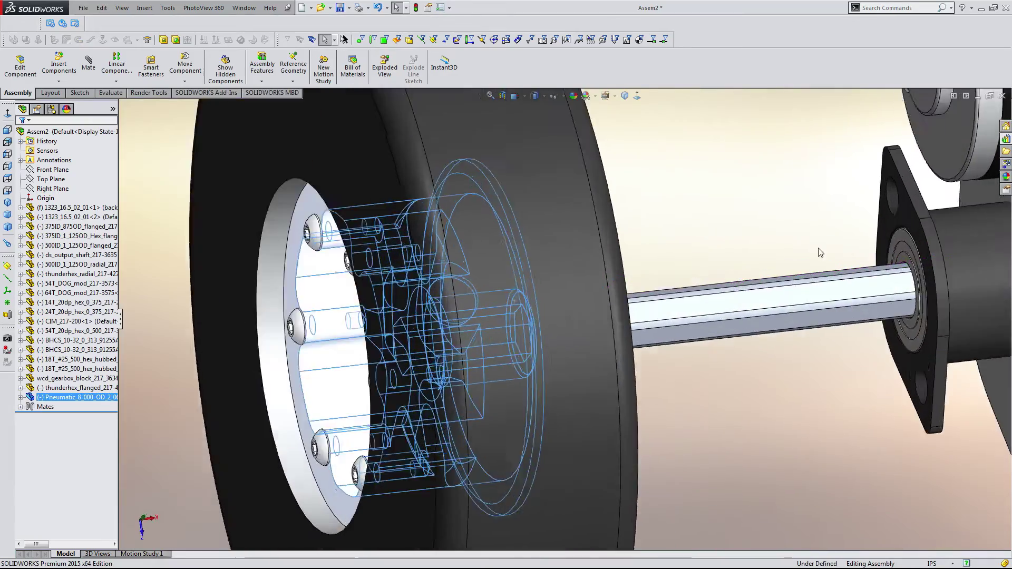
scroll(912, 286, "down", 3)
left_click(924, 283, "ctrl")
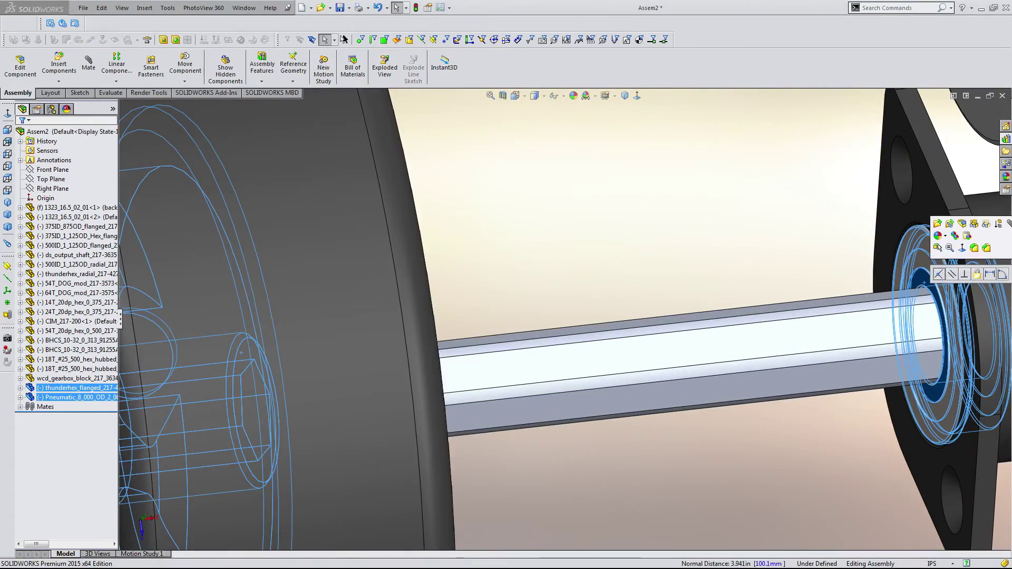
left_click(938, 274)
scroll(935, 276, "up", 5)
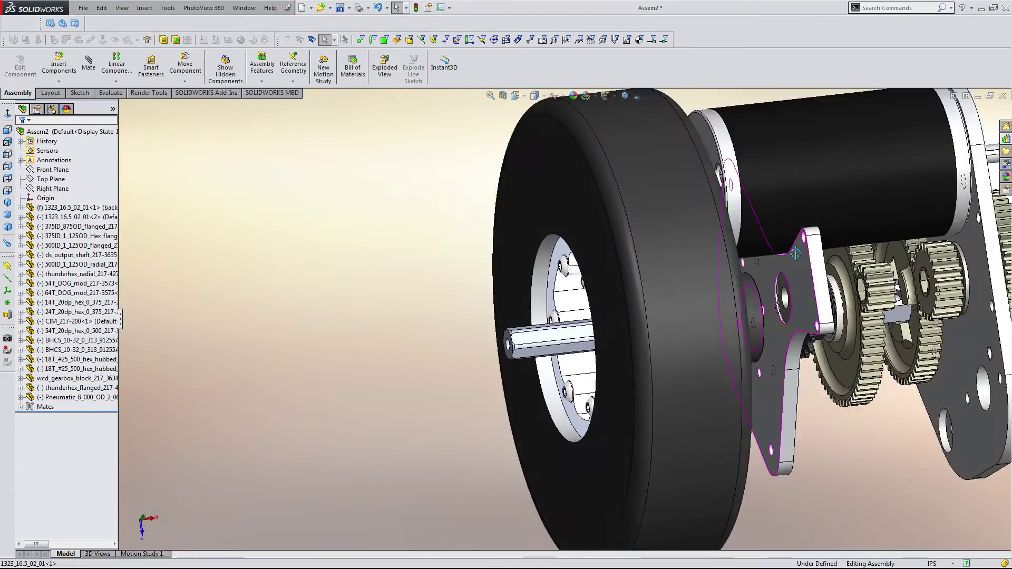
- Try moving the CIM motor slightly along its axis relative to the pneumatic wheel
middle_click_drag(814, 280, 615, 249)
scroll(659, 295, "down", 4)
left_click(713, 342)
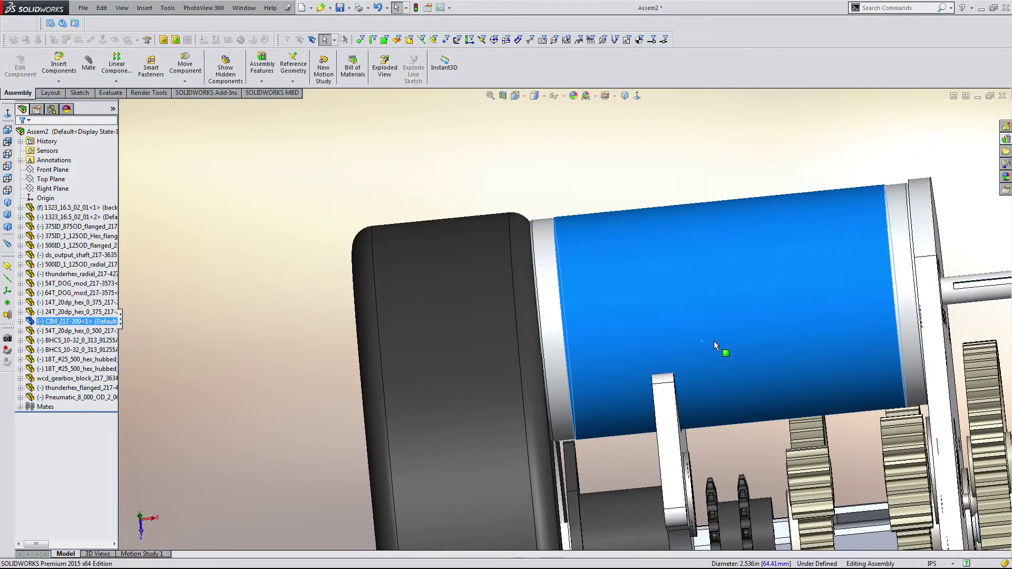
left_click_drag(713, 341, 735, 349)
left_click(499, 153)
middle_click_drag(499, 153, 641, 328)
scroll(694, 449, "up", 5)
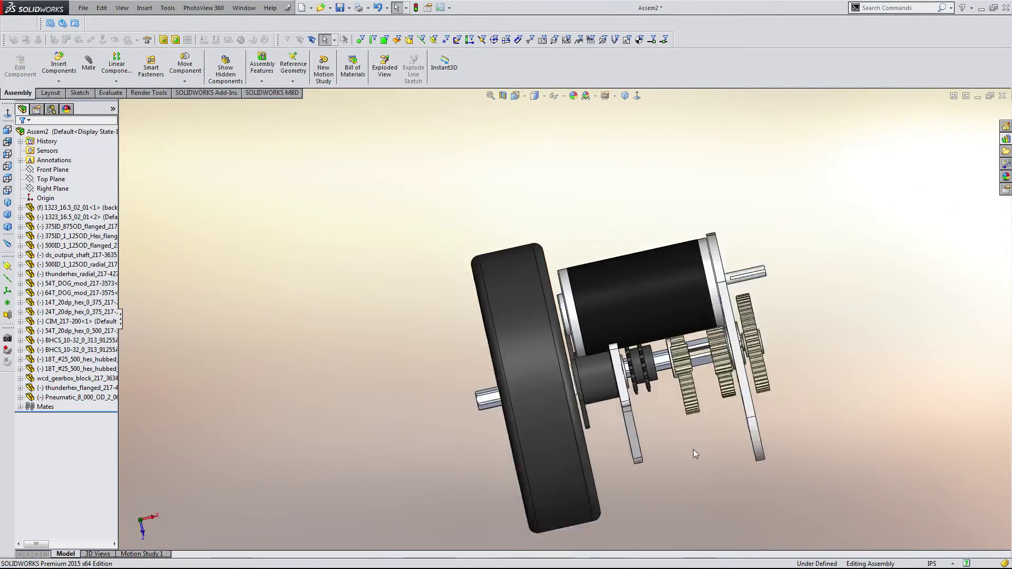
scroll(694, 449, "down", 4)
middle_click_drag(660, 406, 707, 362)
left_click(547, 402)
scroll(706, 362, "down", 3)
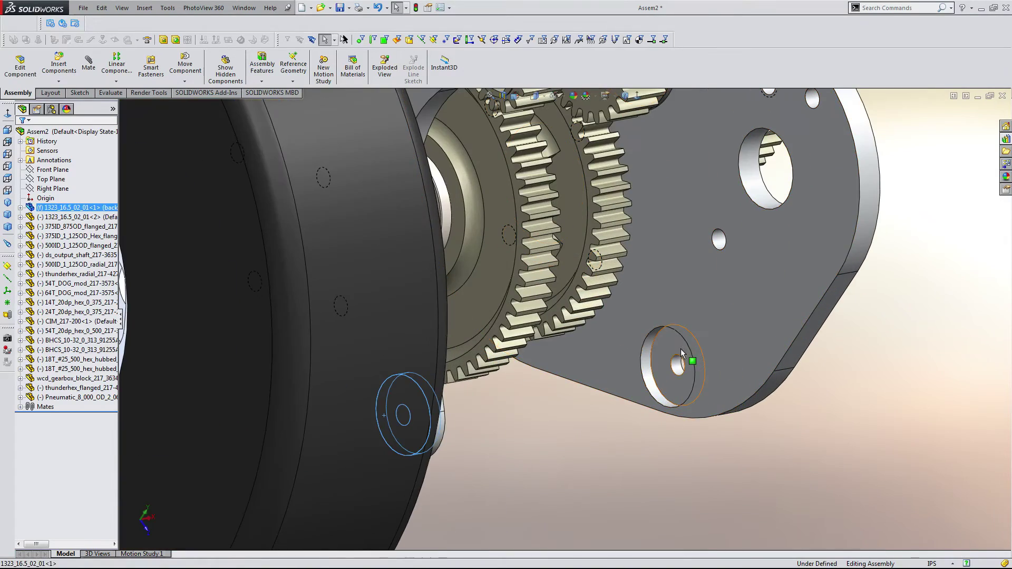
left_click(681, 352, "ctrl")
scroll(535, 410, "up", 5)
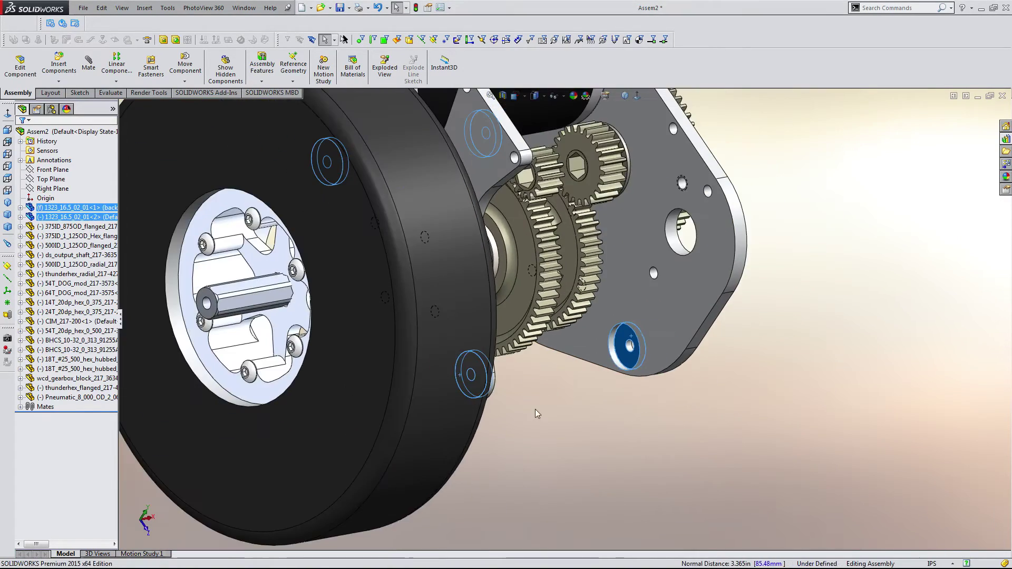
middle_click_drag(584, 382, 802, 344)
key("Escape")
- Add a 3.375 in distance mate between the lower counterbore faces of the two 1323_16.5_02_01 gearbox plates
scroll(490, 322, "down", 6)
left_click(444, 364)
scroll(464, 350, "up", 5)
scroll(764, 345, "down", 5)
left_click(751, 342, "ctrl")
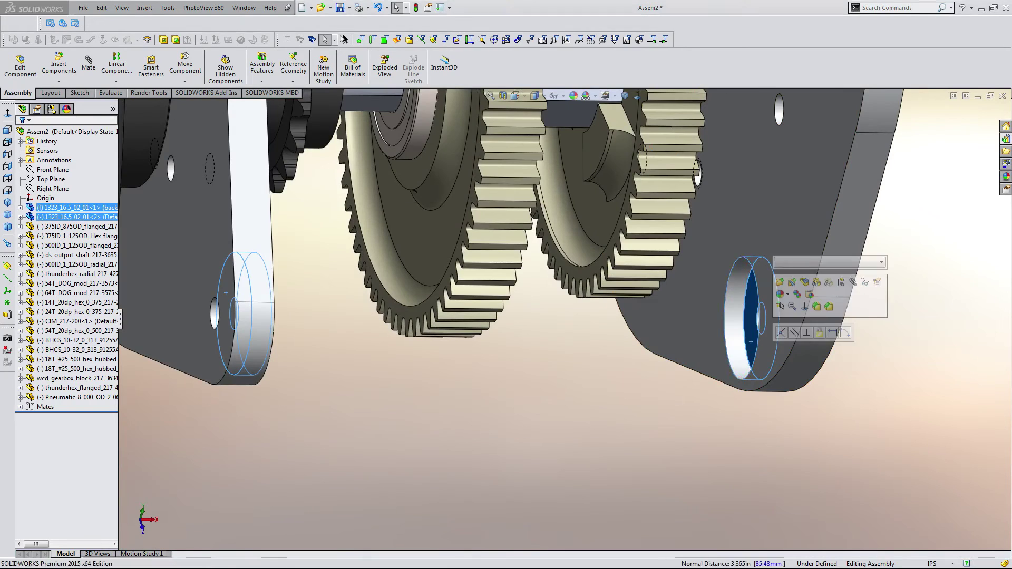
left_click(832, 332)
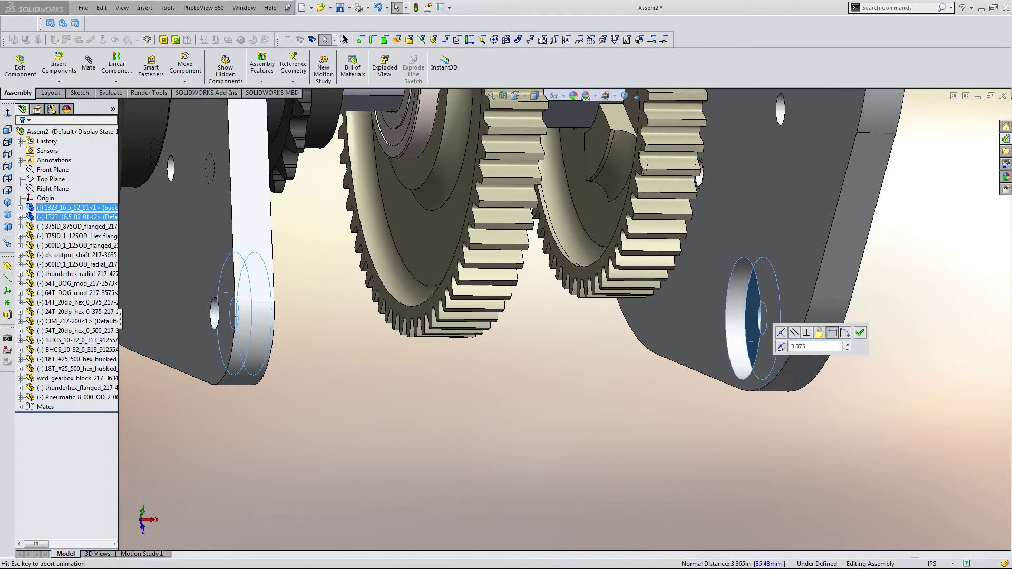
left_click(860, 332)
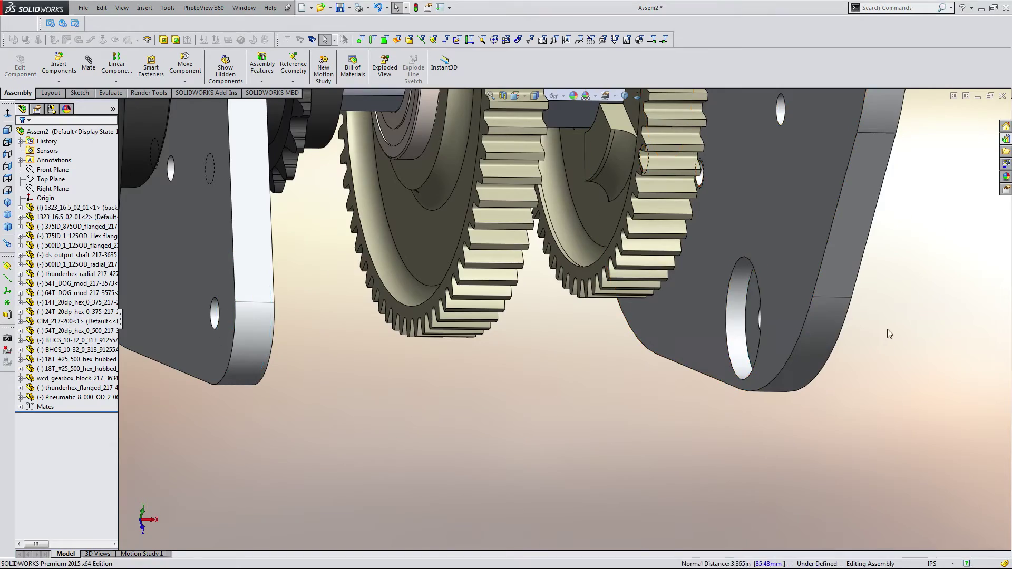
- Examine the gearbox assembly from several sides, checking the plate spacing, sprockets, gears and the bare CIM motor shaft
scroll(898, 333, "up", 8)
middle_click_drag(461, 205, 479, 178)
scroll(458, 215, "down", 6)
scroll(514, 184, "down", 5)
scroll(479, 178, "up", 4)
middle_click_drag(697, 279, 550, 328)
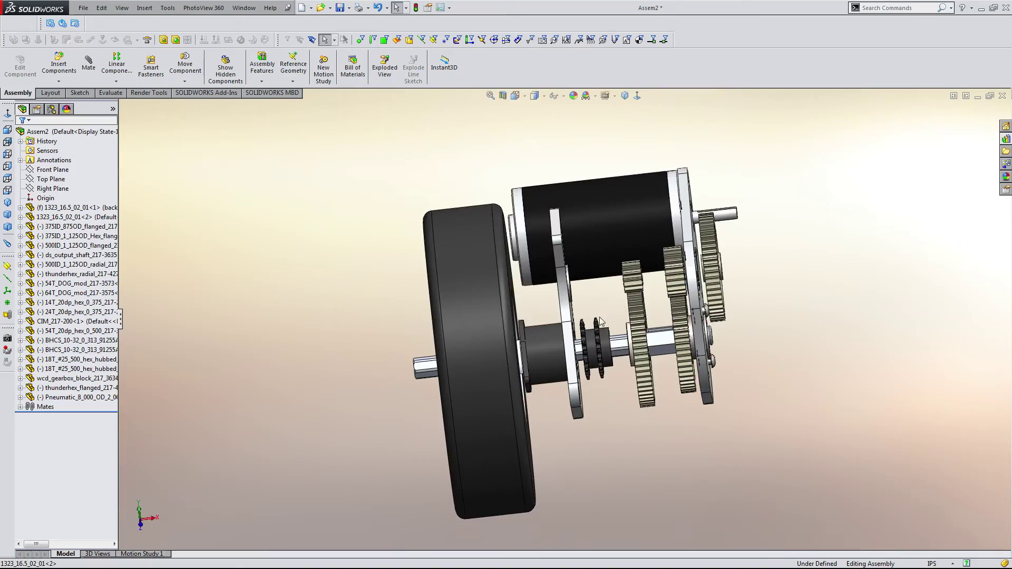
scroll(532, 342, "down", 3)
scroll(534, 340, "down", 2)
scroll(576, 332, "up", 2)
scroll(578, 333, "up", 2)
middle_click_drag(585, 320, 519, 355)
scroll(519, 353, "up", 3)
scroll(674, 264, "down", 4)
scroll(694, 281, "down", 2)
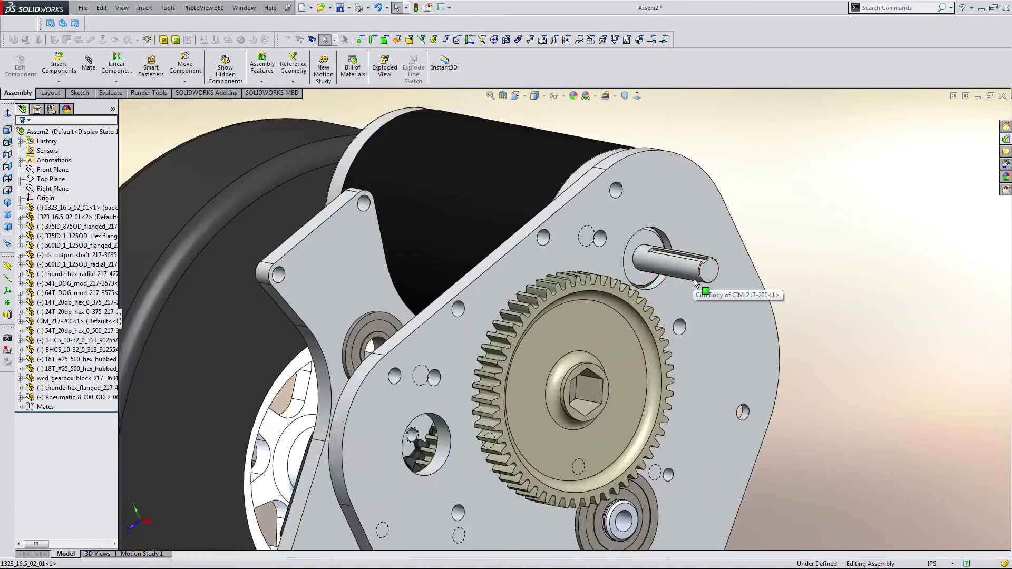
scroll(694, 280, "down", 2)
middle_click_drag(694, 281, 705, 327)
scroll(705, 328, "up", 2)
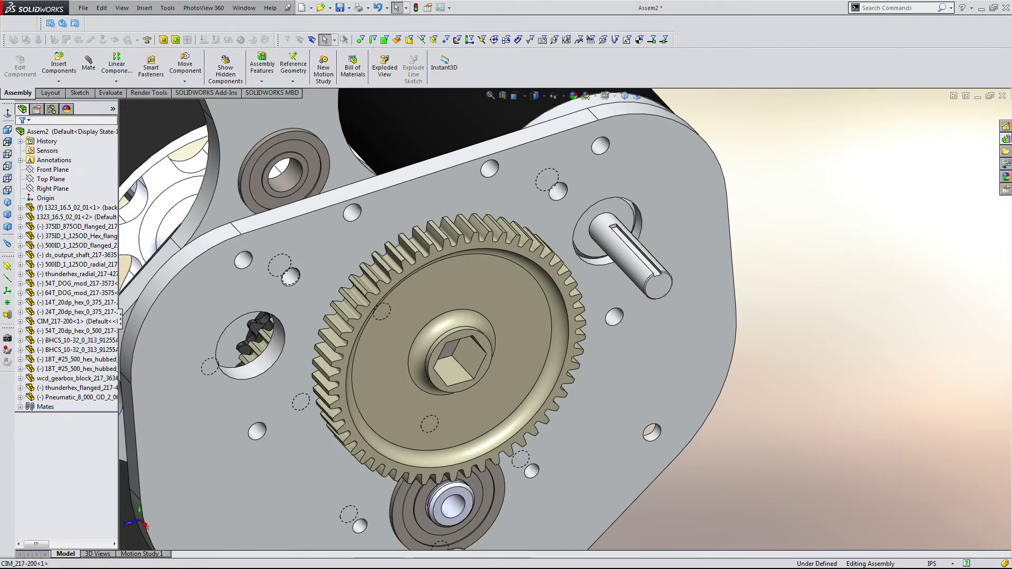
left_click(1003, 141)
left_click(776, 253)
scroll(738, 272, "up", 3)
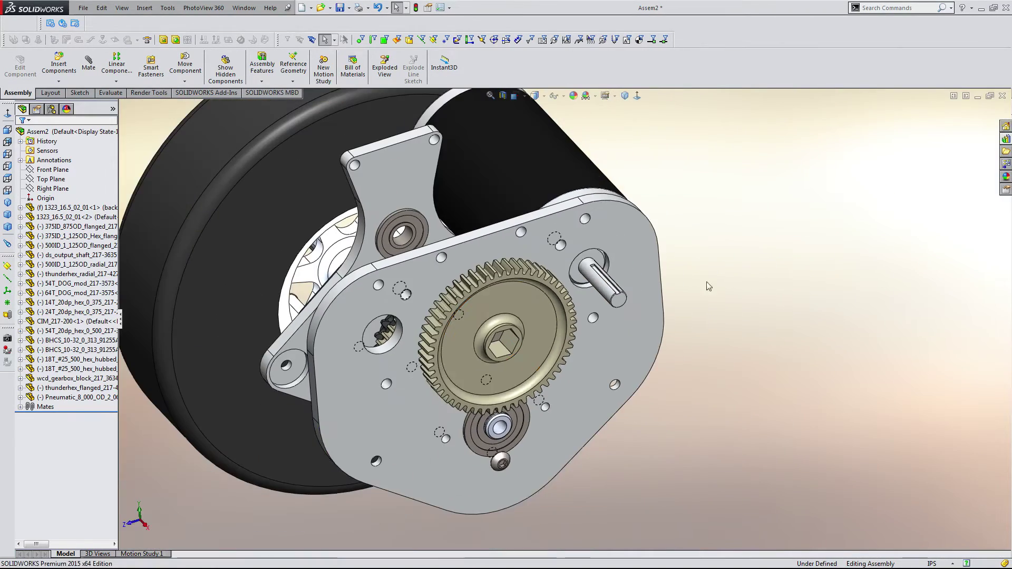
scroll(295, 240, "up", 2)
scroll(308, 258, "down", 1)
middle_click_drag(307, 258, 310, 267)
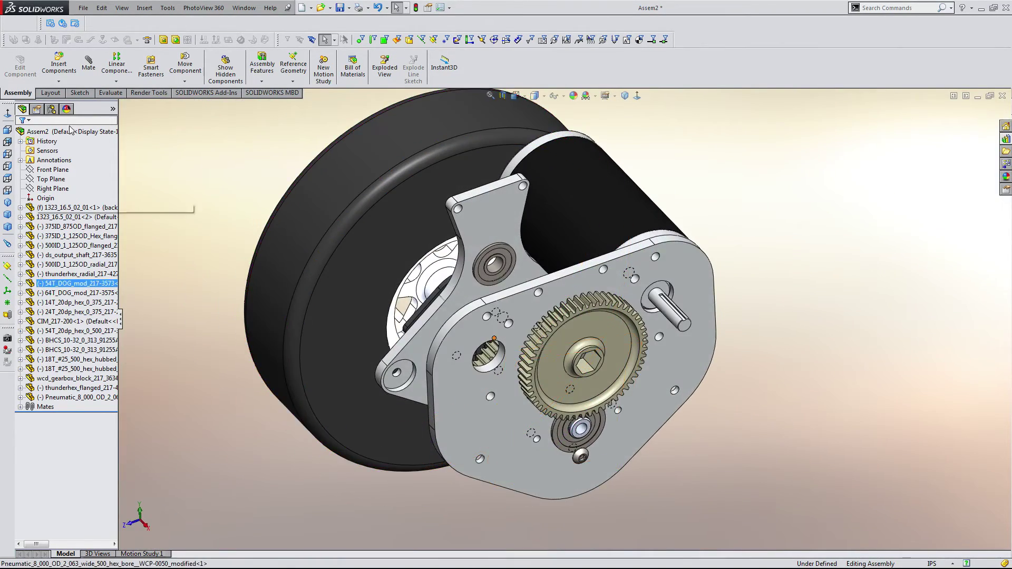
- Insert the 11T_20dp_CIM_pinion from the design library's gears, 20dp, CIM_pinions folder beside the CIM motor shaft
left_click(1004, 140)
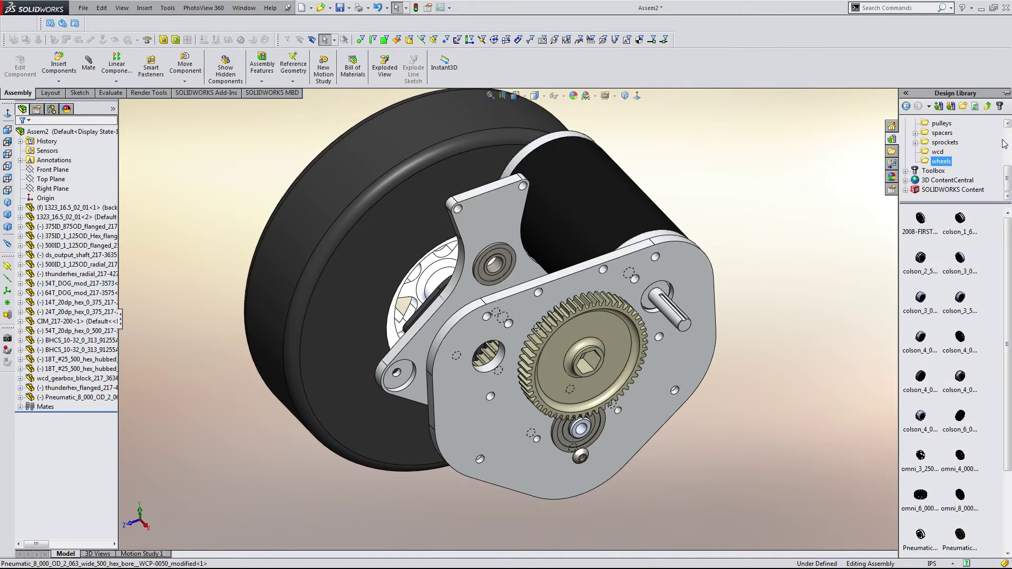
left_click(941, 133)
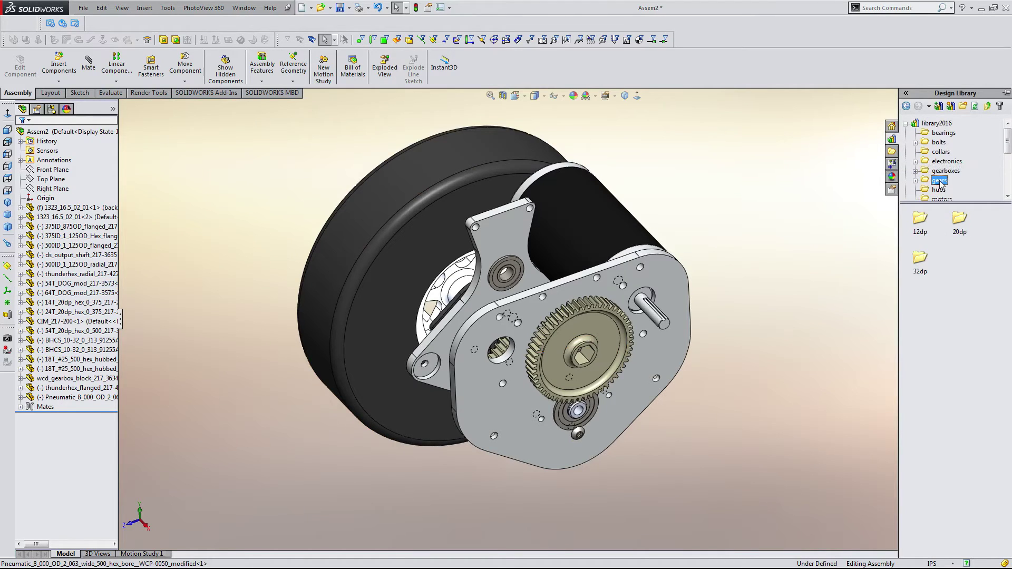
double_click(958, 219)
double_click(958, 219)
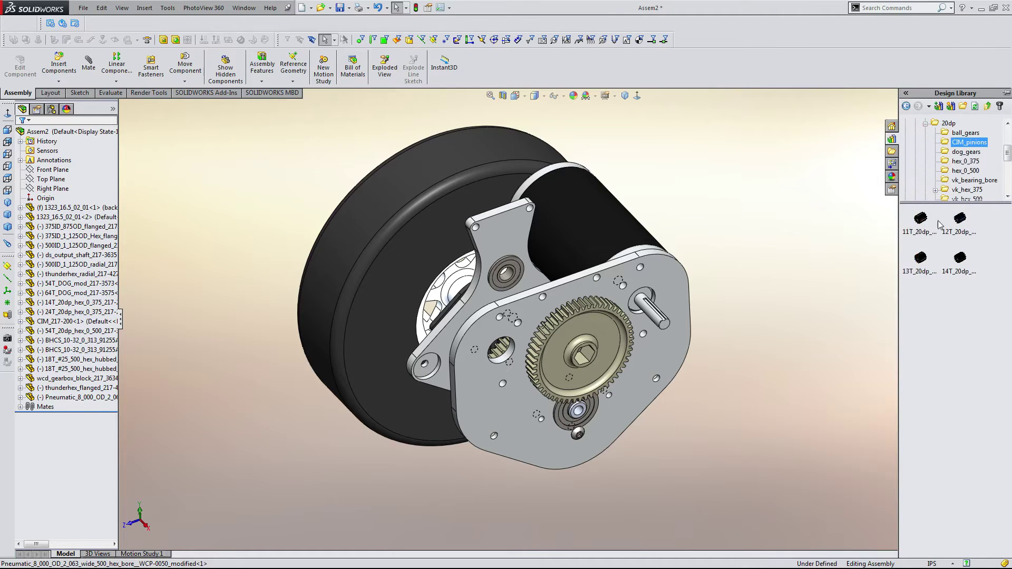
left_click_drag(893, 243, 700, 356)
scroll(703, 374, "down", 5)
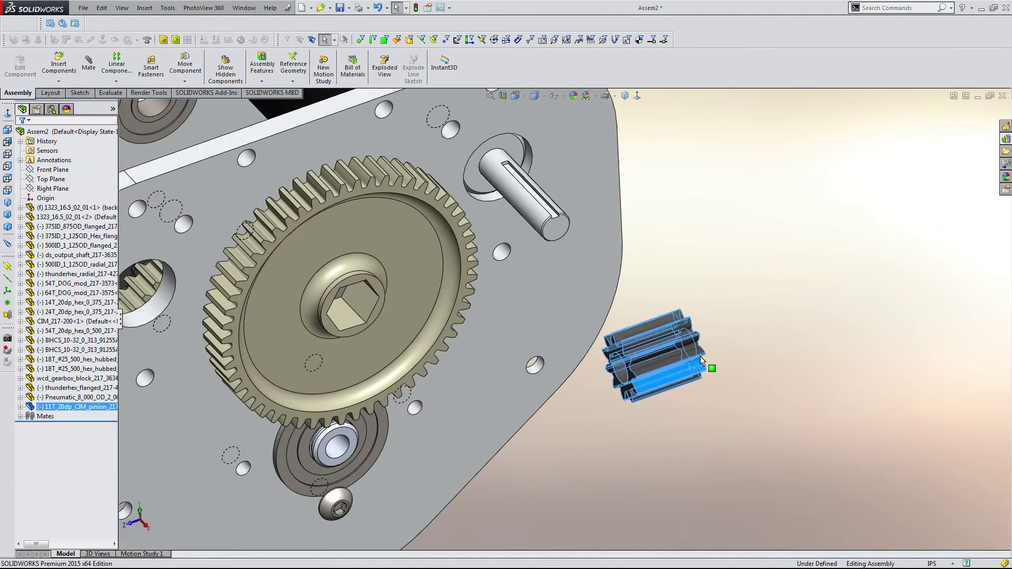
- Mate the 11T pinion's bore concentric with the CIM motor shaft
left_click(680, 374)
scroll(522, 215, "down", 3)
left_click(521, 216, "ctrl")
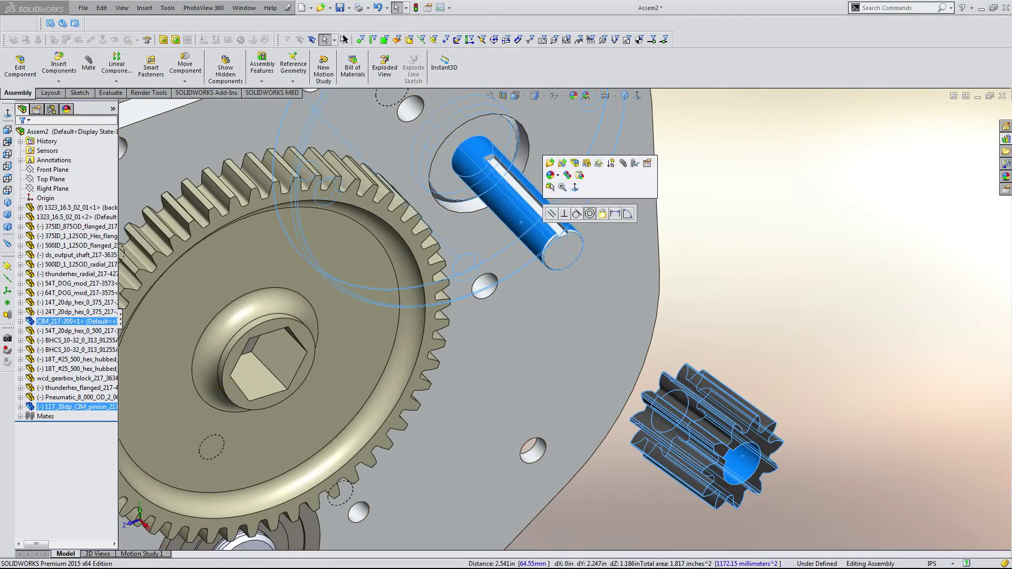
left_click(589, 214)
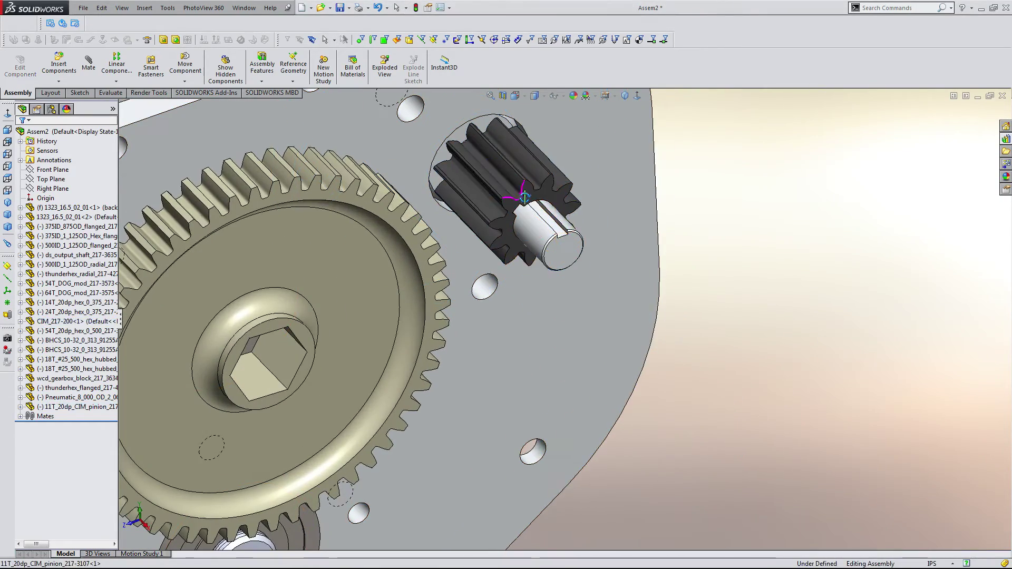
- Turn the 11T pinion slightly by hand around the CIM motor shaft
middle_click_drag(525, 198, 514, 157)
left_click(524, 163)
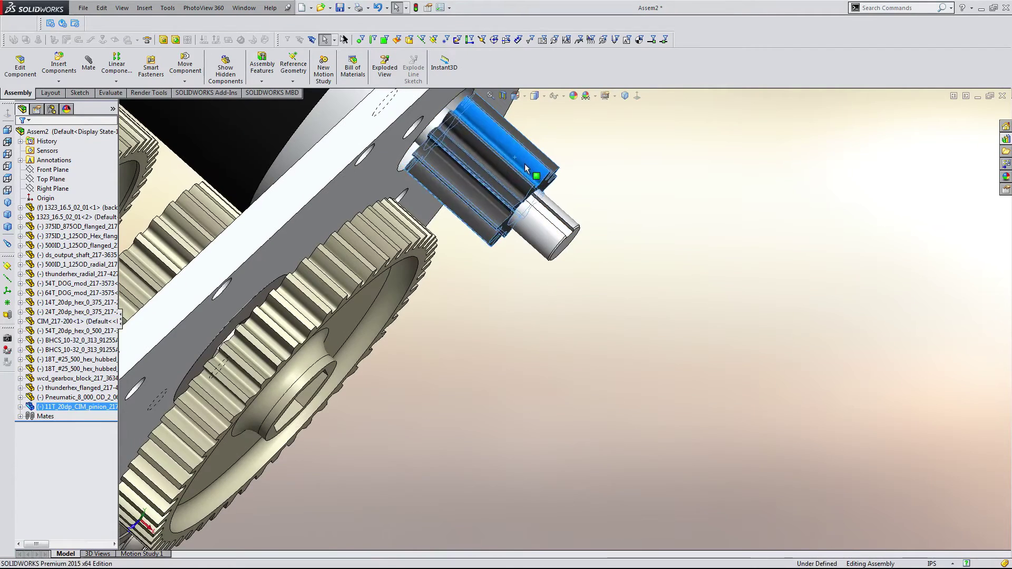
left_click(707, 262)
middle_click_drag(707, 261, 701, 262)
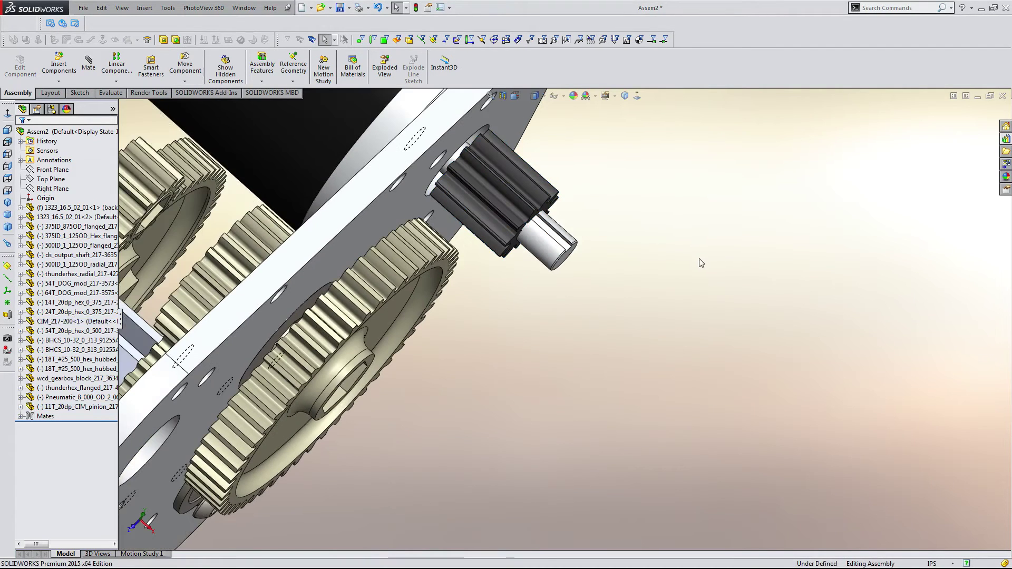
scroll(529, 178, "down", 3)
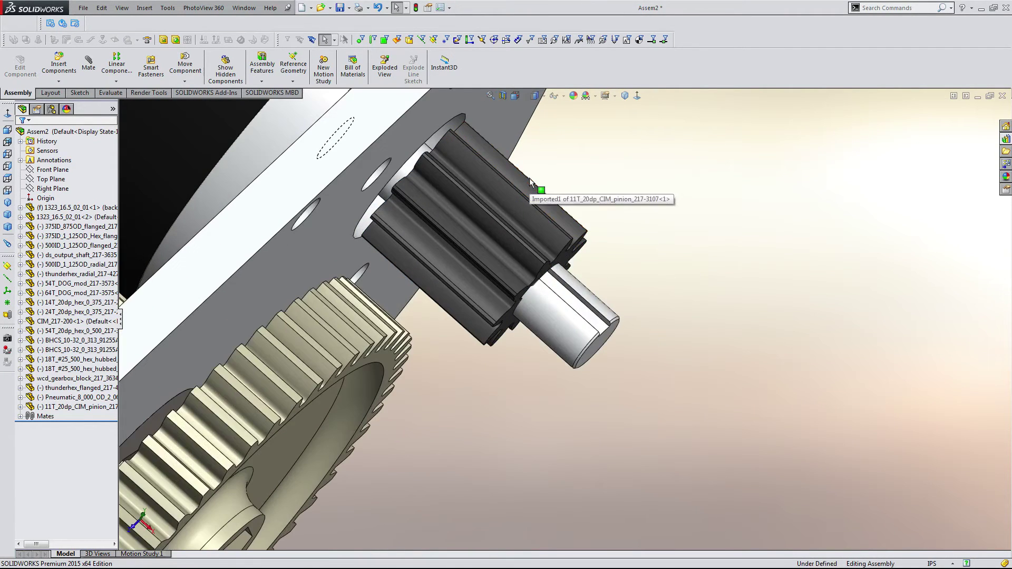
middle_click_drag(533, 187, 463, 220)
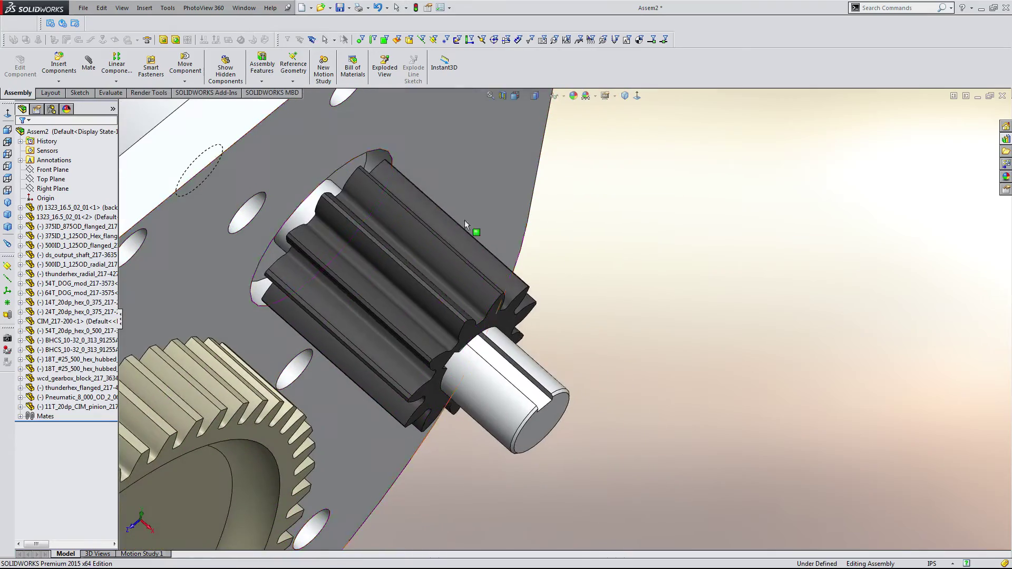
left_click(349, 259)
mouse_move(348, 257)
left_mouse_down()
mouse_move(337, 249)
mouse_move(361, 236)
mouse_move(350, 248)
left_mouse_up()
middle_click_drag(885, 263, 822, 208)
scroll(621, 246, "up", 3)
scroll(403, 179, "down", 8)
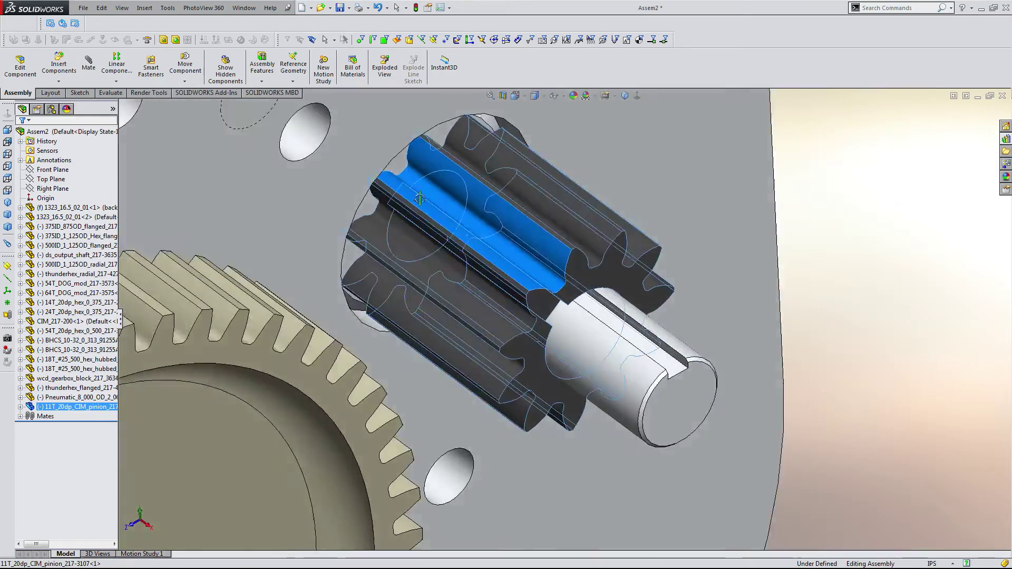
middle_click_drag(420, 199, 470, 233)
left_click_drag(470, 232, 467, 244)
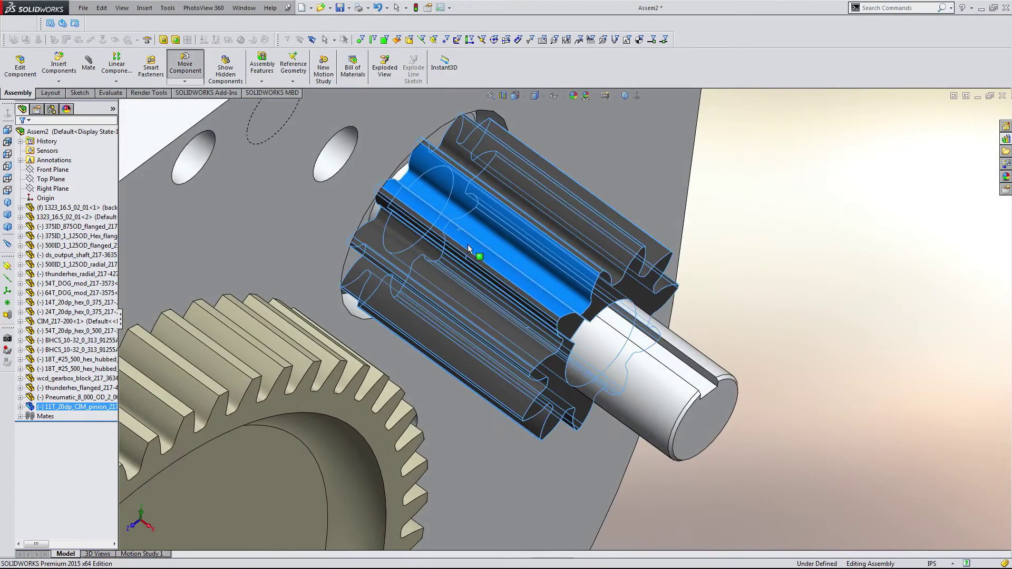
left_click(862, 281)
- Nudge the 11T pinion along the CIM motor shaft near the outer gearbox plate
scroll(696, 310, "up", 5)
scroll(694, 316, "down", 1)
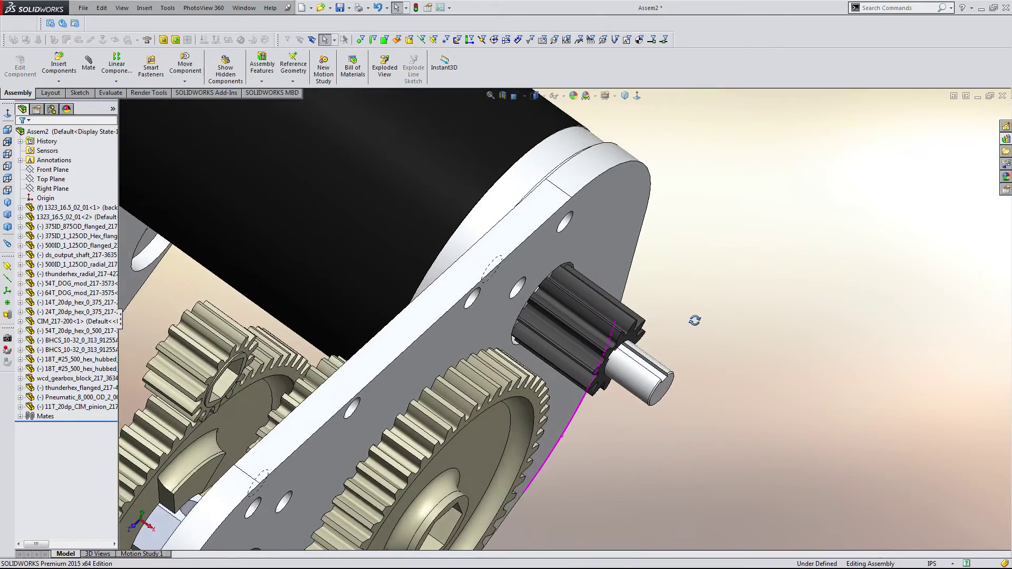
left_click_drag(581, 327, 601, 341)
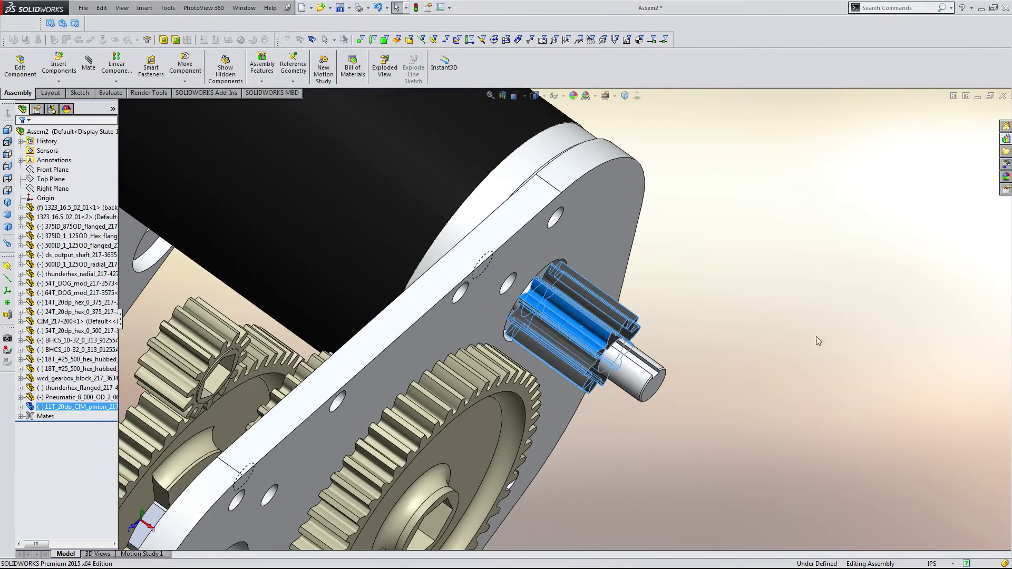
left_click(815, 338)
scroll(739, 372, "up", 2)
middle_click_drag(738, 371, 764, 280)
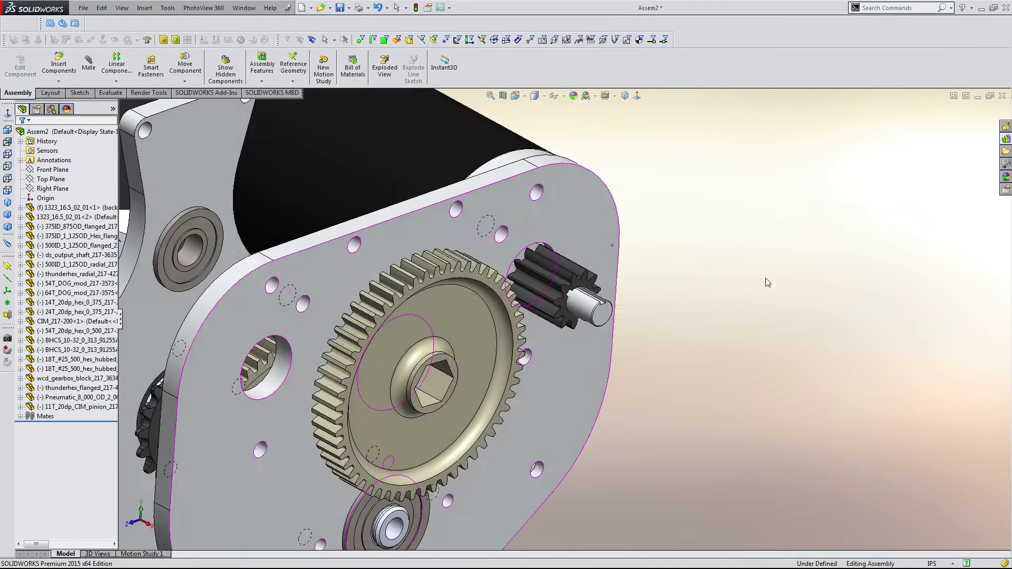
- Bring up the gearbox plate part 1323_16.5_02_01.SLDPRT in its own window
left_click(1005, 139)
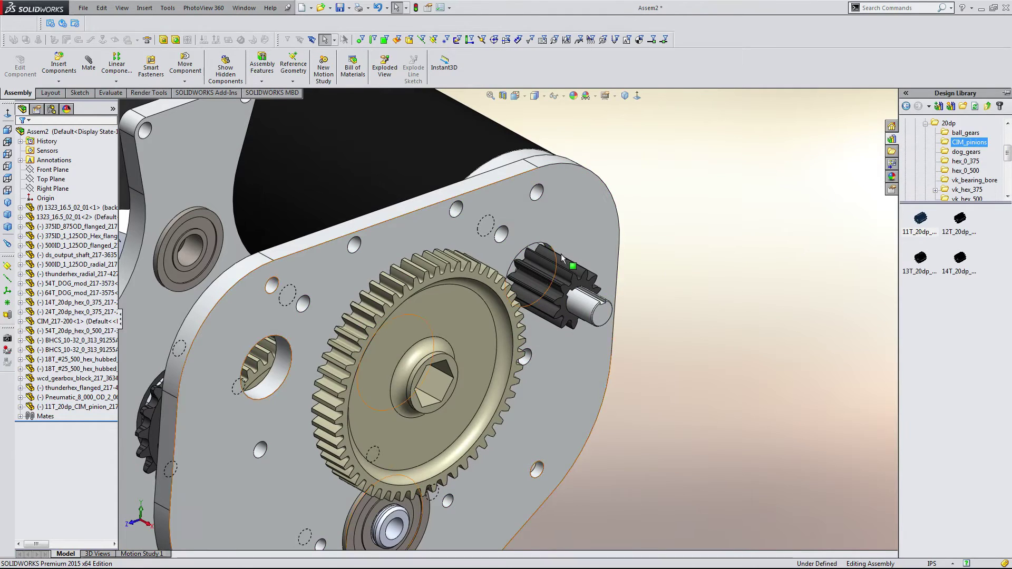
left_click(535, 195)
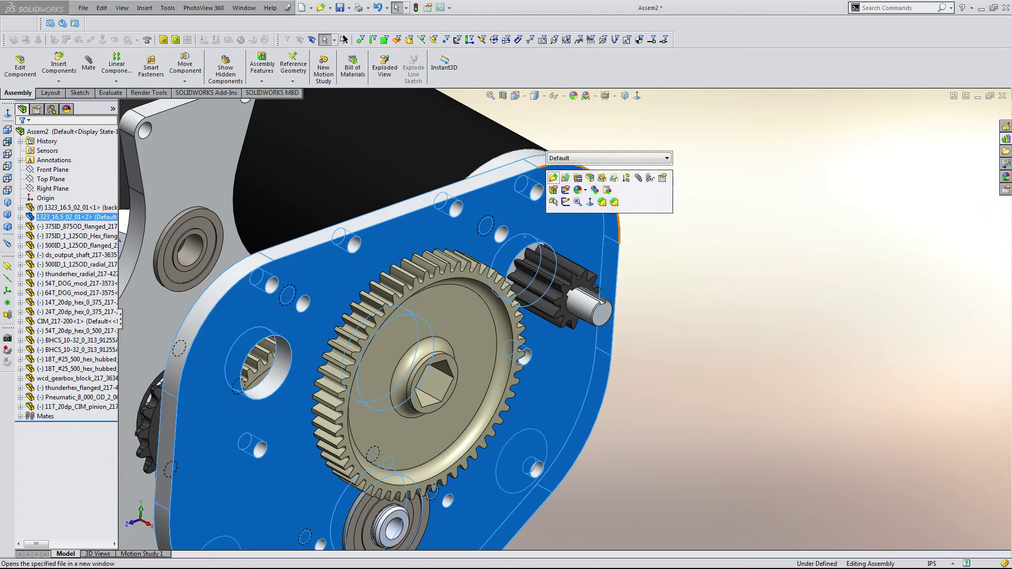
left_click(244, 8)
left_click(281, 101)
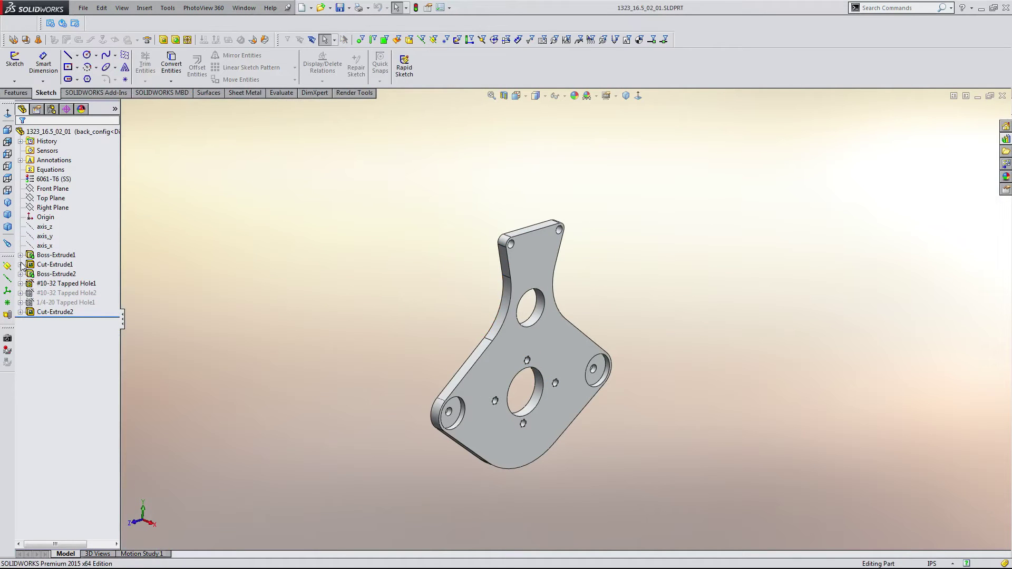
- Open Sketch1 of the Boss-Extrude1 feature for editing in the gearbox plate part
left_click(21, 255)
left_click(56, 265)
left_click(53, 230)
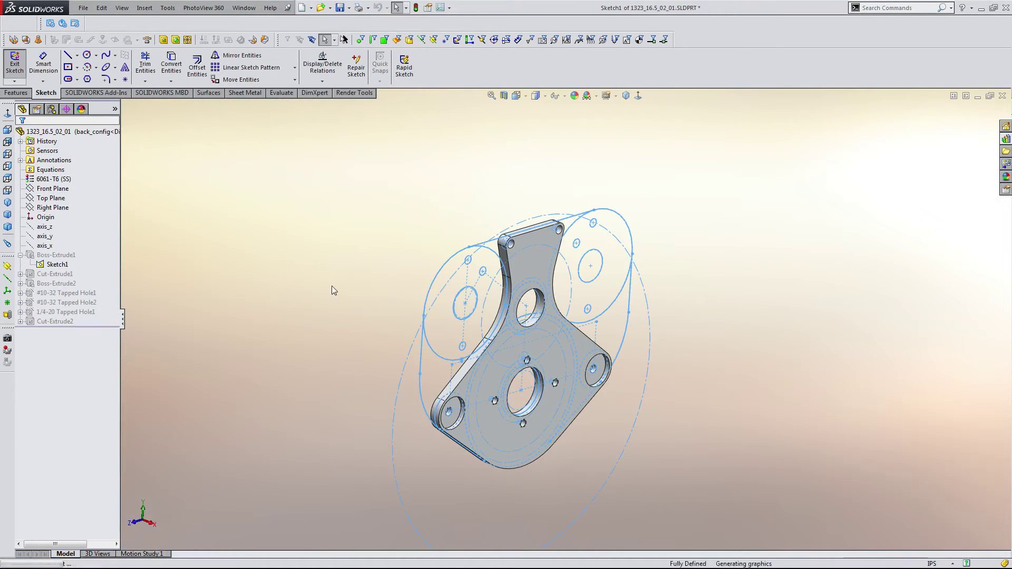
- Move the small hole's 0.200 in diameter dimension clear and check the equation driving the 1.850 in centre distance in Sketch1
scroll(603, 252, "down", 5)
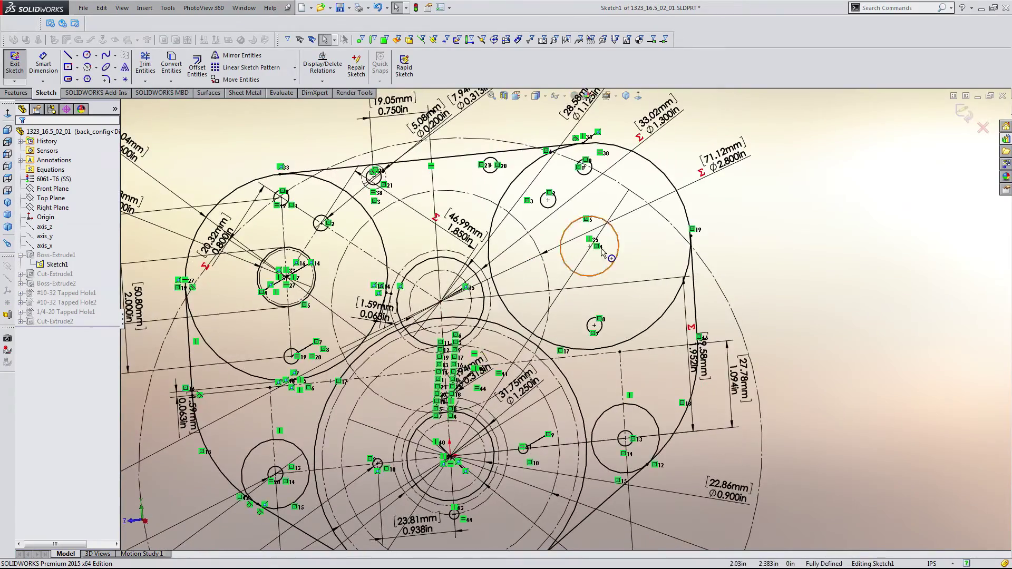
scroll(603, 252, "down", 4)
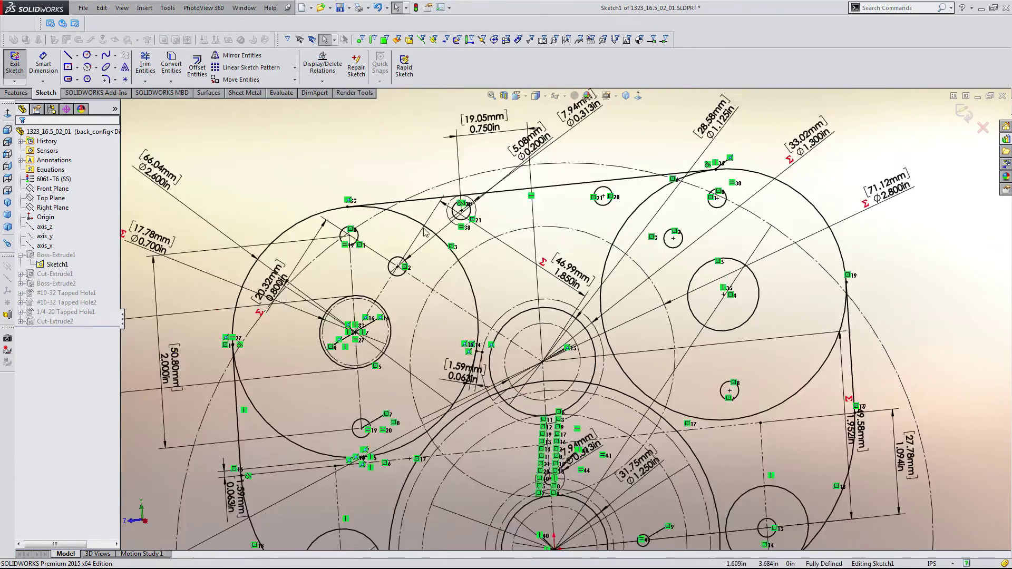
middle_click_drag(511, 194, 544, 216, "ctrl")
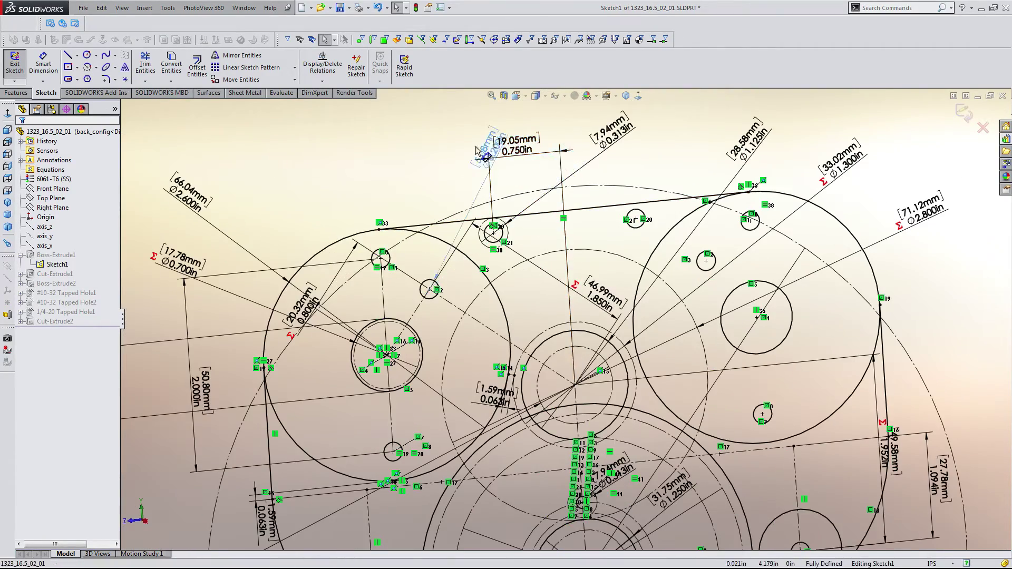
left_click(433, 148)
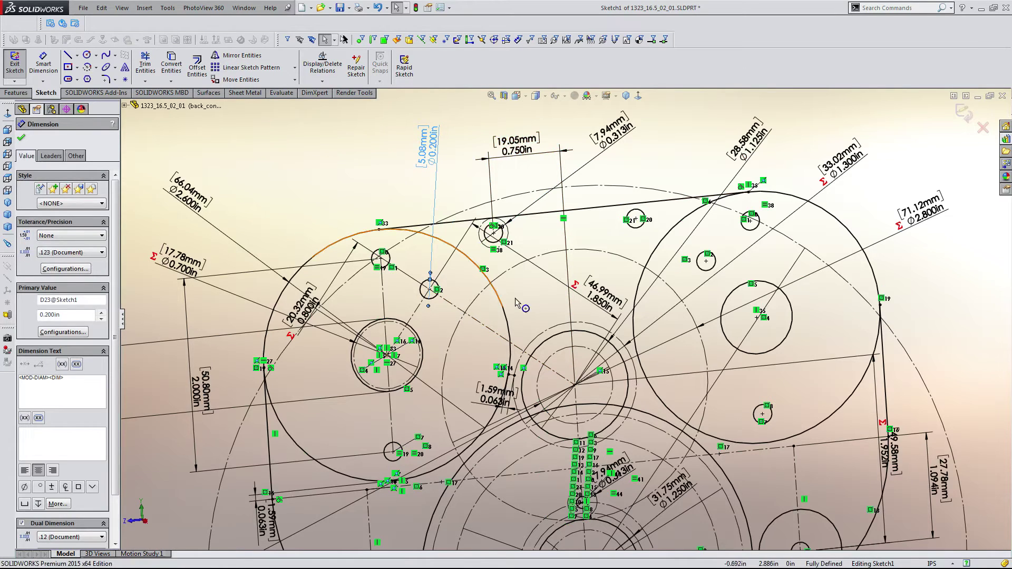
double_click(549, 286)
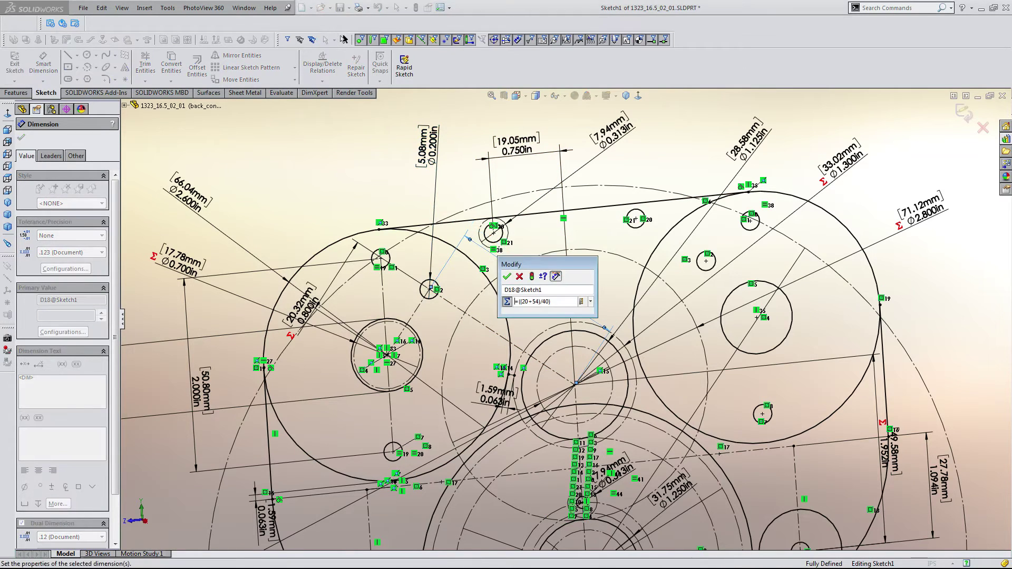
left_click(507, 276)
key("Escape")
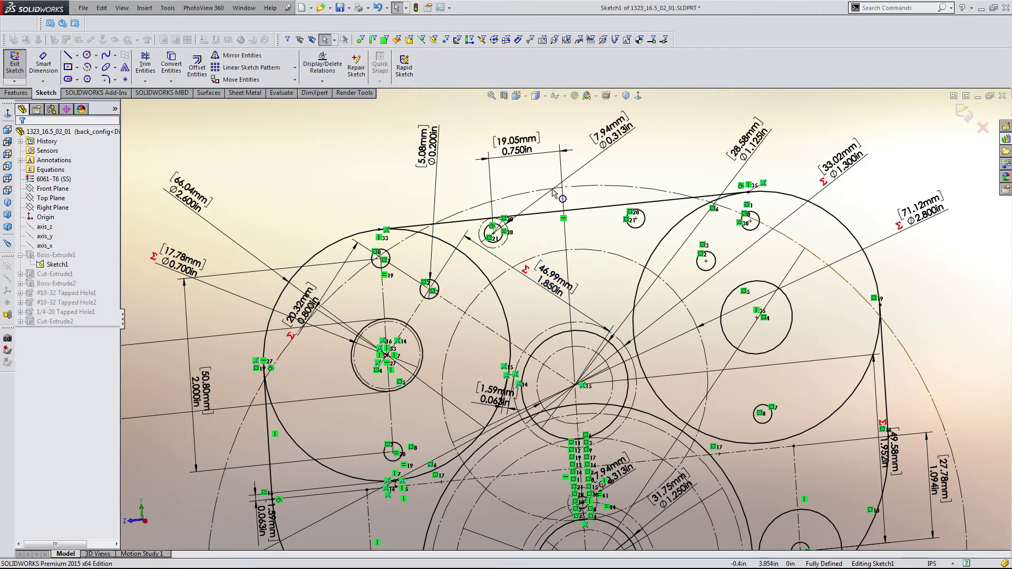
- Exit the sketch and close the gearbox plate part without saving, discarding its changes in the assembly
left_click(966, 110)
left_click(84, 8)
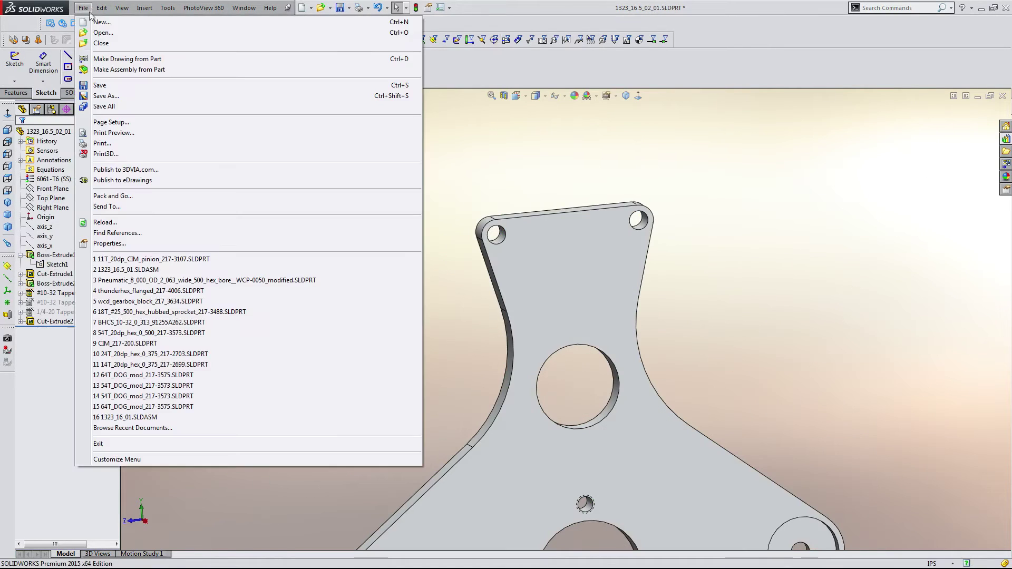
left_click(95, 43)
key("n")
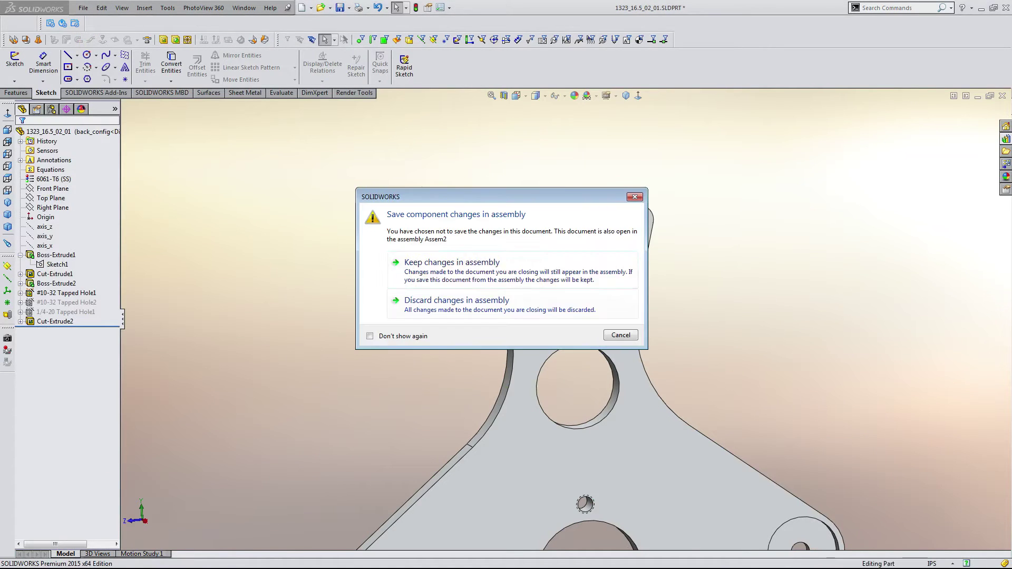
left_click(510, 310)
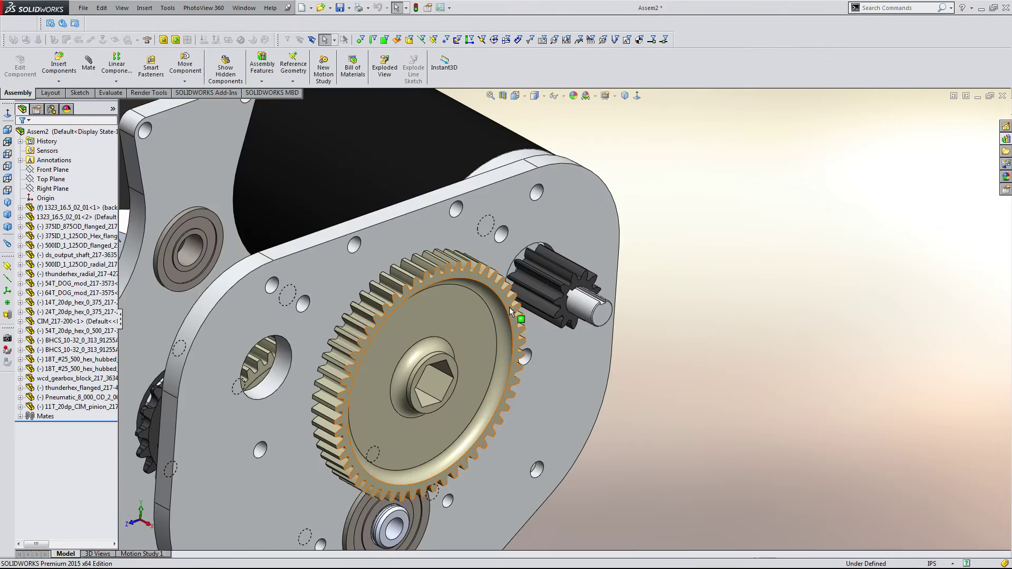
- Insert a 20T 20dp gear from the library's hex_0_500 folder beside the outer gearbox plate
scroll(509, 308, "up", 5)
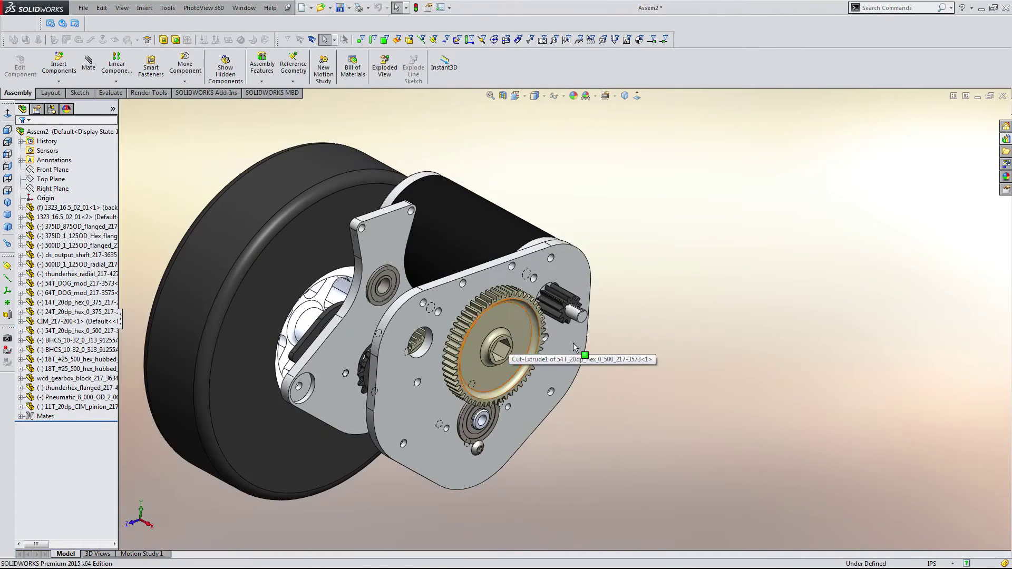
left_click(1005, 140)
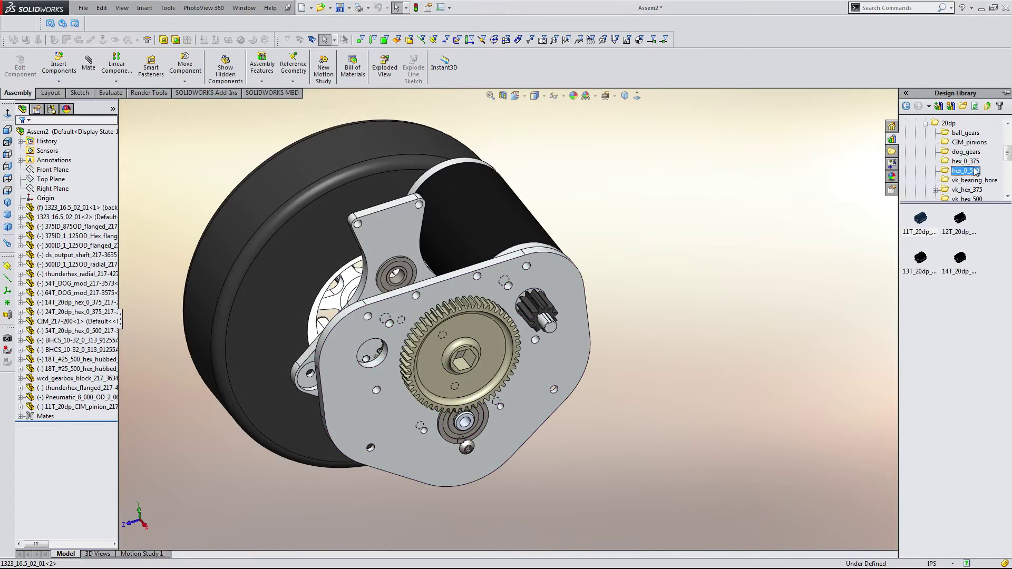
left_click_drag(721, 316, 644, 333)
scroll(644, 333, "down", 5)
left_click(714, 331)
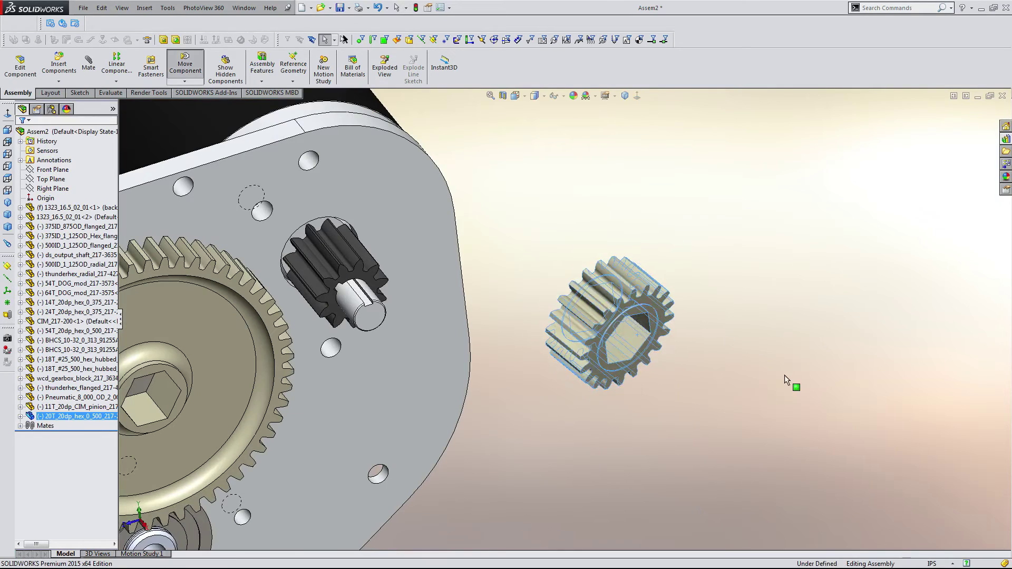
- Insert two 250ID_500OD_flanged bearings from the library's bearings folder next to the 20T gear
left_click(1006, 139)
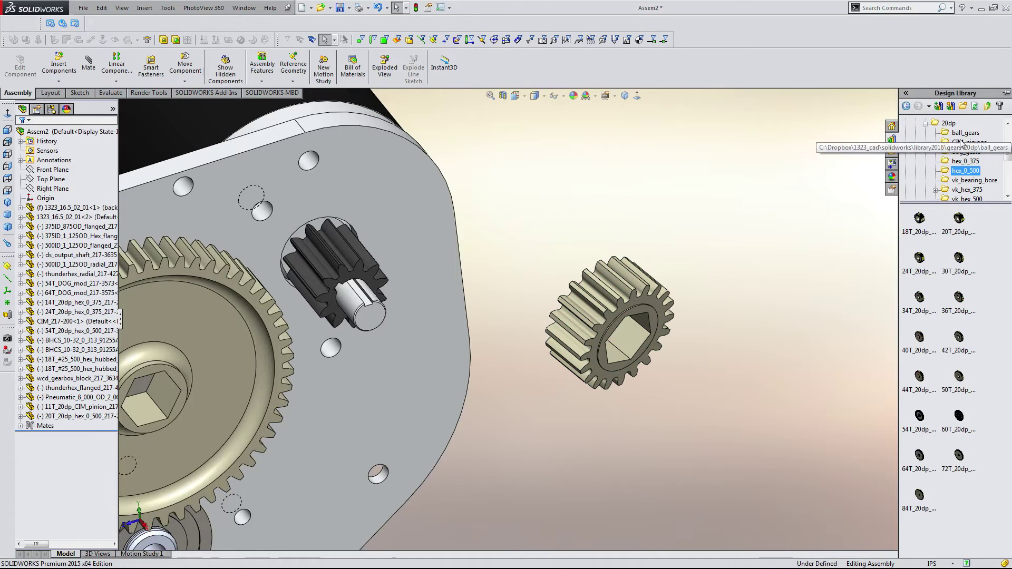
left_click(923, 123)
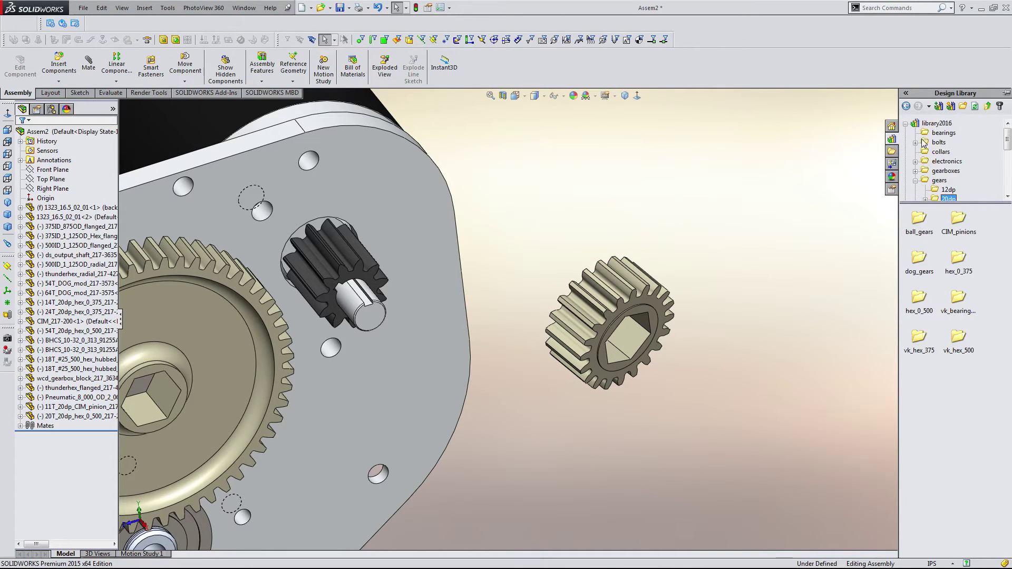
left_click(943, 133)
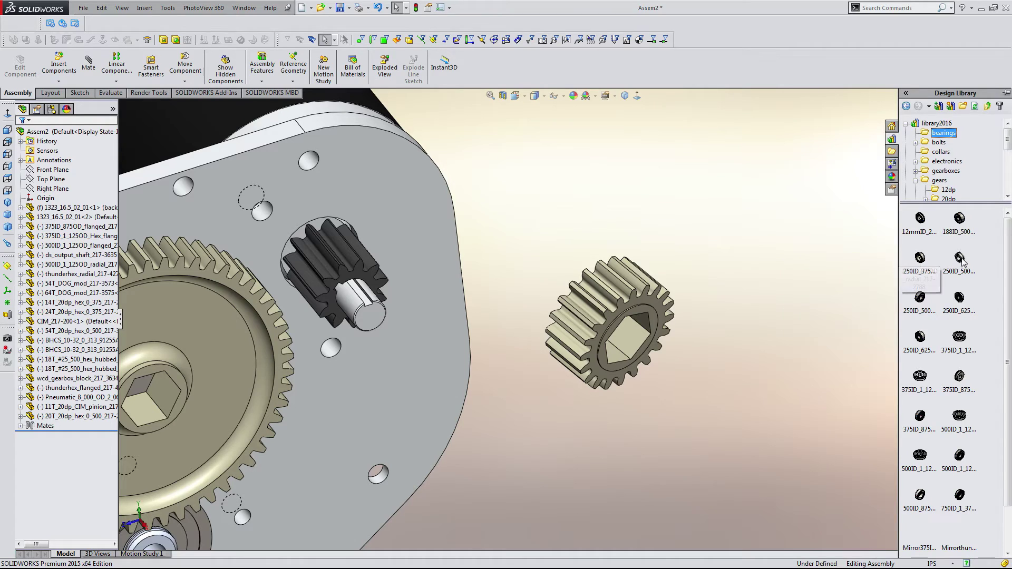
left_click_drag(959, 258, 746, 375)
key("Escape")
scroll(676, 310, "down", 2)
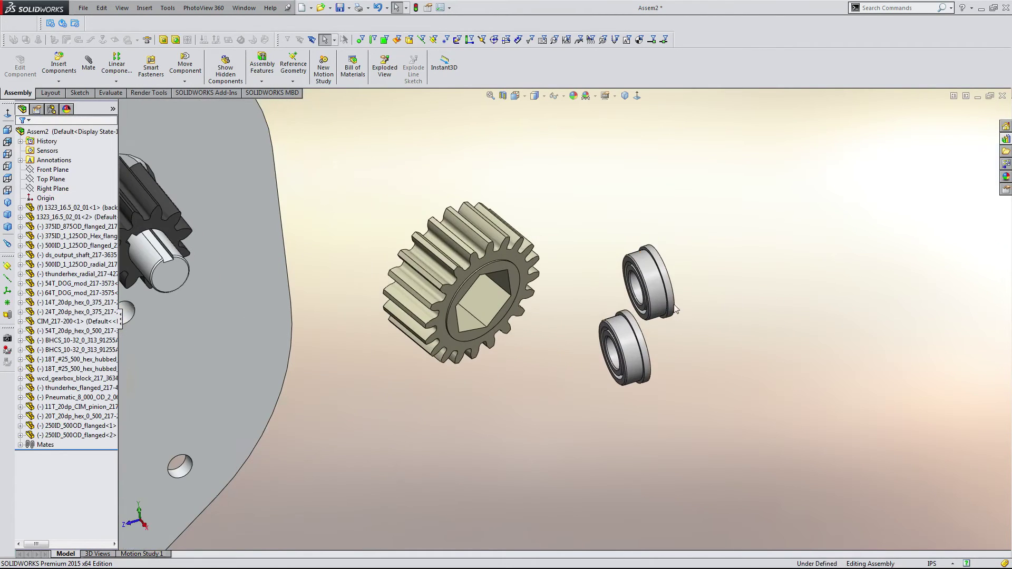
- Separate and turn the flanged bearings, and move the 20T gear between them
left_click_drag(639, 357, 734, 372)
right_click_drag(735, 372, 627, 467)
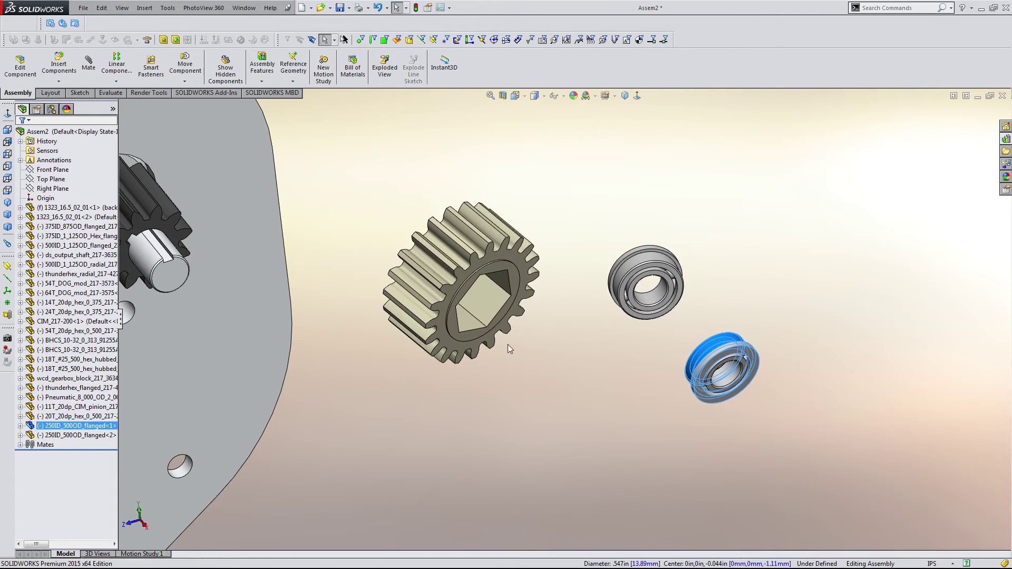
key("Escape")
left_click_drag(482, 264, 703, 291)
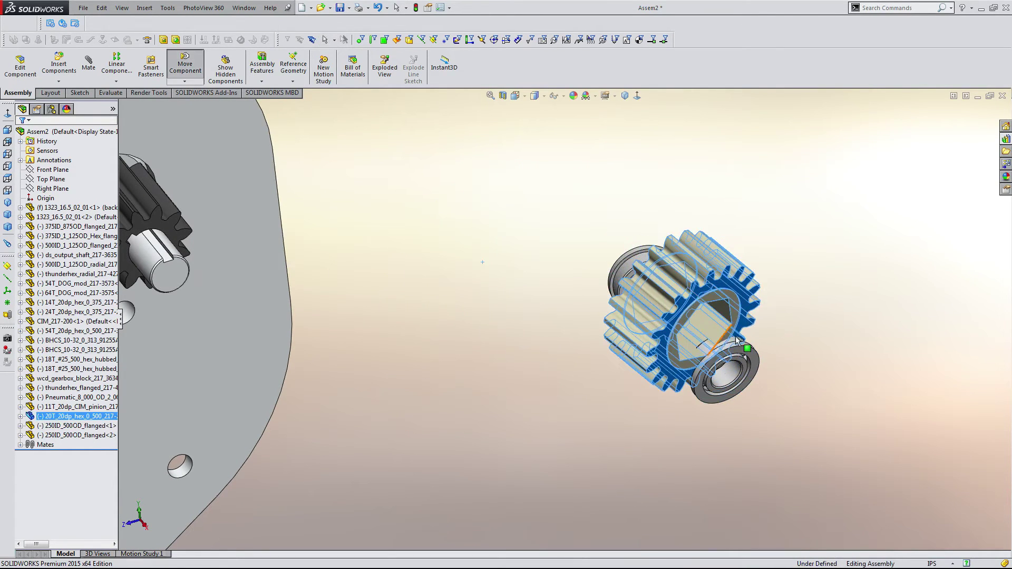
scroll(730, 340, "down", 6)
key("Escape")
scroll(669, 357, "up", 6)
- Mate the first flanged bearing's outer cylindrical face concentric with the round hub edge of the 20T gear
left_click(678, 327)
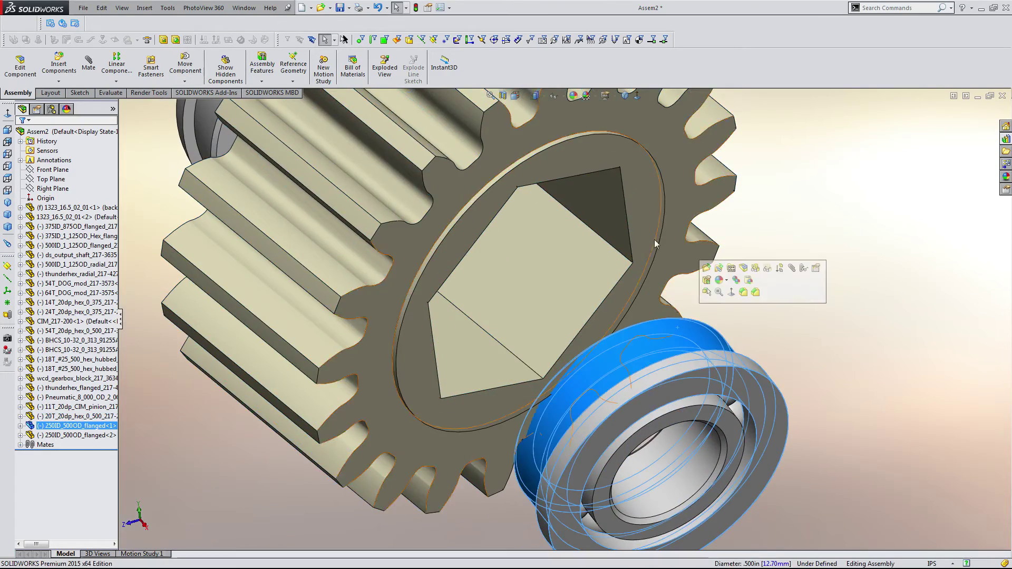
scroll(654, 239, "down", 8)
scroll(539, 167, "up", 1)
left_click(419, 136, "ctrl")
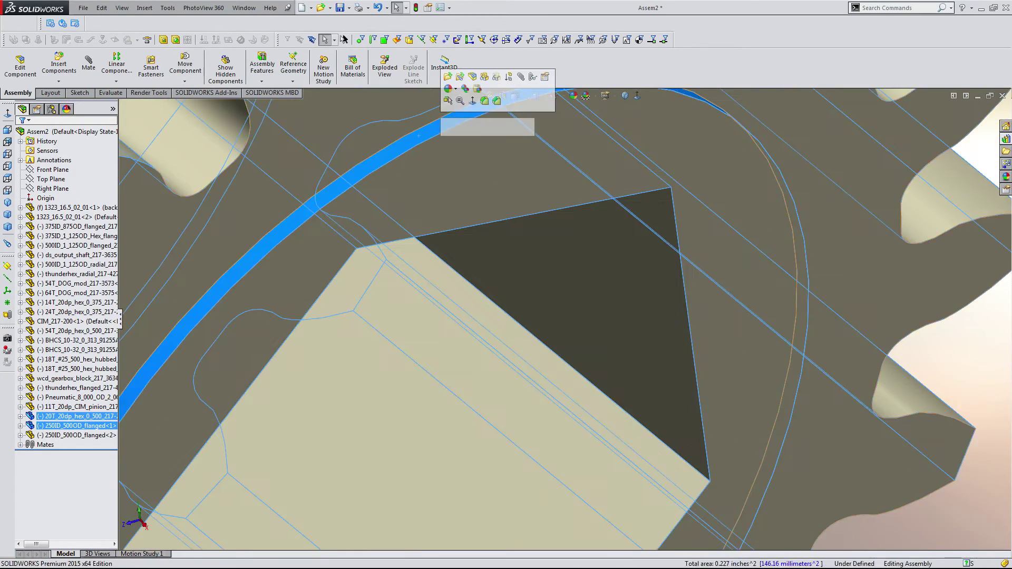
left_click(487, 127)
scroll(580, 250, "up", 2)
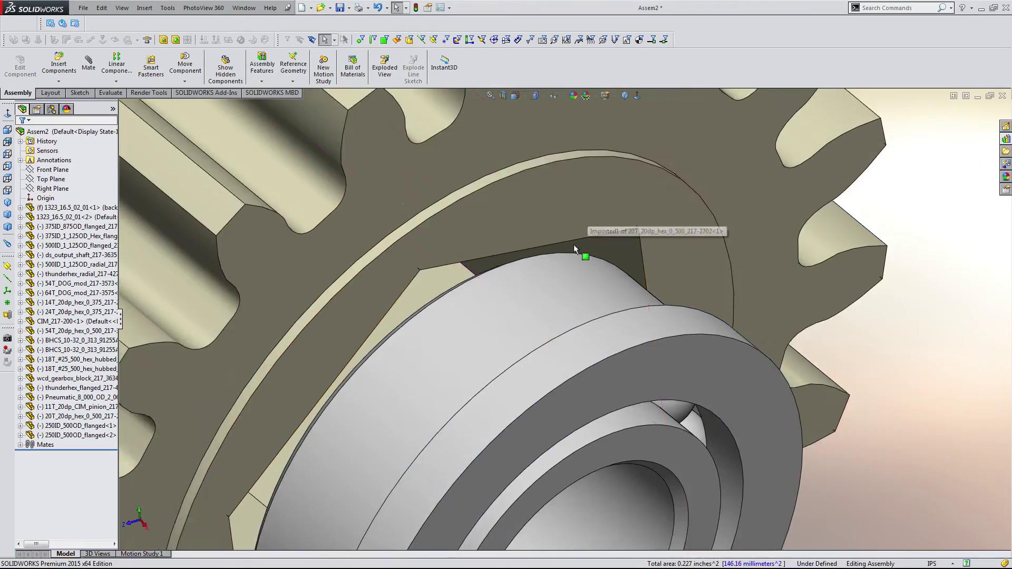
- Seat the first bearing in the 20T gear with a coincident mate between its flange's inner face and the gear face
scroll(576, 244, "down", 2)
middle_click_drag(576, 244, 518, 233)
scroll(519, 253, "up", 2)
middle_click_drag(420, 259, 411, 216)
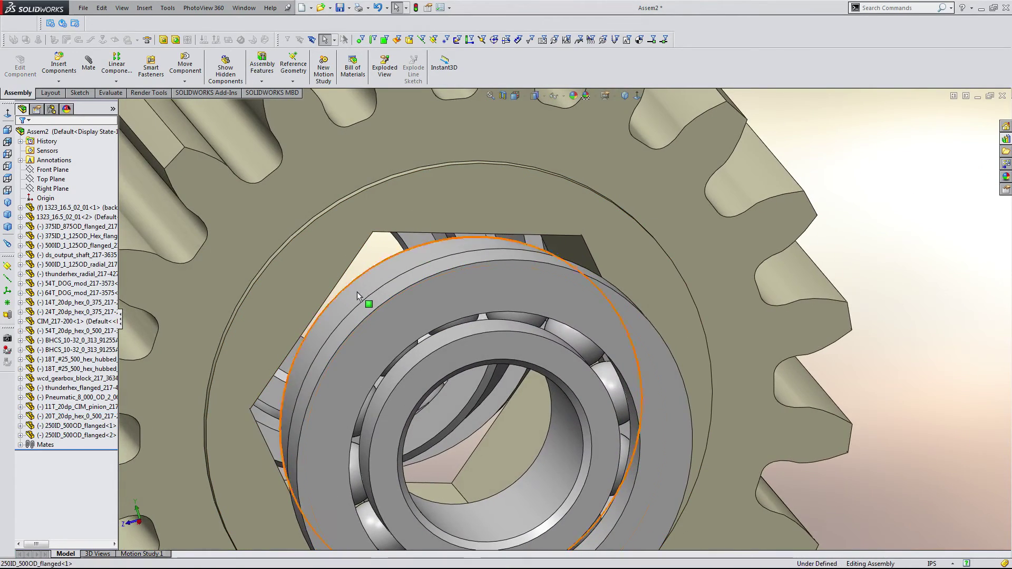
left_click_drag(376, 276, 424, 229)
left_click(445, 198)
middle_click_drag(487, 277, 587, 272)
scroll(453, 232, "down", 4)
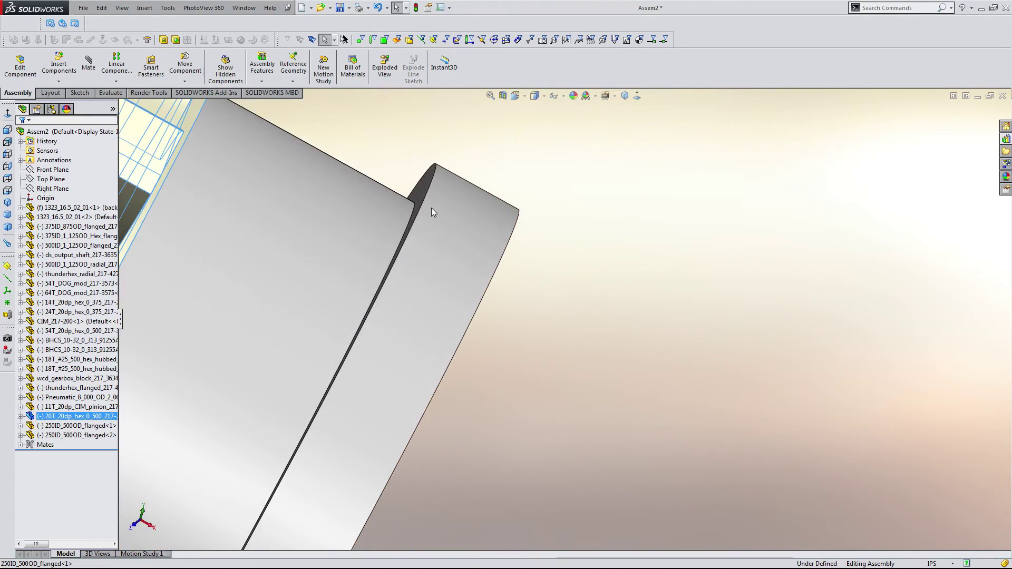
left_click(423, 189, "ctrl")
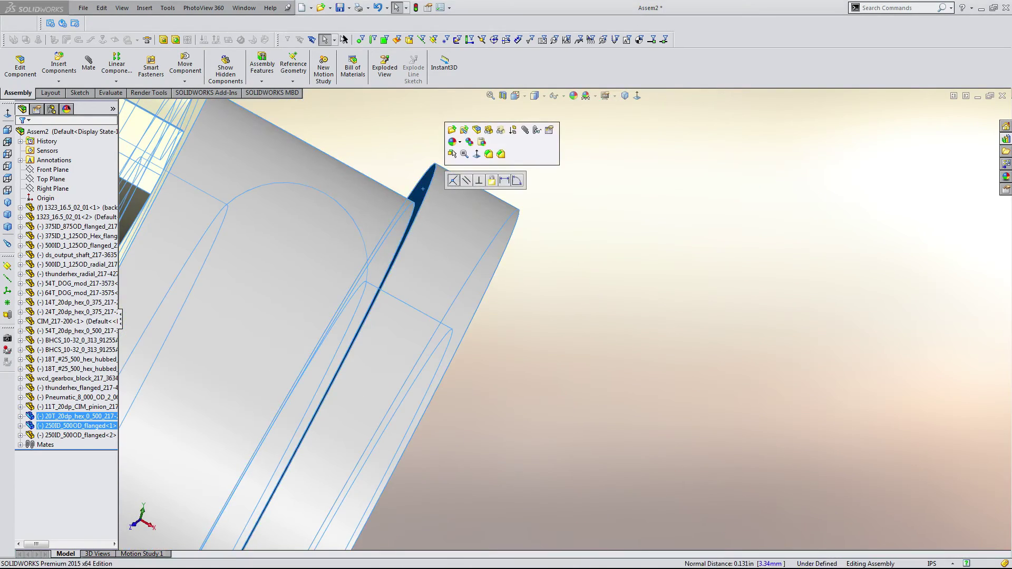
scroll(424, 195, "up", 6)
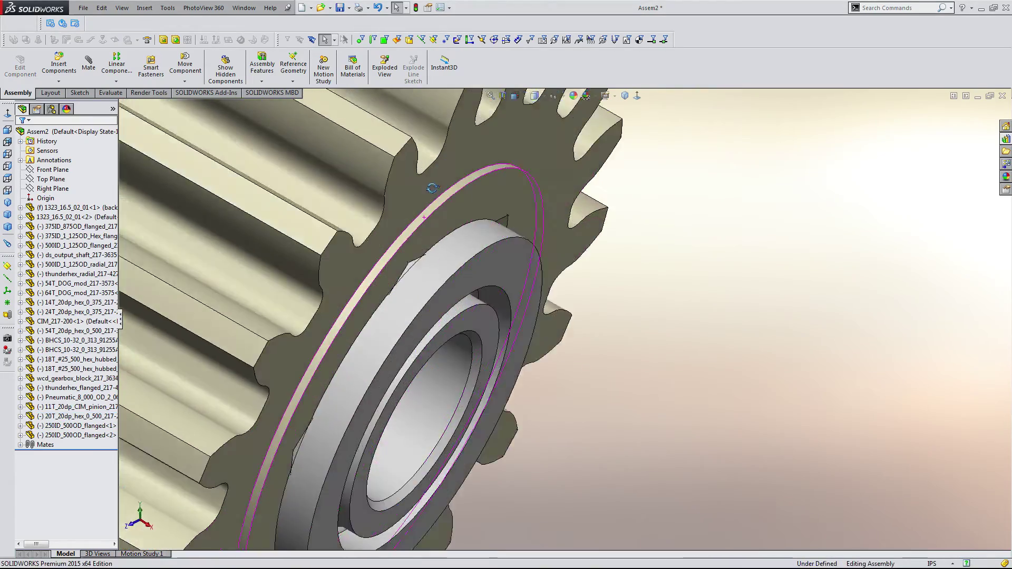
key("Escape")
- Mate the second flanged bearing concentric with the 20T gear and its flange coincident with the gear's opposite face
middle_click_drag(425, 201, 257, 153)
left_click(257, 153)
scroll(342, 144, "down", 2)
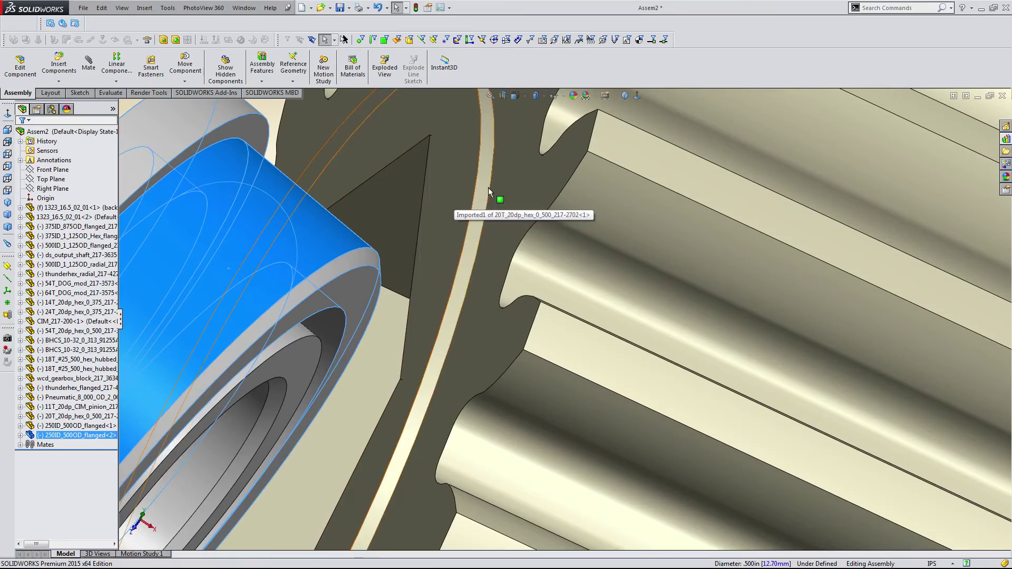
left_click(488, 188, "ctrl")
left_click(556, 178)
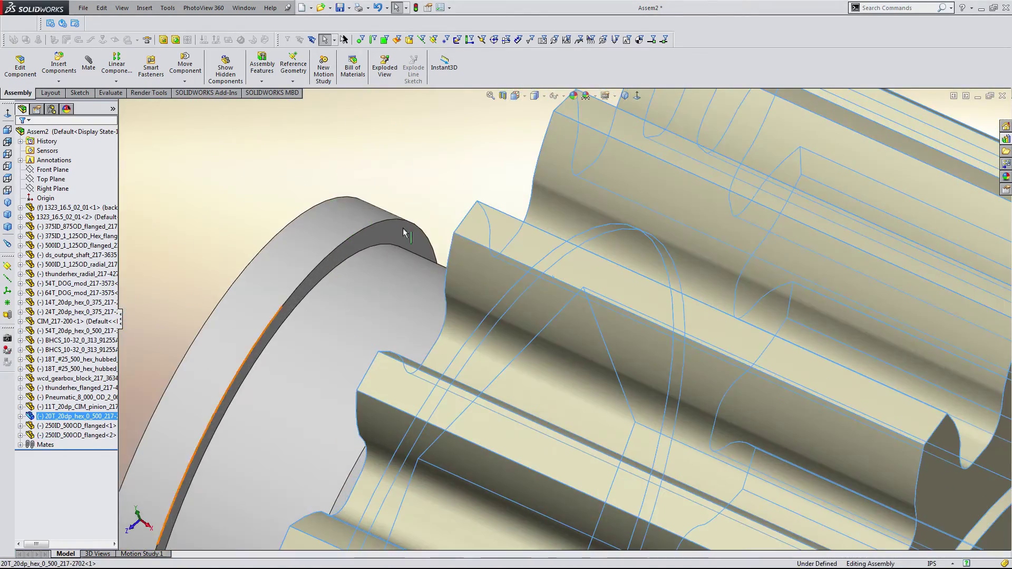
left_click(413, 235, "ctrl")
left_click(442, 222)
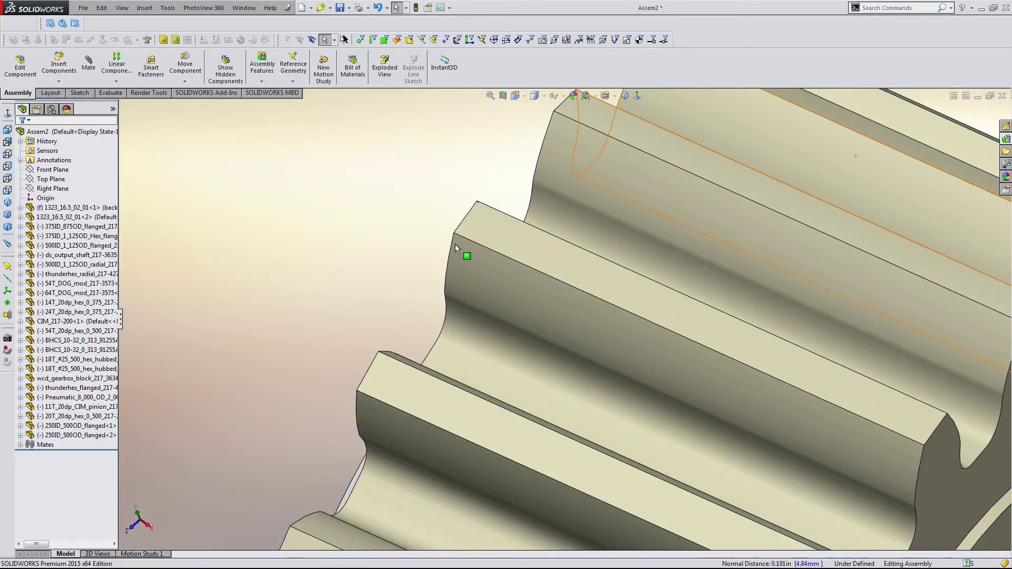
- Mate the first bearing's bore concentric with the 1/4-20 tapped hole near the CIM pinion in the outer gearbox plate
scroll(457, 244, "up", 5)
scroll(456, 244, "up", 5)
middle_click_drag(470, 335, 427, 340)
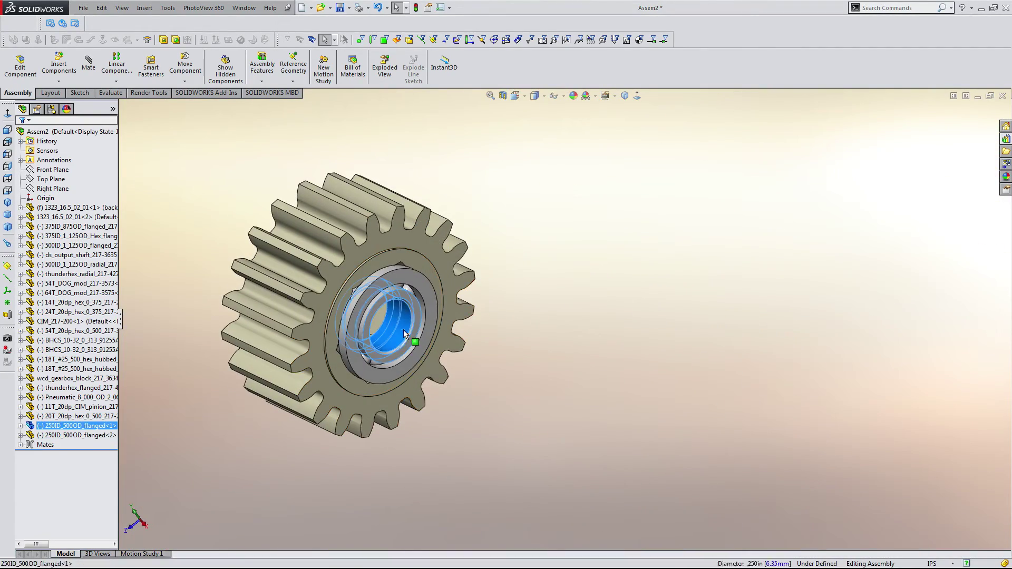
scroll(403, 329, "up", 2)
scroll(384, 330, "down", 10)
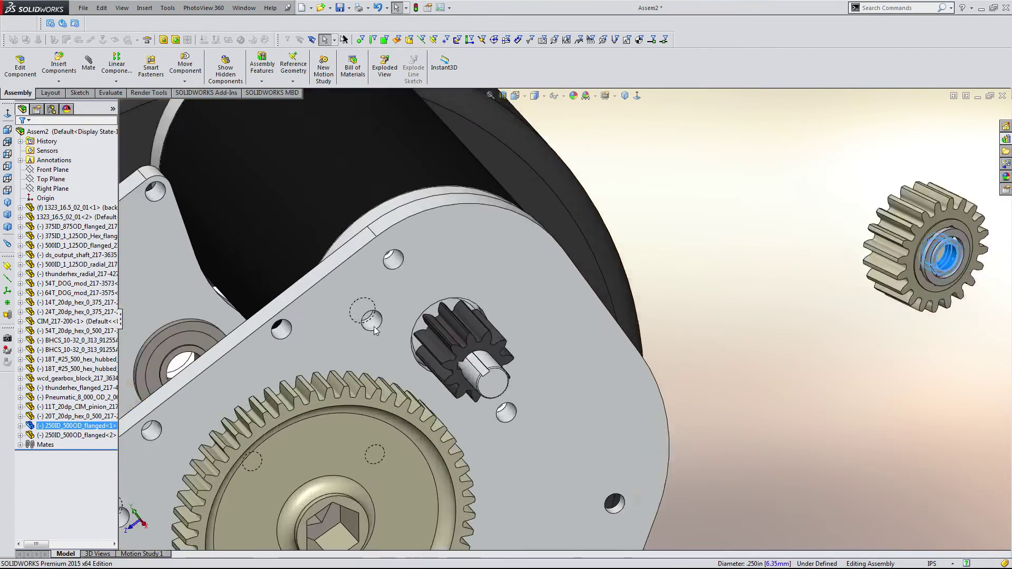
middle_click_drag(375, 331, 416, 319)
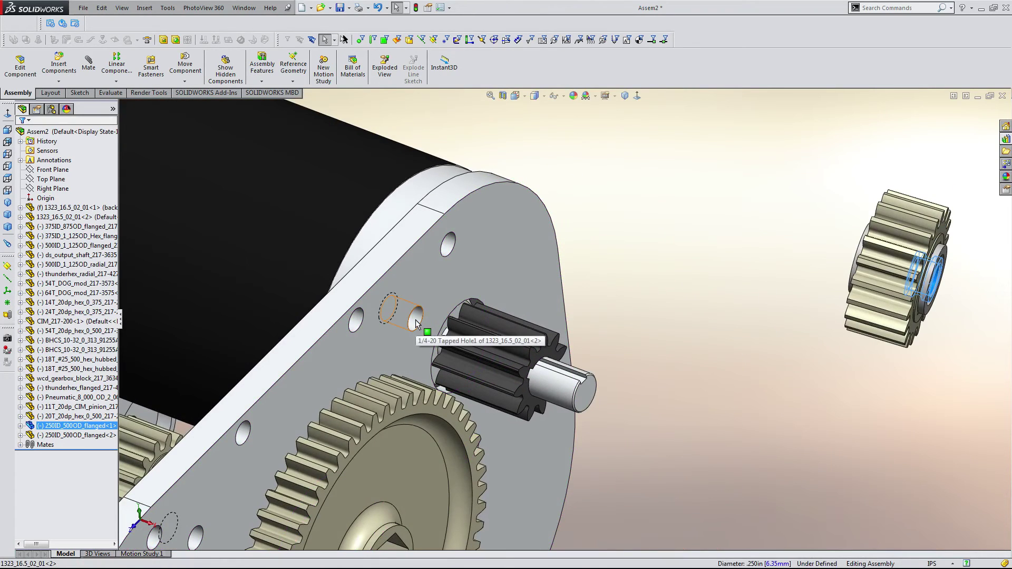
left_click(415, 320, "ctrl")
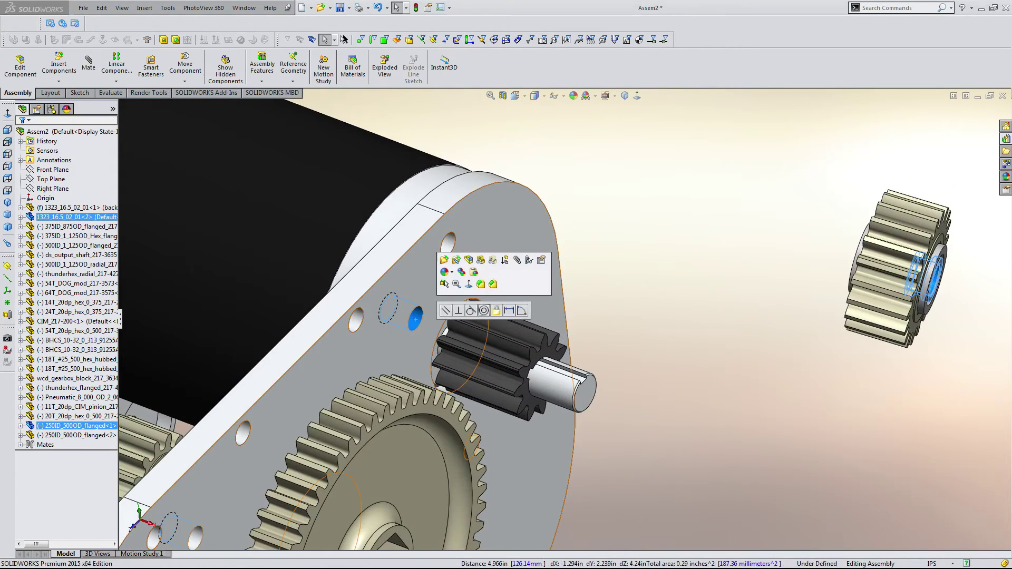
left_click(484, 311)
- Slide the 20T gear and its bearings along the tapped hole's axis toward the outer plate and inspect their clearance
left_click_drag(549, 371, 460, 349)
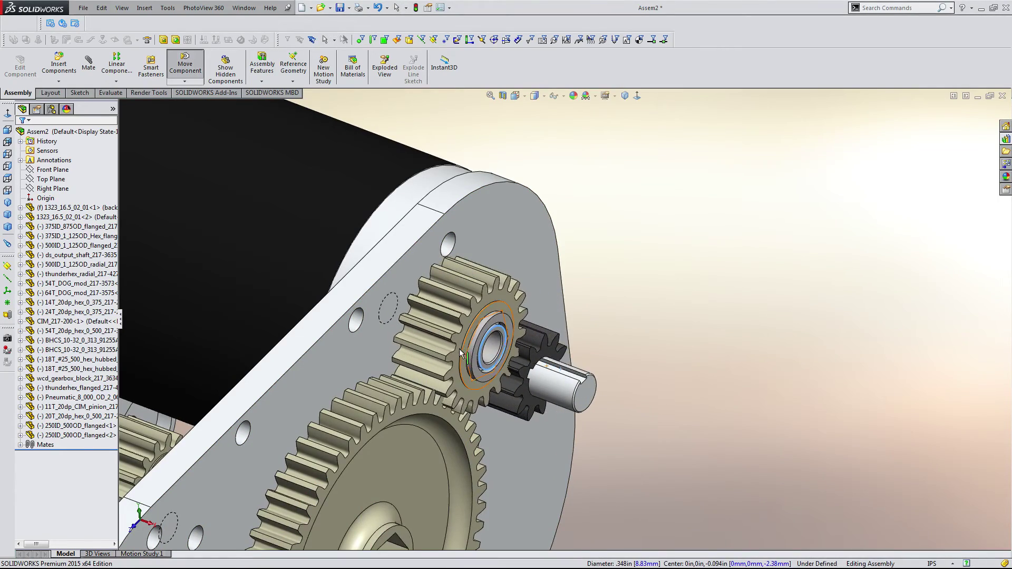
middle_click_drag(461, 349, 484, 358)
scroll(429, 298, "down", 4)
middle_click_drag(432, 295, 406, 311)
scroll(408, 311, "up", 1)
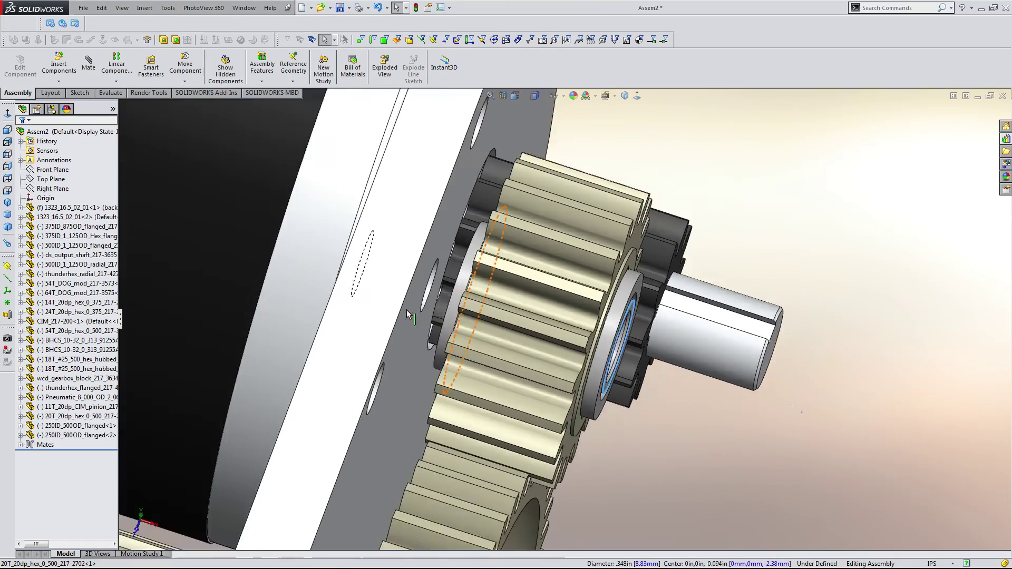
scroll(413, 312, "down", 4)
scroll(521, 288, "up", 4)
middle_click_drag(710, 368, 780, 327)
scroll(682, 315, "up", 5)
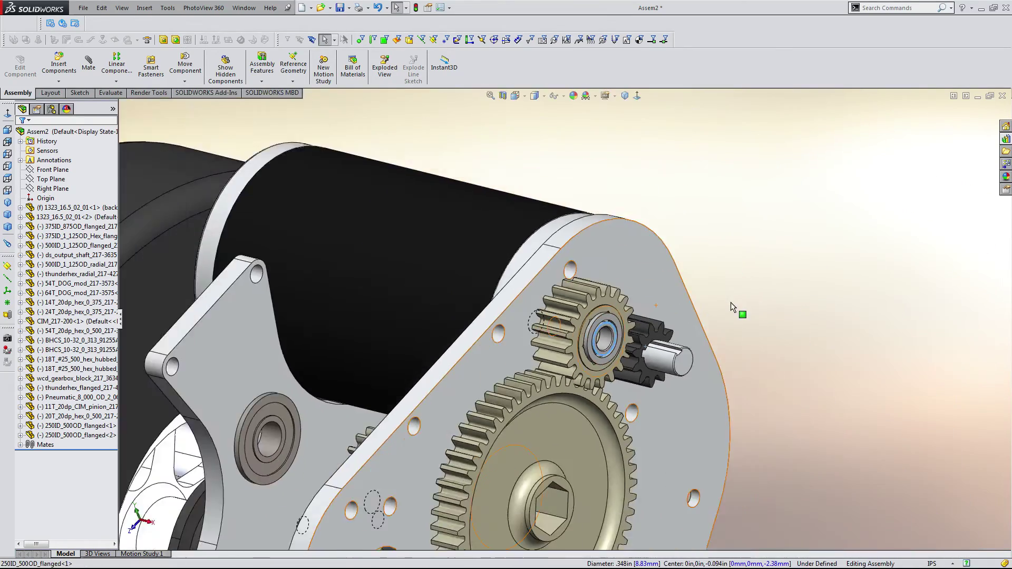
- Examine the 20T gear's mesh with the CIM pinion and 54T gear and its gap to the outer gearbox plate
scroll(731, 302, "down", 2)
middle_click_drag(730, 302, 495, 177)
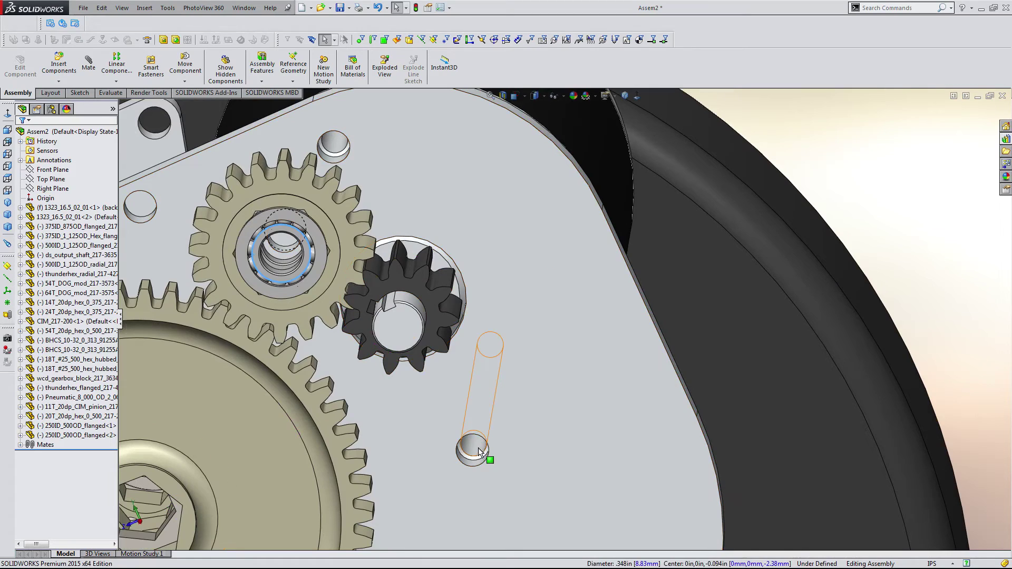
scroll(445, 397, "up", 3)
scroll(426, 237, "down", 2)
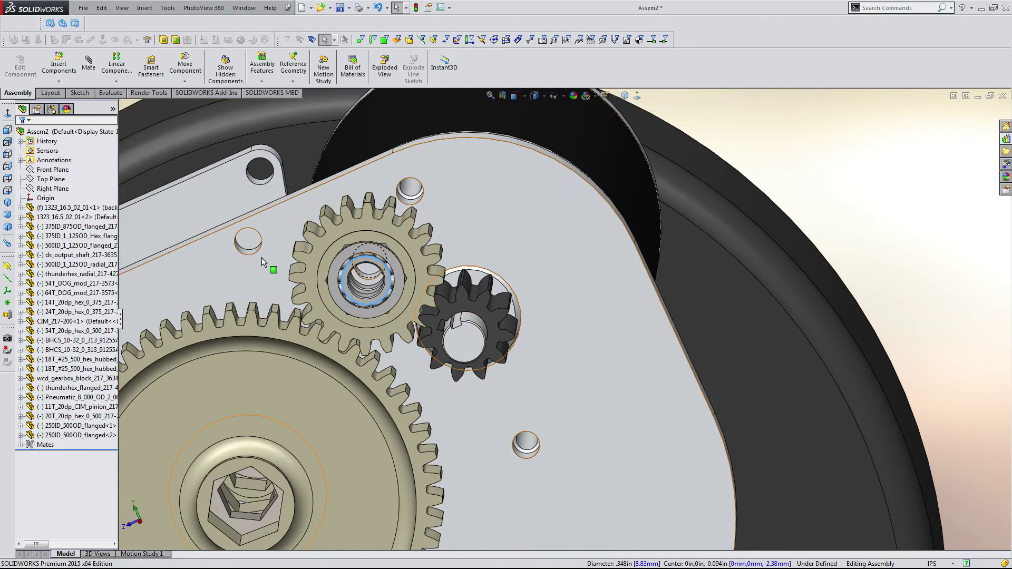
scroll(274, 260, "up", 3)
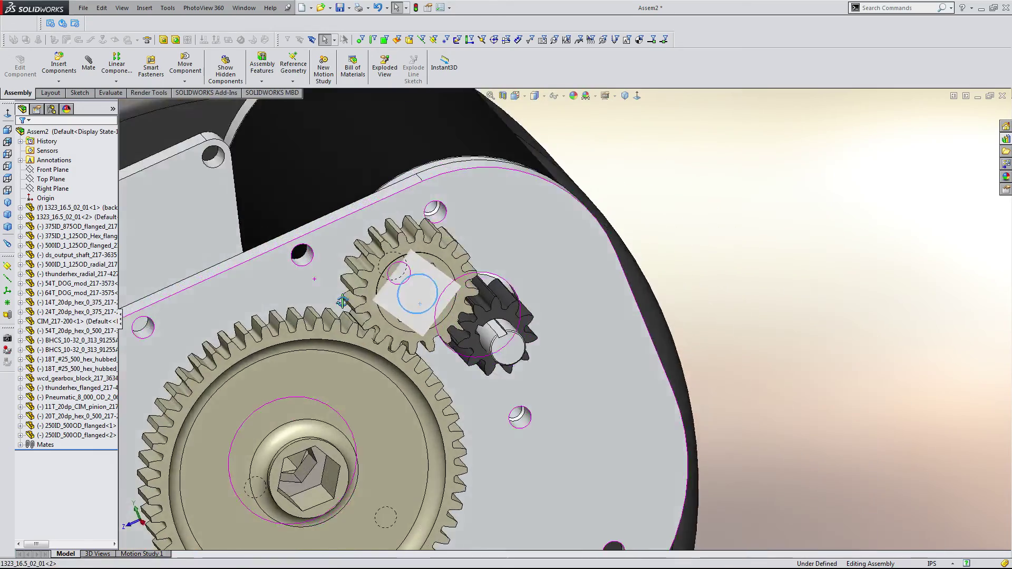
middle_click_drag(295, 274, 179, 480)
scroll(475, 301, "down", 8)
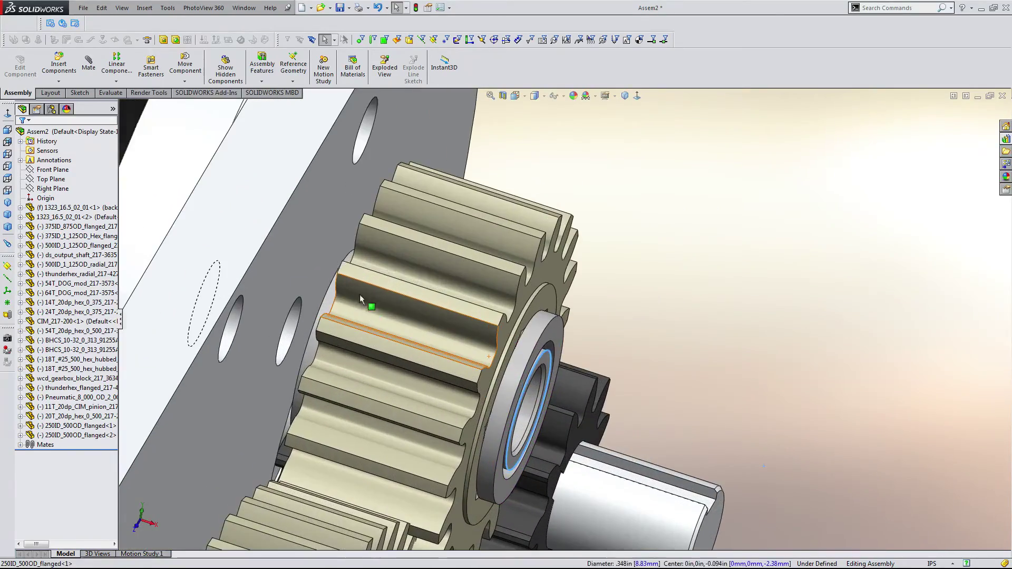
- Try a 0.125 in distance mate between the outer gearbox plate's face and the plate-side flanged bearing of the 20T gear
left_click(328, 251)
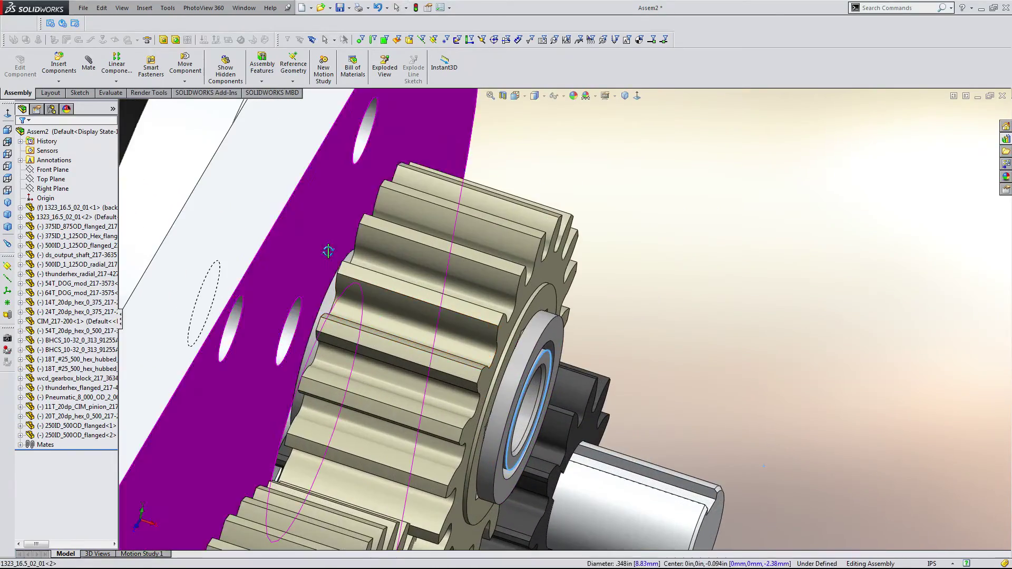
key("Escape")
left_click(320, 255)
middle_click_drag(319, 254, 367, 295)
scroll(366, 293, "down", 5)
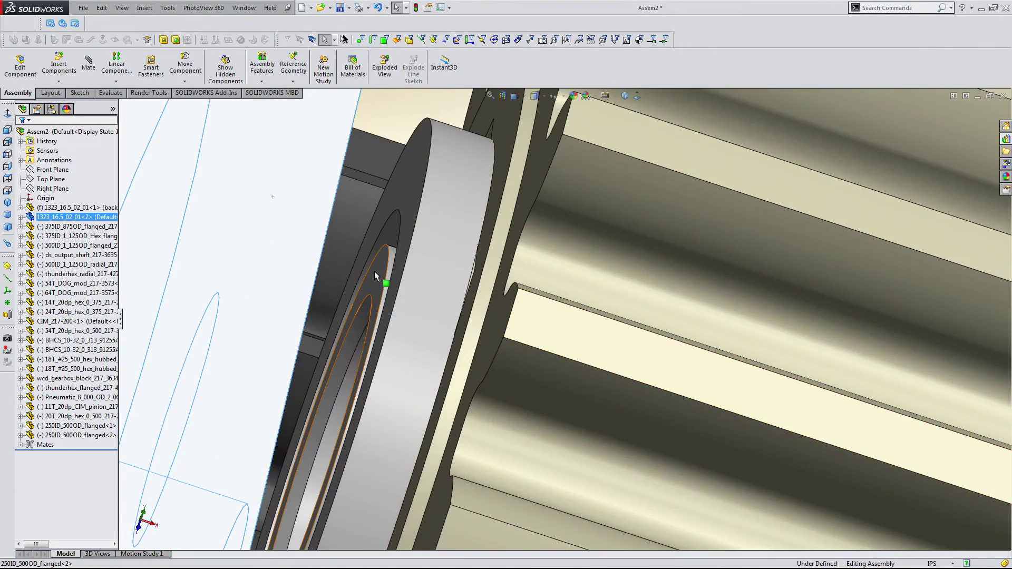
left_click(374, 273, "ctrl")
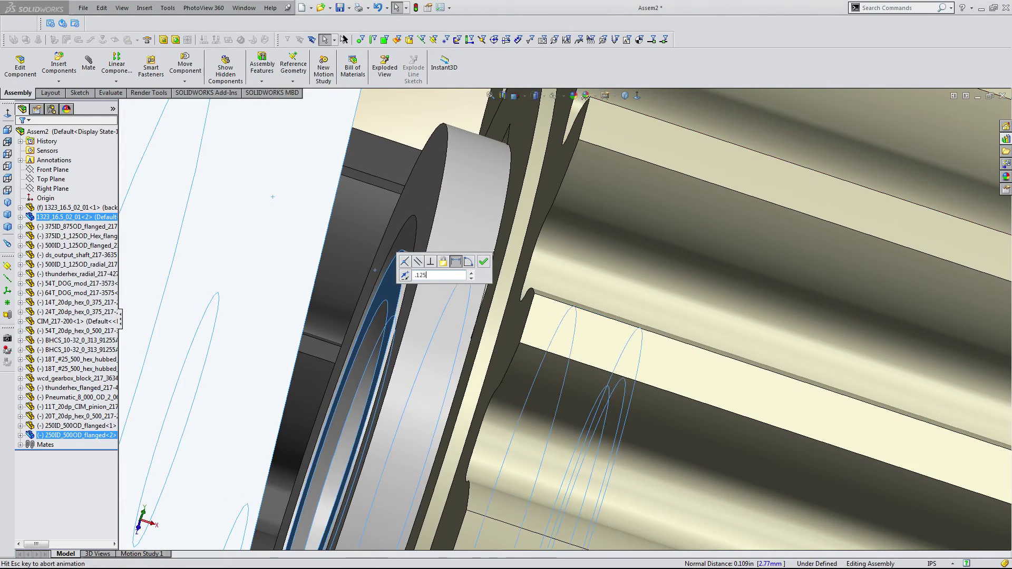
left_click(483, 261)
scroll(504, 270, "up", 10)
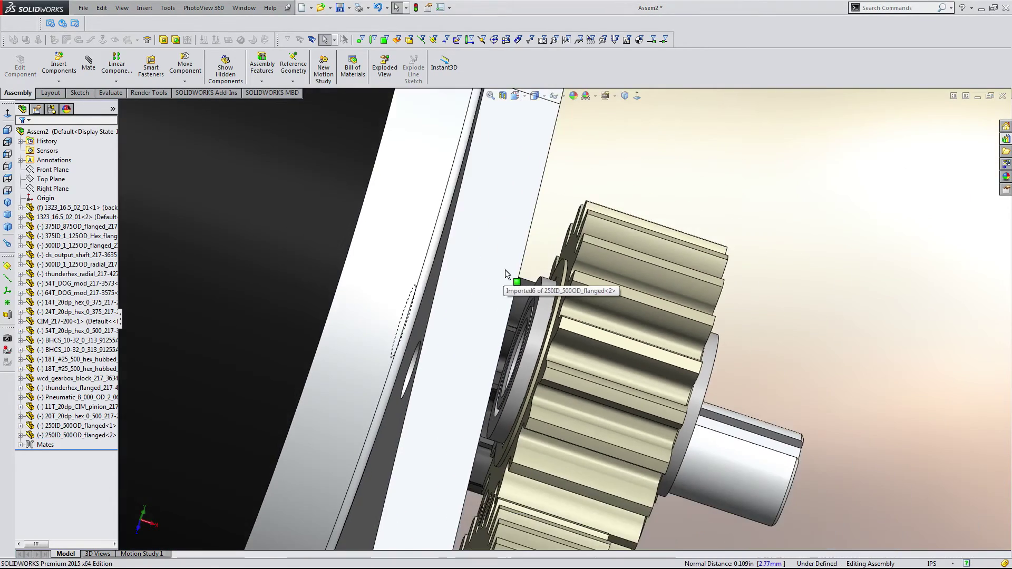
- Measure the offset between the outer faces of the 54T gear and the 20T gear
scroll(588, 343, "down", 5)
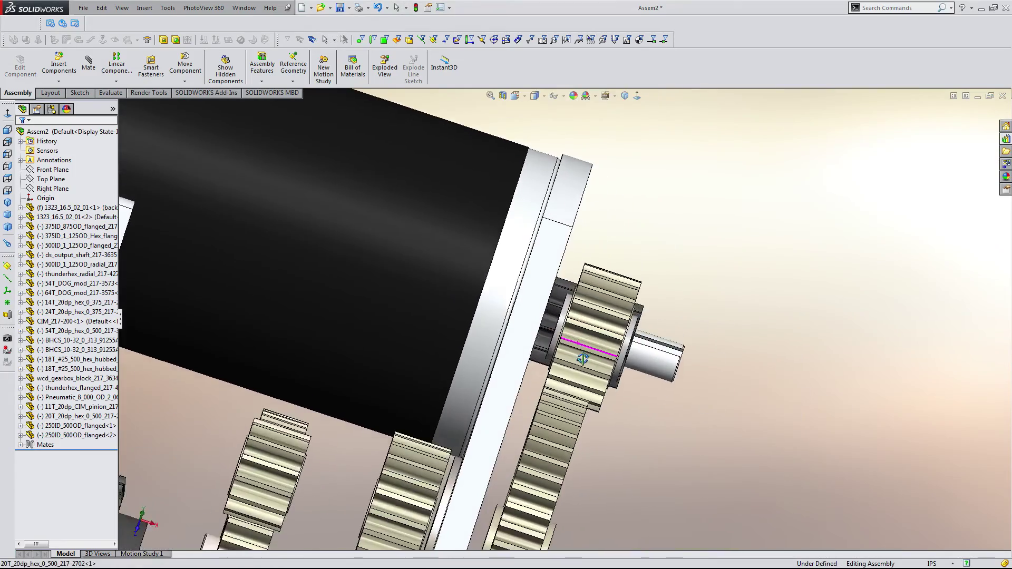
middle_click_drag(582, 360, 580, 399)
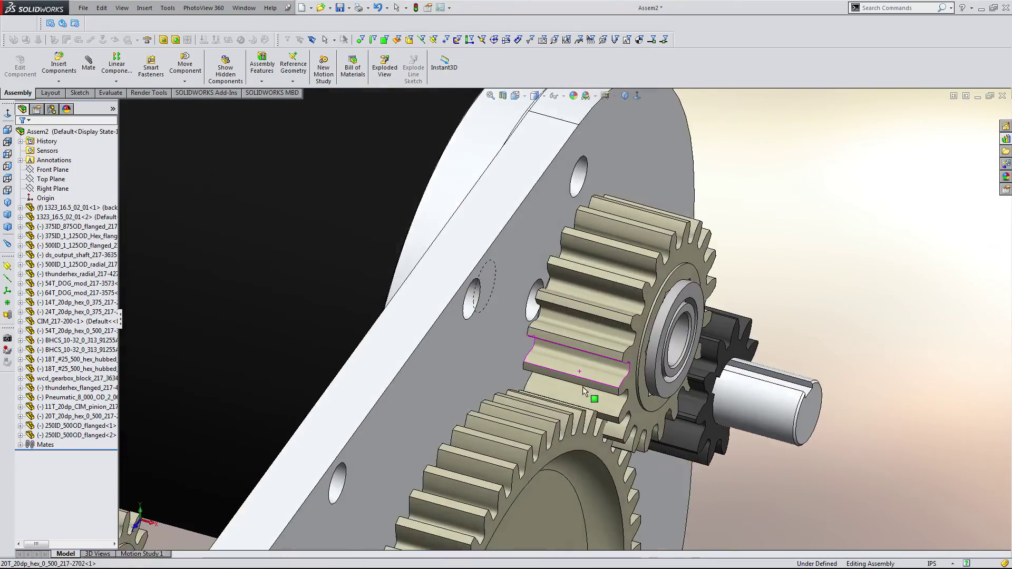
scroll(599, 433, "down", 4)
left_click(599, 433)
left_click(652, 336, "ctrl")
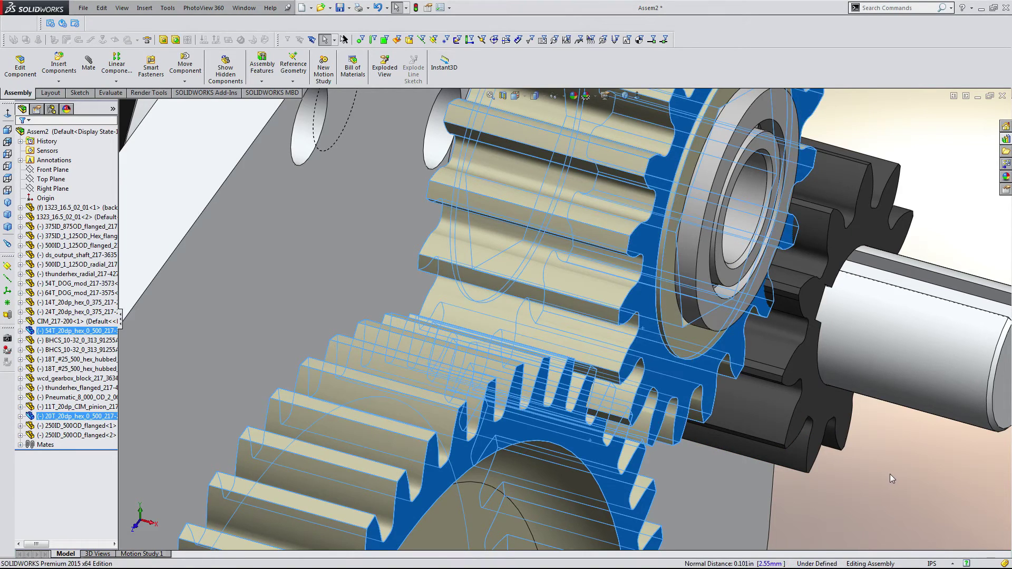
left_click(910, 468)
scroll(606, 271, "up", 4)
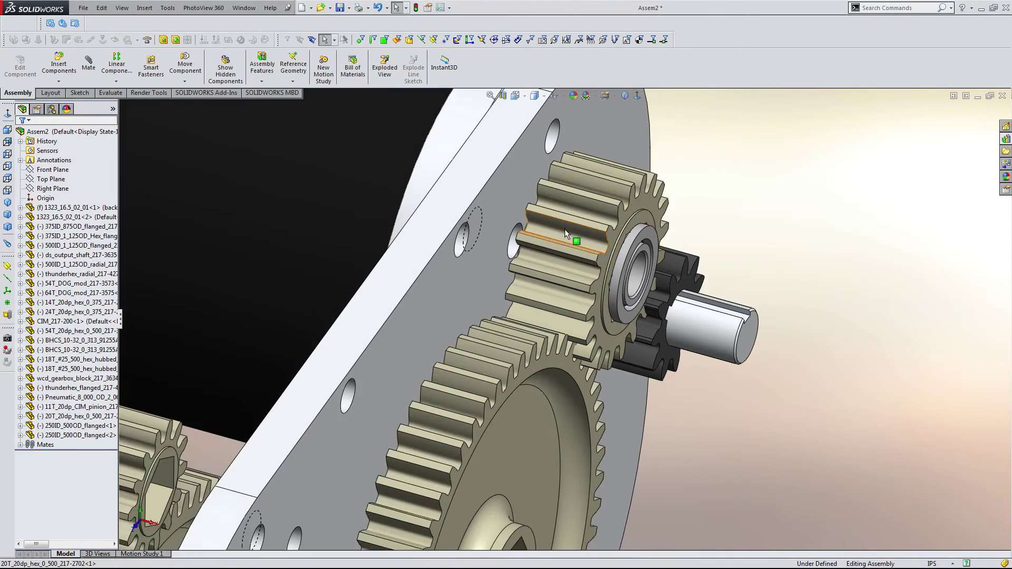
- Add a 0.0625 in distance mate between the plate-side flanged bearing's face and the outer gearbox plate
middle_click_drag(564, 228, 575, 269)
scroll(523, 204, "down", 5)
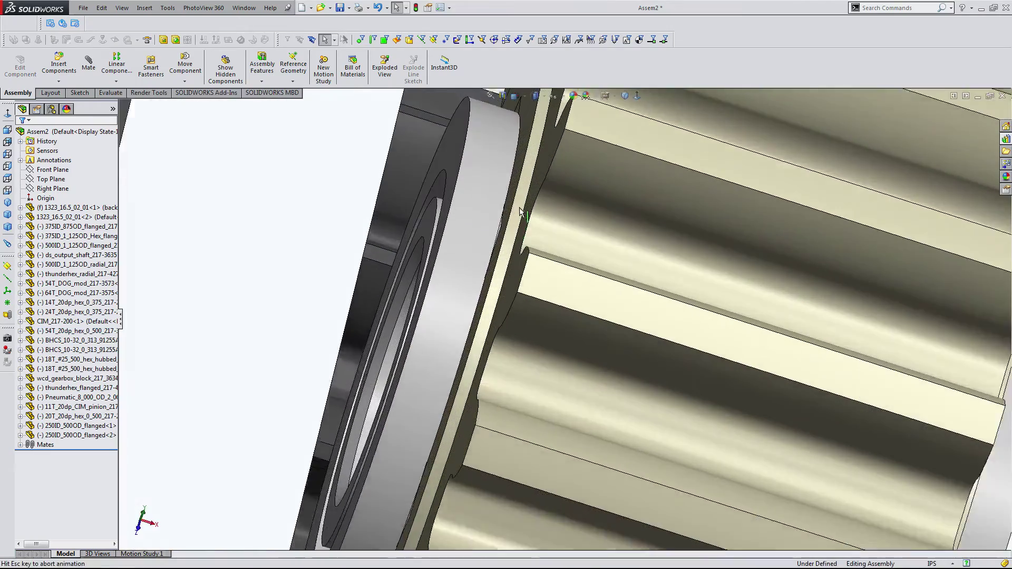
left_click(416, 173)
middle_click_drag(417, 172, 402, 178)
scroll(373, 247, "up", 3)
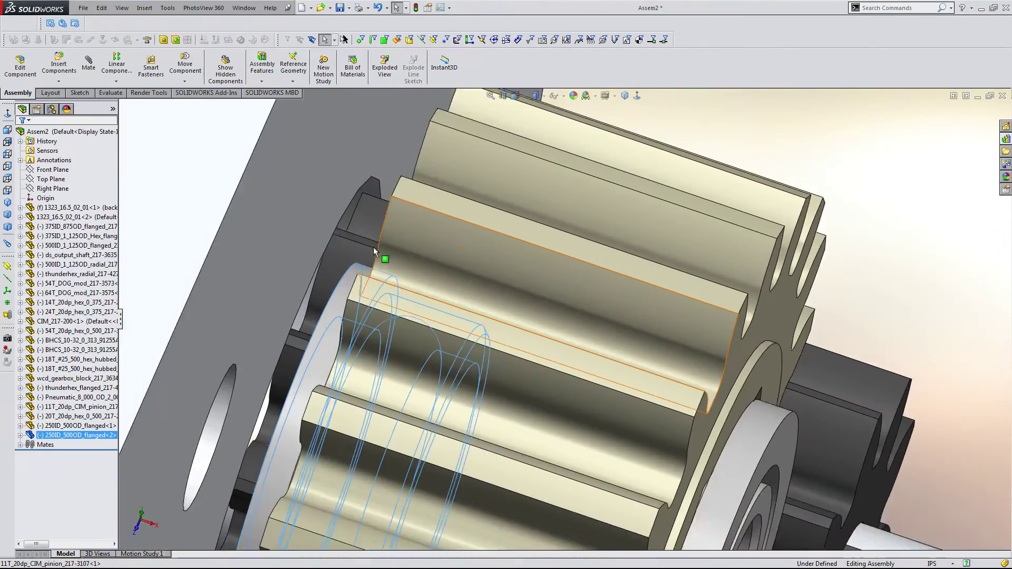
middle_click_drag(373, 247, 290, 310)
left_click(289, 310)
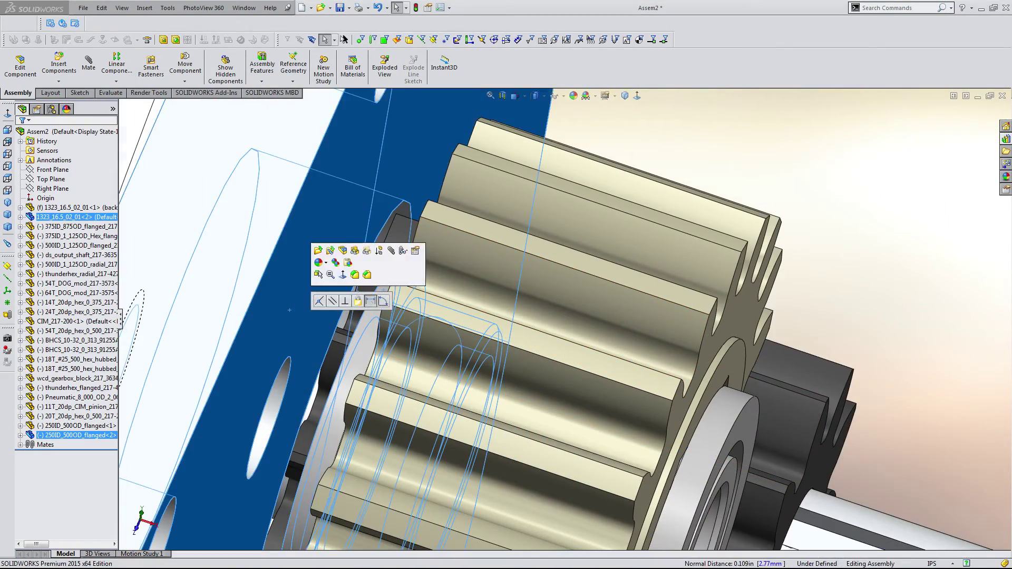
left_click(371, 301)
type(".0625")
key("Return")
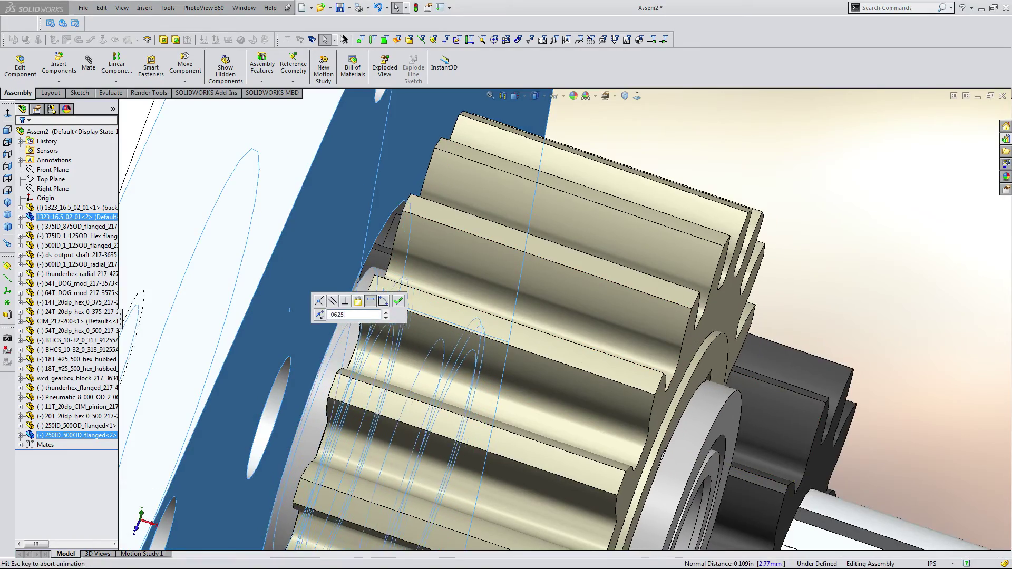
left_click(397, 301)
- Inspect the repositioned 20T gear's alignment with the 54T gear and CIM pinion from several angles
middle_click_drag(400, 303, 419, 333)
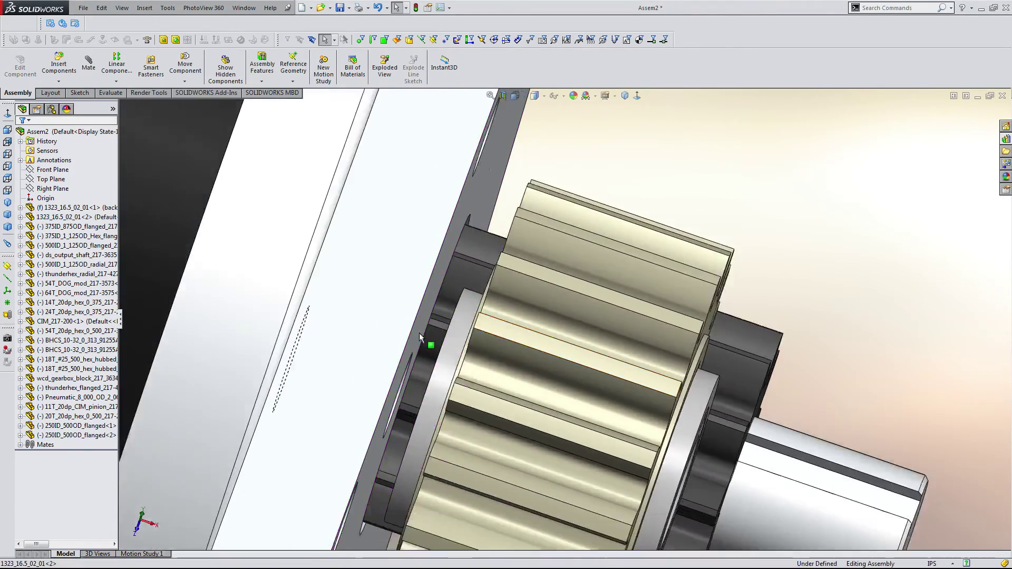
scroll(427, 345, "up", 3)
scroll(563, 458, "up", 3)
middle_click_drag(562, 459, 537, 416)
scroll(538, 416, "up", 4)
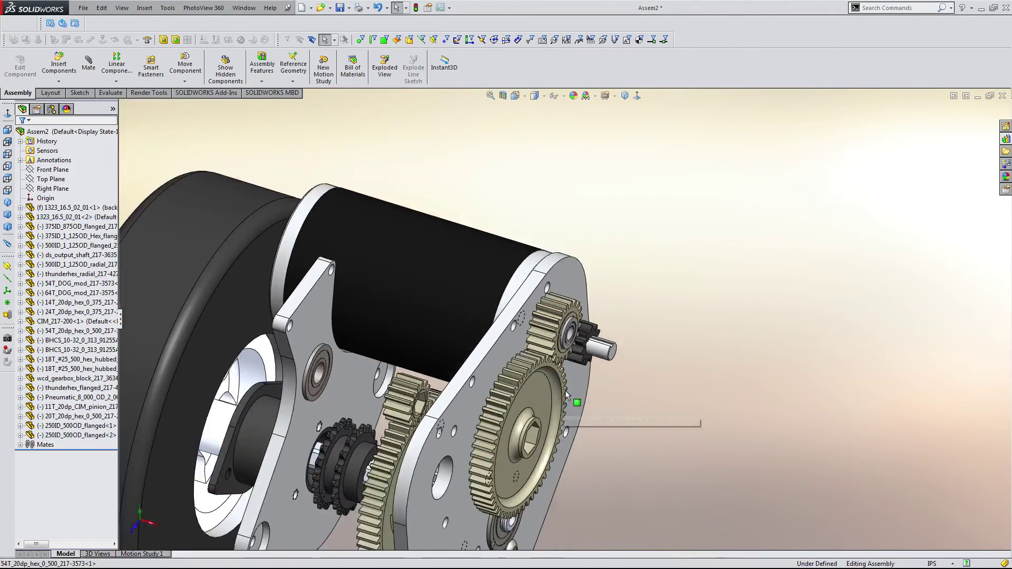
scroll(565, 398, "down", 4)
middle_click_drag(571, 323, 533, 322)
scroll(551, 320, "up", 3)
scroll(489, 236, "down", 3)
middle_click_drag(489, 237, 490, 300)
scroll(593, 372, "up", 3)
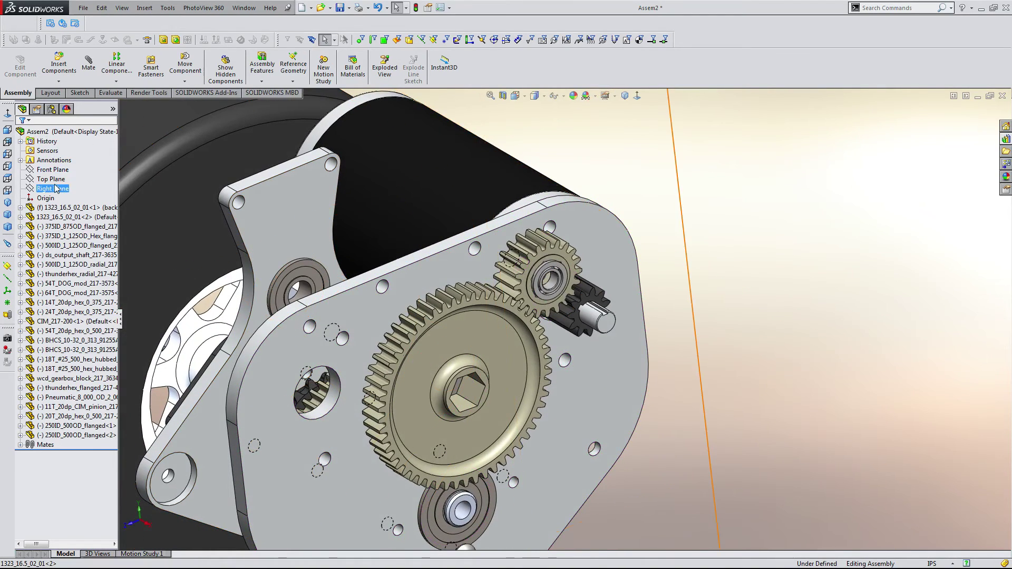
- Set up a component mirror about the Front Plane with the 11T CIM pinion, the 20T gear and both of its flanged bearings
scroll(318, 248, "up", 4)
middle_click_drag(319, 247, 323, 289)
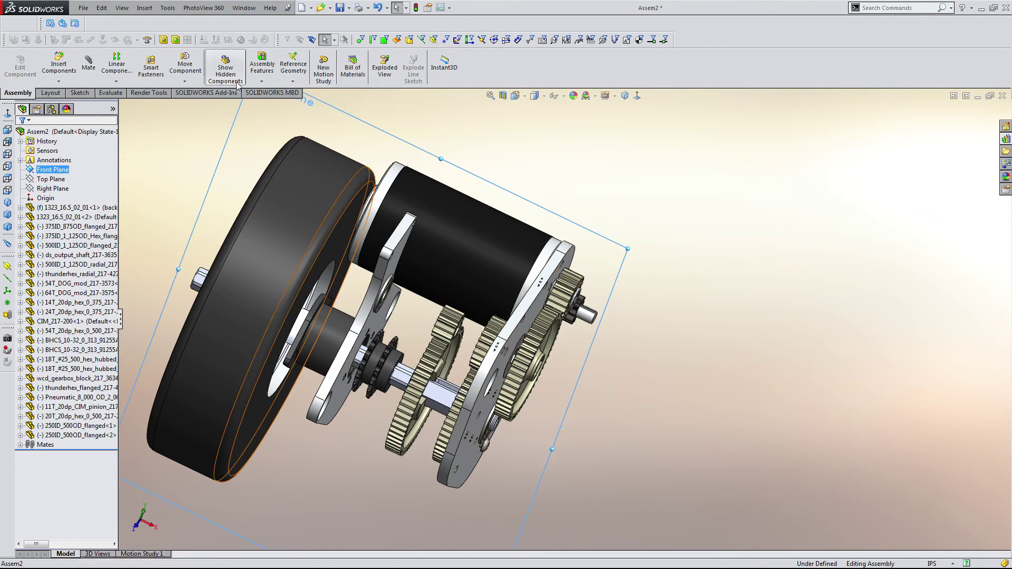
left_click(116, 82)
left_click(144, 155)
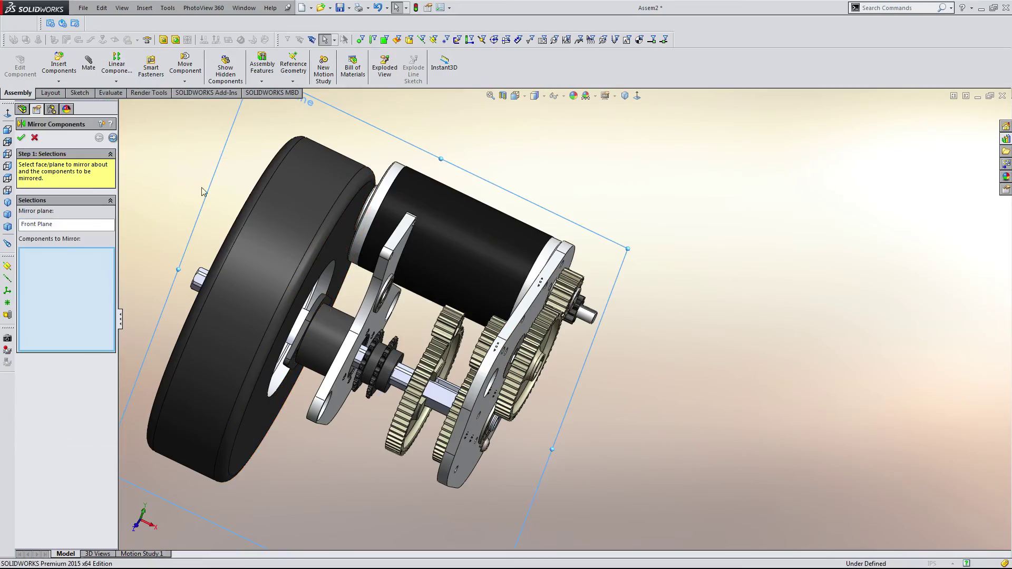
middle_click_drag(694, 328, 634, 330)
scroll(519, 299, "down", 5)
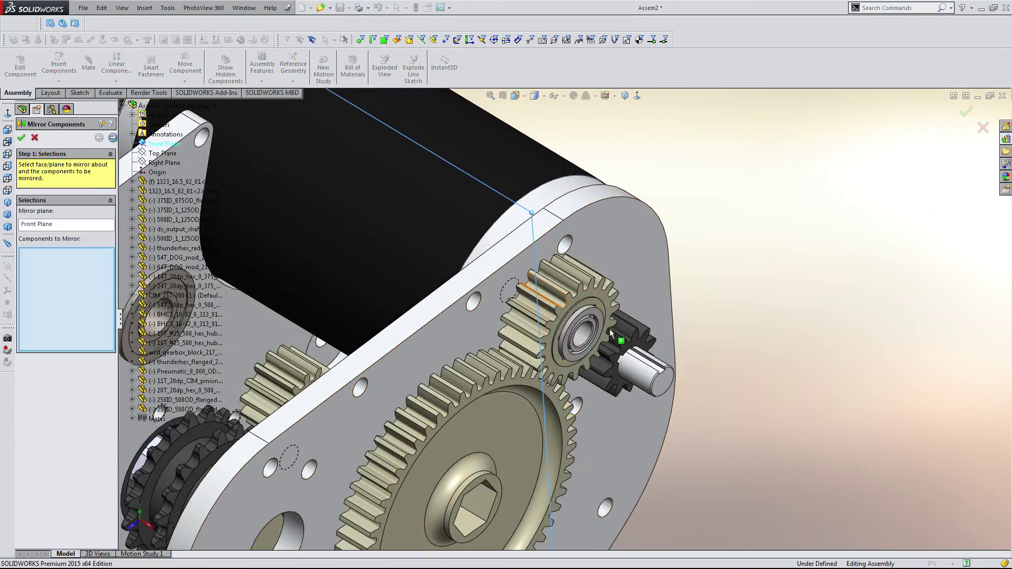
scroll(620, 335, "down", 4)
left_click(620, 335)
left_click(519, 326)
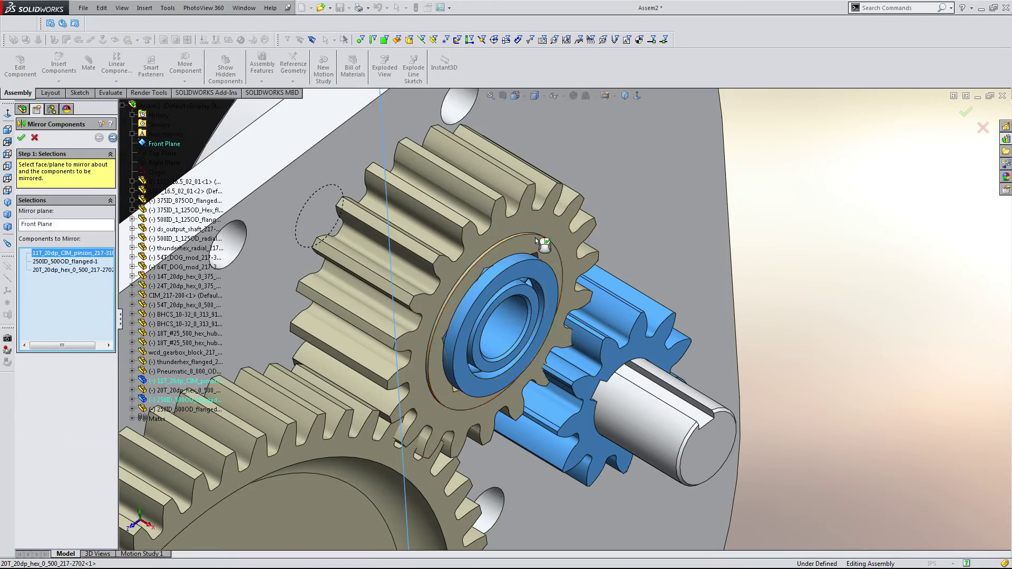
left_click(538, 243)
middle_click_drag(538, 243, 423, 255)
left_click(384, 198)
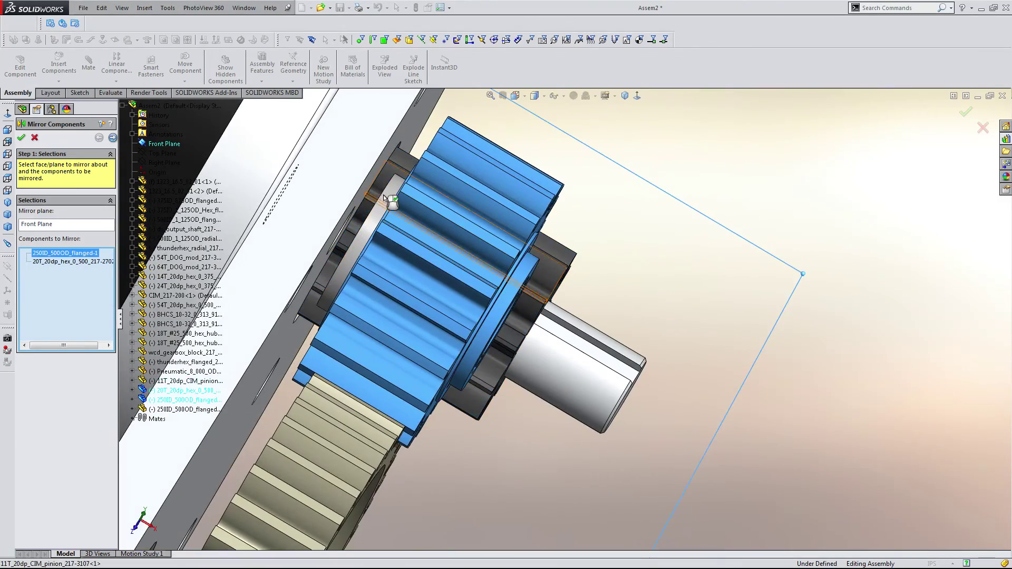
left_click(389, 194)
scroll(439, 271, "up", 3)
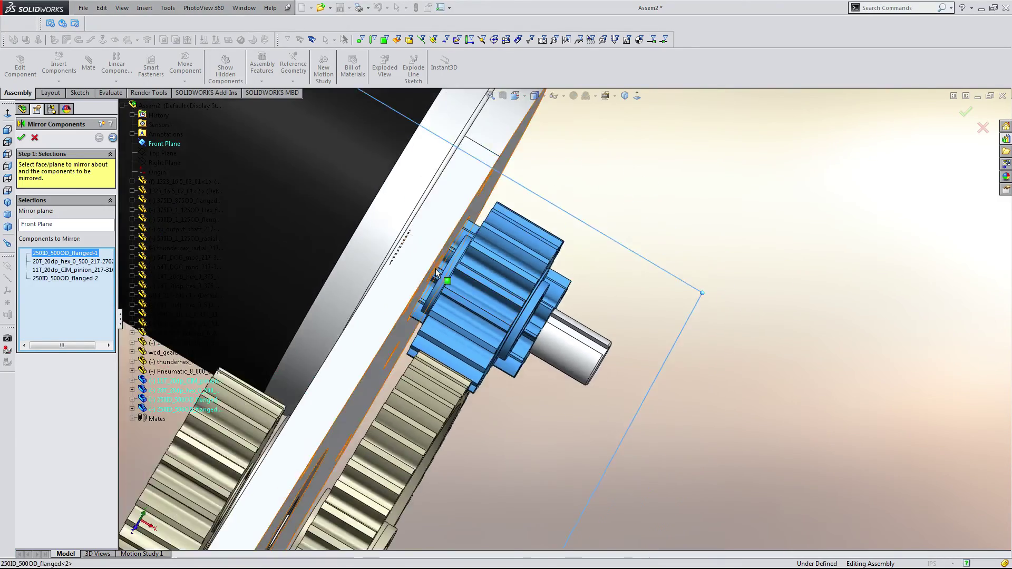
- Create the mirrored pinion, gear and bearings, keeping the default component orientations
middle_click_drag(438, 271, 372, 248)
scroll(419, 266, "up", 3)
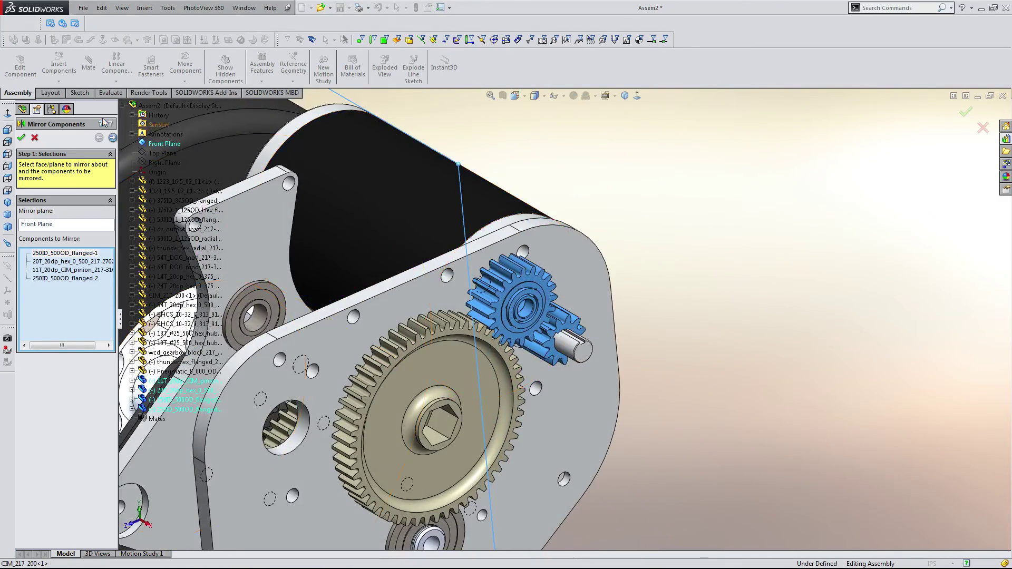
left_click(112, 138)
key("Return")
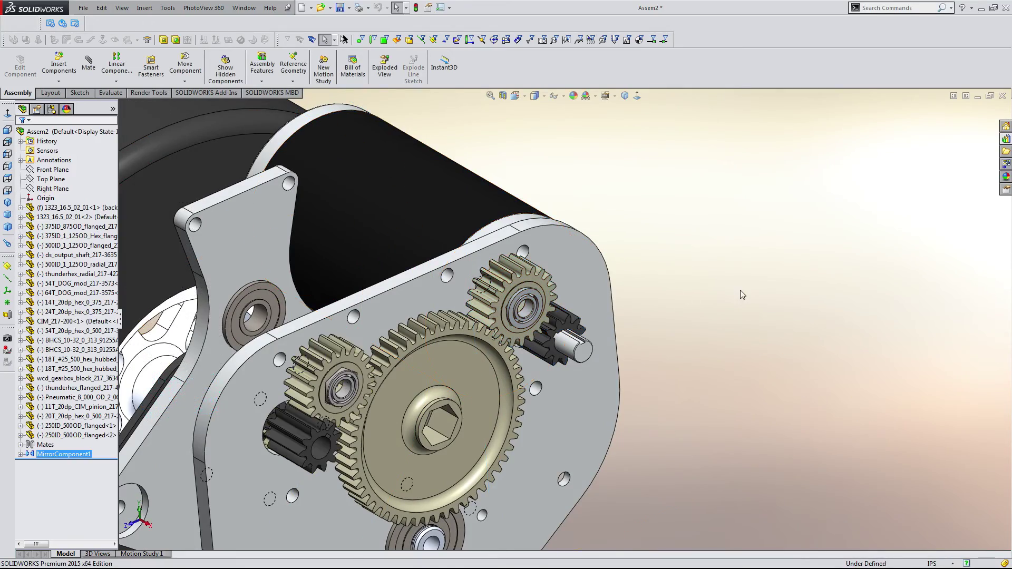
- Examine how the mirrored flanged bearings sit in the hex bore of the mirrored 20T gear
middle_click_drag(736, 299, 427, 347)
scroll(427, 347, "down", 3)
scroll(369, 337, "down", 8)
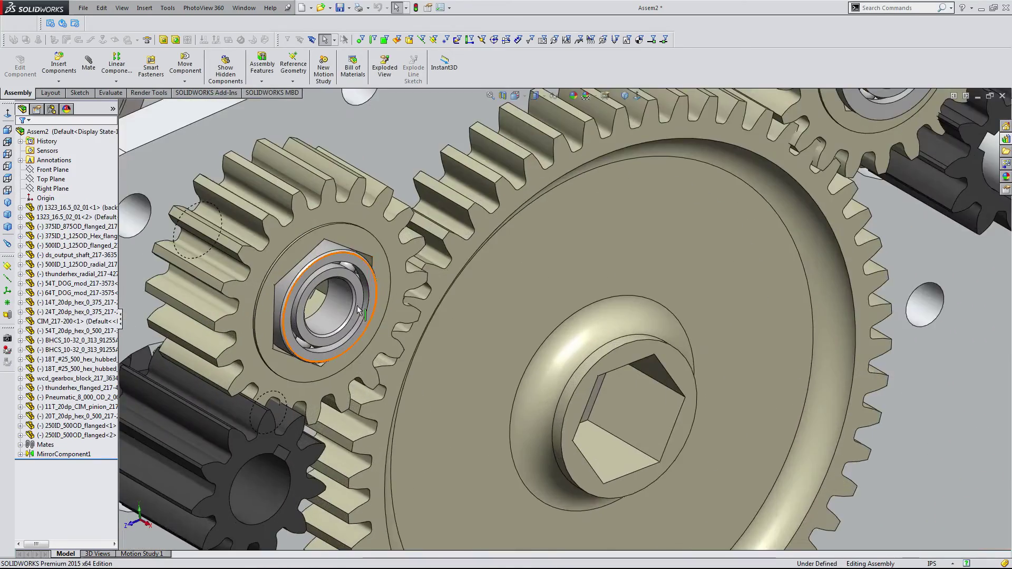
scroll(307, 239, "up", 3)
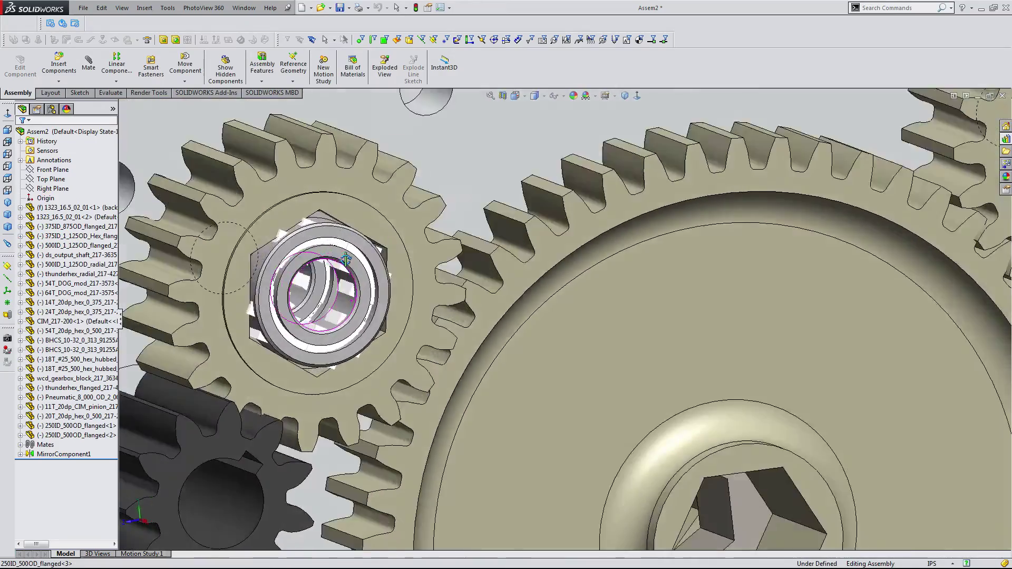
middle_click_drag(307, 239, 231, 284)
scroll(378, 263, "down", 6)
scroll(230, 284, "up", 3)
scroll(228, 281, "down", 8)
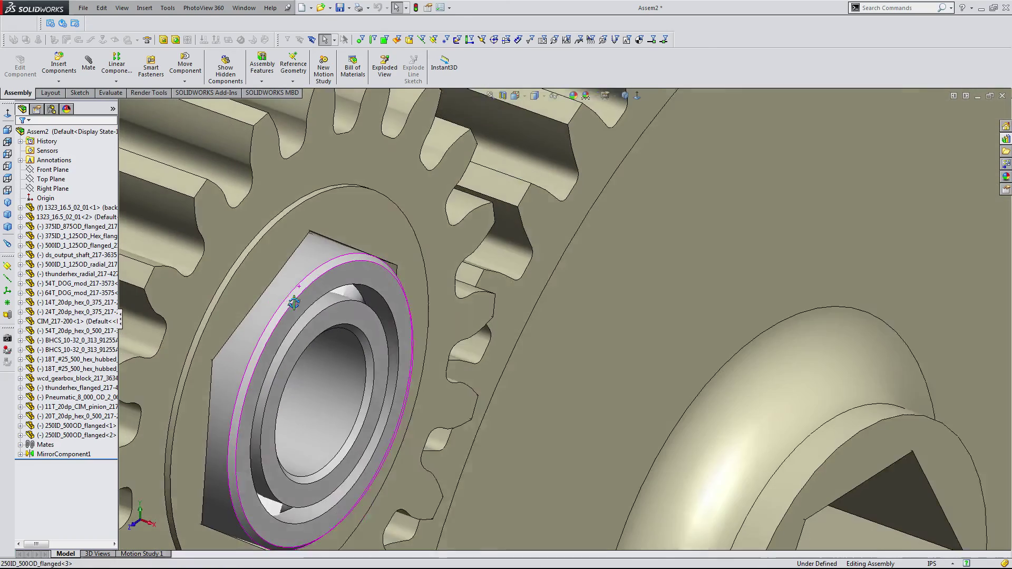
middle_click_drag(294, 303, 300, 303)
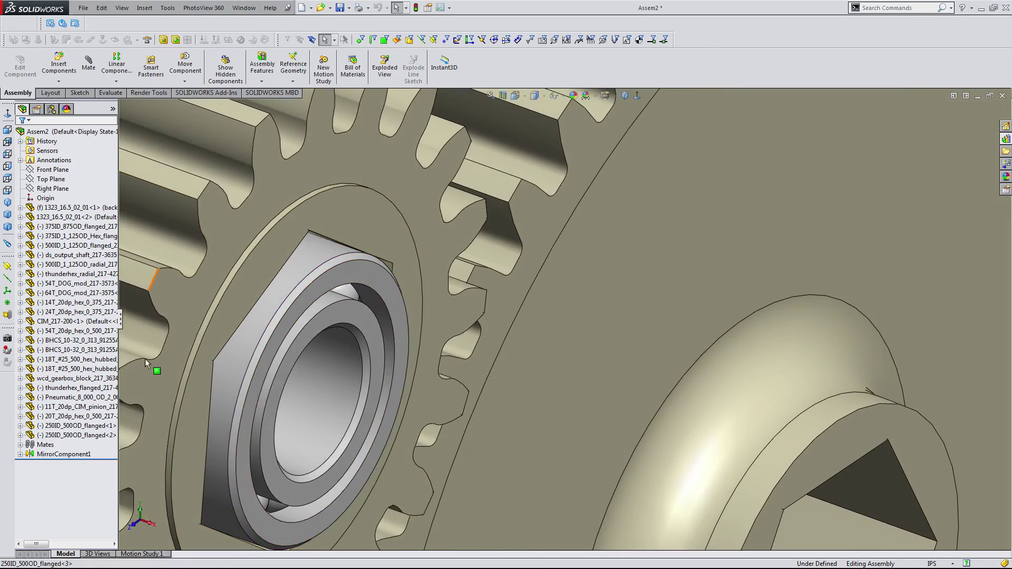
- Edit the component mirror so both 250ID_500OD flanged bearings are created as opposite-hand versions
right_click(41, 455)
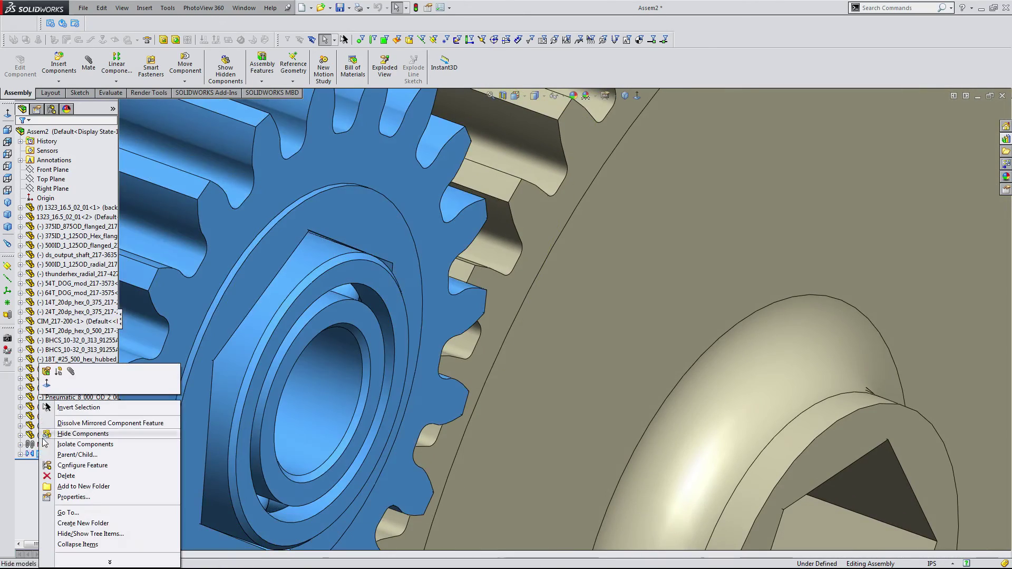
left_click(47, 371)
scroll(328, 366, "up", 5)
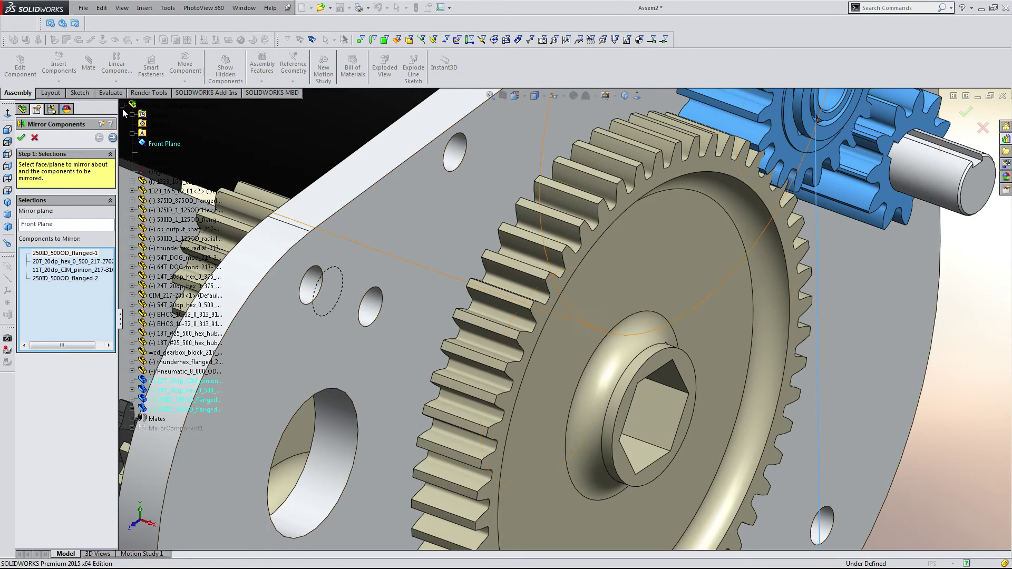
left_click(113, 138)
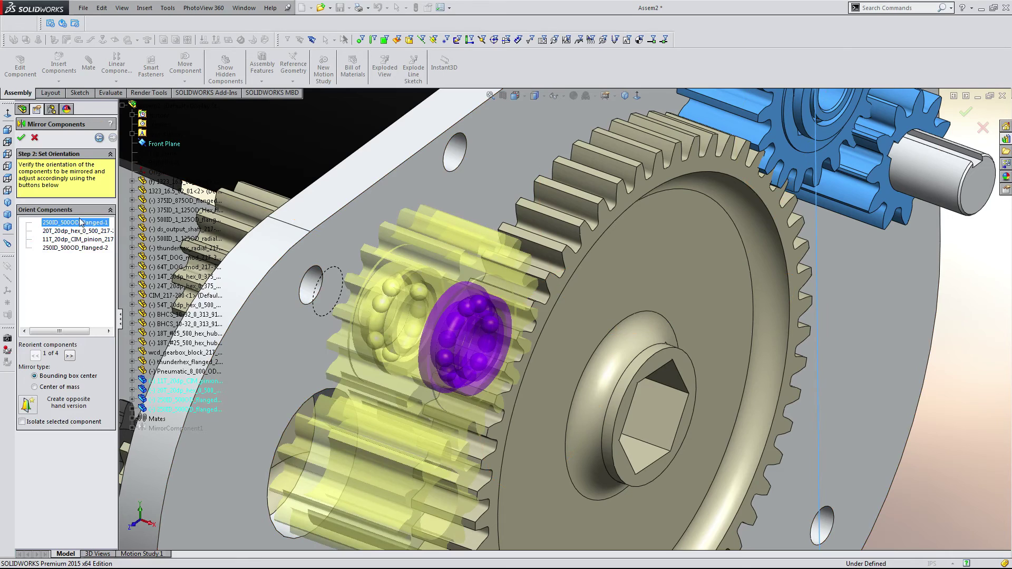
left_click(32, 410)
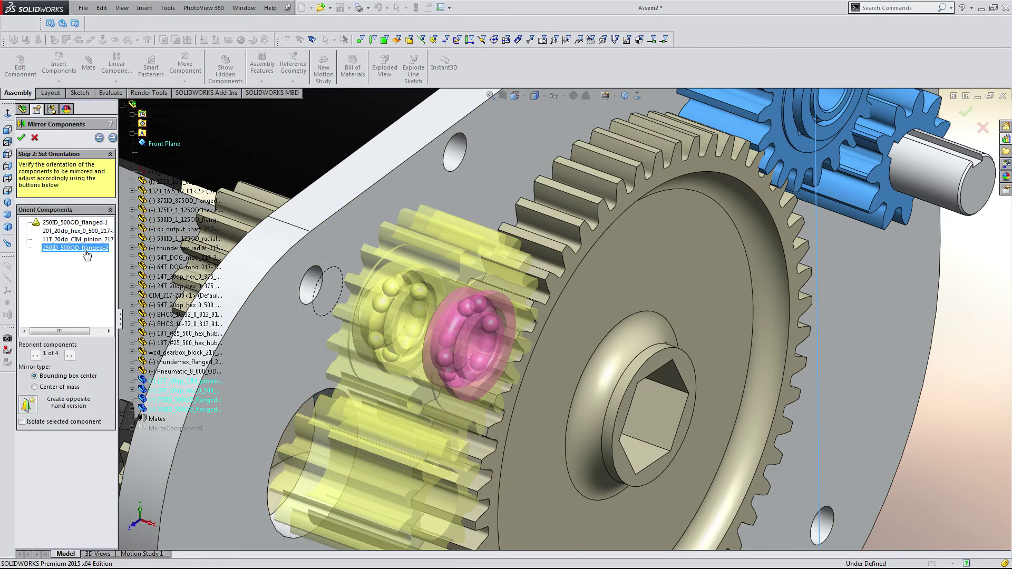
left_click(28, 404)
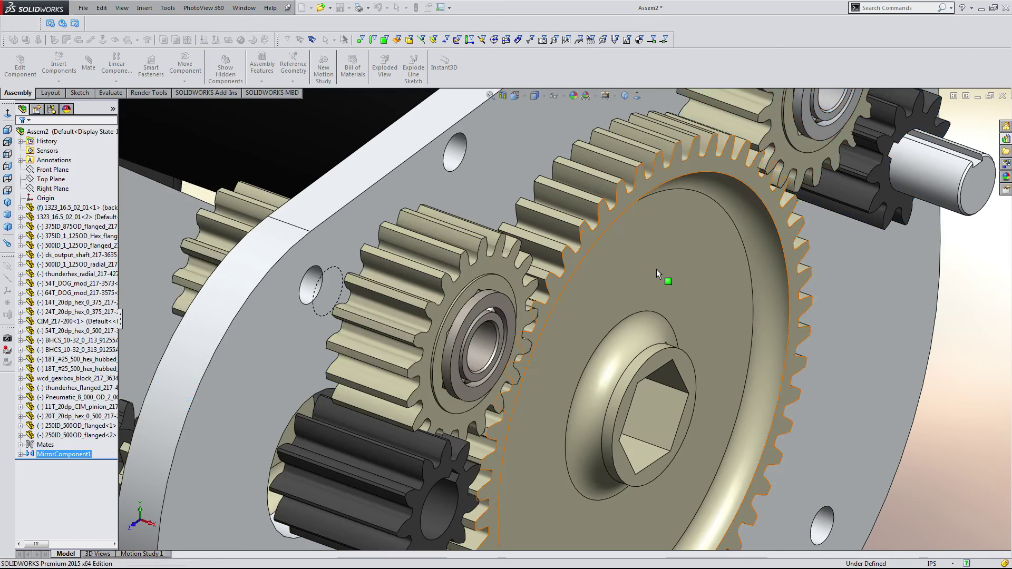
- Examine the mirrored 20T gear, flanged bearings and 11T pinion beside the 54T gear from several angles
scroll(655, 271, "up", 5)
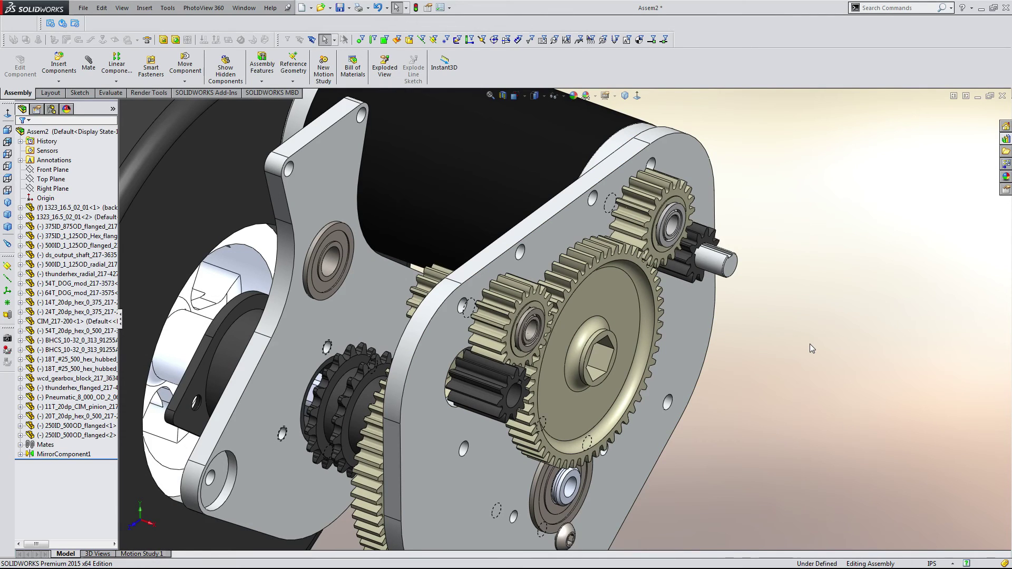
scroll(814, 343, "up", 5)
middle_click_drag(813, 344, 660, 407)
scroll(536, 349, "down", 5)
middle_click_drag(536, 349, 343, 317)
scroll(421, 295, "up", 3)
scroll(399, 282, "down", 4)
scroll(399, 282, "up", 3)
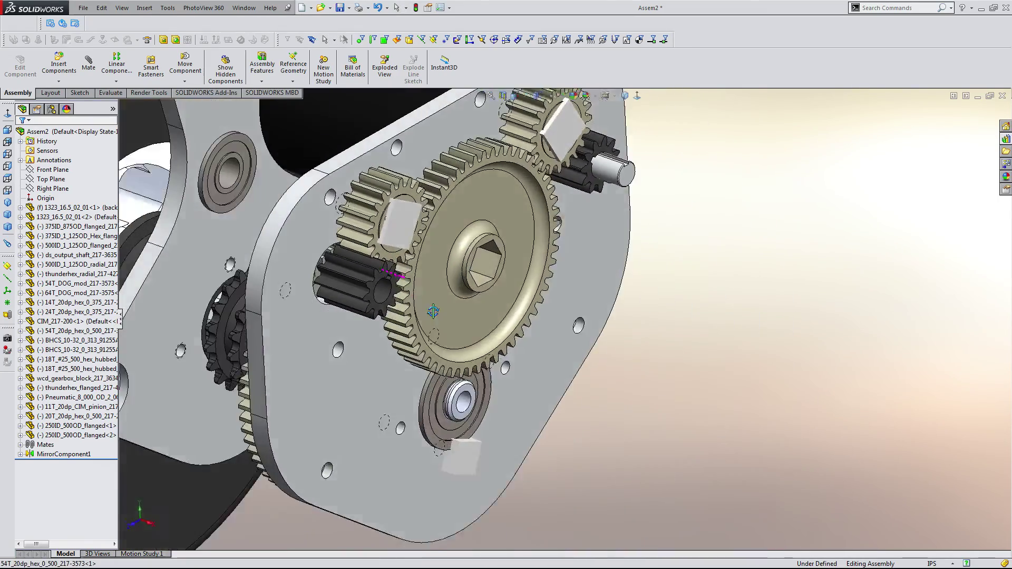
scroll(343, 317, "down", 3)
- Edit the component mirror to include the CIM motor among the components mirrored about the Front Plane
right_click(58, 455)
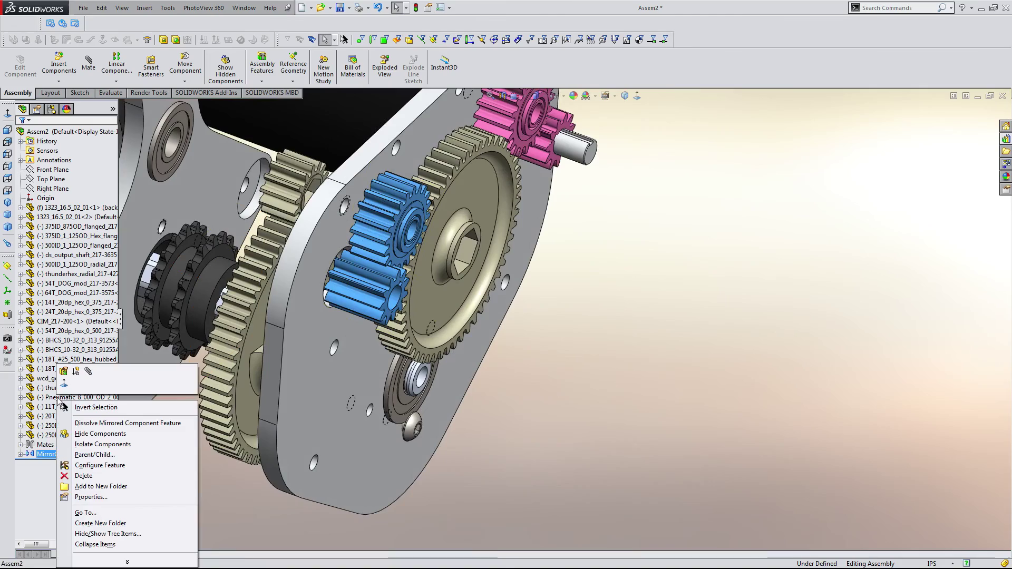
left_click(64, 372)
key("Return")
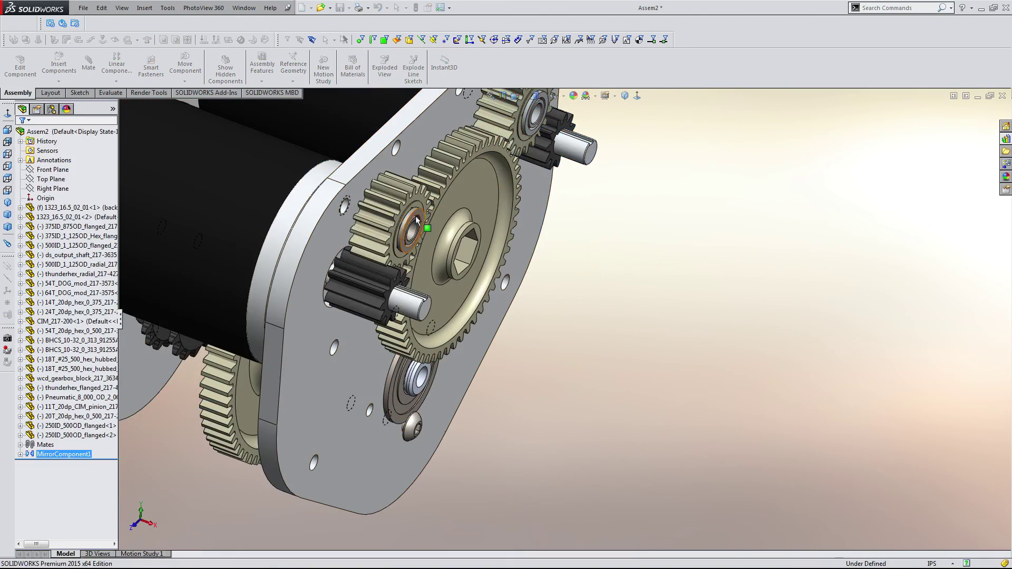
- Inspect the gearbox with both CIM motors, the gear train, the plates and the wheel from several angles and distances
scroll(415, 217, "up", 5)
middle_click_drag(415, 217, 502, 310)
scroll(534, 341, "down", 8)
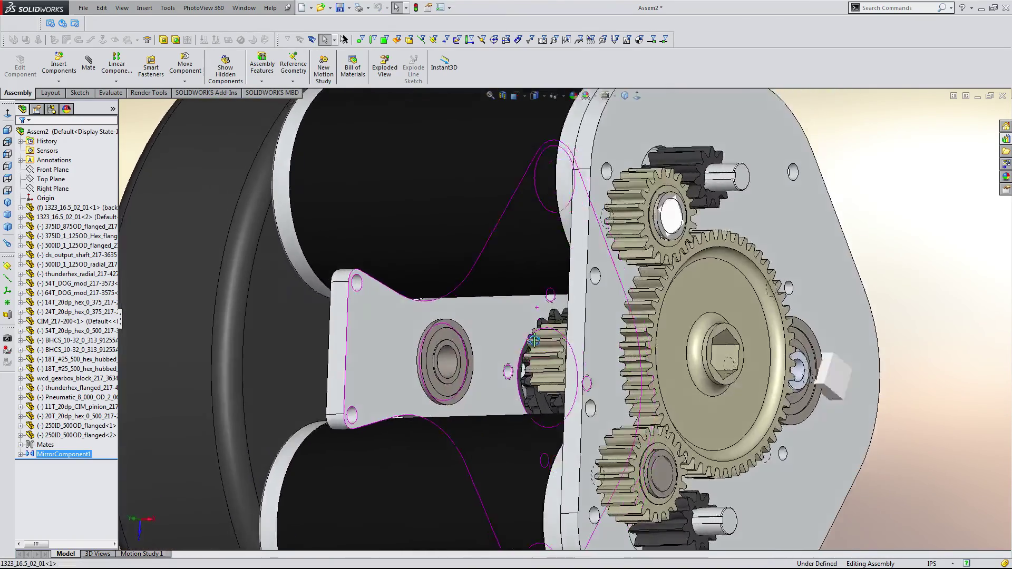
middle_click_drag(534, 341, 501, 258)
scroll(524, 292, "up", 8)
scroll(501, 258, "up", 3)
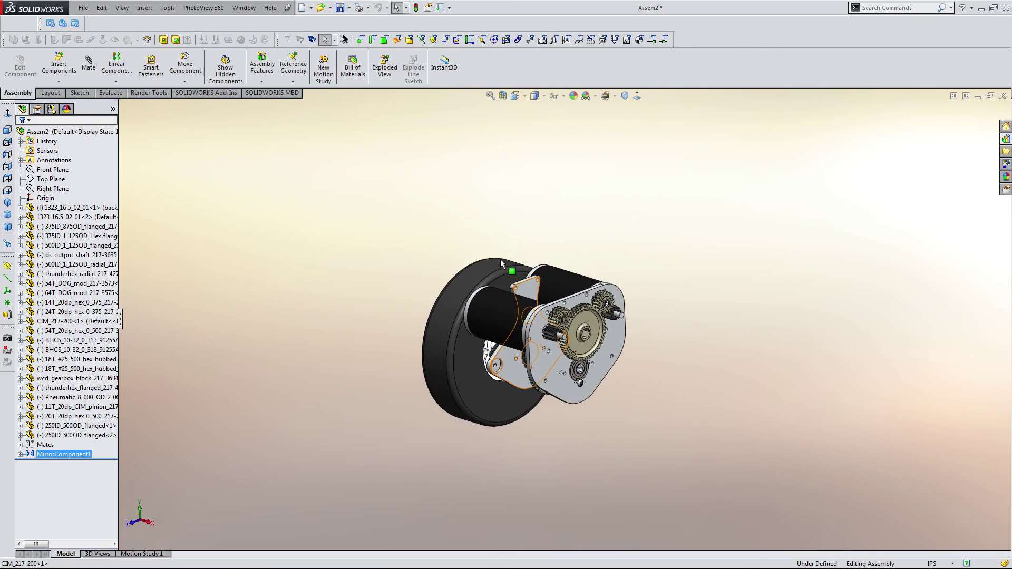
scroll(662, 361, "down", 6)
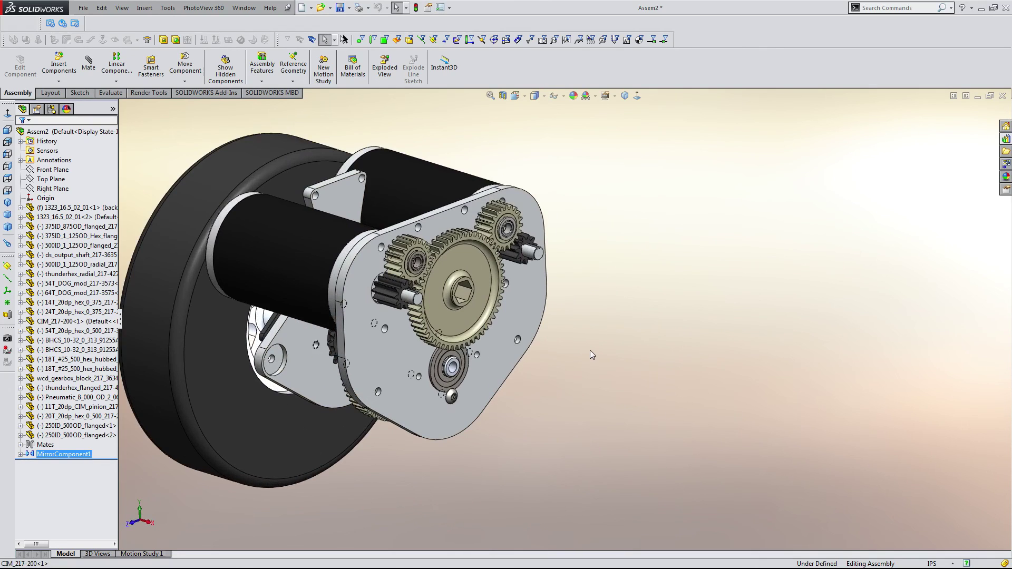
scroll(586, 353, "down", 2)
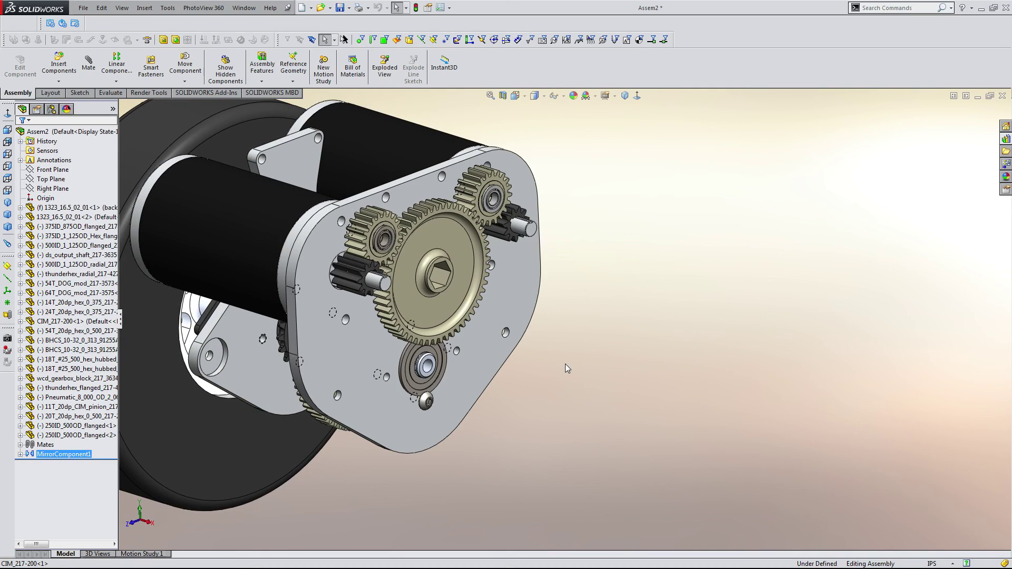
scroll(474, 363, "down", 3)
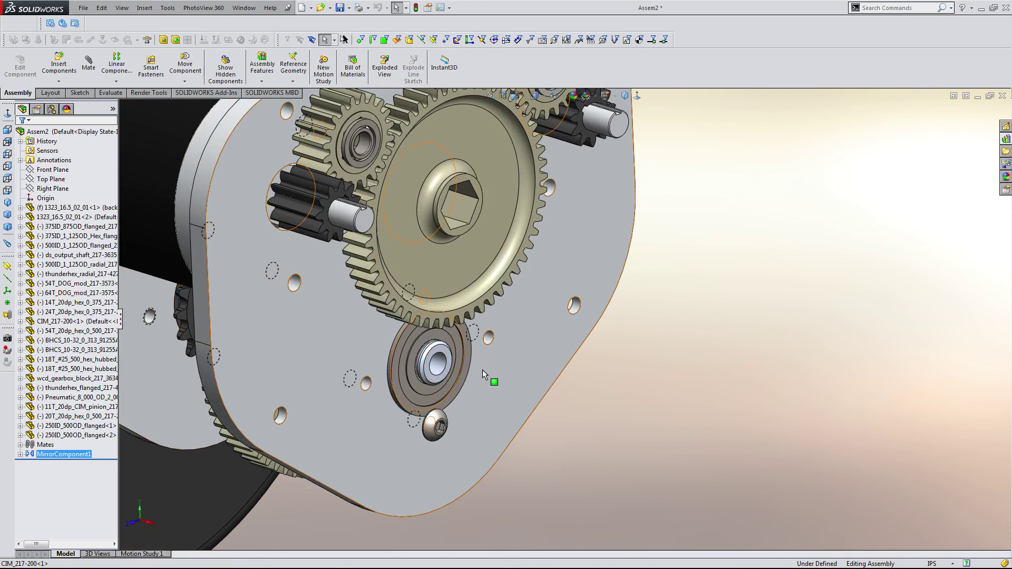
middle_click_drag(483, 369, 327, 538)
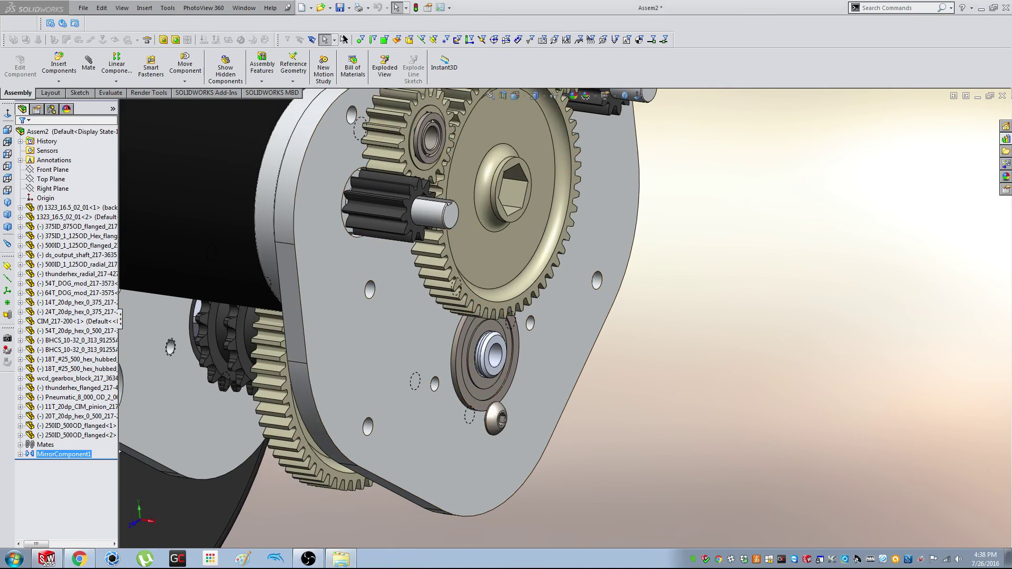
left_click(308, 558)
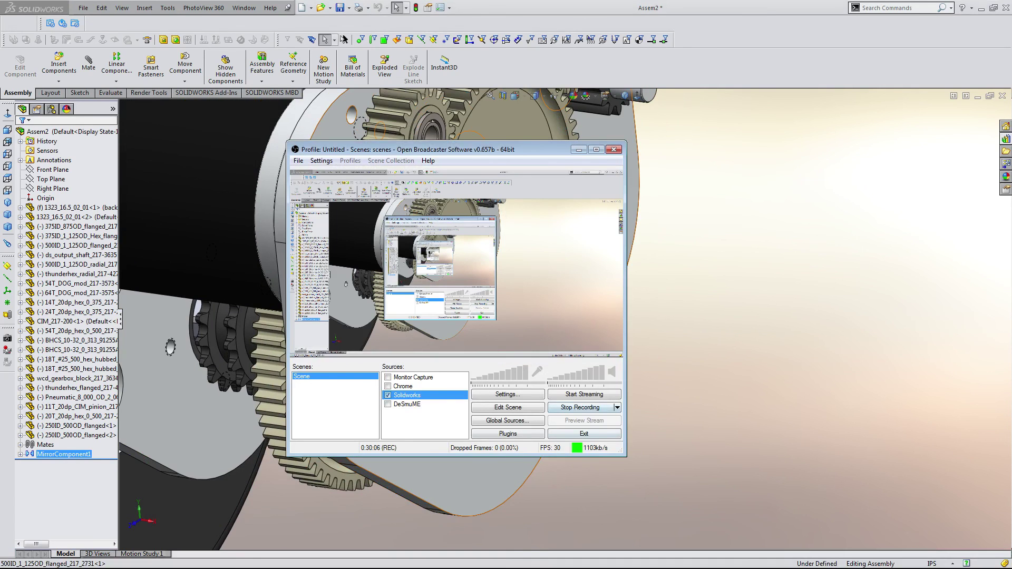